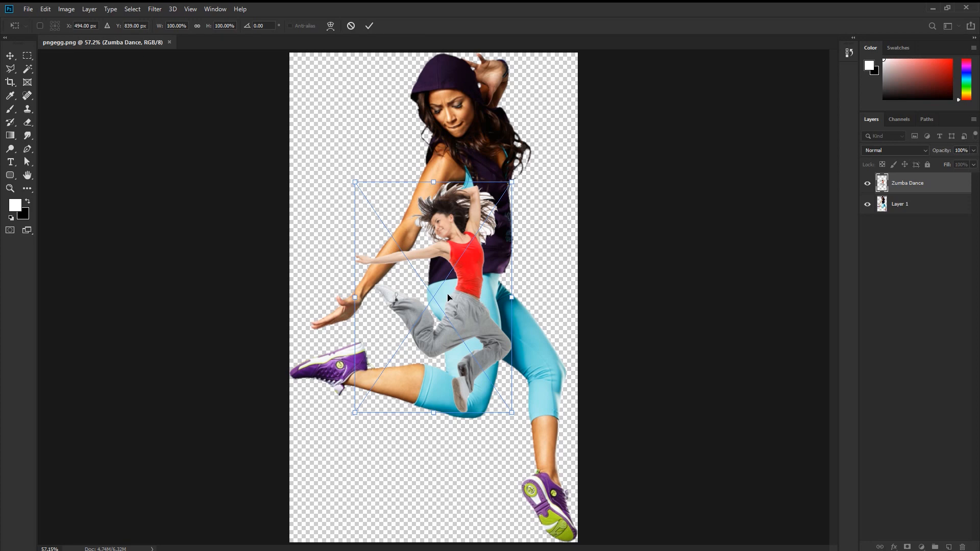
Discard the placed Zumba Dance image and open Zumba Dance.png as its own document beside pngegg.png
key("Delete")
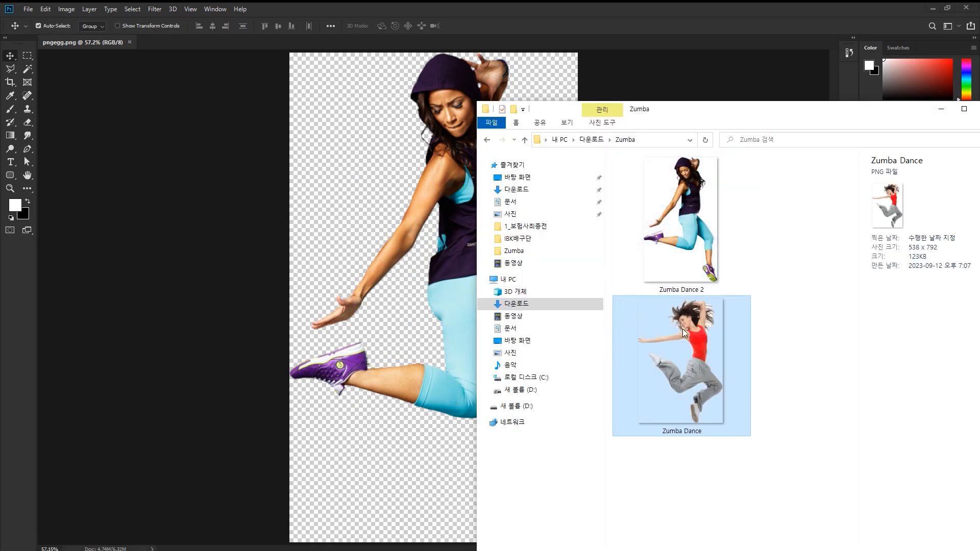
left_click_drag(682, 328, 491, 23)
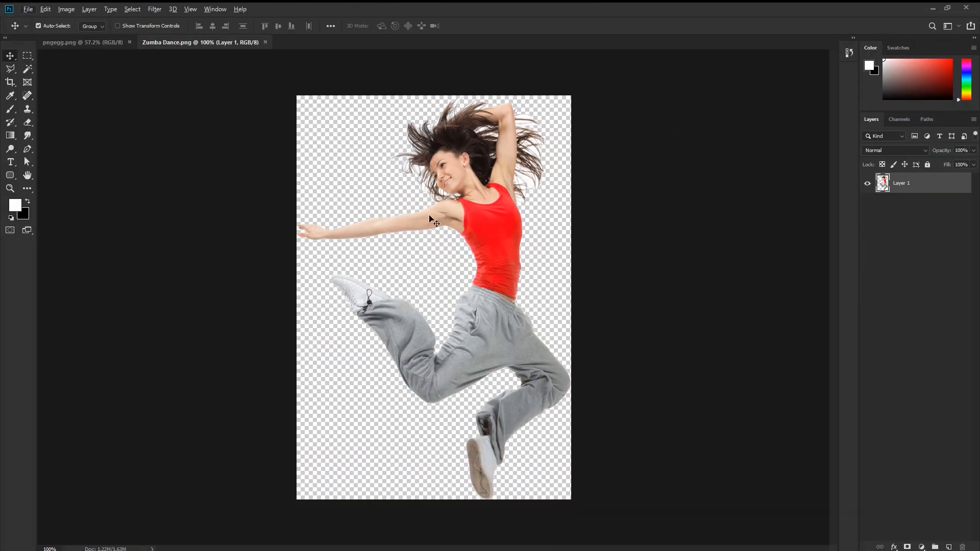
left_click(83, 42)
left_click(177, 42)
left_click(222, 175)
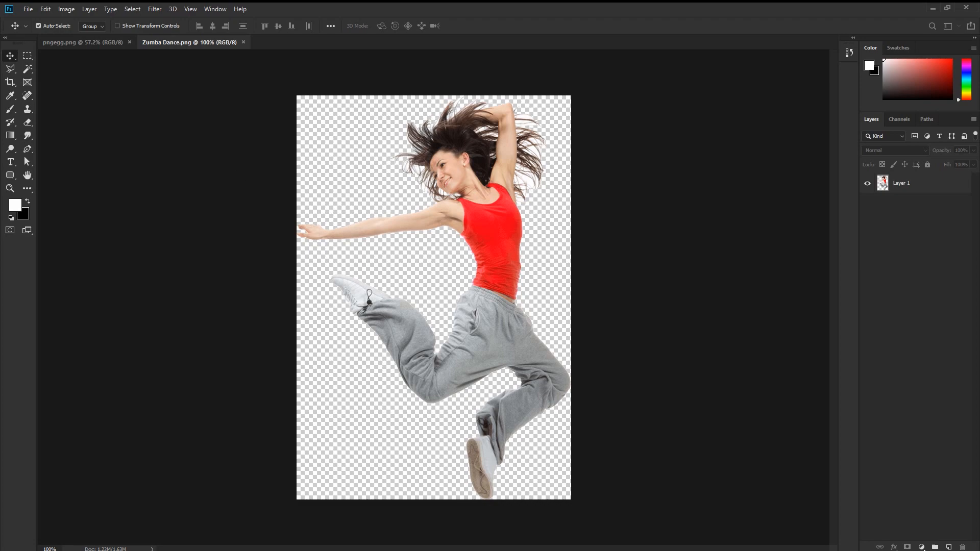
Create a new document from the Web Large preset, 1920 x 1080 px at 72 ppi, with artboards turned off
key("ctrl+n")
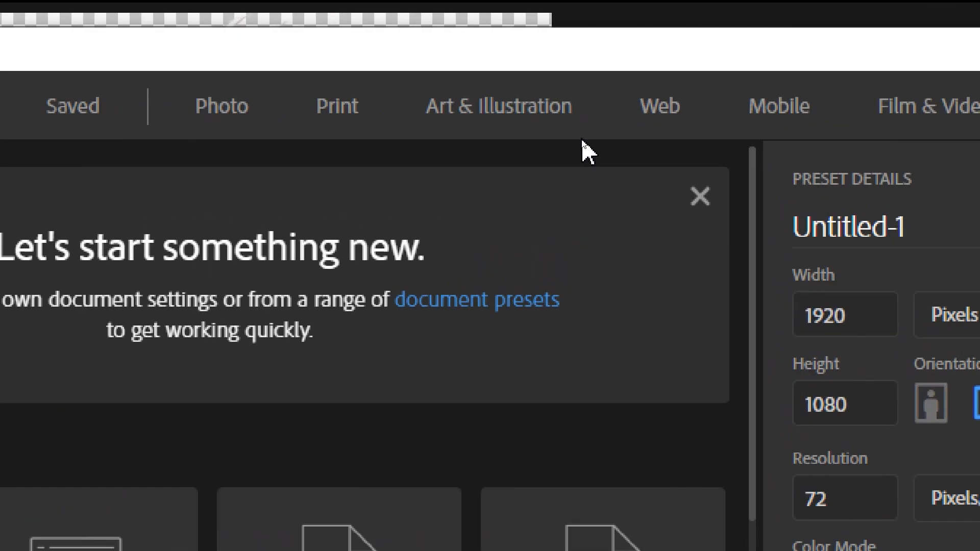
left_click(649, 108)
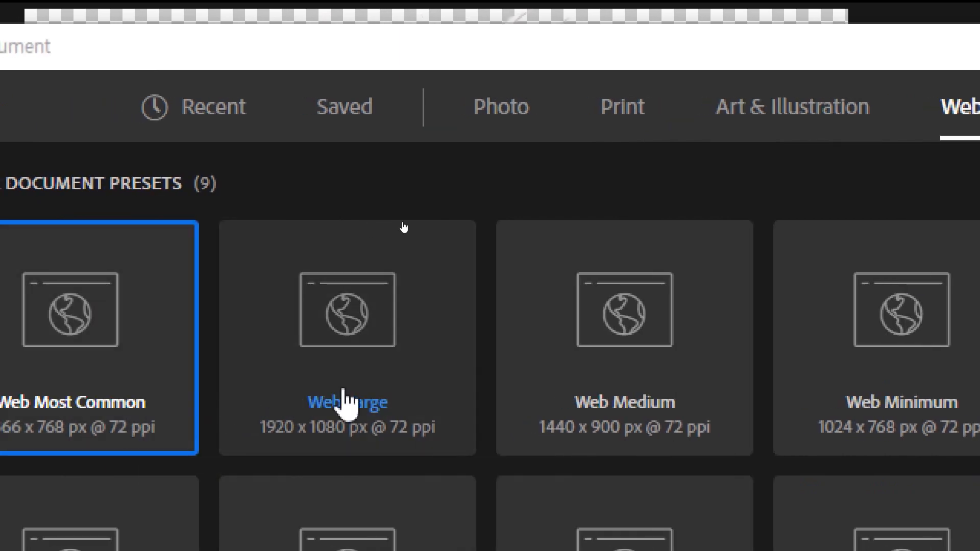
left_click(449, 397)
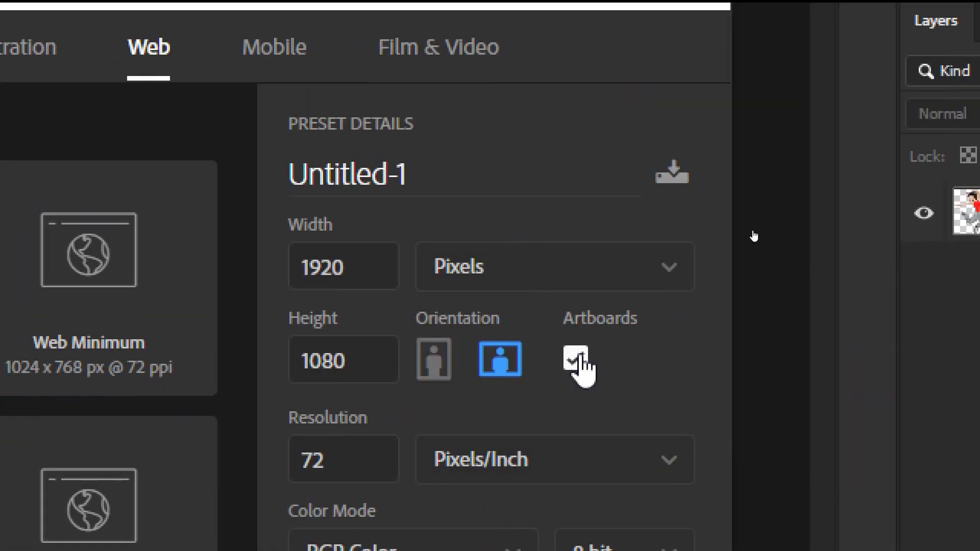
left_click(576, 360)
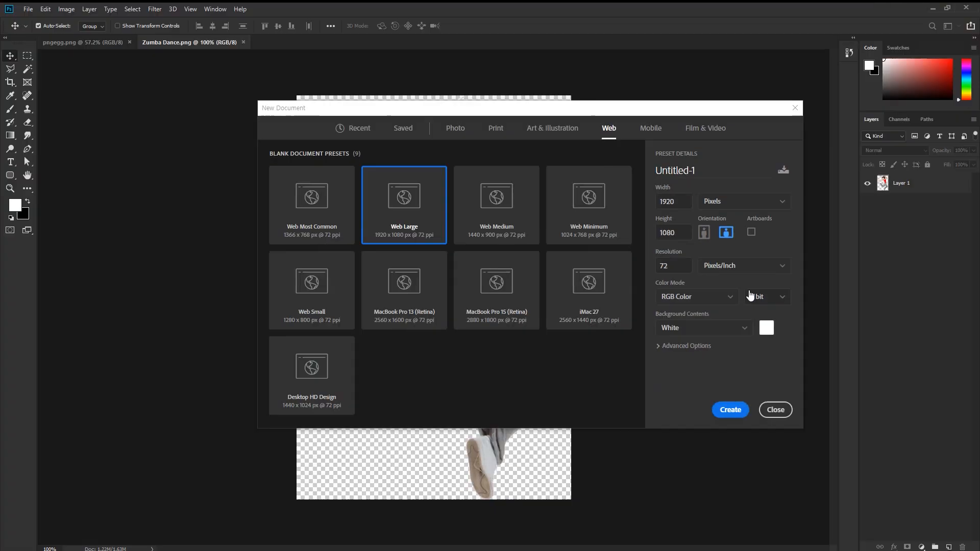
left_click(730, 410)
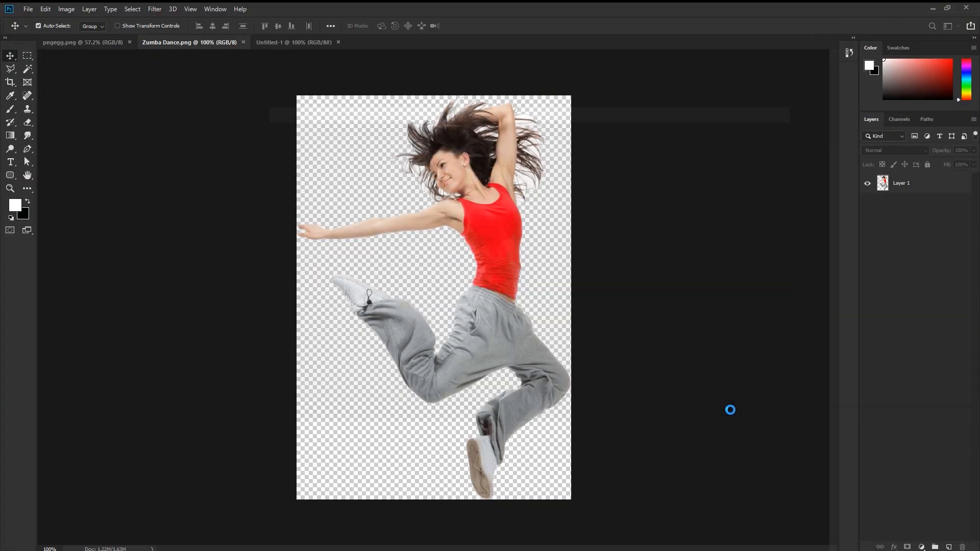
Arrange the three open documents in a 3-up Stacked layout with the blank canvas fully in view
left_click(215, 9)
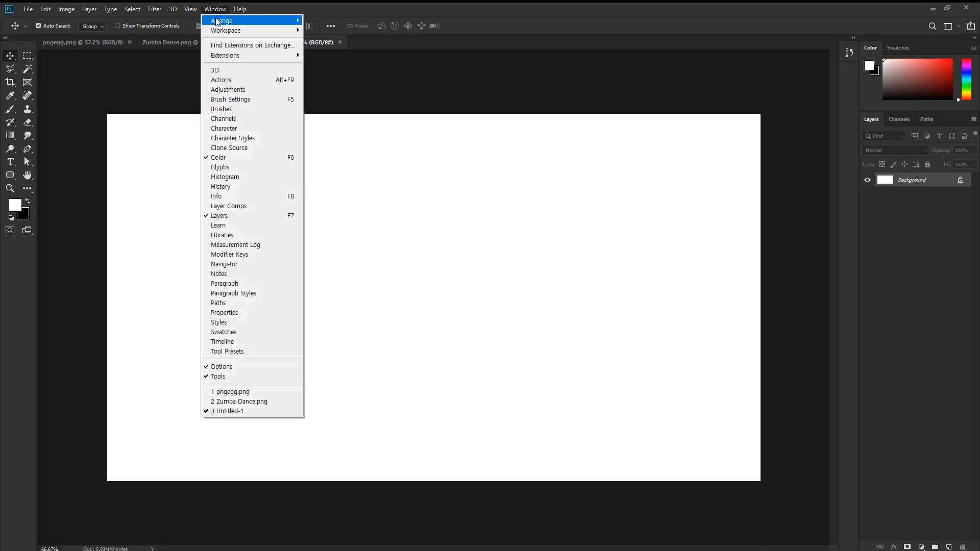
mouse_move(218, 20)
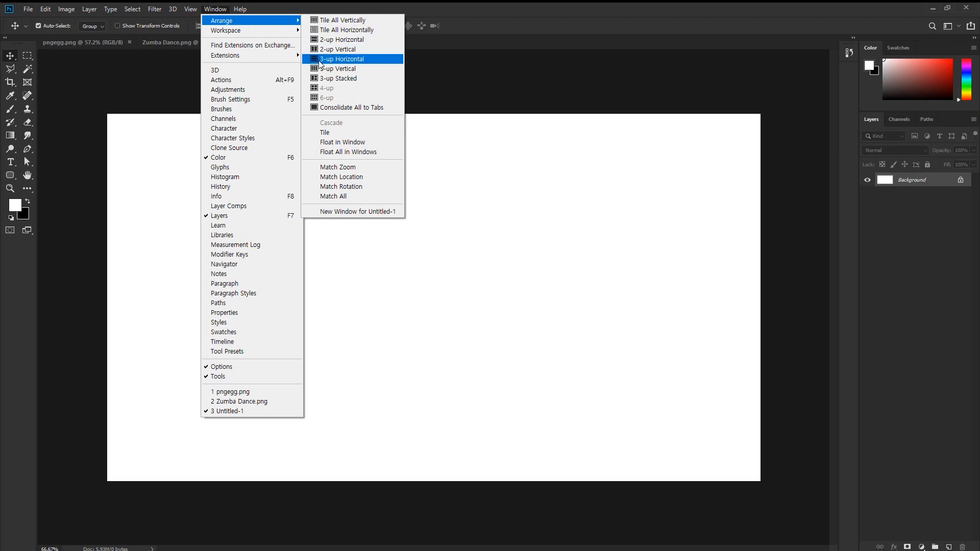
left_click(215, 9)
left_click(215, 9)
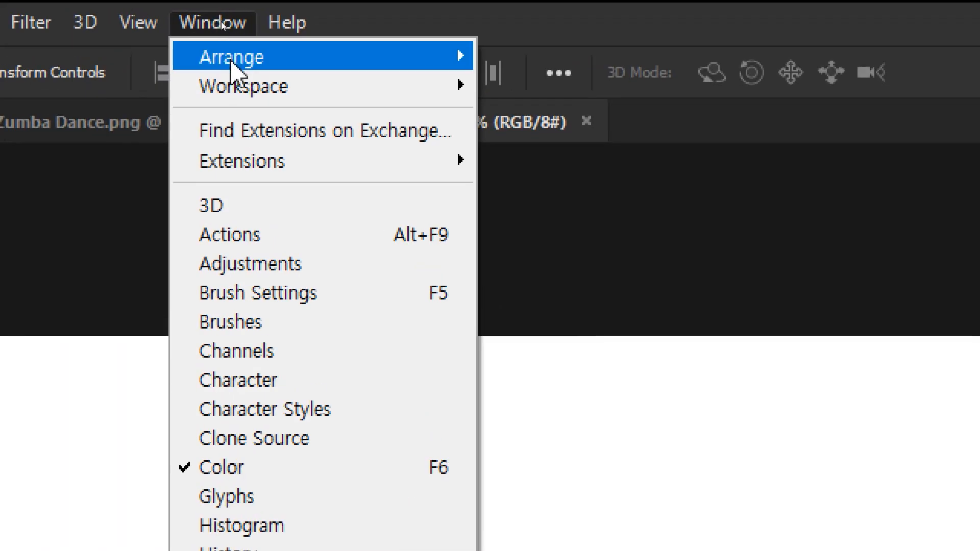
mouse_move(234, 64)
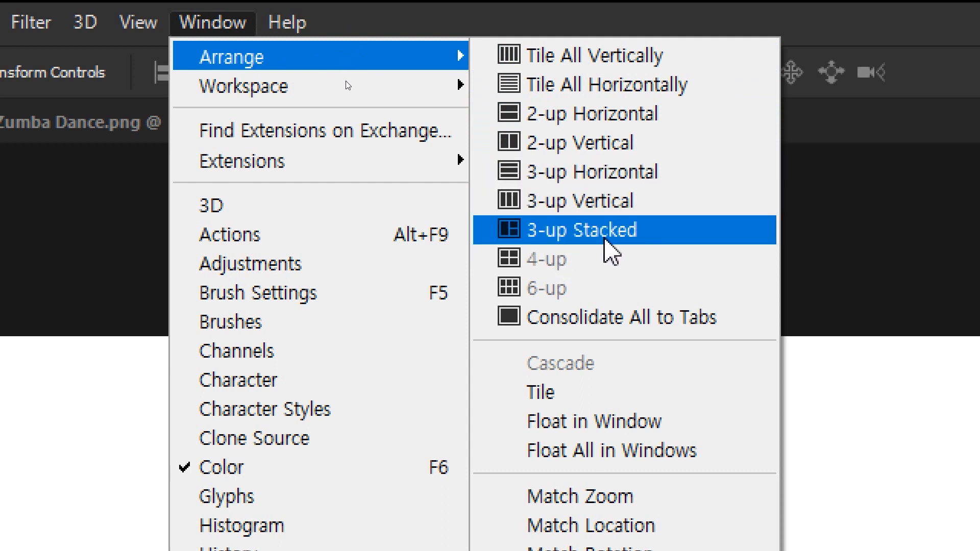
left_click(619, 234)
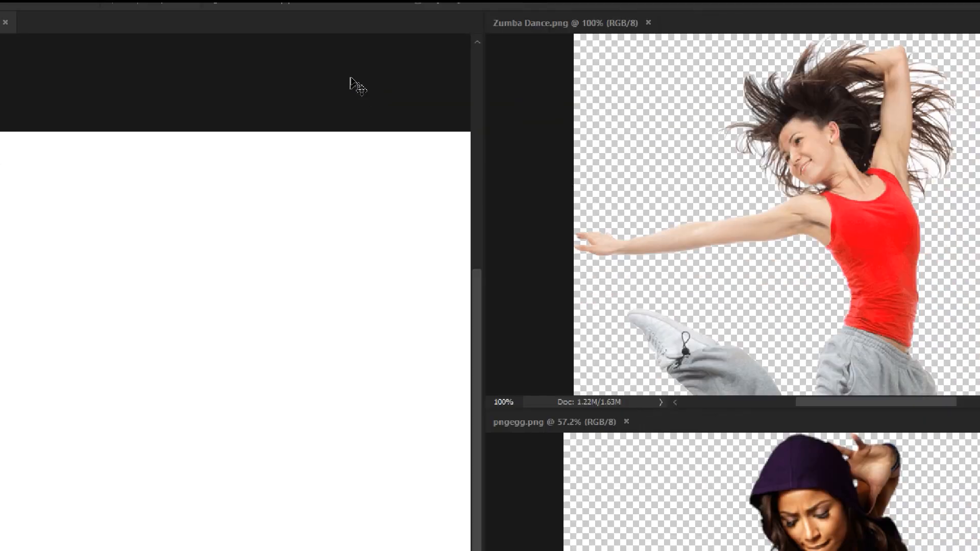
key("ctrl+minus")
key("ctrl+minus")
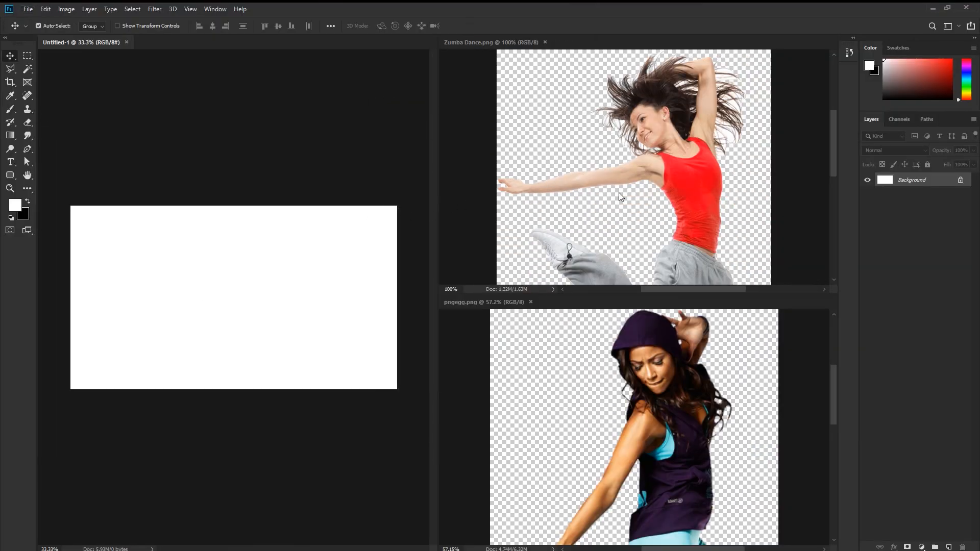
Copy the red-top dancer and the hooded dancer from their documents onto the blank Untitled-1 canvas
left_click_drag(706, 178, 265, 276)
left_click_drag(276, 316, 298, 274)
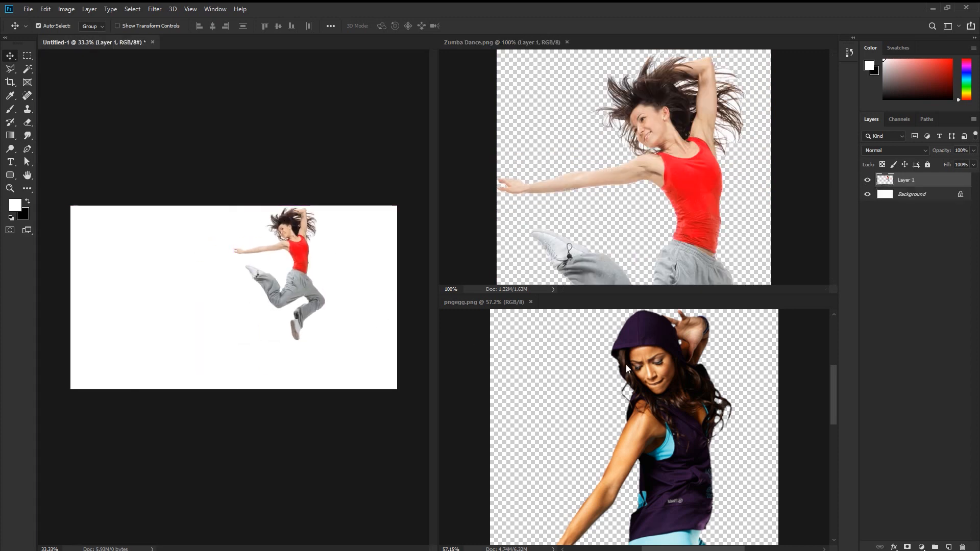
left_click(625, 364)
left_click_drag(637, 385, 214, 289)
Close Zumba Dance.png and pngegg.png, leaving only the Untitled-1 composition open and fitted to the window
left_click(553, 131)
left_click(591, 105)
key("ctrl+w")
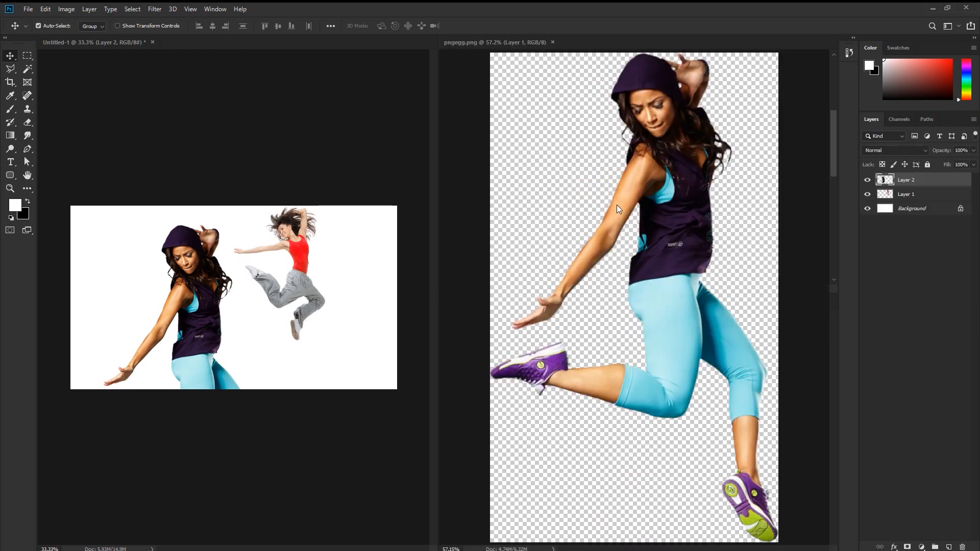
left_click(625, 277)
key("ctrl+w")
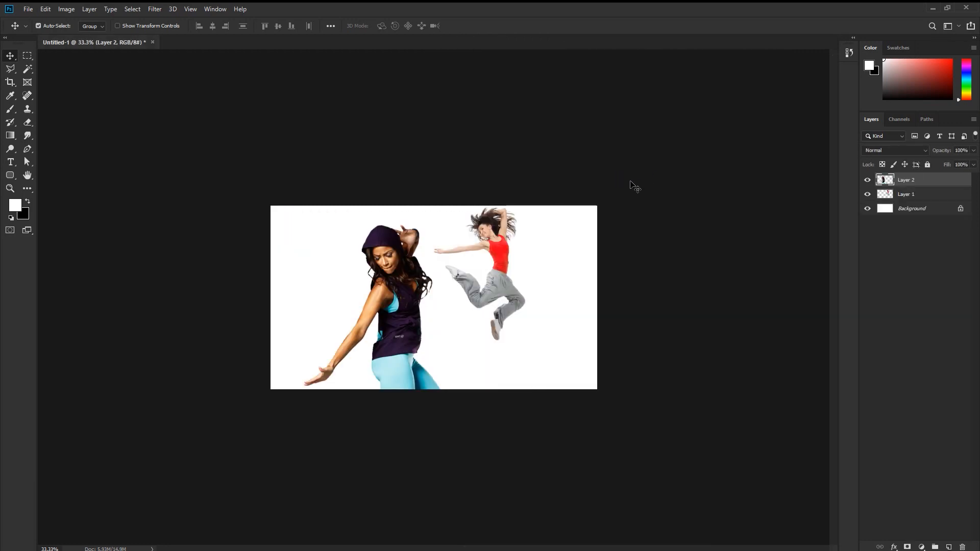
left_click(631, 185)
key("ctrl+0")
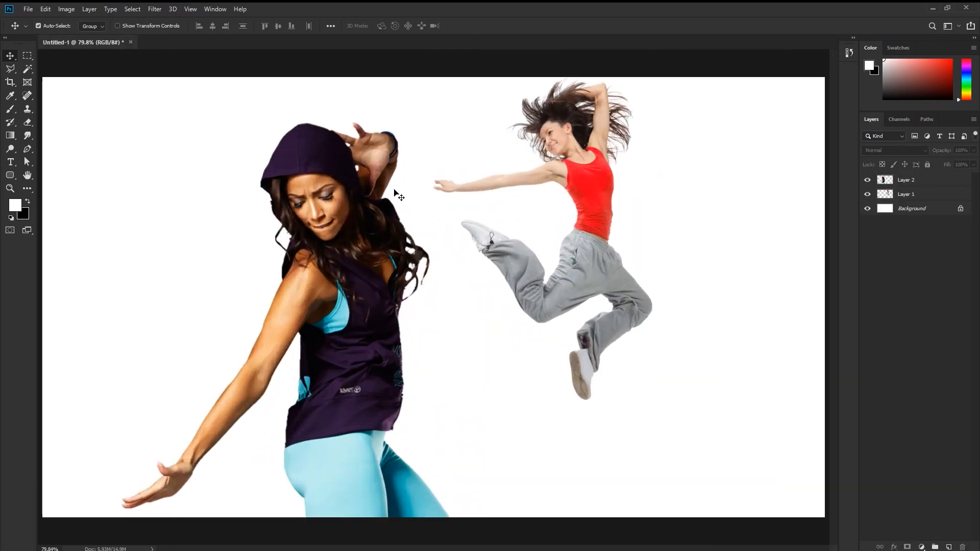
Reposition the dancers so the red-top one is on the canvas's left half and the hooded one right of centre
left_click_drag(354, 272, 369, 217)
left_click_drag(431, 207, 521, 258)
left_click_drag(610, 258, 285, 308)
left_click_drag(443, 298, 494, 288)
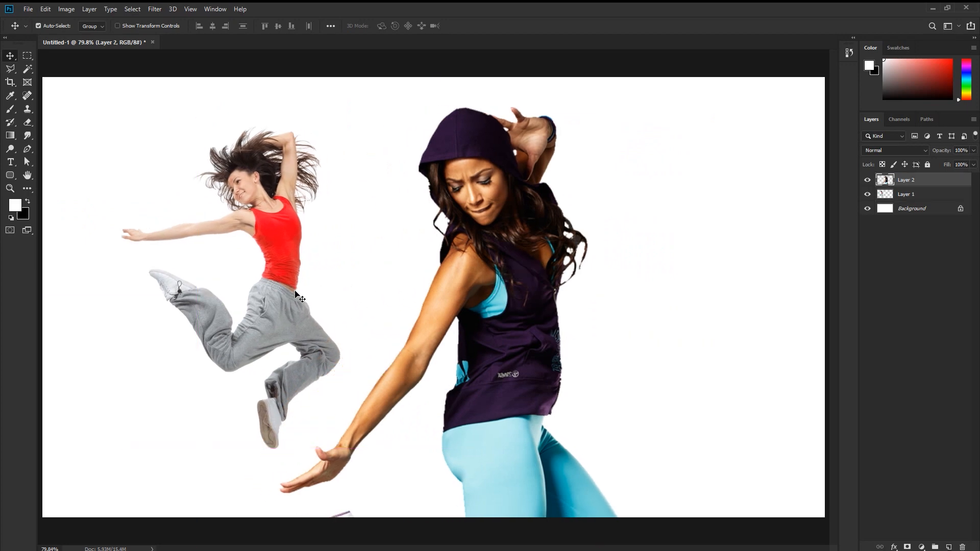
left_click_drag(298, 296, 298, 267)
left_click_drag(510, 324, 541, 245)
left_click_drag(280, 246, 355, 254)
Brighten the hooded dancer's layer with Curves, raising the RGB midpoint at input 130 to output 154
left_click(530, 209, "ctrl")
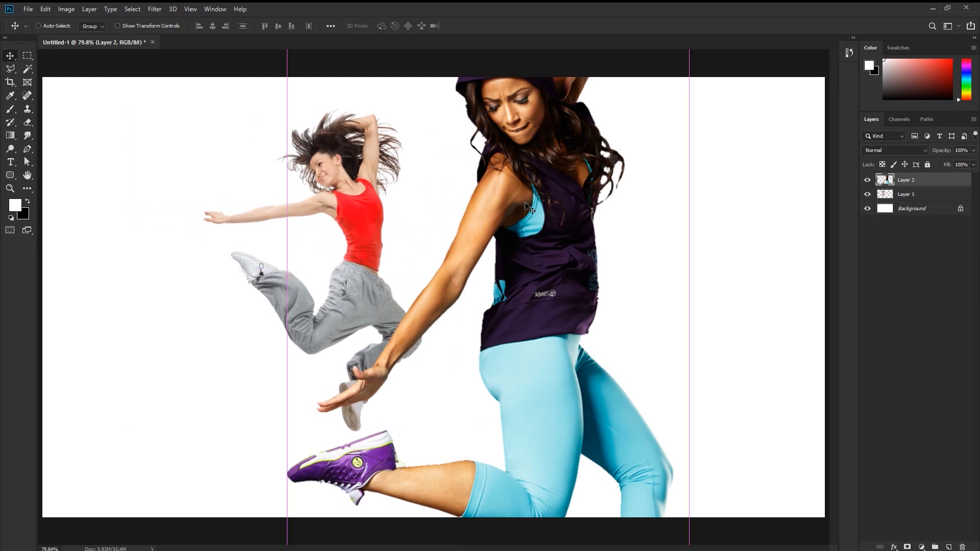
key("i")
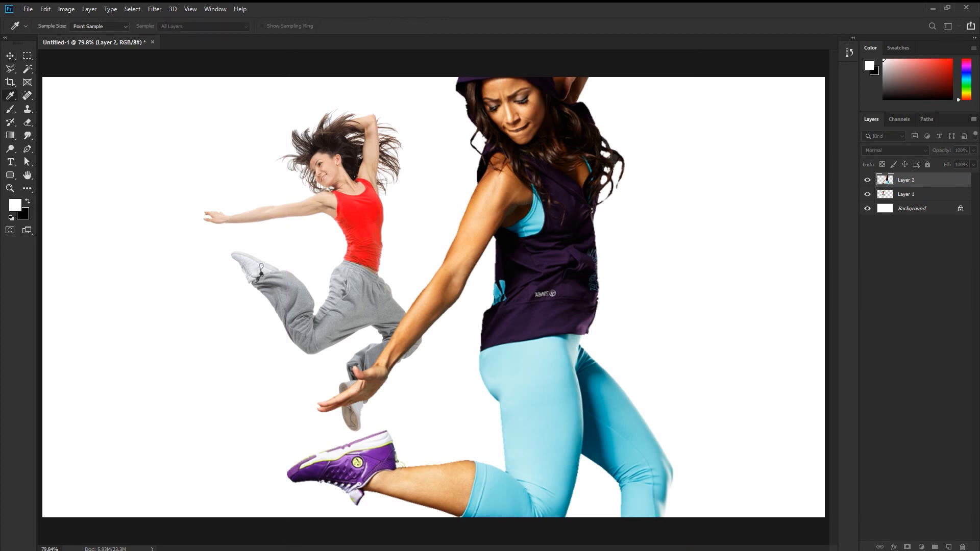
key("ctrl+m")
left_click_drag(656, 293, 652, 285)
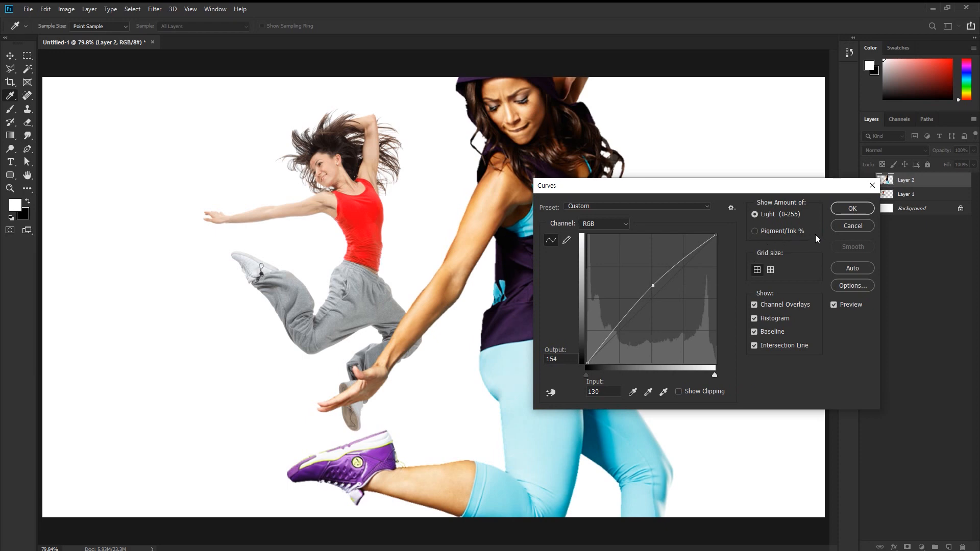
left_click(839, 213)
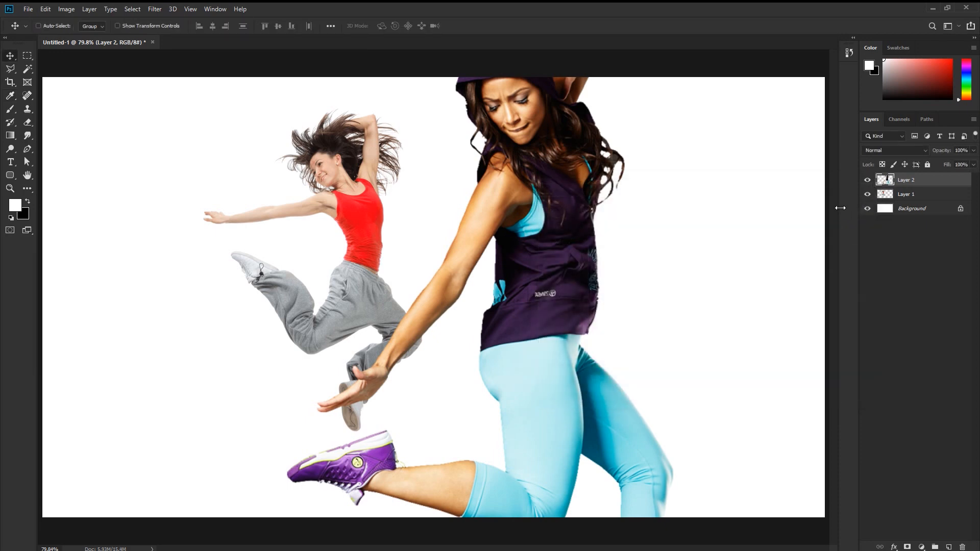
Lighten the hooded dancer's midtones with Levels at 1.36 and shift her slightly down and right
key("i")
key("ctrl+l")
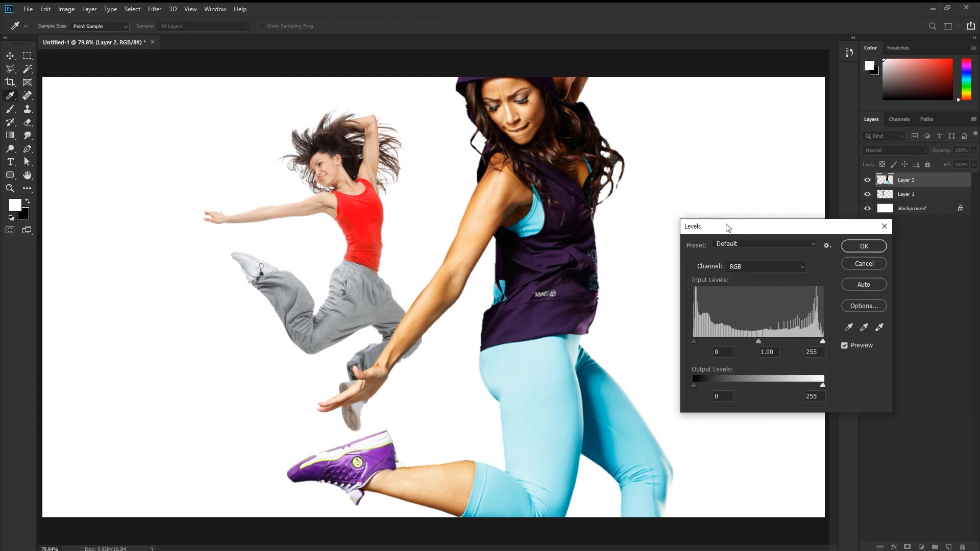
left_click_drag(713, 365, 689, 364)
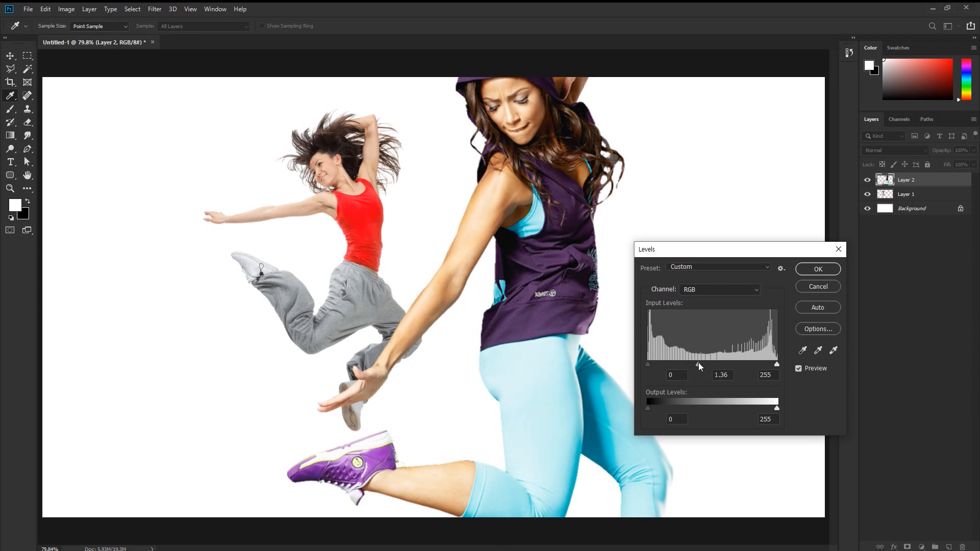
left_click(809, 271)
left_click_drag(555, 227, 578, 240)
Cool the hooded dancer's colours with Curves by raising the Blue channel at input 120 to output 149
key("ctrl+m")
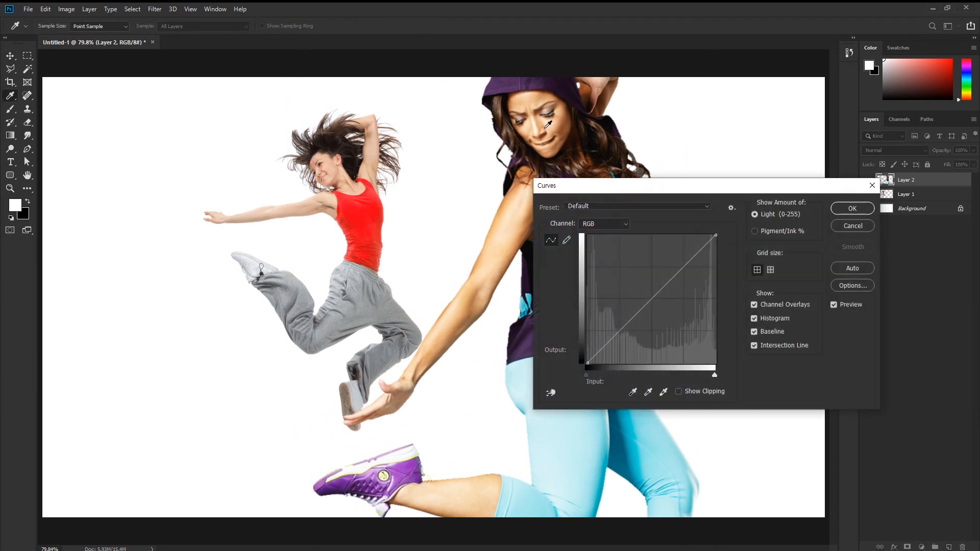
left_click(615, 224)
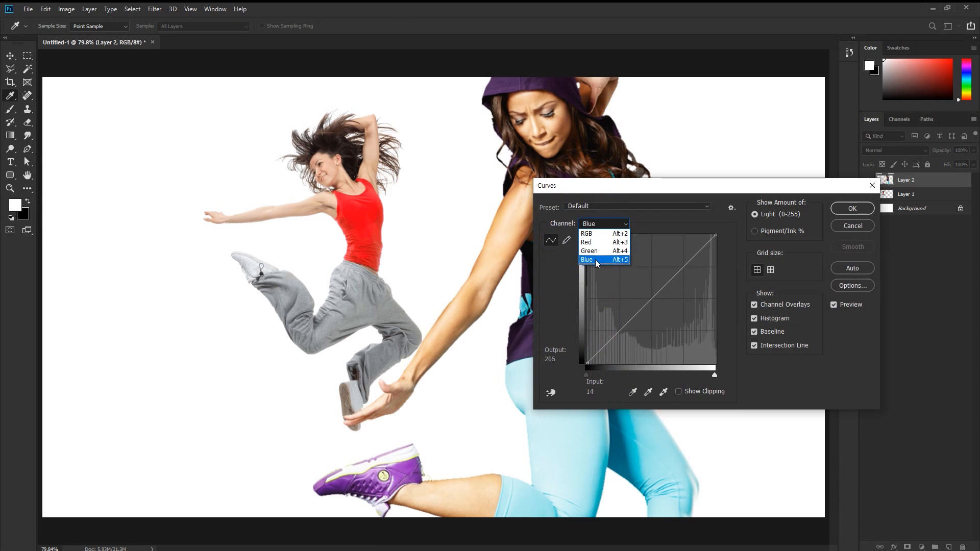
left_click(594, 260)
left_click(650, 291)
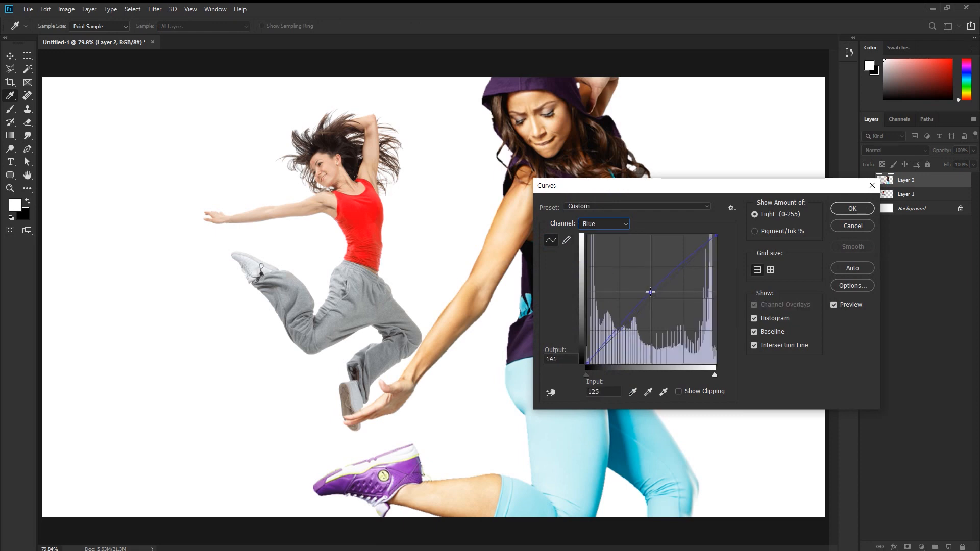
left_click_drag(650, 292, 644, 286)
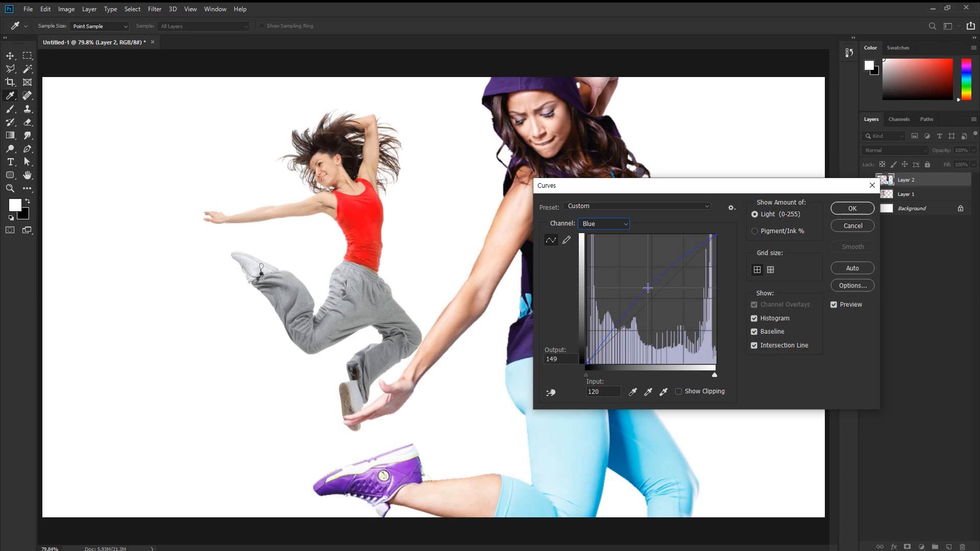
left_click(851, 208)
Move the red-top dancer to the right side of the canvas and the hooded dancer near the centre
key("v")
left_click_drag(574, 257, 558, 228)
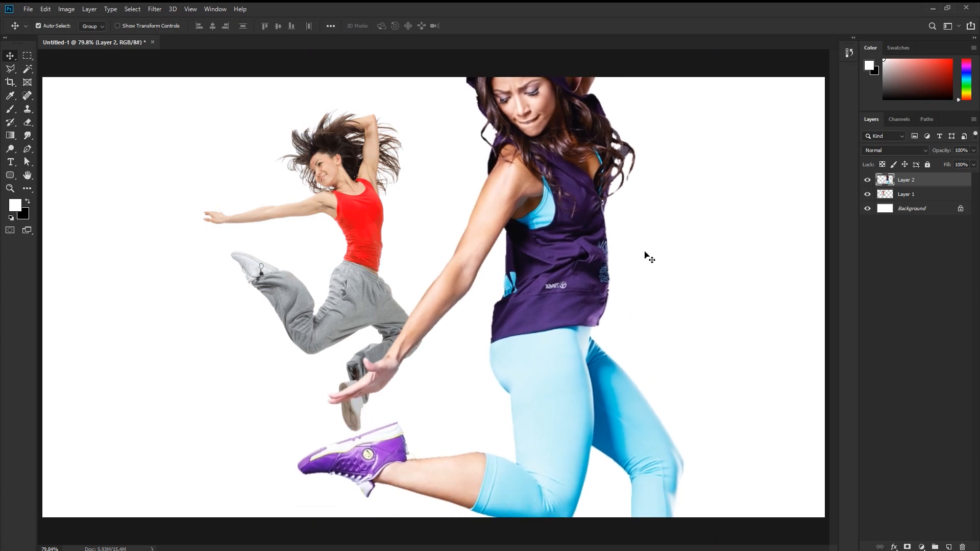
left_click_drag(591, 254, 557, 236)
left_click_drag(351, 222, 699, 220)
left_click_drag(559, 253, 496, 276)
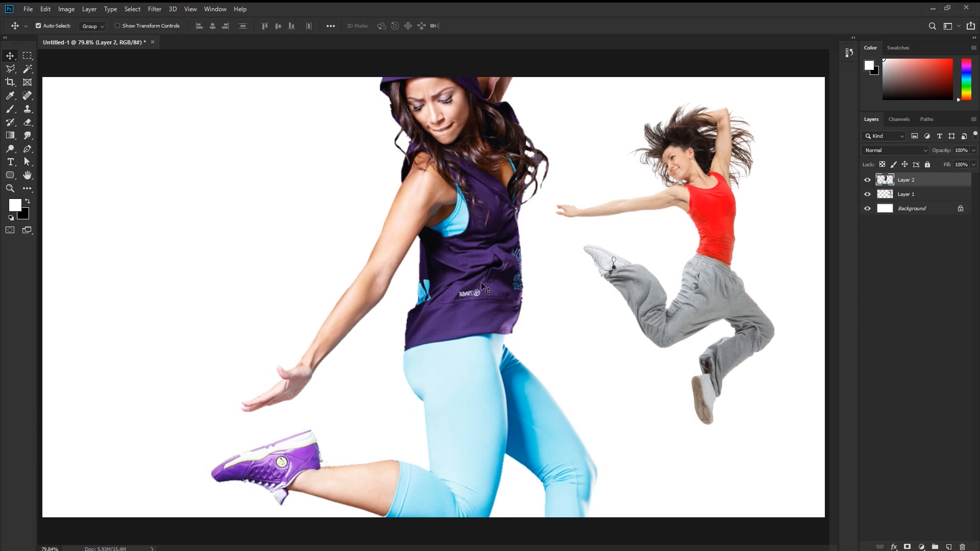
Duplicate the hooded dancer, scale the copy down to full-body view, and place it on the canvas's left side
left_click_drag(494, 270, 310, 302)
key("ctrl+t")
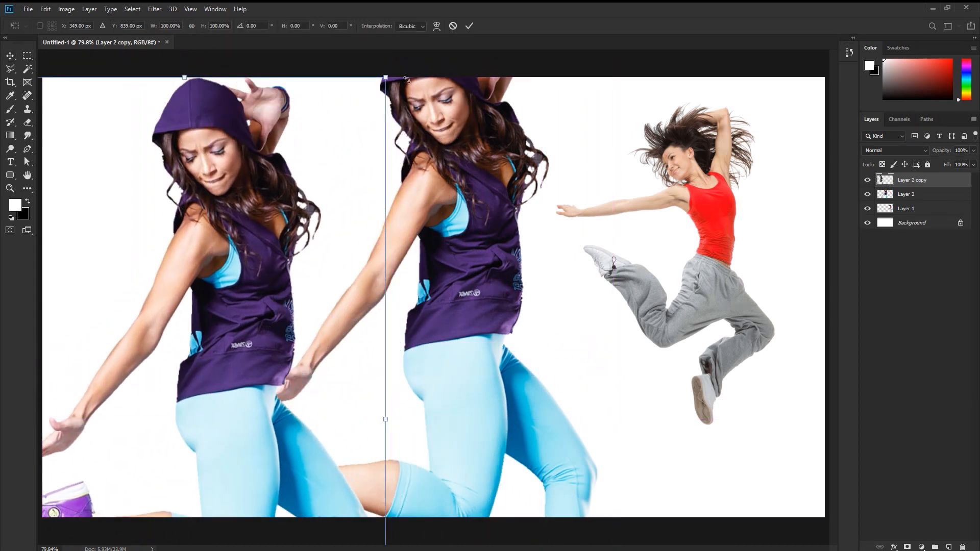
left_click_drag(389, 80, 262, 284)
left_click_drag(204, 345, 200, 183)
key("Return")
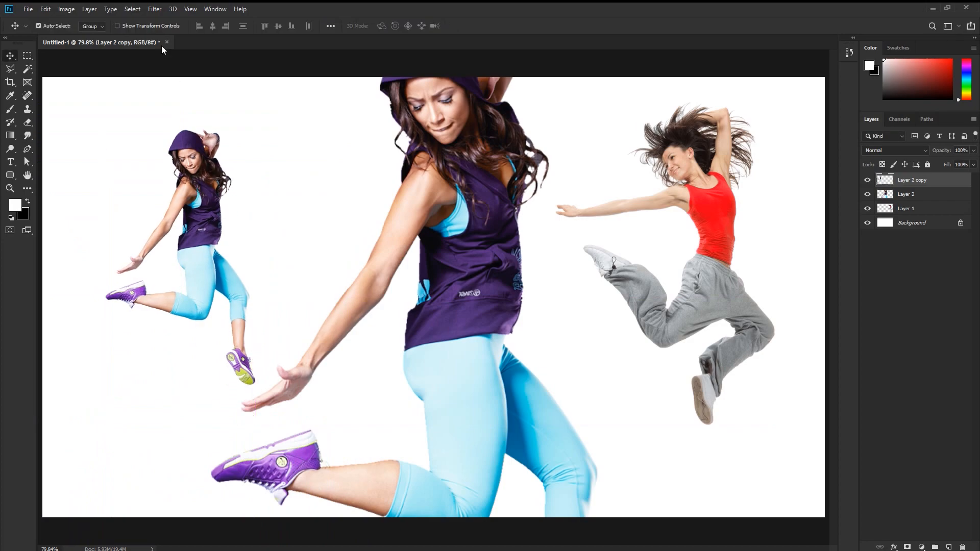
Apply a Mosaic filter with cell size 88 to the small hooded dancer copy and shift it slightly up and left
left_click(152, 11)
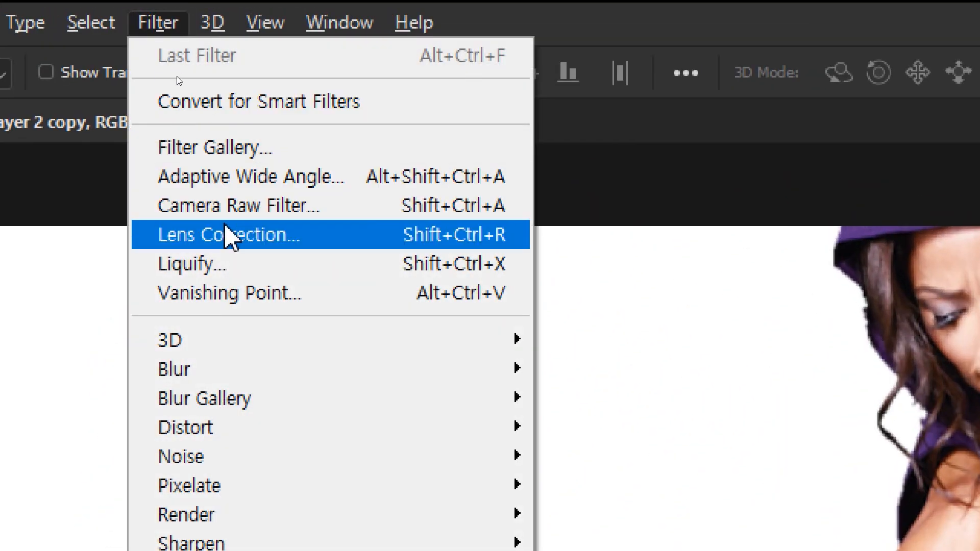
mouse_move(319, 487)
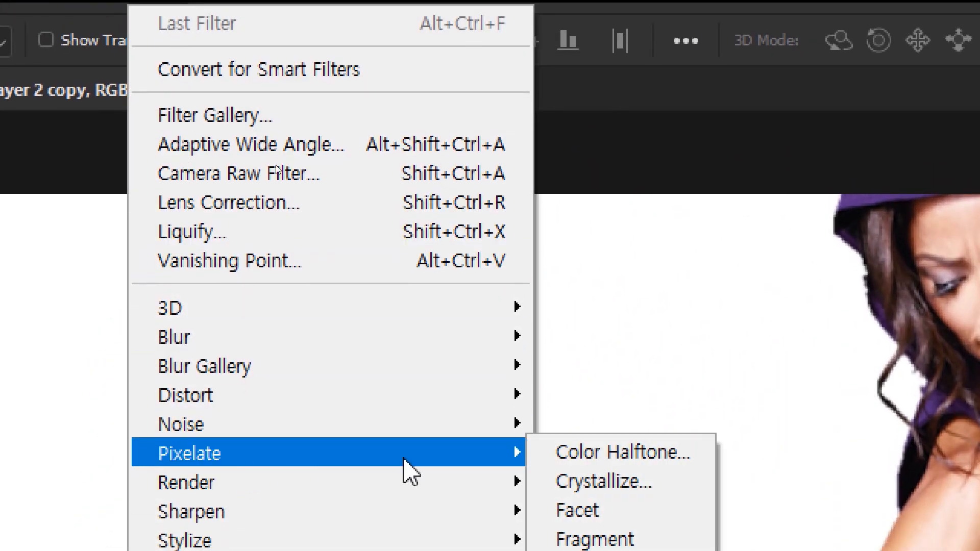
left_click(594, 351)
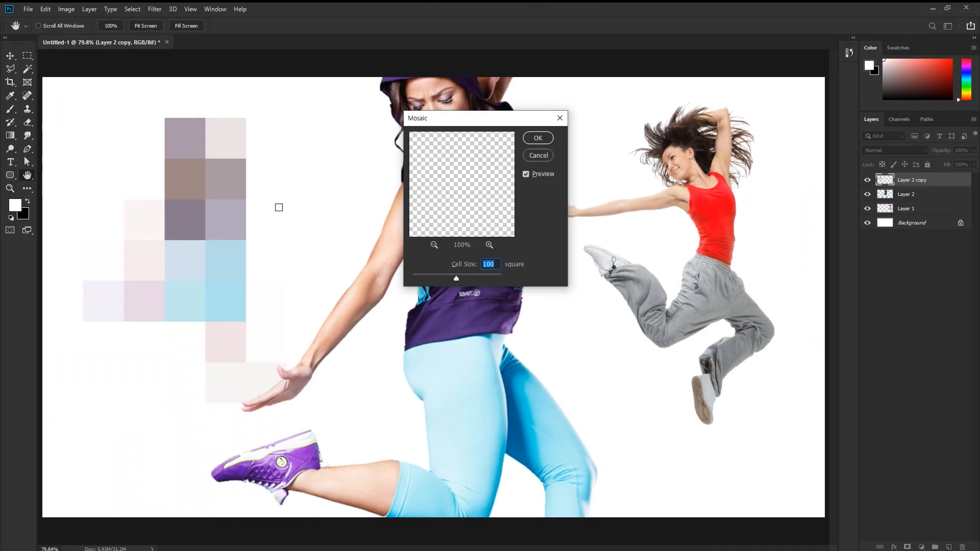
left_click_drag(417, 279, 451, 280)
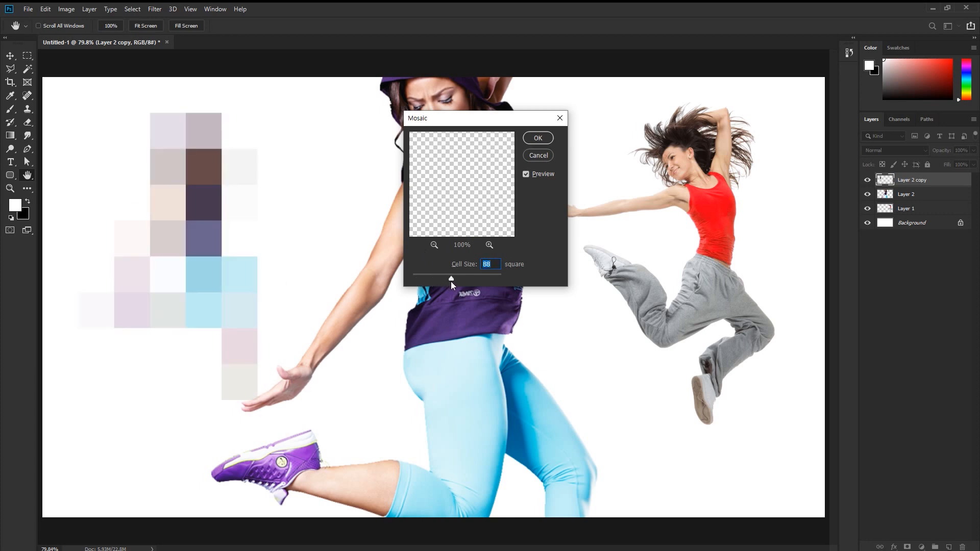
left_click(532, 138)
key("v")
left_click_drag(206, 241, 200, 223)
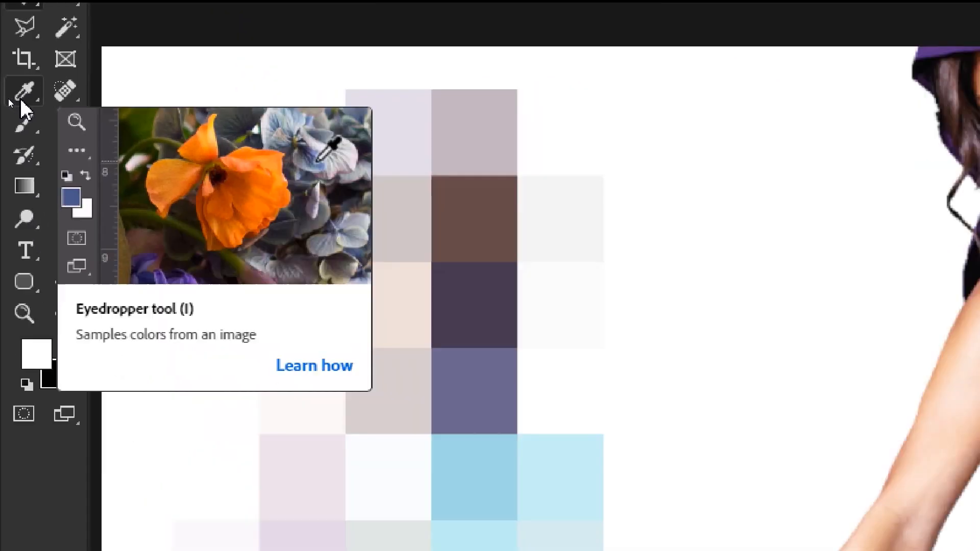
Sample a light greyish-pink block from the mosaic figure and fill the Background layer with it
left_click(27, 100)
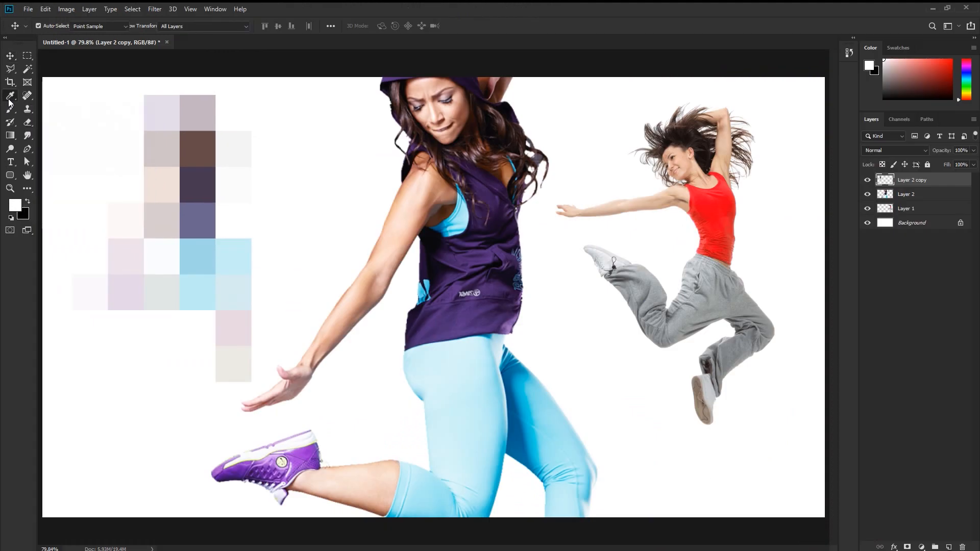
left_click(202, 255)
left_click(160, 214)
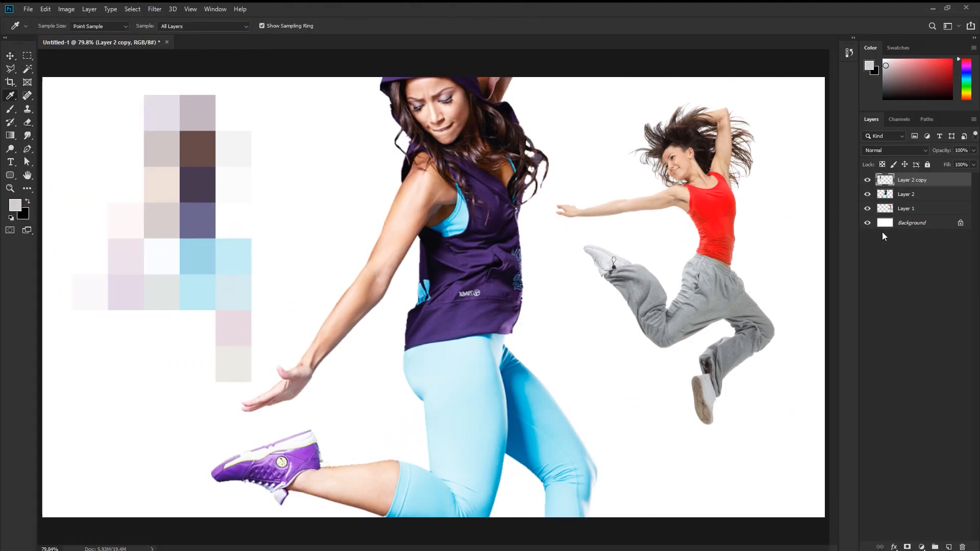
left_click(931, 224)
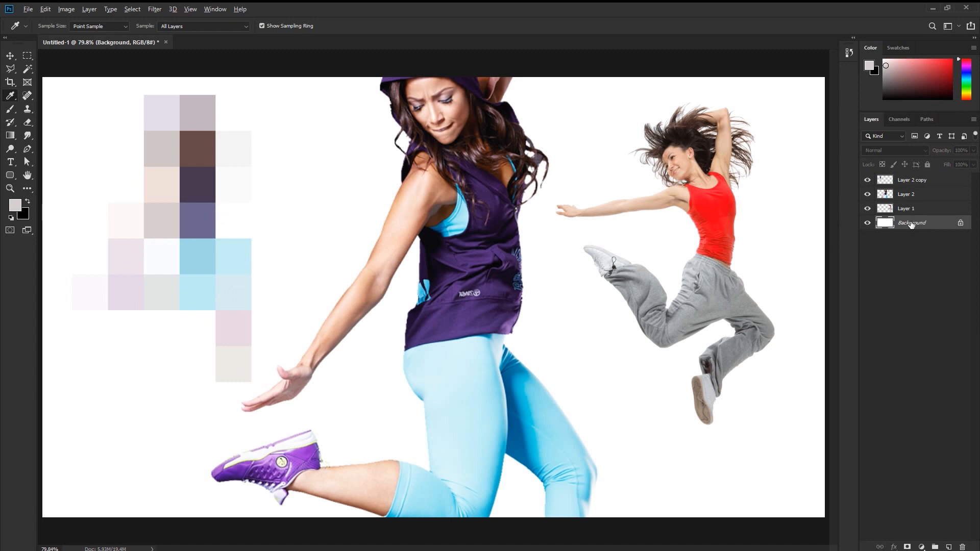
key("alt+BackSpace")
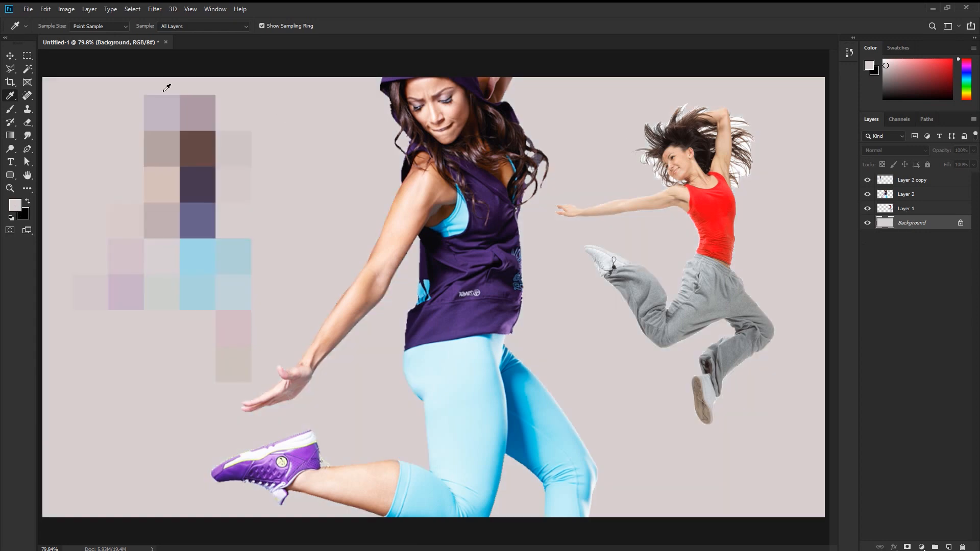
Set the background colour swatch to the darker greyish pink b4a3a3, keeping the light pink foreground colour
left_click(10, 56)
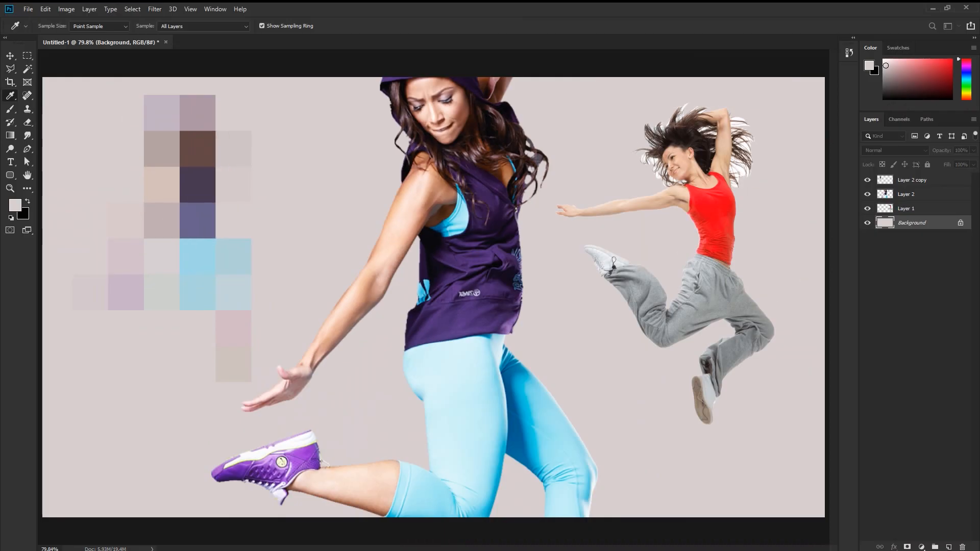
left_click_drag(596, 237, 267, 182)
left_click(482, 200)
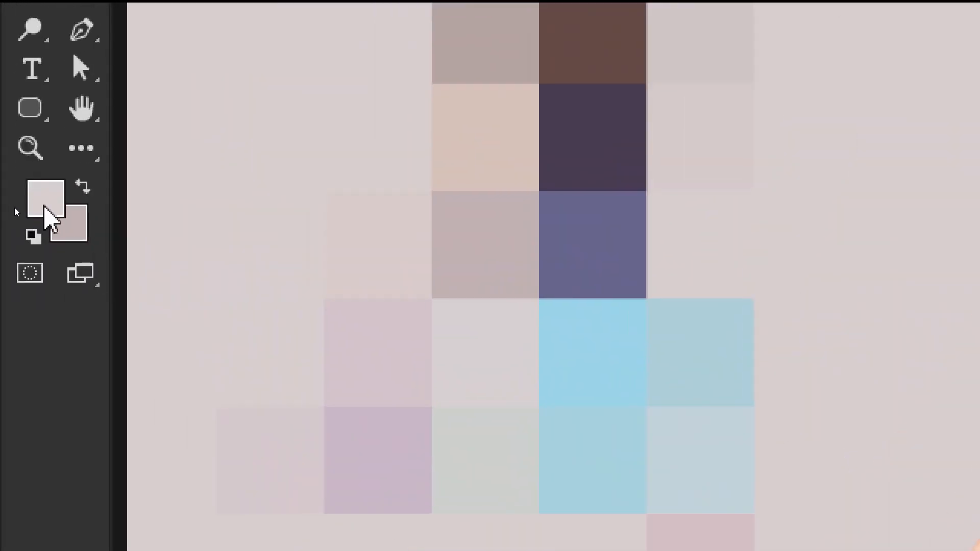
left_click(44, 207)
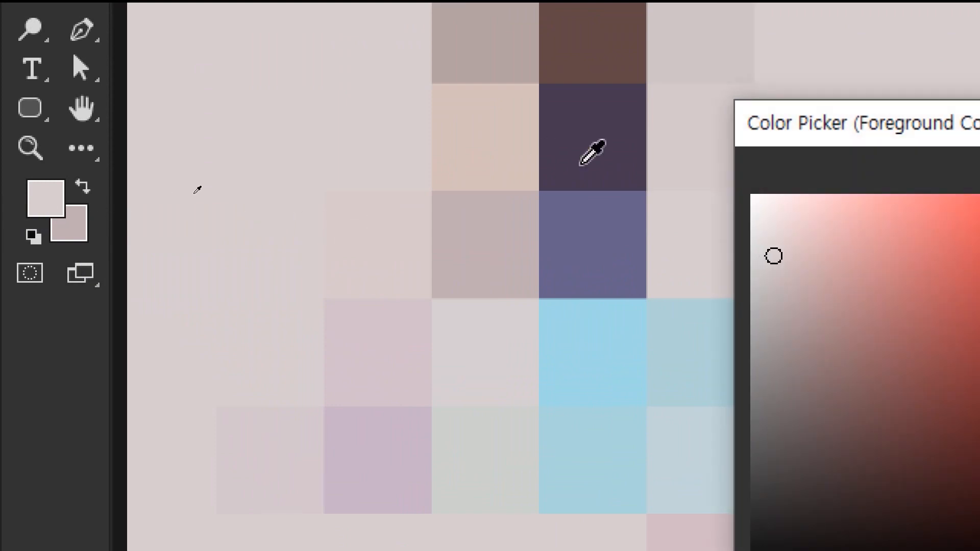
key("Escape")
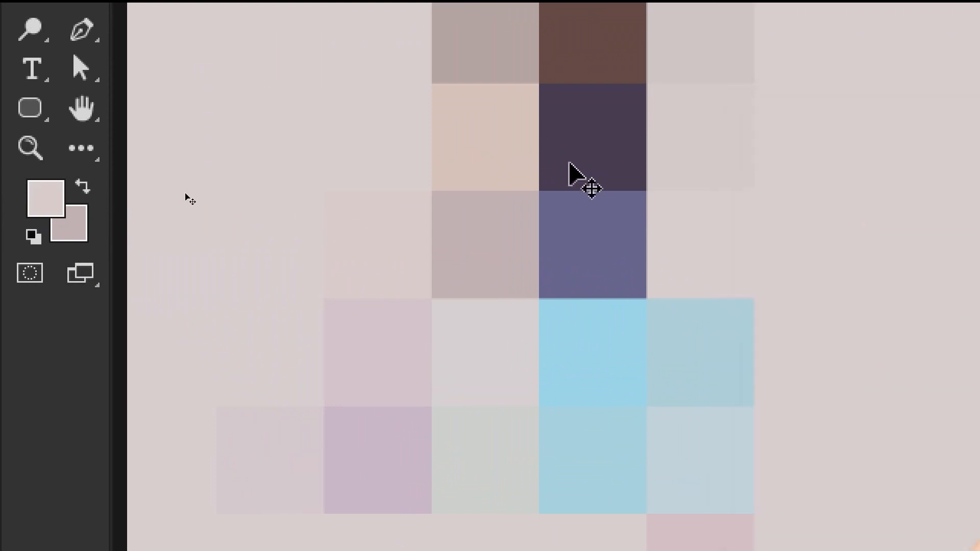
left_click(66, 227)
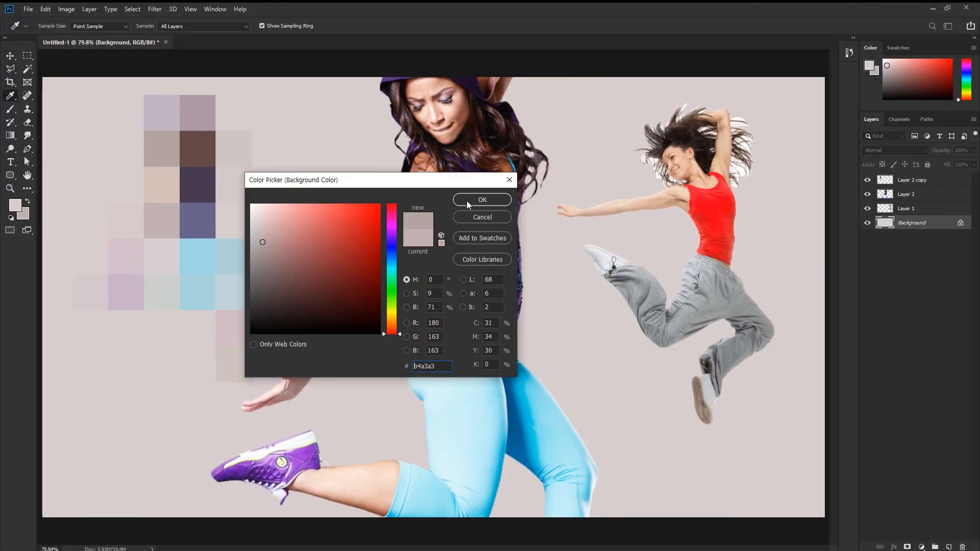
left_click(467, 201)
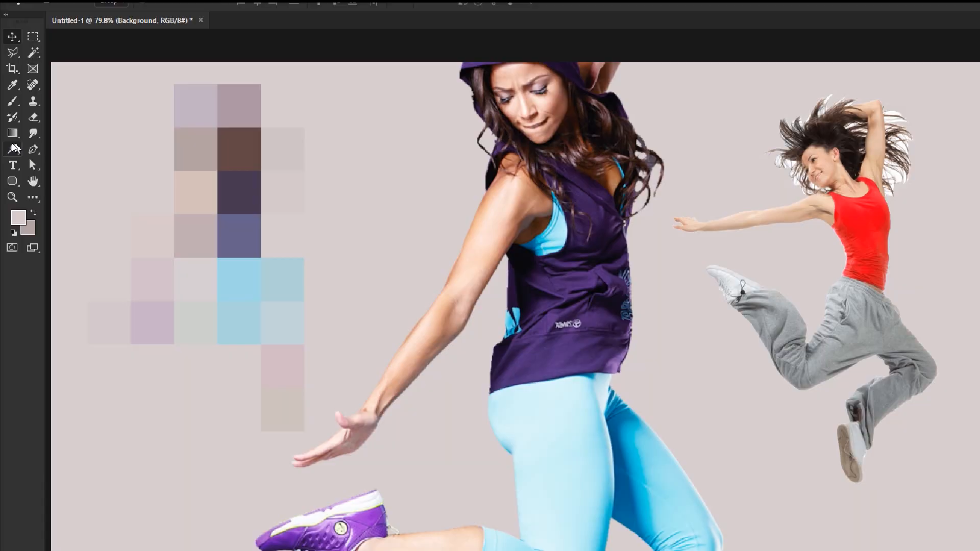
Fill the Background layer with a vertical linear foreground-to-background gradient, light pink above and darker pink below
left_click(8, 135)
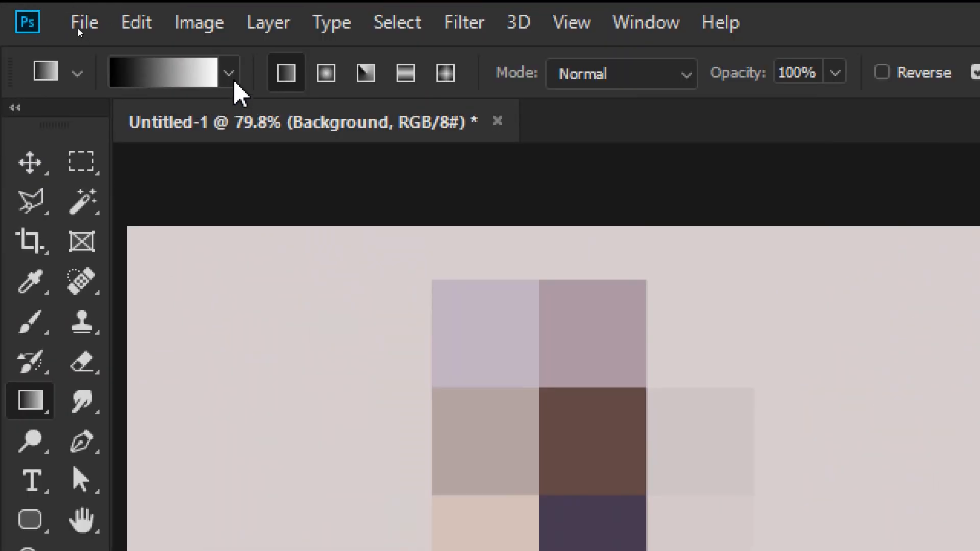
left_click(232, 75)
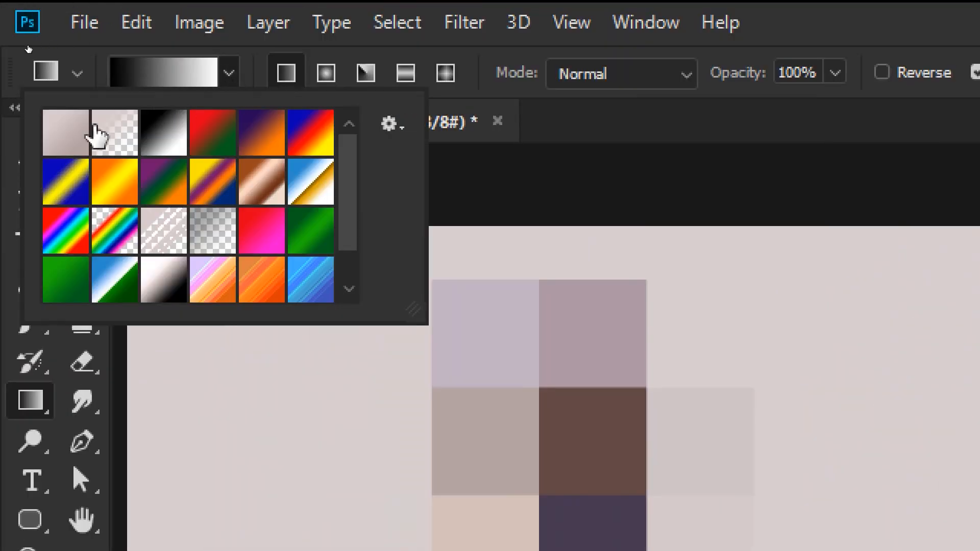
left_click(60, 146)
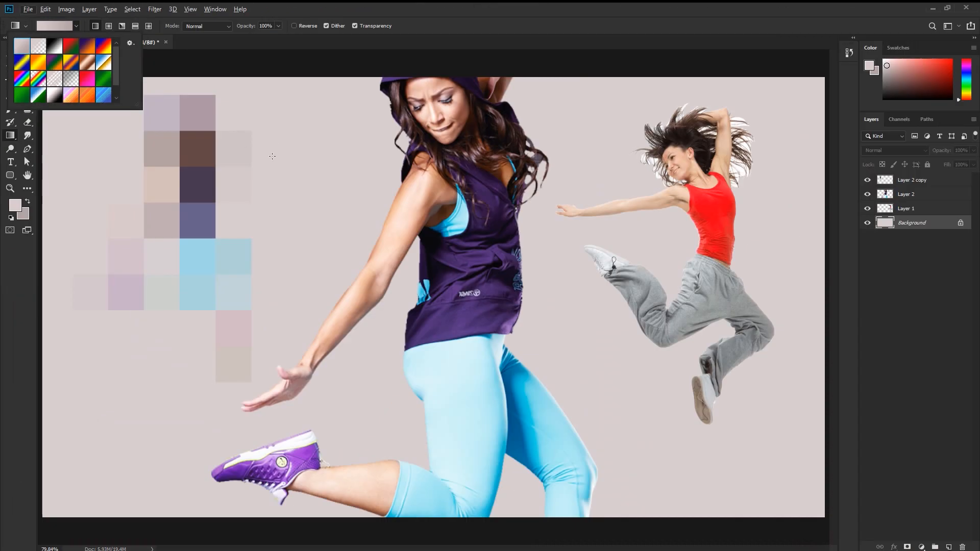
left_click(337, 182)
left_click_drag(287, 126, 321, 445)
left_click_drag(301, 299, 300, 449)
left_click_drag(316, 313, 342, 550)
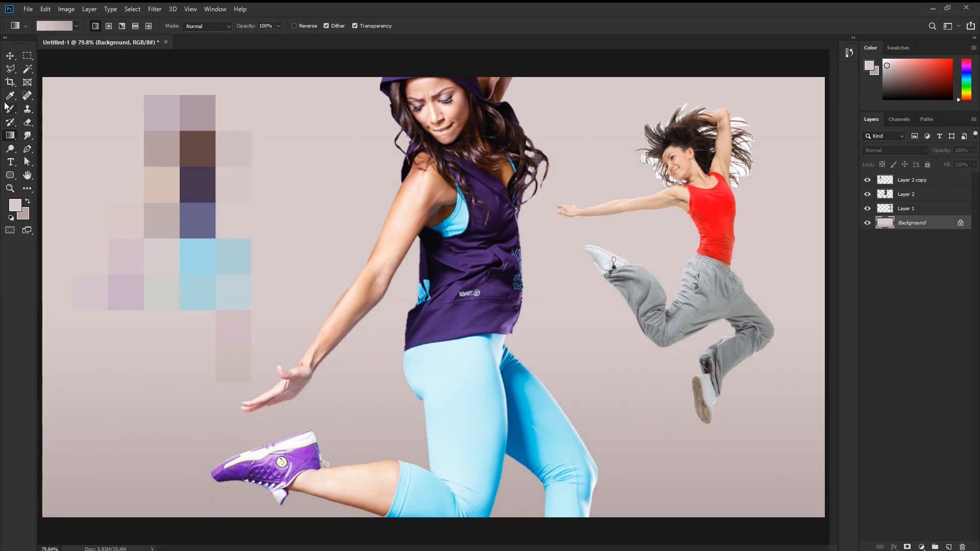
Move the mosaic figure to the canvas's left edge and shift both dancers slightly left
left_click(9, 55)
left_click_drag(178, 181, 66, 163)
left_click_drag(430, 256, 411, 270)
left_click_drag(648, 283, 611, 282)
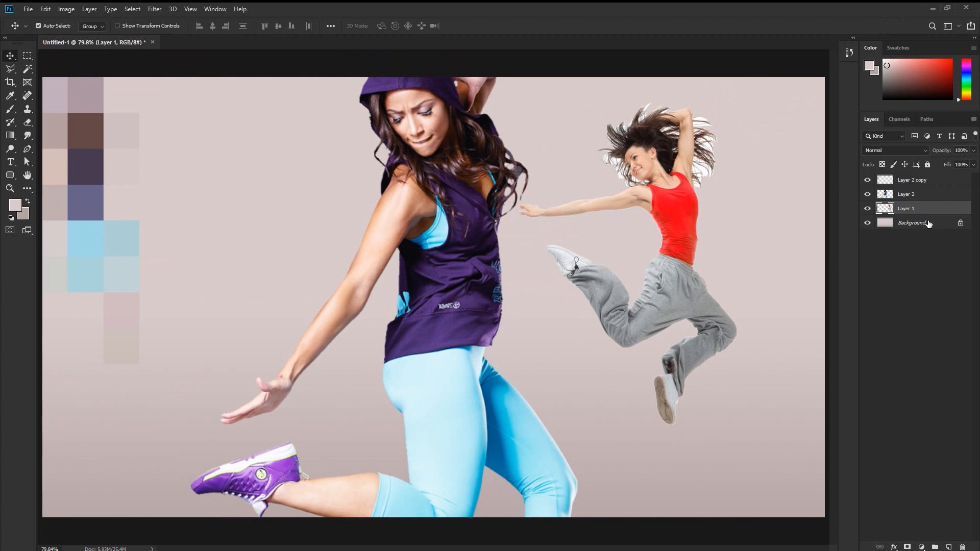
Add a new empty layer directly above the Background layer
left_click(914, 225)
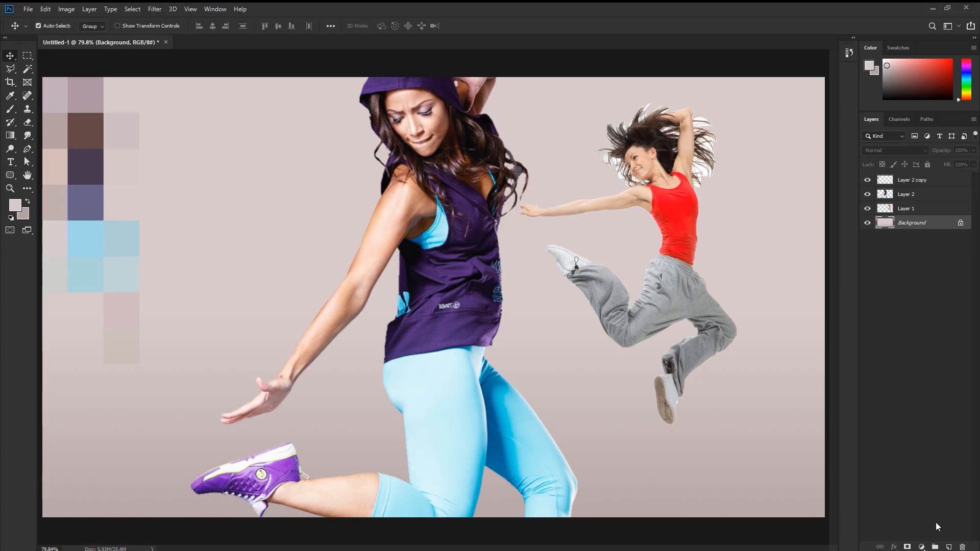
left_click(946, 547)
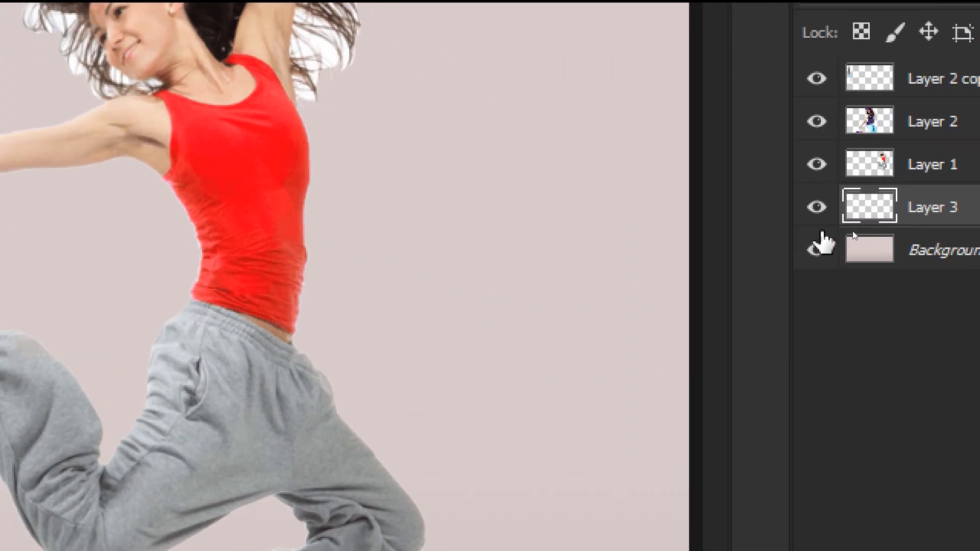
Set the red-top dancer's blend mode to Multiply and move her down and right, clear of the hooded dancer
left_click_drag(323, 71, 487, 151)
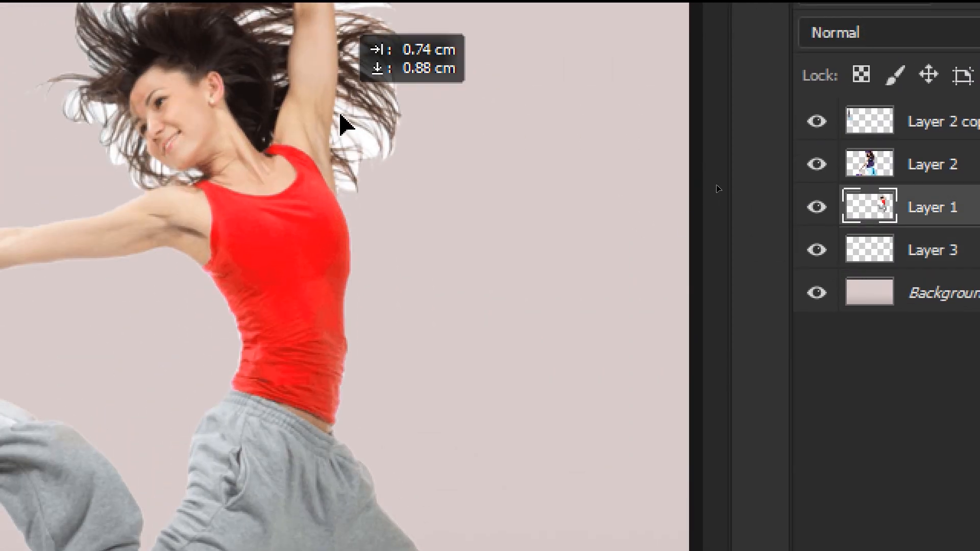
left_click_drag(487, 196, 487, 196)
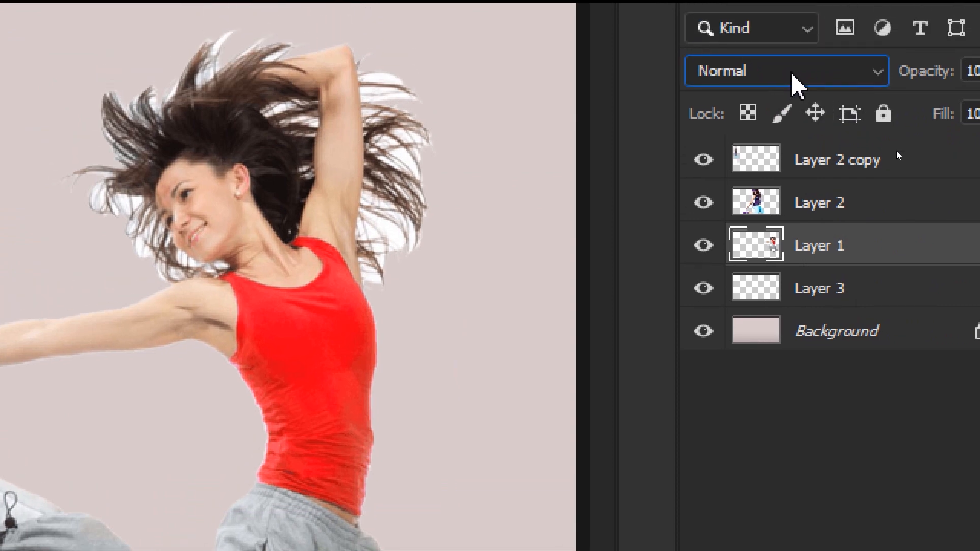
left_click(847, 35)
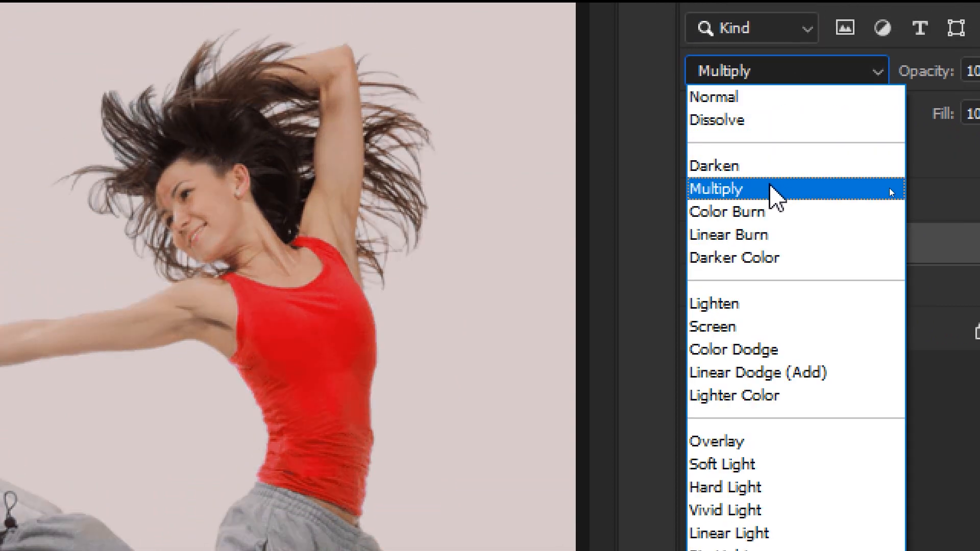
left_click(776, 193)
left_click_drag(339, 284, 339, 284)
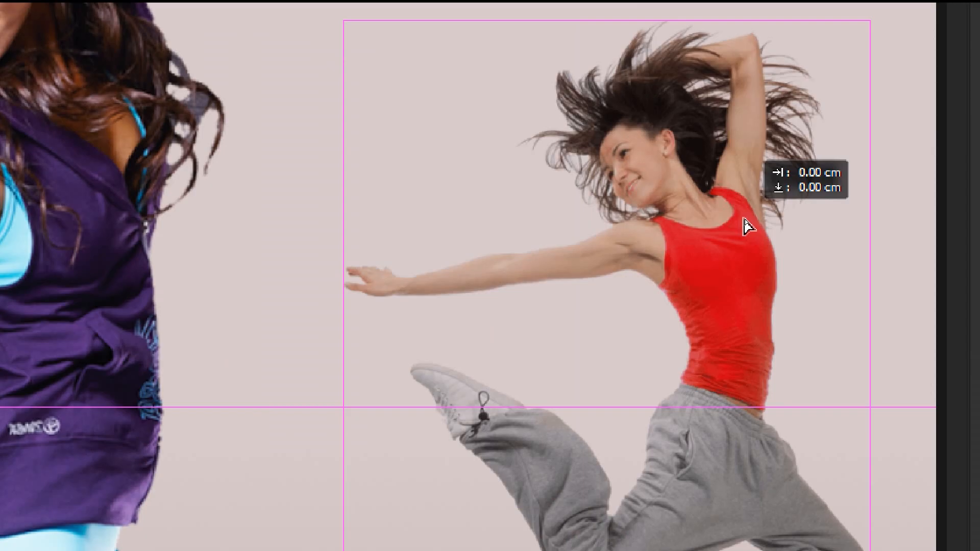
left_click_drag(745, 219, 570, 57)
left_click_drag(669, 167, 668, 191)
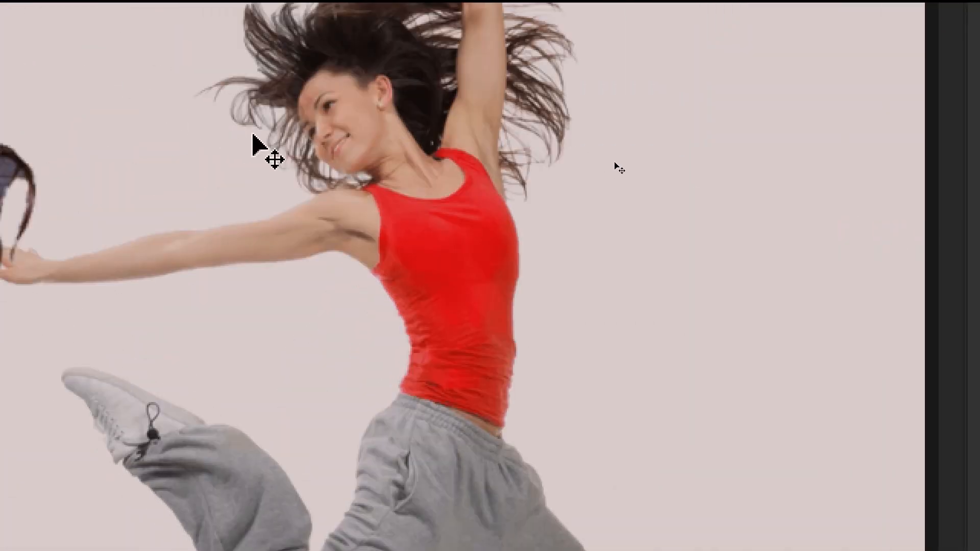
left_click_drag(639, 166, 681, 187)
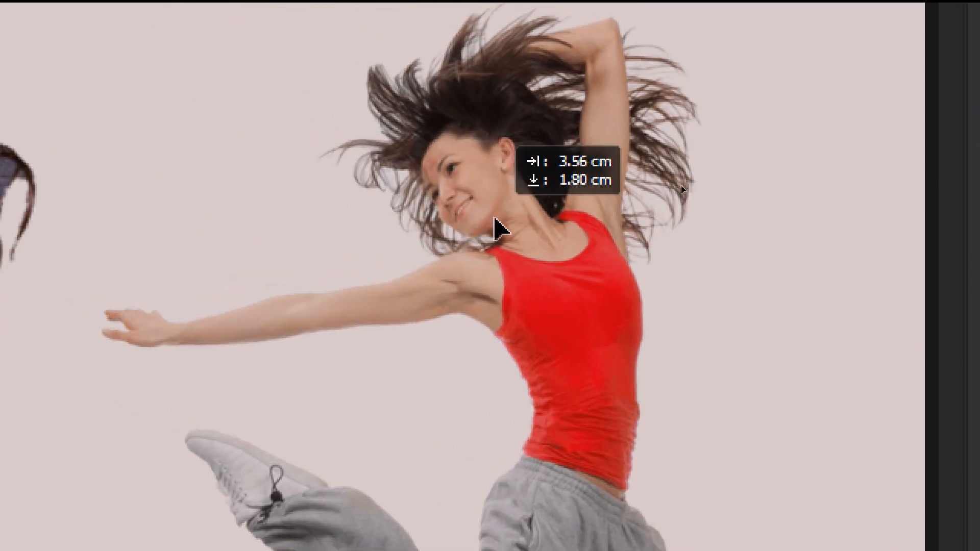
left_click_drag(494, 216, 494, 217)
Switch the red-top dancer's blend mode to Normal and back to Multiply to compare her hair edges
left_click(859, 110)
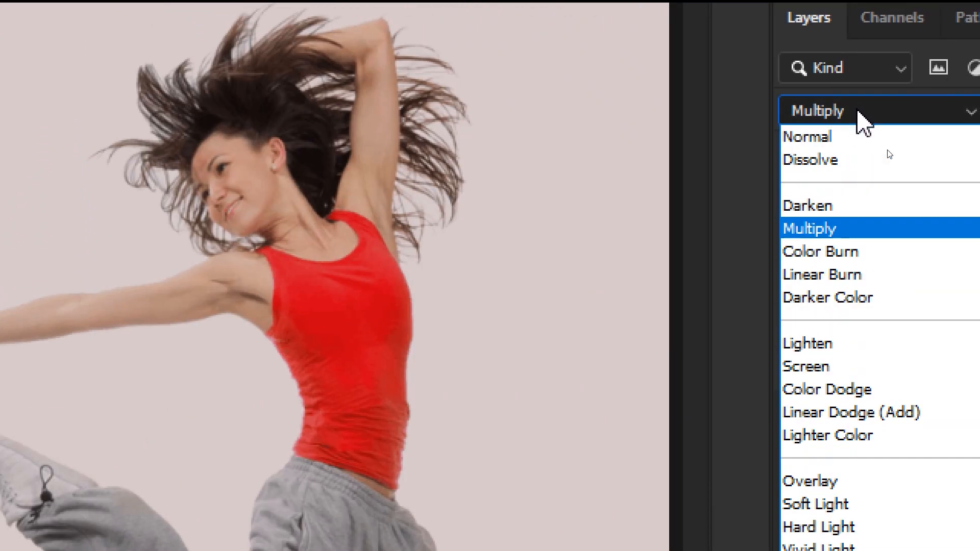
left_click(849, 136)
left_click(849, 113)
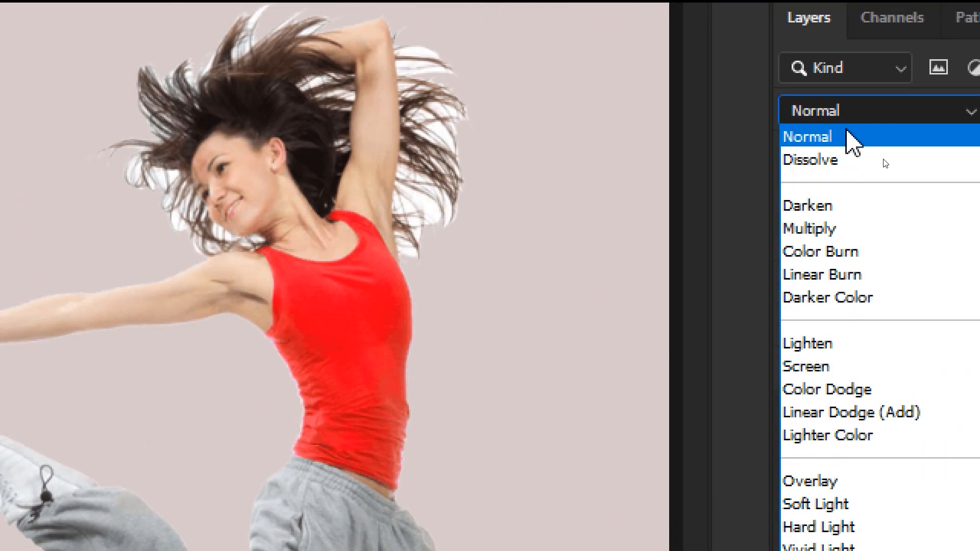
left_click(839, 228)
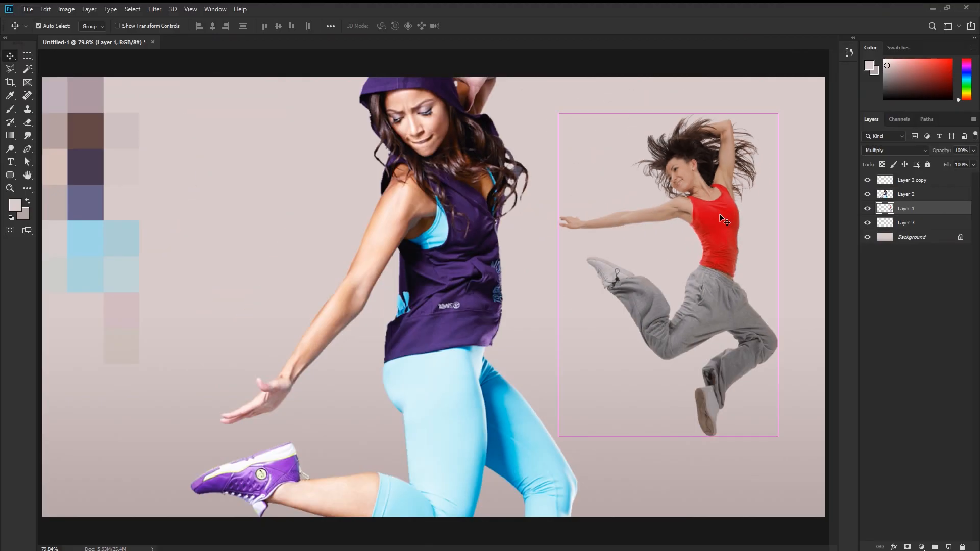
Shift the hooded dancer slightly right and reposition the red-top dancer a little higher on the canvas's right side
left_click_drag(720, 215, 689, 184)
left_click_drag(493, 192, 512, 192)
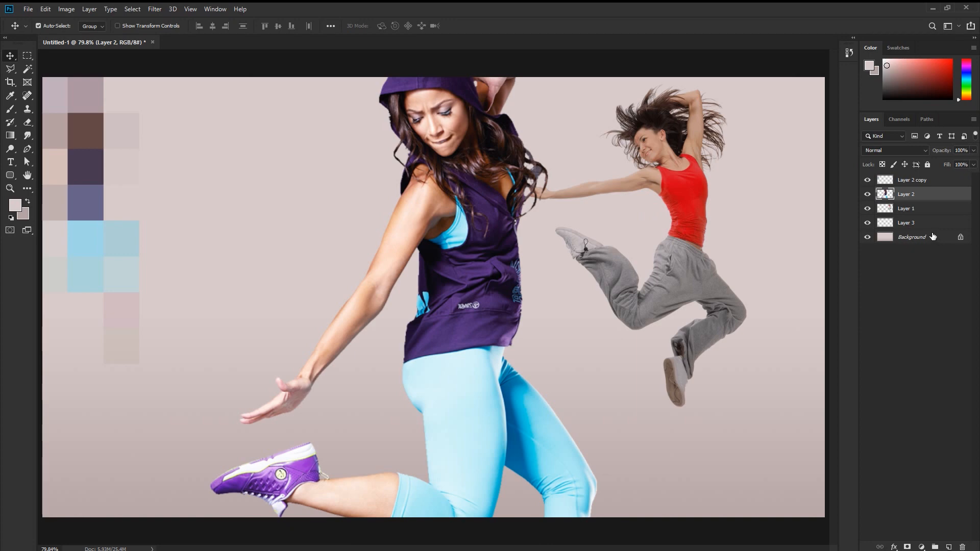
left_click_drag(689, 220, 723, 224)
left_click_drag(513, 374, 512, 365)
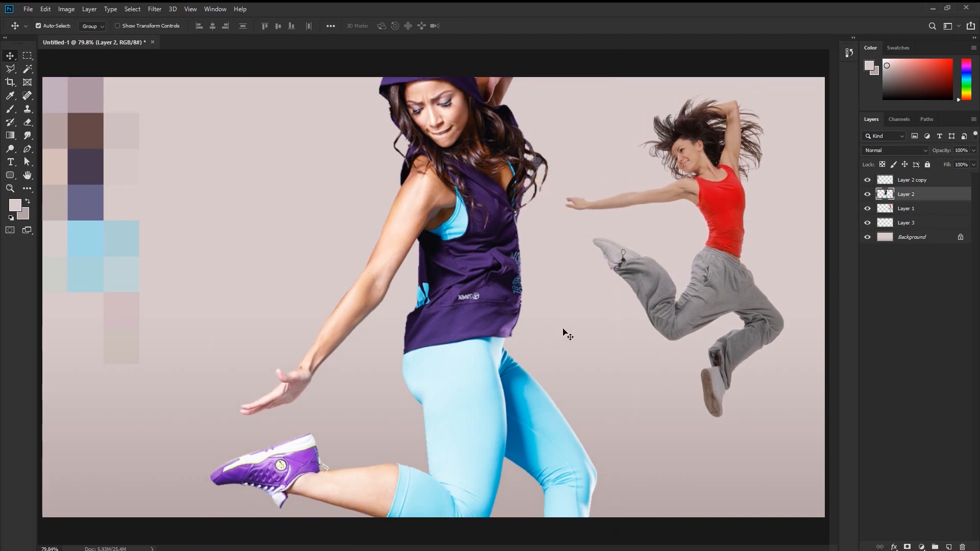
mouse_move(704, 290)
left_mouse_down()
mouse_move(685, 308)
mouse_move(708, 281)
left_mouse_up()
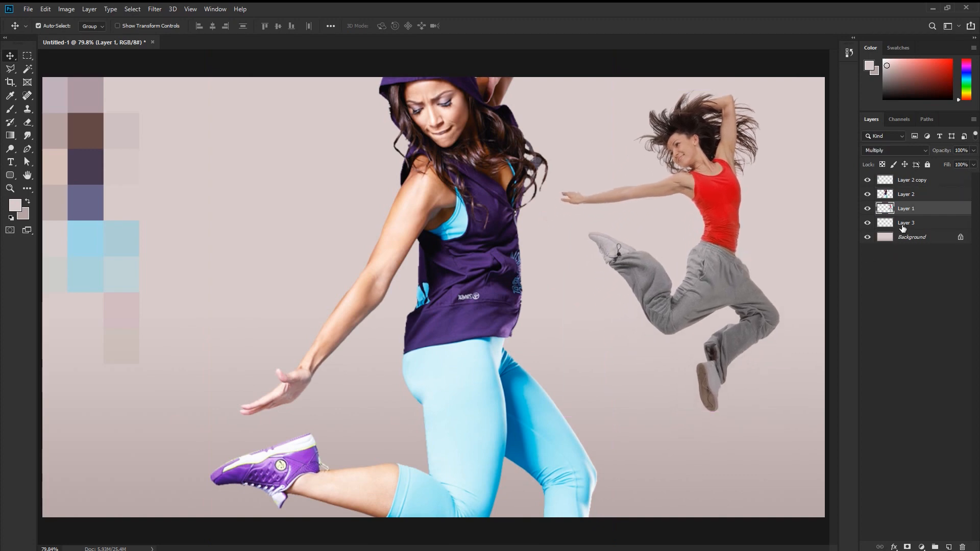
Fill Layer 3 with a black-to-white linear gradient running diagonally from the lower left up to the red-top dancer's corner
left_click(903, 223)
left_click(10, 136)
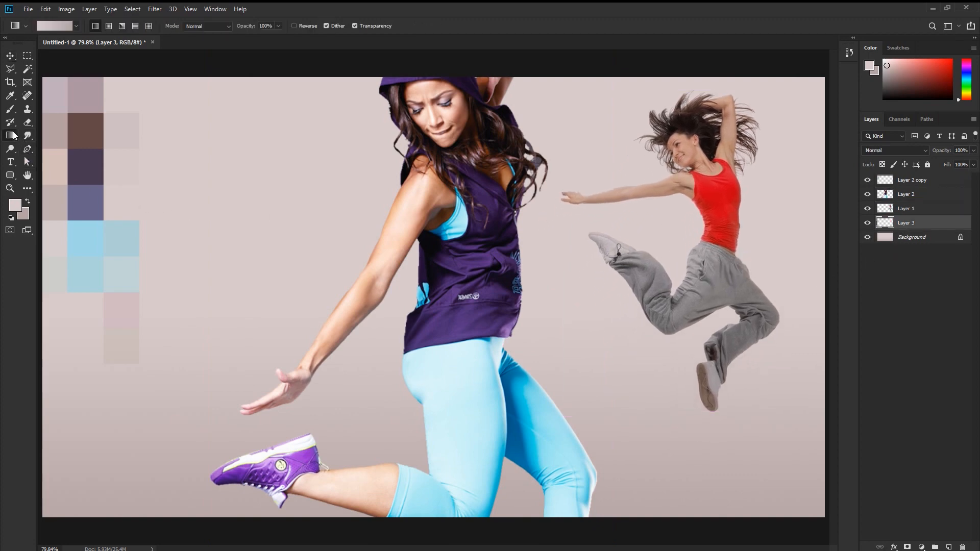
left_click(76, 27)
left_click(56, 47)
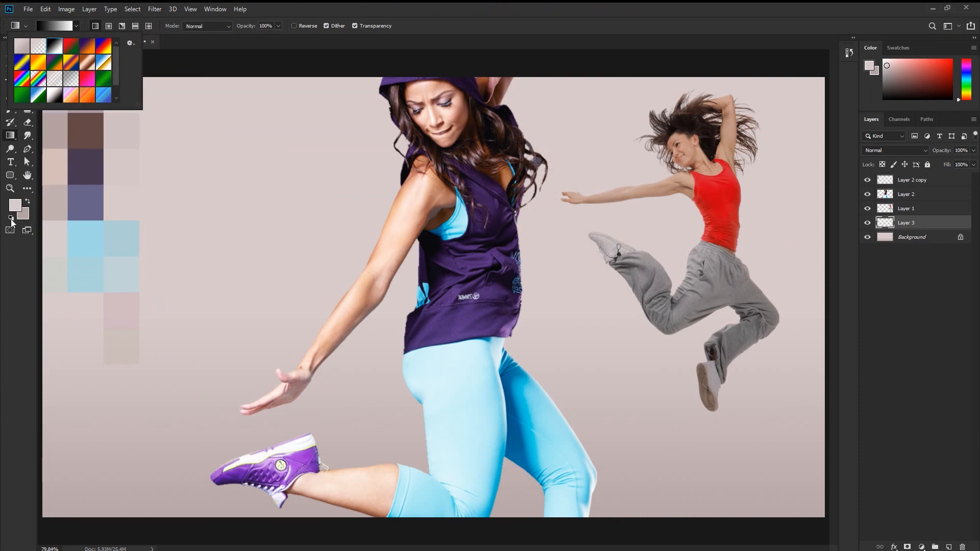
left_click(426, 26)
left_click_drag(641, 347, 693, 100)
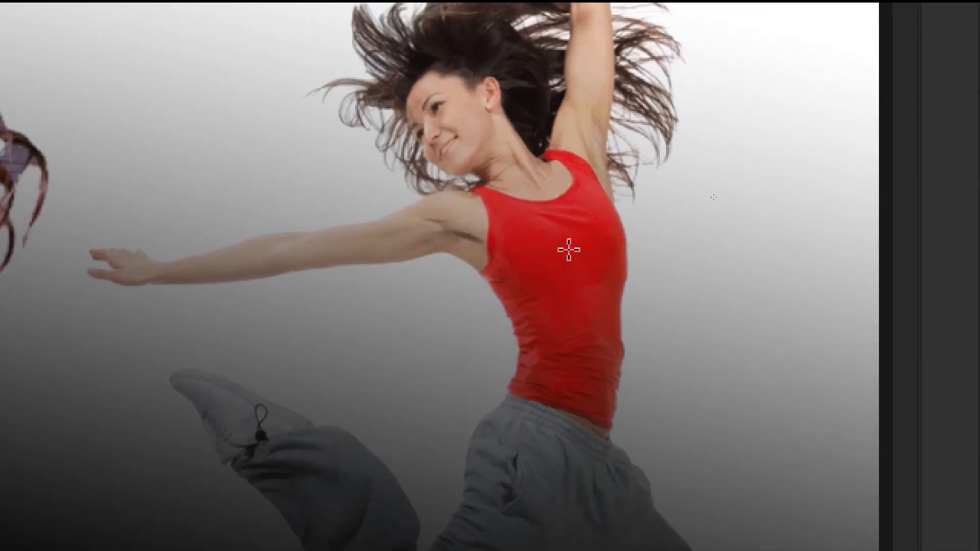
left_click_drag(630, 257, 662, 164)
left_click_drag(388, 168, 448, 72)
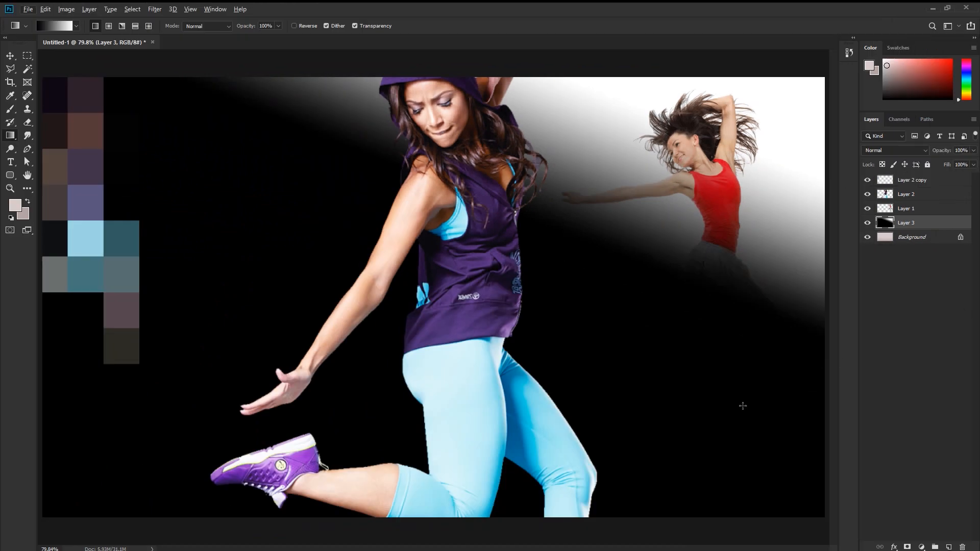
left_click_drag(449, 398, 620, 138)
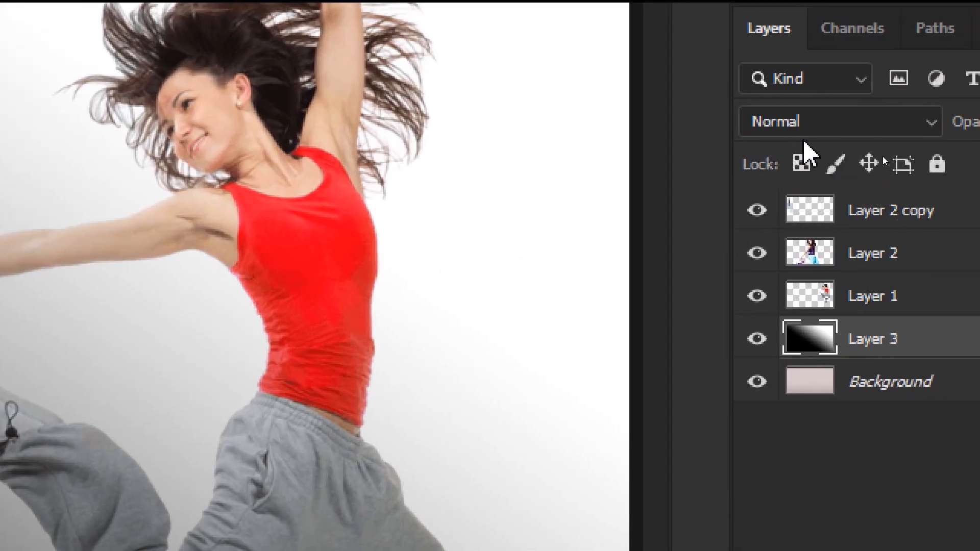
Set Layer 3's blend mode to Overlay and redraw its gradient diagonally, with the light end behind the red-top dancer
left_click(799, 128)
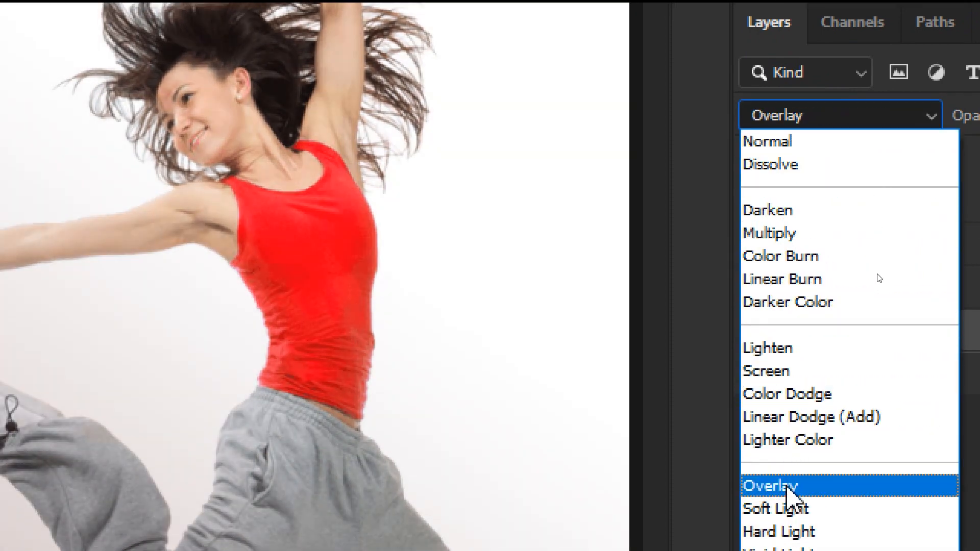
left_click(787, 487)
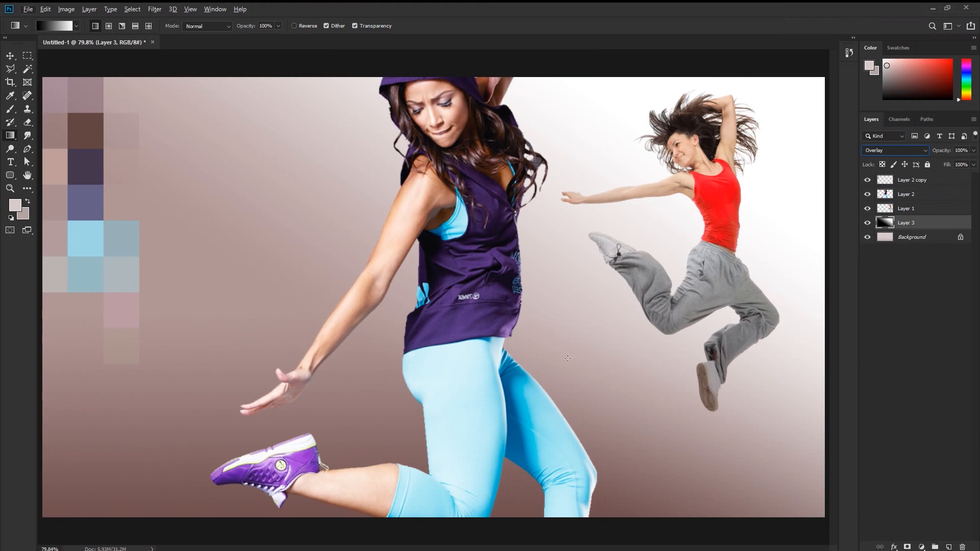
left_click_drag(352, 447, 603, 264)
left_click_drag(284, 425, 684, 72)
left_click_drag(433, 443, 750, 18)
left_click_drag(481, 380, 726, 31)
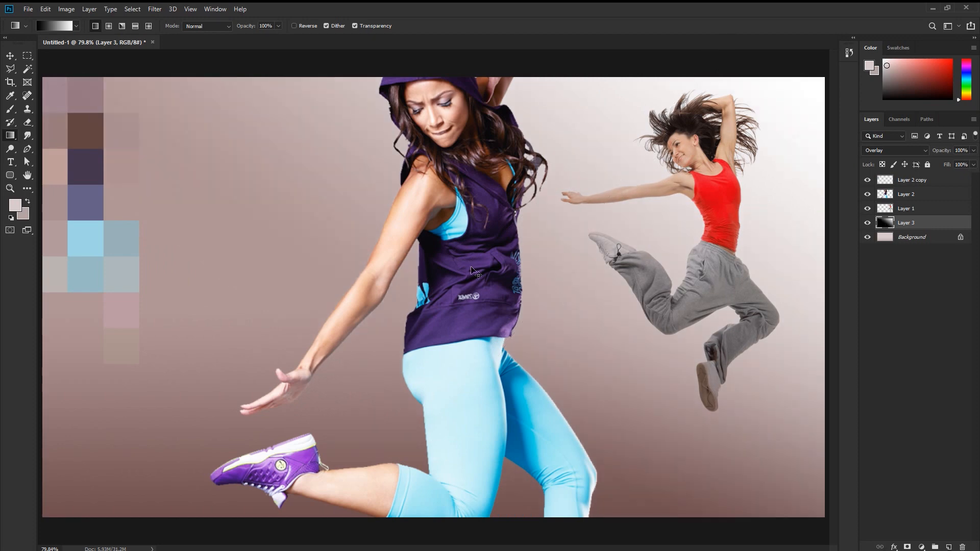
key("ctrl+minus")
left_click_drag(491, 421, 641, 62)
mouse_move(516, 361)
left_mouse_down()
mouse_move(589, 227)
mouse_move(634, 94)
left_mouse_up()
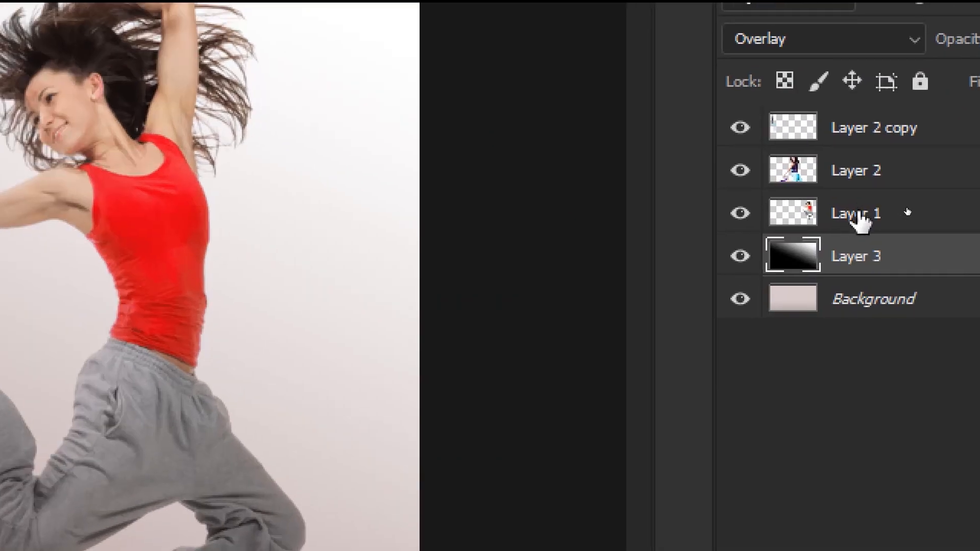
Hide the red-top dancer's layer and show it again to compare the background behind her
left_click(904, 209)
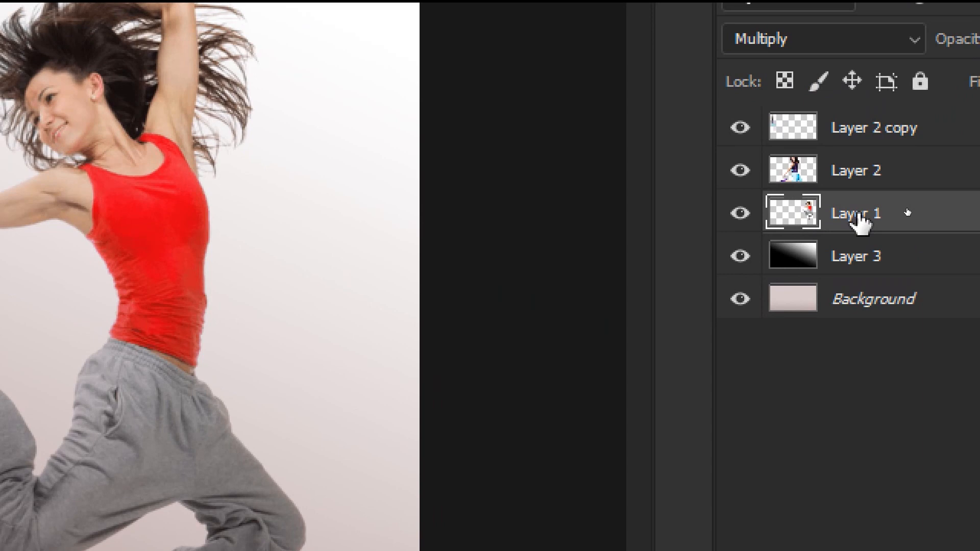
left_click(742, 216)
left_click(745, 222)
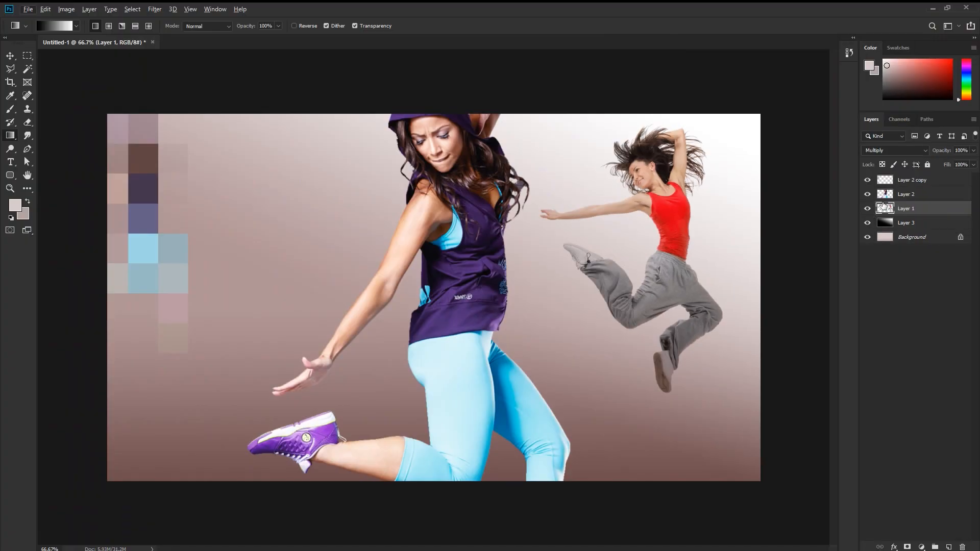
Move the hooded dancer slightly down and right so more of her hood fits on the canvas
left_click(10, 56)
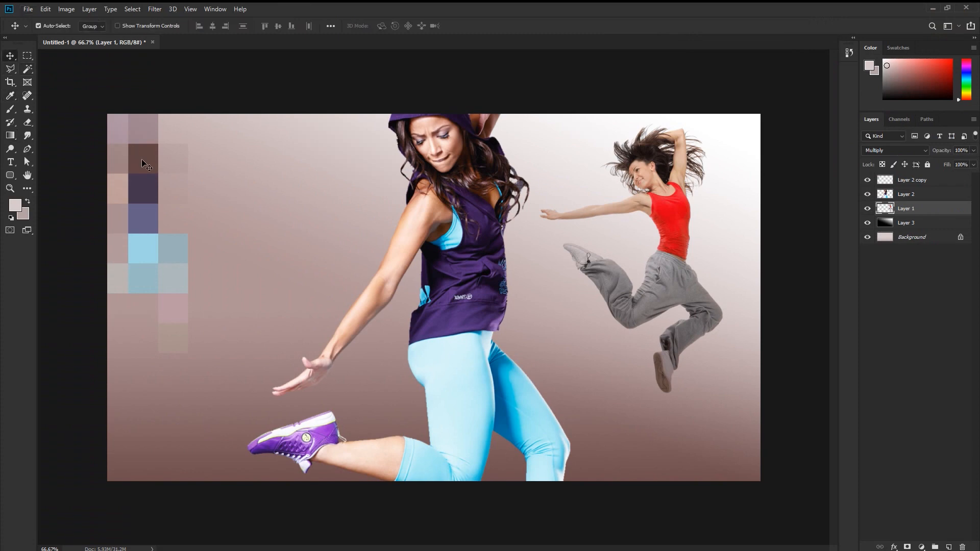
left_click_drag(441, 220, 450, 242)
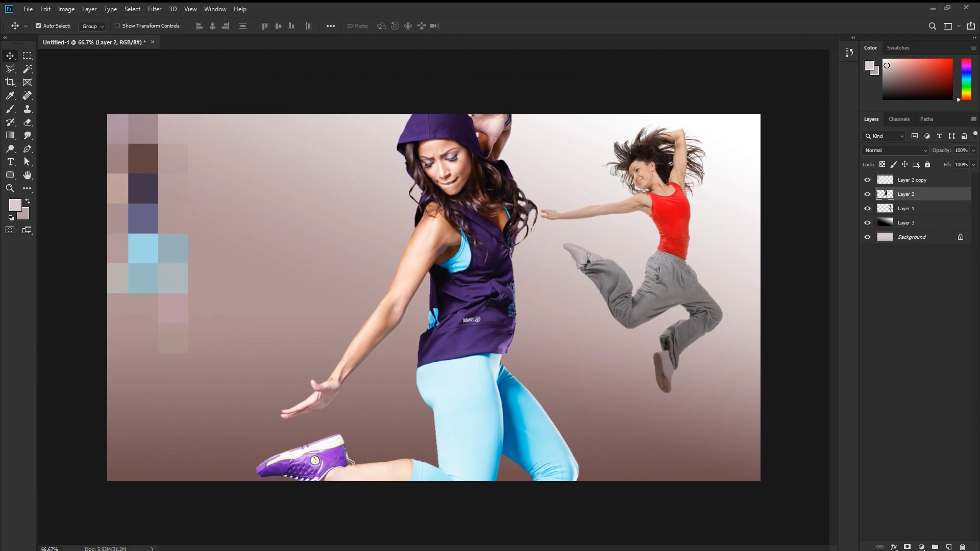
Copy the word "Zumba" from the Zumba Dance file name in File Explorer and paste it into Photoshop as a text layer
key("alt+Tab")
double_click(682, 429)
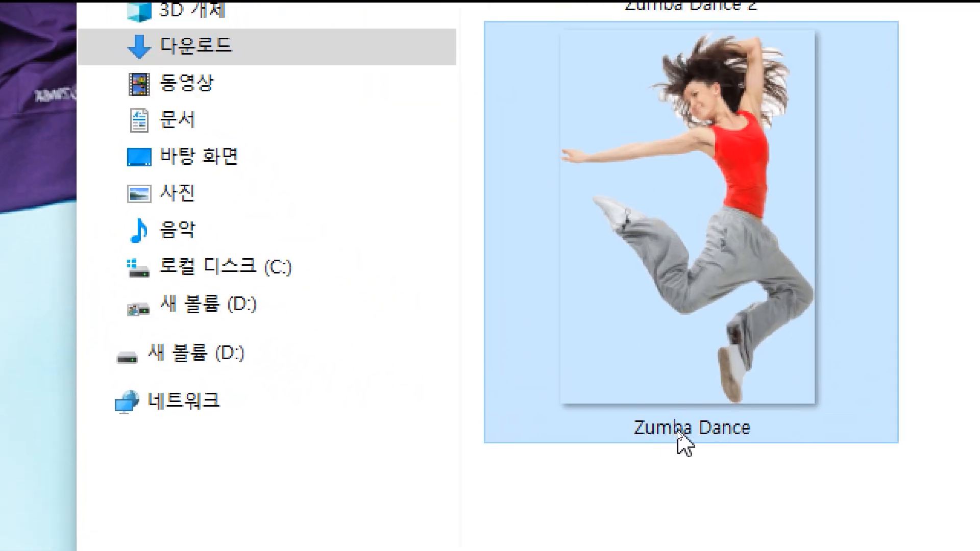
left_click(684, 430)
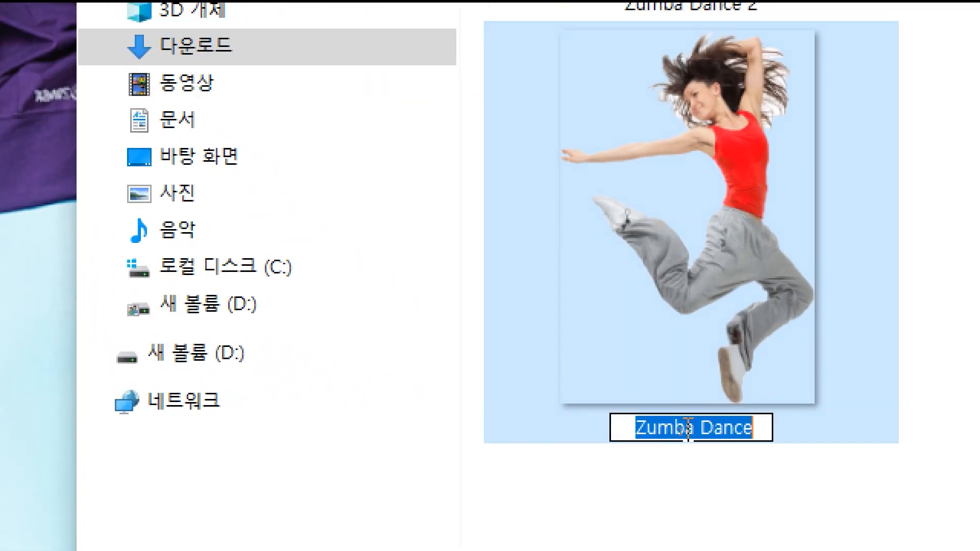
left_click_drag(695, 429, 634, 427)
key("ctrl+c")
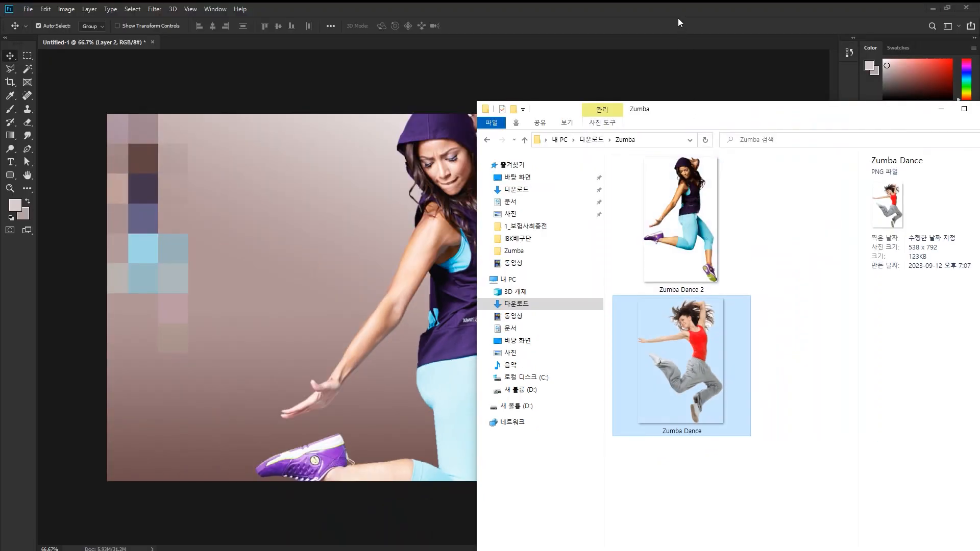
left_click(677, 19)
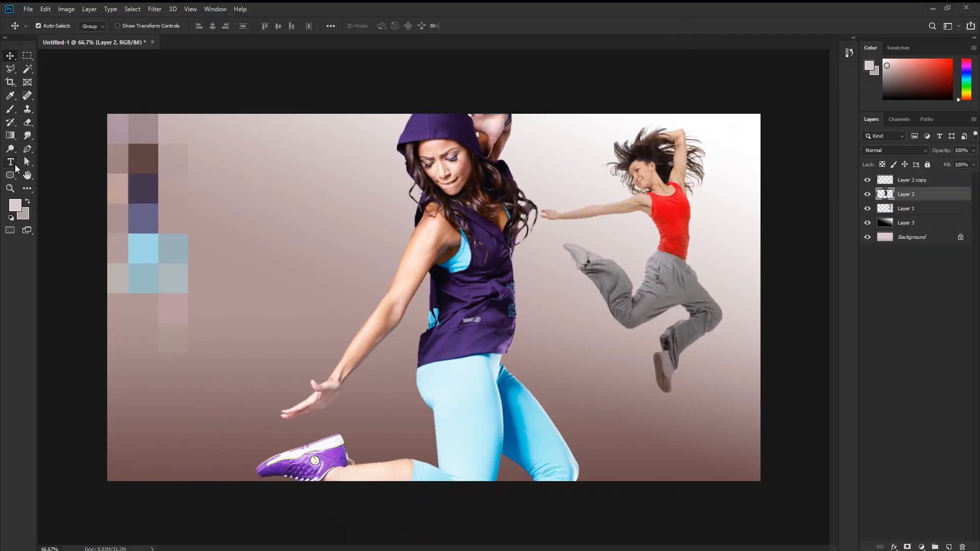
key("t")
left_click(290, 267)
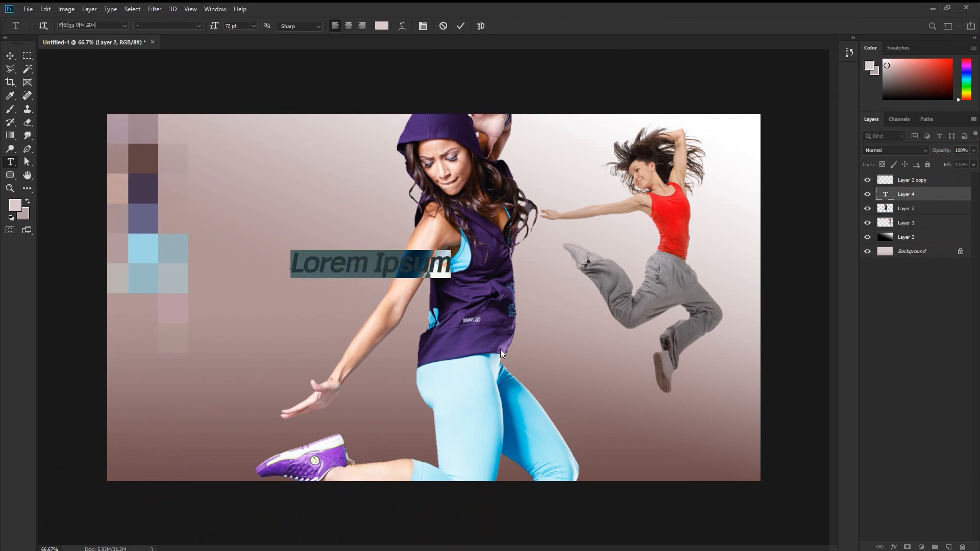
key("ctrl+v")
Scale the Zumba text up to about 326 pt and place it across the hooded dancer
left_click(10, 55)
key("ctrl+t")
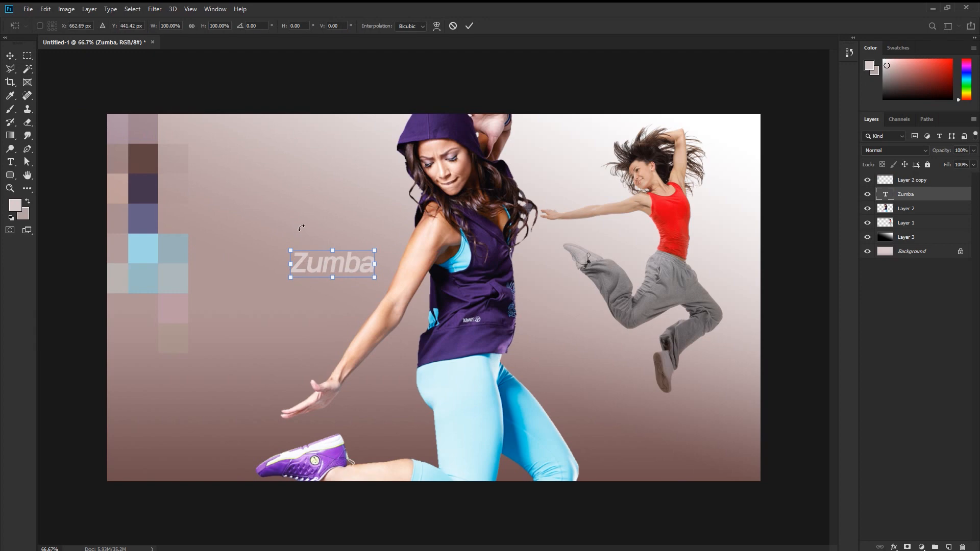
left_click_drag(377, 282, 500, 410)
left_click_drag(493, 296, 551, 287)
key("Return")
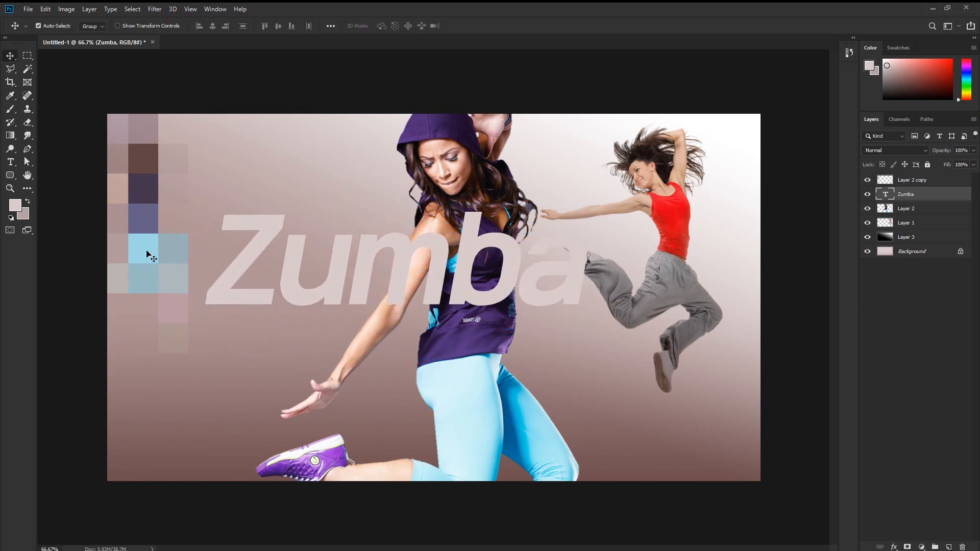
Change the Zumba text color to white (ffffff)
left_click(17, 162)
left_click(381, 25)
type("ffffff")
left_click(465, 198)
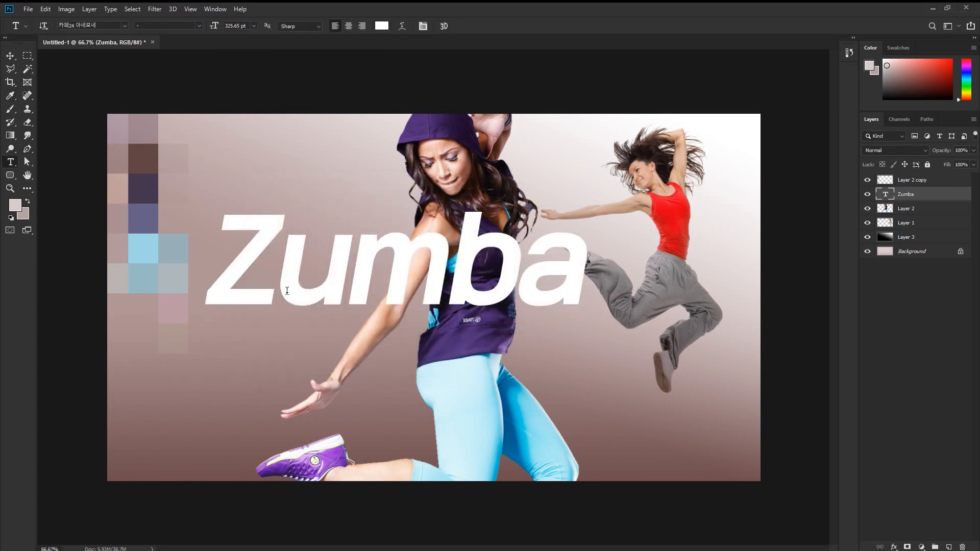
Shift the Zumba text lower and slightly left across the hooded dancer's torso
left_click_drag(404, 271, 394, 298)
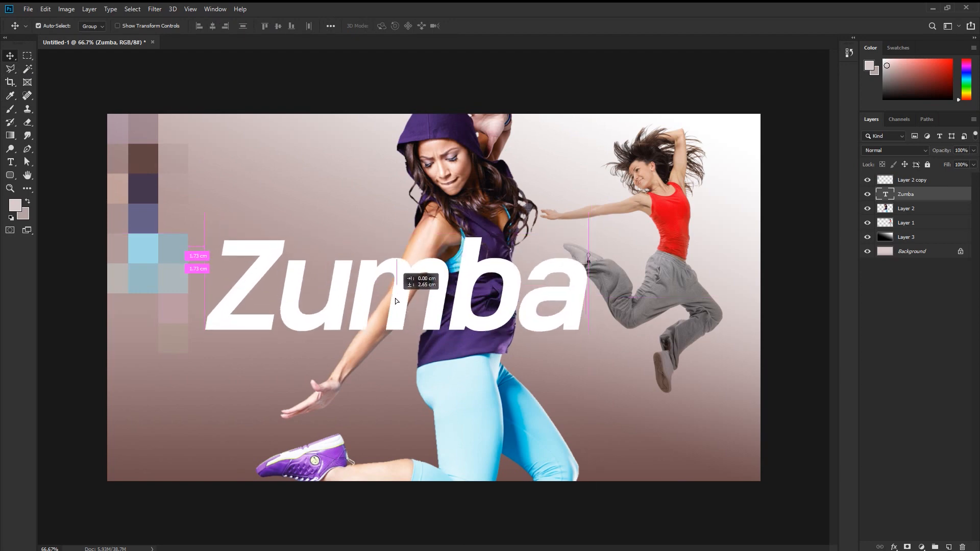
left_click_drag(395, 298, 395, 298)
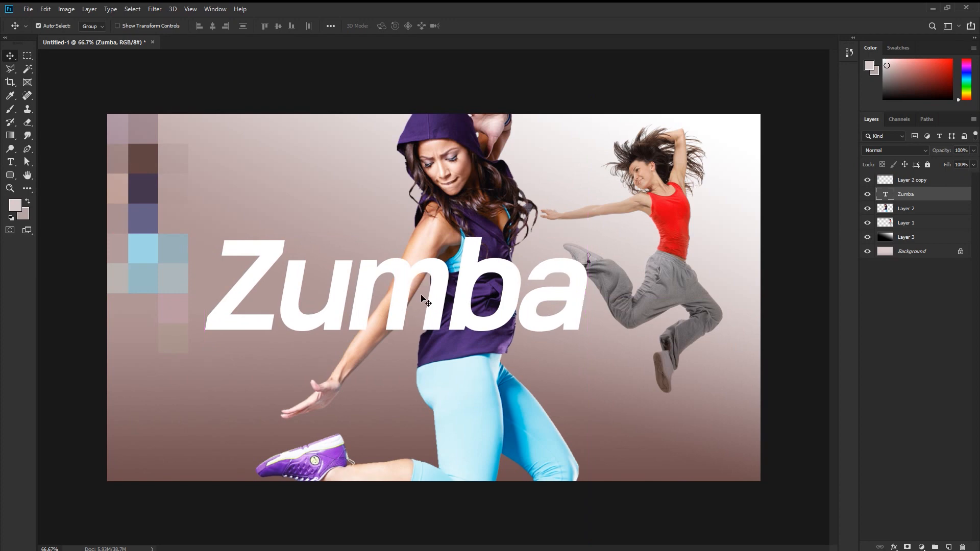
mouse_move(439, 300)
left_mouse_down()
mouse_move(443, 320)
mouse_move(418, 277)
mouse_move(433, 307)
left_mouse_up()
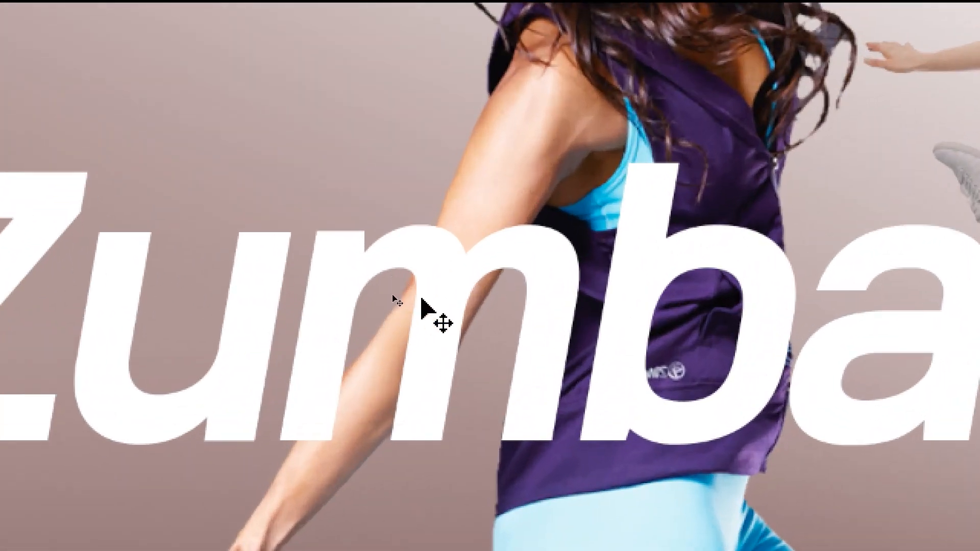
left_click_drag(391, 295, 413, 271)
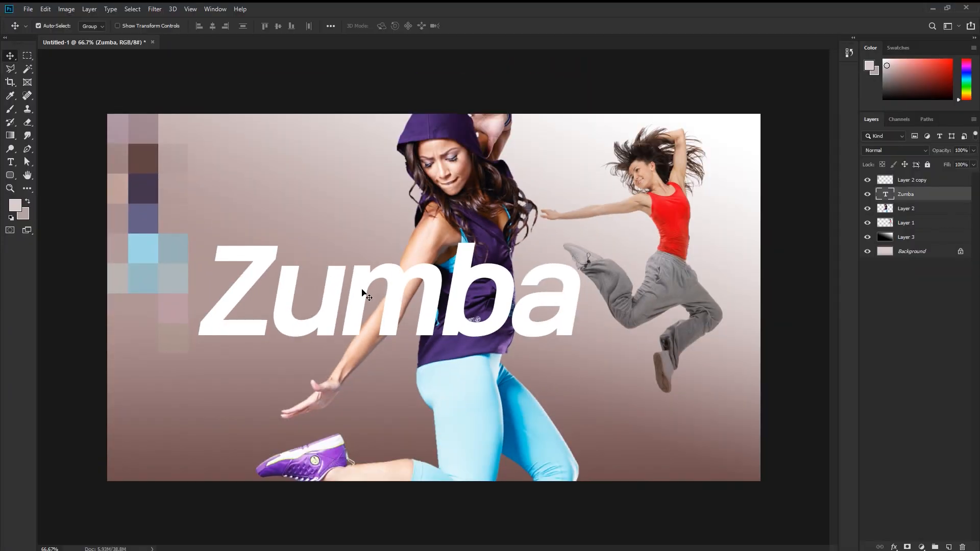
Duplicate the Zumba text directly below the original
left_click_drag(367, 295, 370, 394)
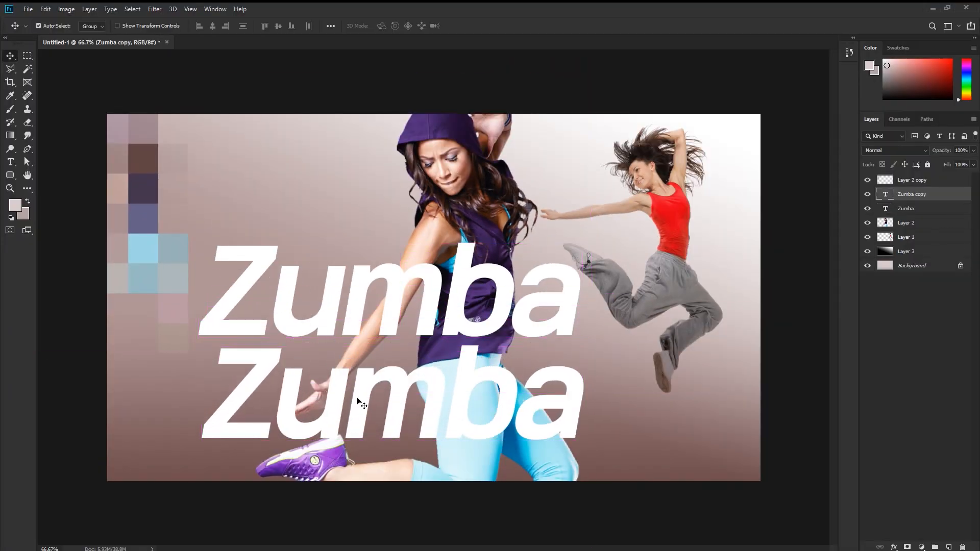
key("t")
double_click(359, 376)
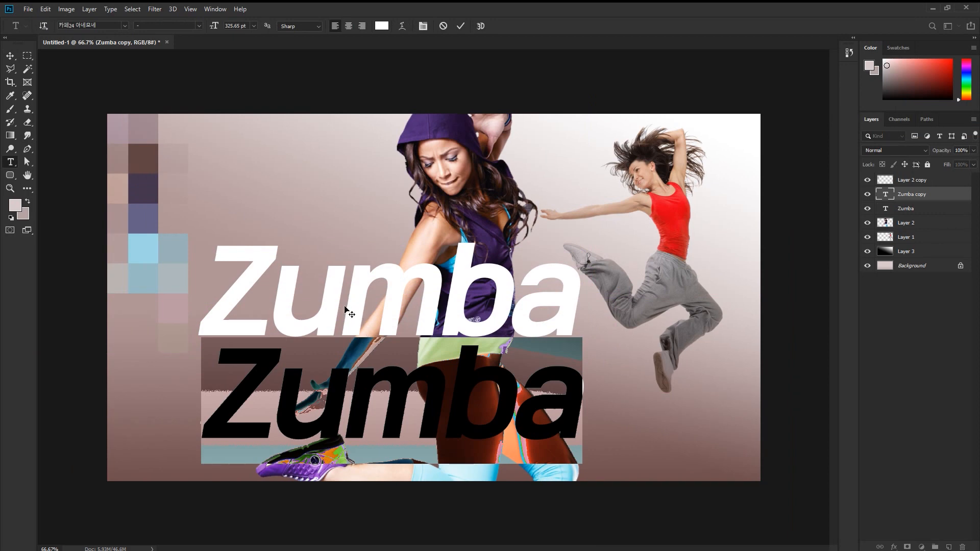
left_click(924, 207)
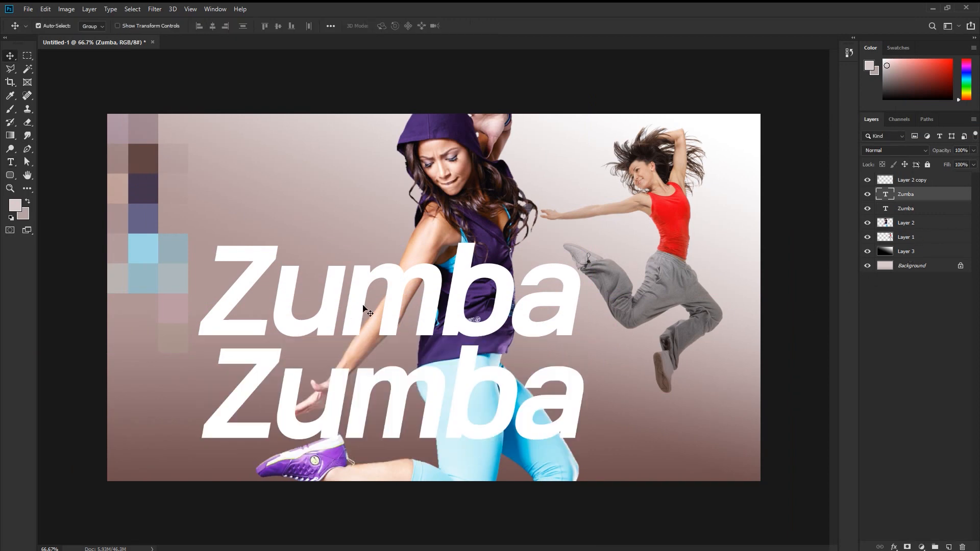
Delete the letters "ba" from the upper text, leaving "Zum"
double_click(360, 306)
left_click(350, 300)
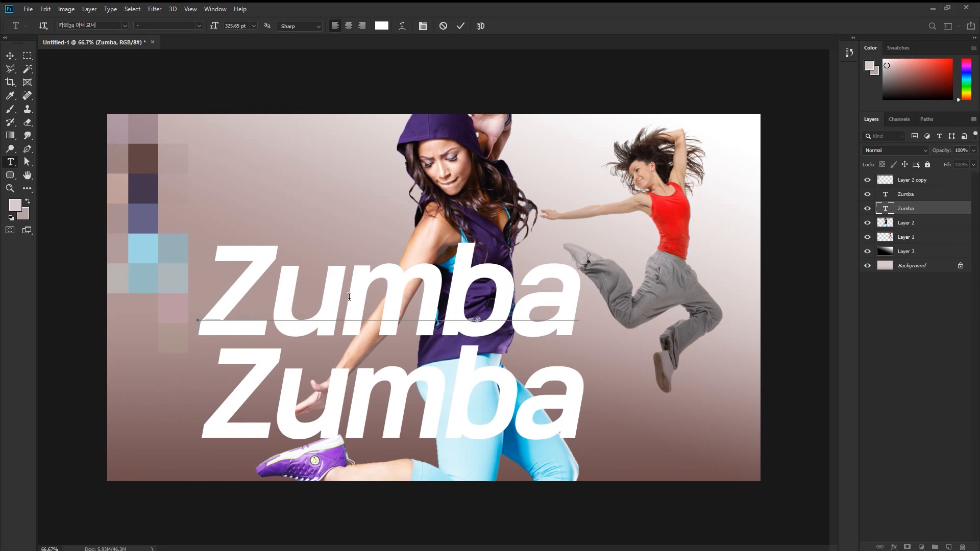
left_click_drag(446, 289, 637, 304)
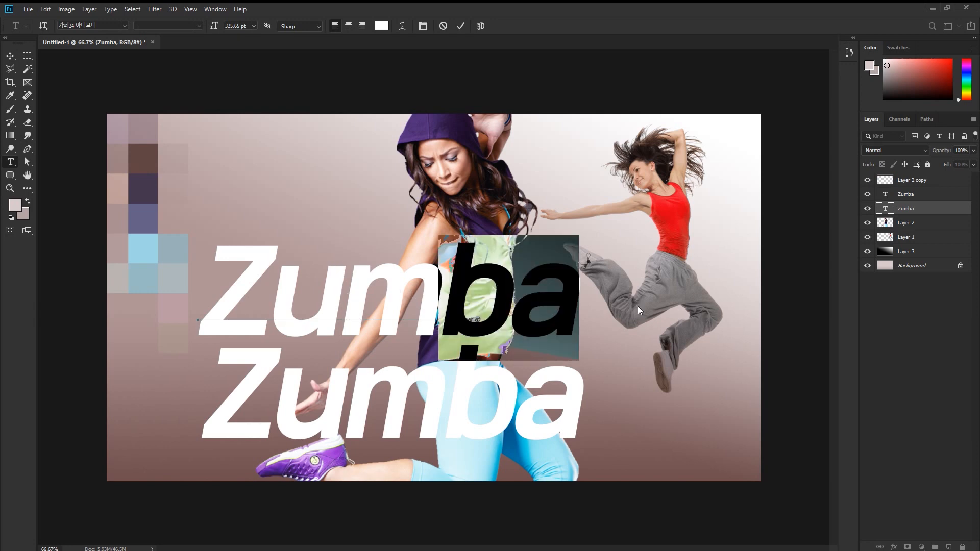
key("BackSpace")
left_click(923, 213)
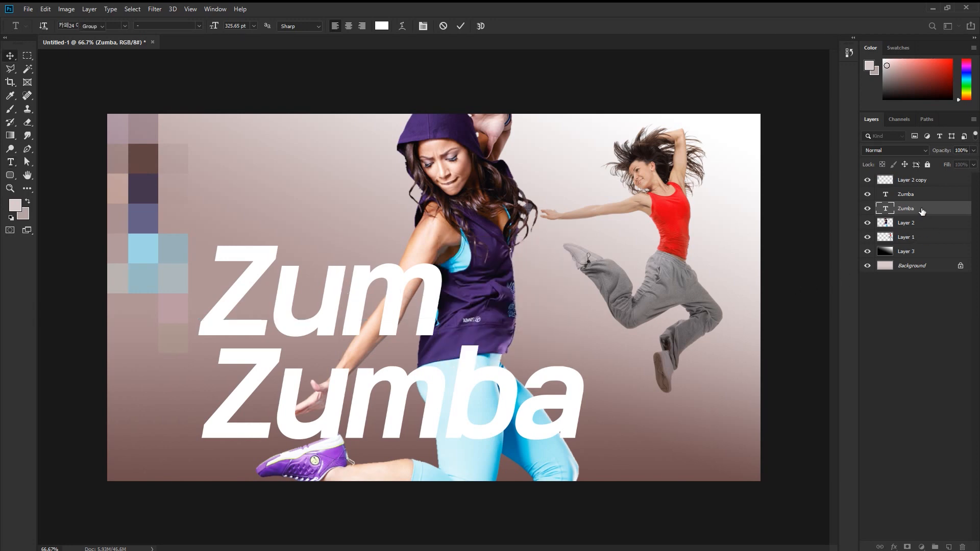
Delete the letters "Zum" from the lower text, leaving "ba"
double_click(443, 404)
left_click_drag(441, 394, 107, 395)
key("BackSpace")
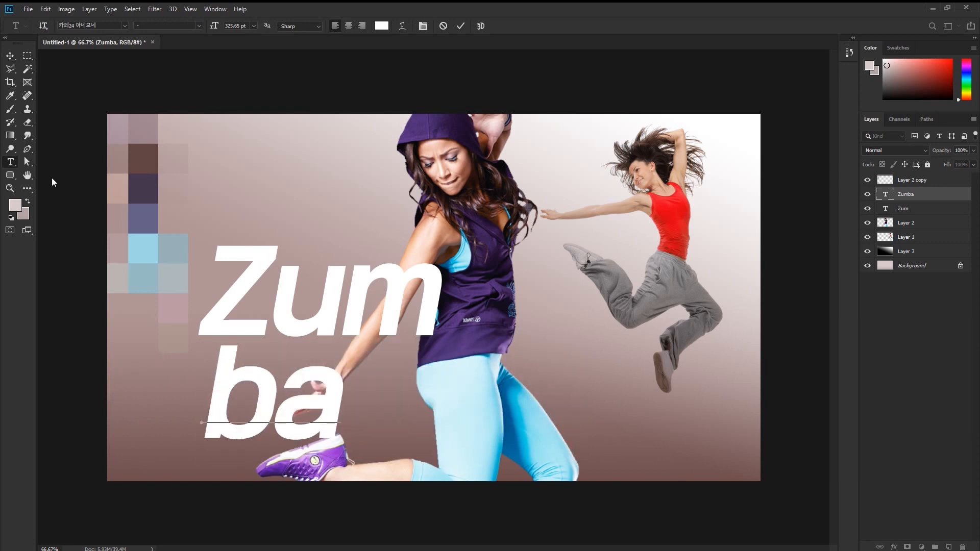
Place the "ba" text just after "Zum" over the hooded dancer and nudge "Zum" slightly down
left_click(10, 55)
left_click_drag(312, 382, 542, 304)
mouse_move(386, 291)
left_mouse_down()
mouse_move(363, 318)
mouse_move(384, 300)
left_mouse_up()
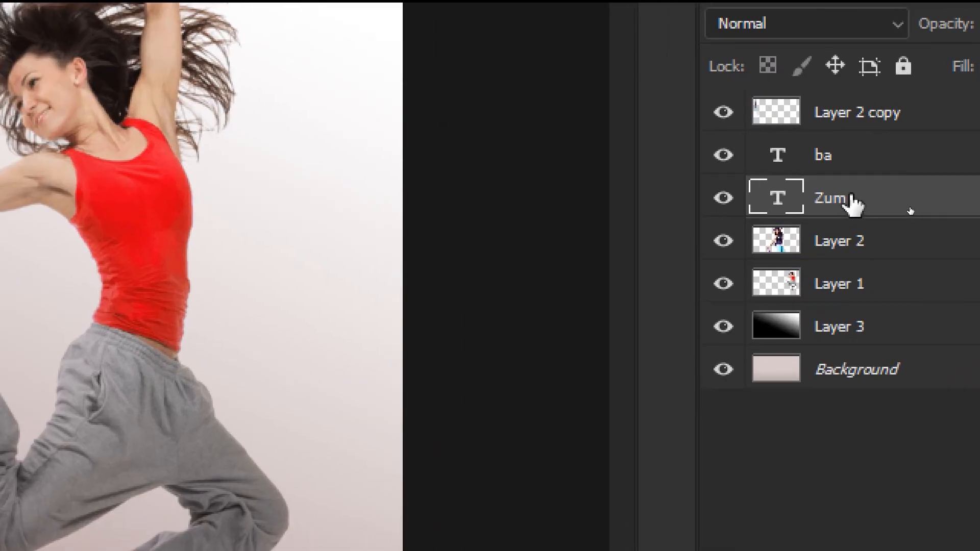
Move the Zum layer between Layer 1 and Layer 3 and shift both text parts down and right with a gap between them
left_click_drag(909, 209, 908, 222)
left_click_drag(848, 238, 841, 302)
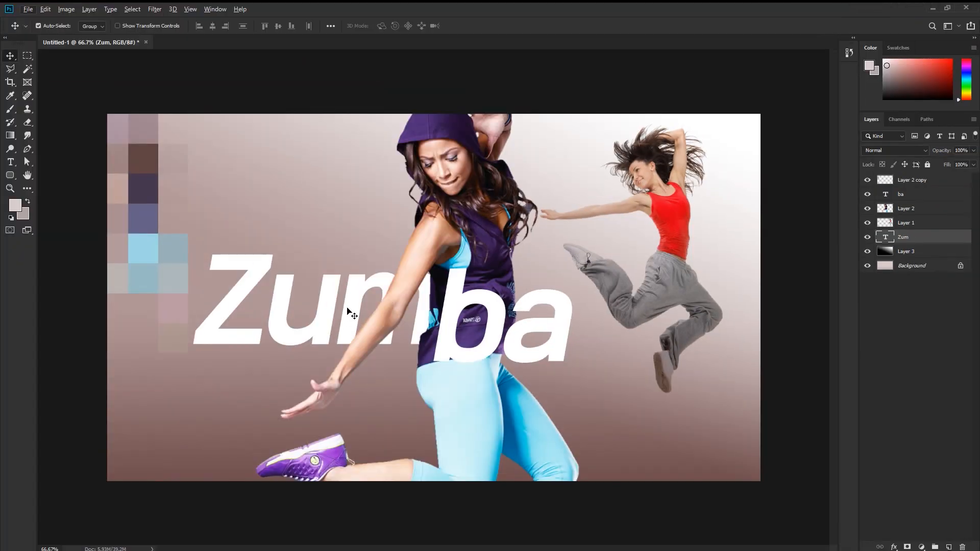
left_click_drag(347, 307, 357, 335)
left_click_drag(469, 357, 497, 359)
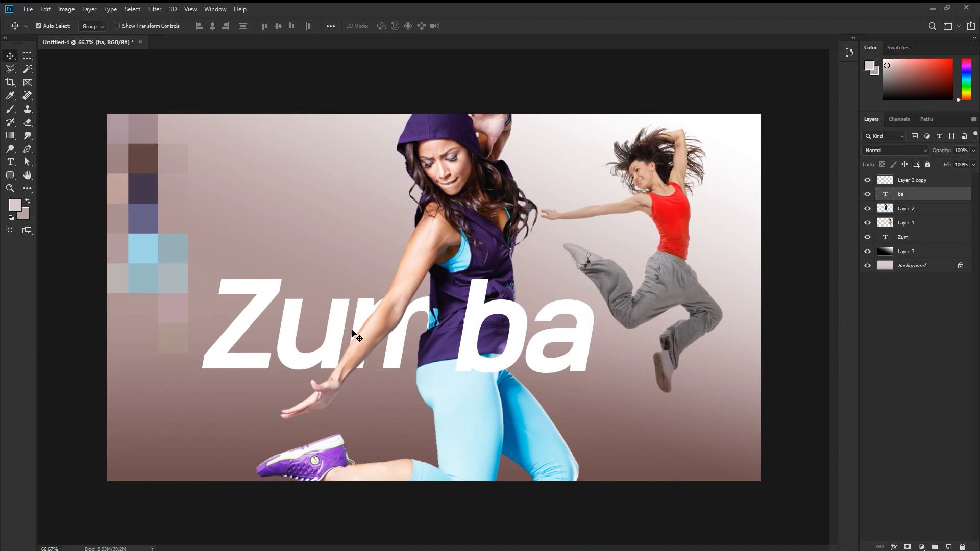
Shift the "Zum" text left and delete its letter "m", leaving "Zu"
left_click_drag(305, 340, 276, 341)
left_click(11, 162)
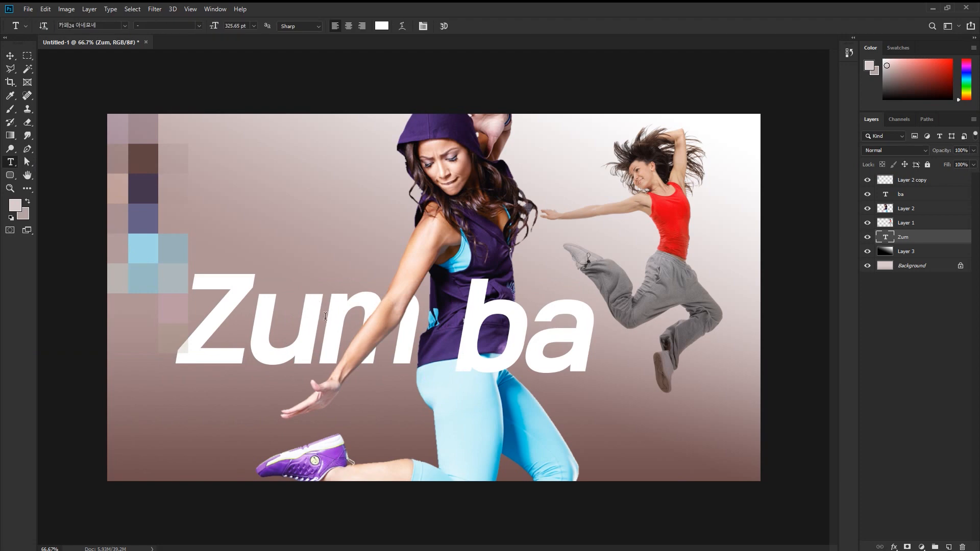
left_click_drag(325, 316, 432, 335)
key("BackSpace")
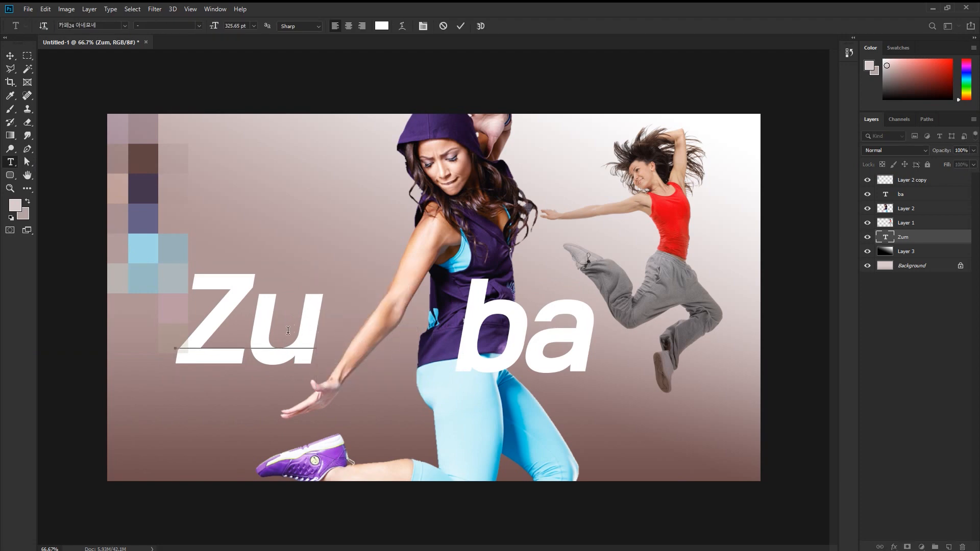
Move "Zu" right so it passes behind the hooded dancer's arm, and line up "ba" with it at the same height
left_click(10, 55)
left_click_drag(282, 347, 377, 347)
mouse_move(487, 350)
left_mouse_down()
mouse_move(464, 348)
mouse_move(479, 346)
left_mouse_up()
Insert the letter "m" before "ba" so the front text reads "mba"
key("t")
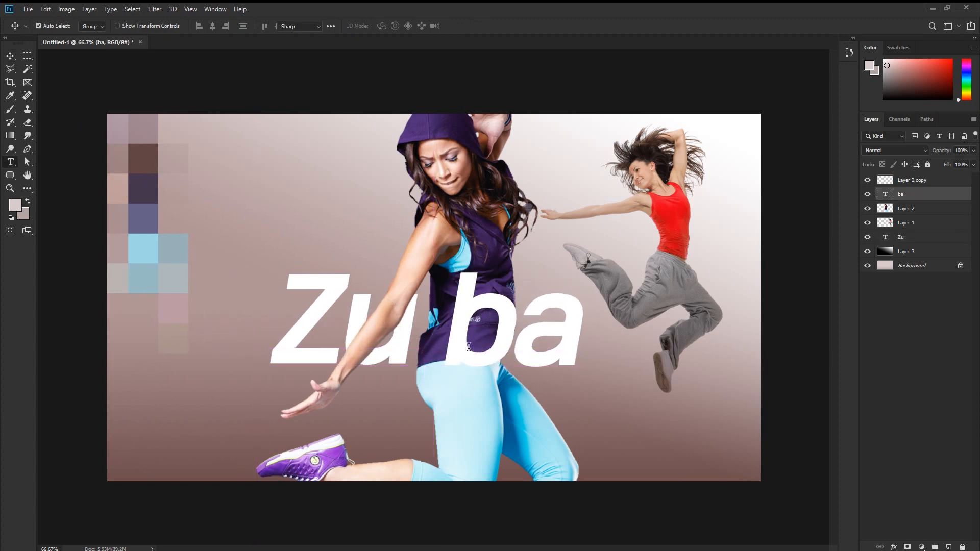
double_click(470, 351)
left_click(458, 340)
type("m")
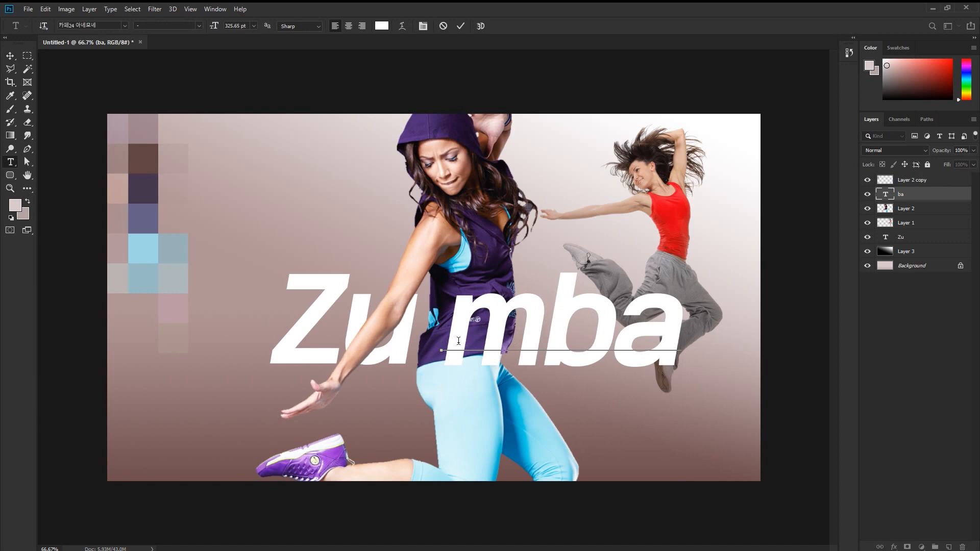
left_click(10, 56)
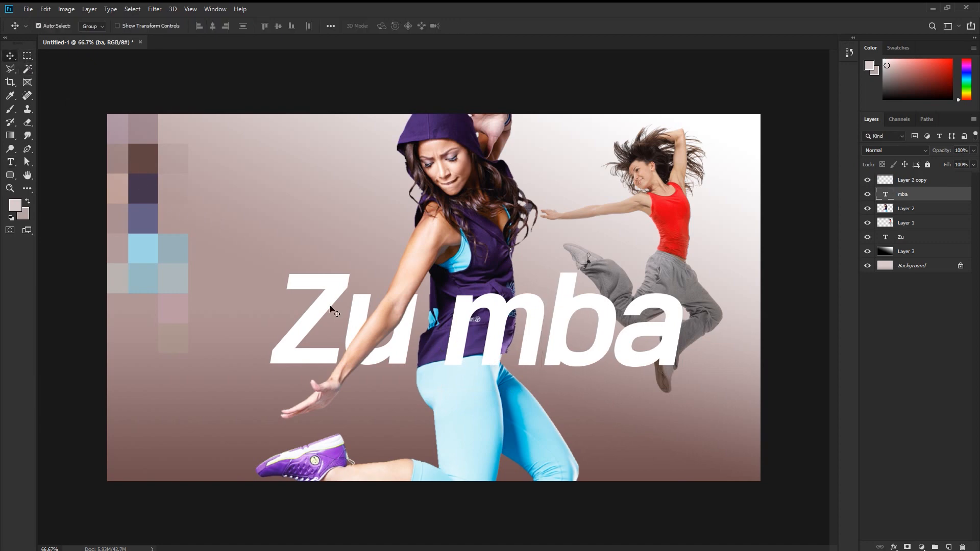
Shift "Zu" and "mba" up and left to form "Zumba", and move the red-top dancer down to the canvas's lower right
left_click_drag(351, 325, 329, 298)
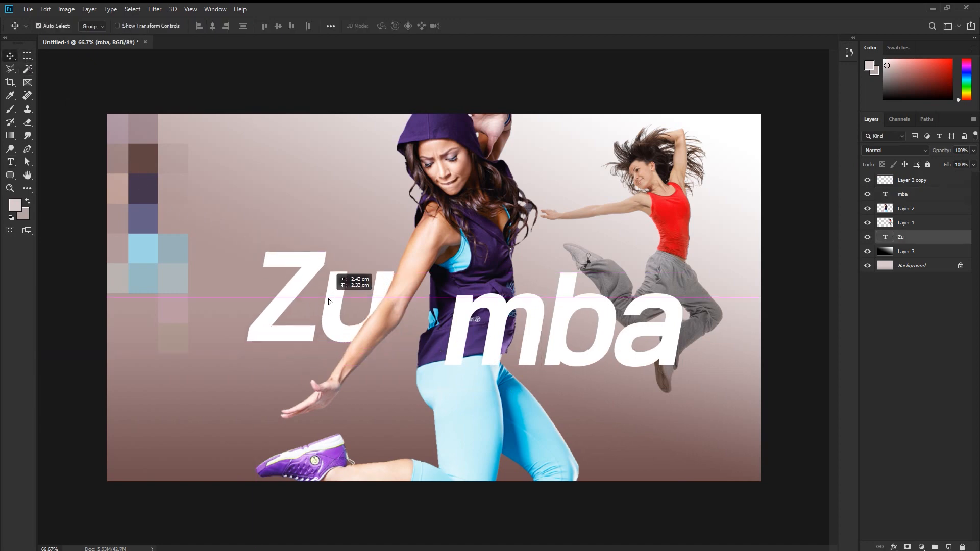
left_click_drag(466, 322, 421, 298)
left_click_drag(341, 302, 332, 299)
left_click_drag(648, 299, 709, 396)
Delete the letters "ba" from the "mba" text, leaving only "m"
double_click(512, 325)
left_click(503, 312)
left_click_drag(504, 309, 614, 307)
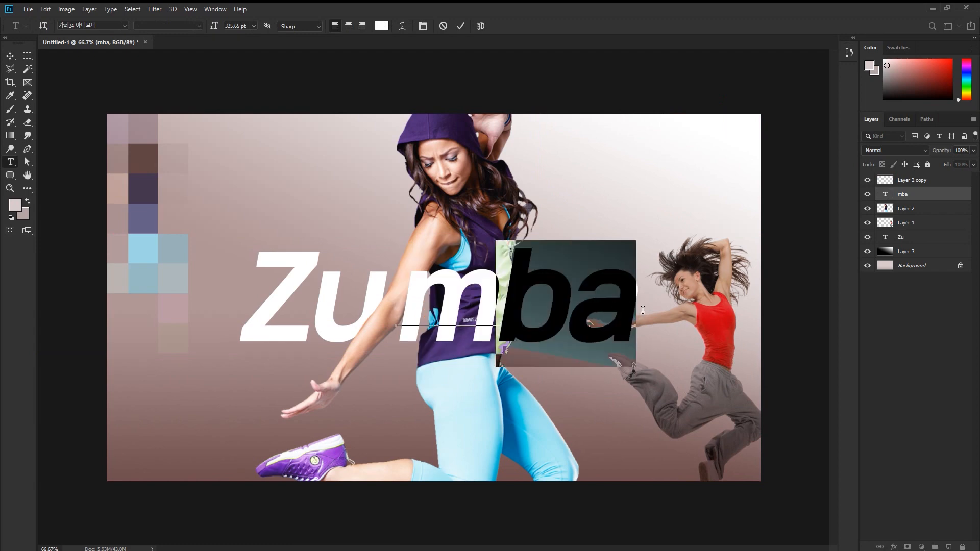
key("BackSpace")
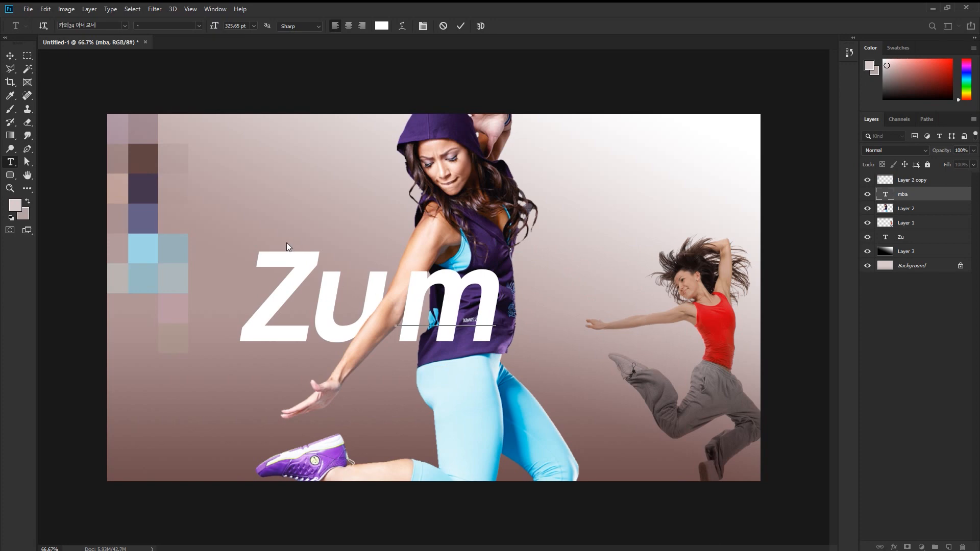
left_click(10, 55)
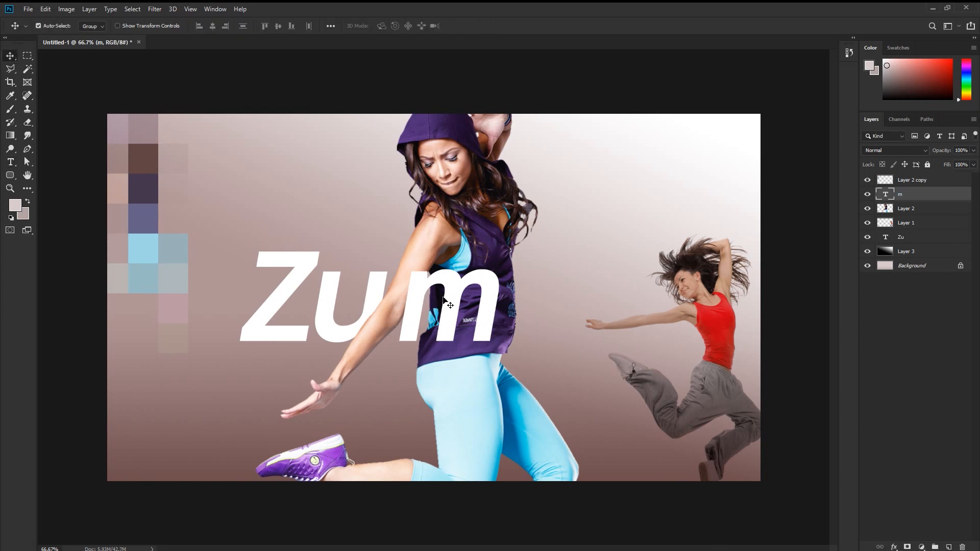
Duplicate the "m" text to its right, replace the copy's text with "ba" and place it directly after the "m"
left_click_drag(454, 308, 579, 309)
key("t")
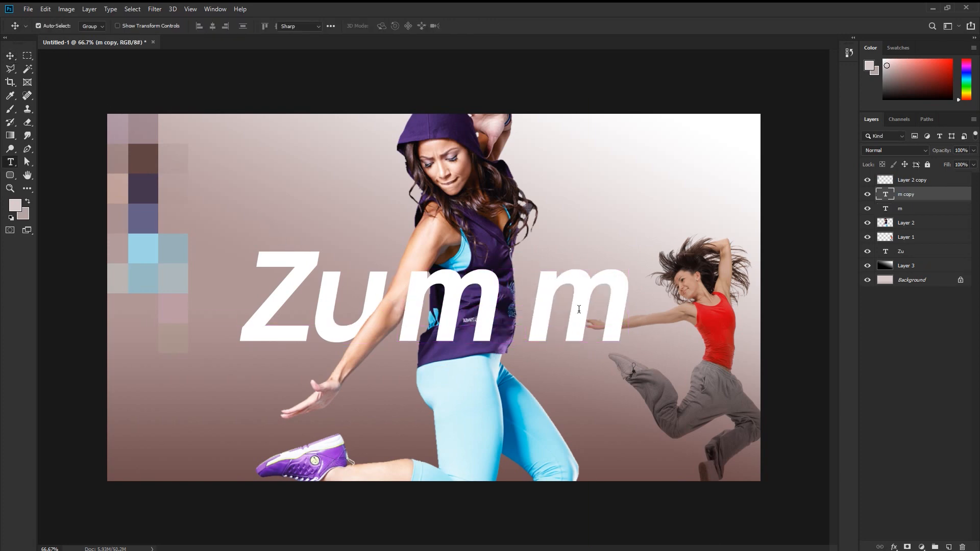
double_click(579, 308)
type("ba")
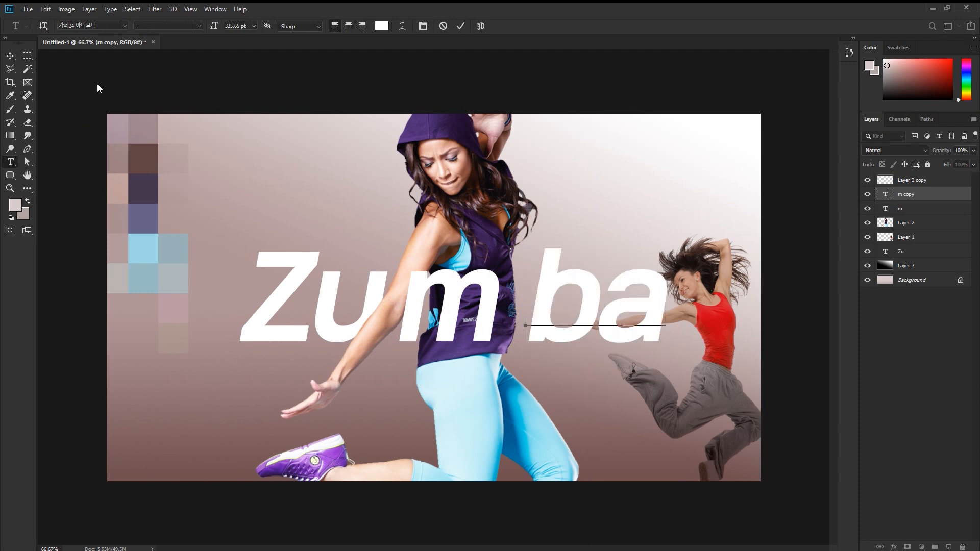
left_click(11, 56)
left_click_drag(541, 317, 519, 312)
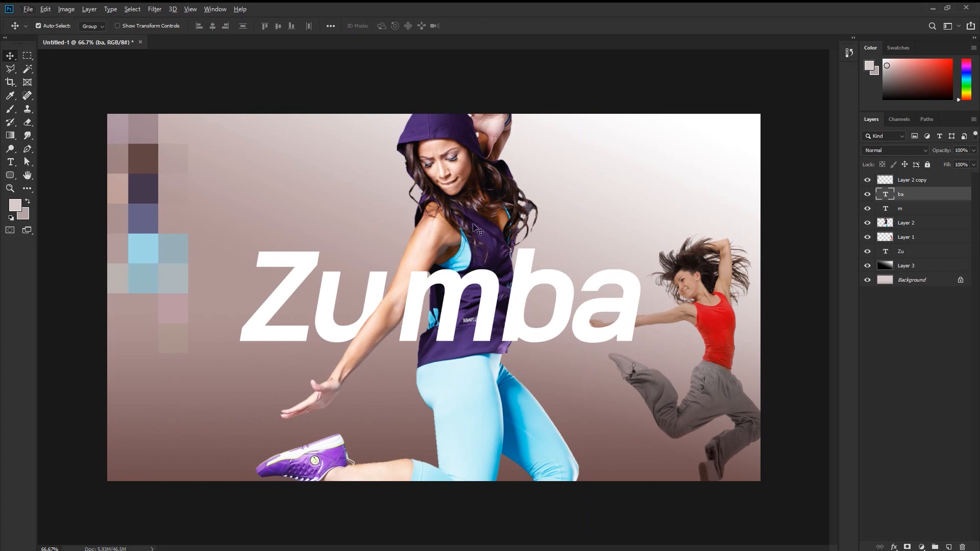
Send the "ba" layer backward to just below Layer 2, behind the hooded dancer
key("ctrl")
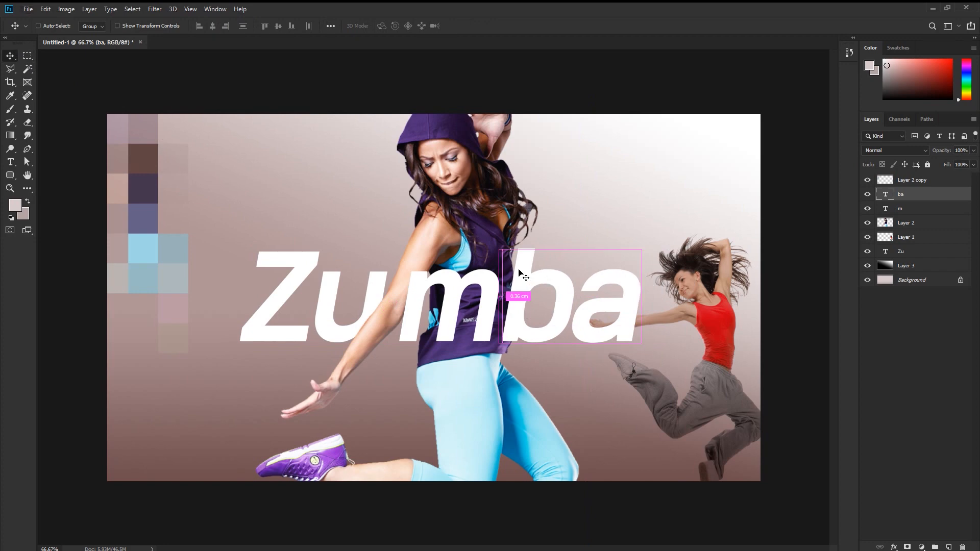
key("ctrl+bracketleft")
key("ctrl+bracketleft")
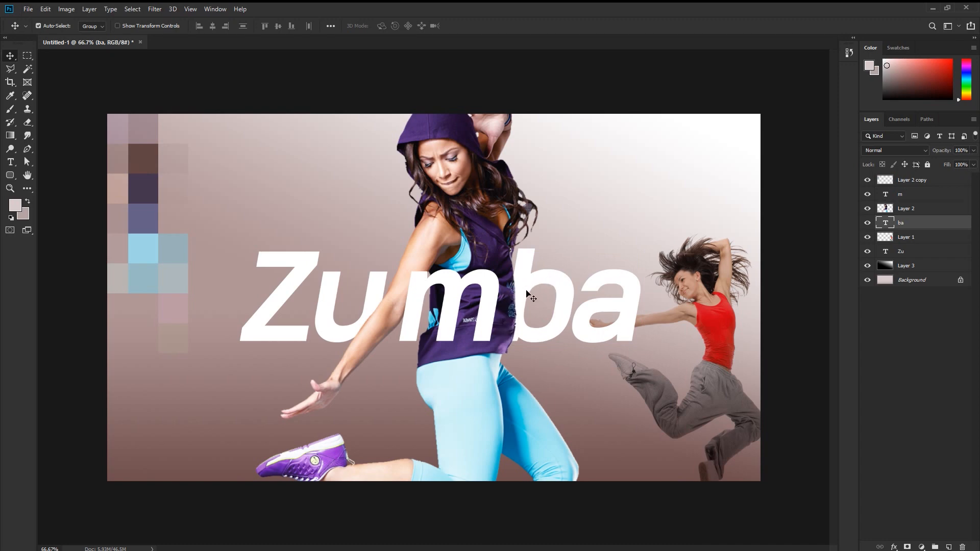
Enlarge the "m" slightly with Free Transform, reposition it between "Zu" and "ba", and nudge "ba" right
left_click(494, 301, "ctrl")
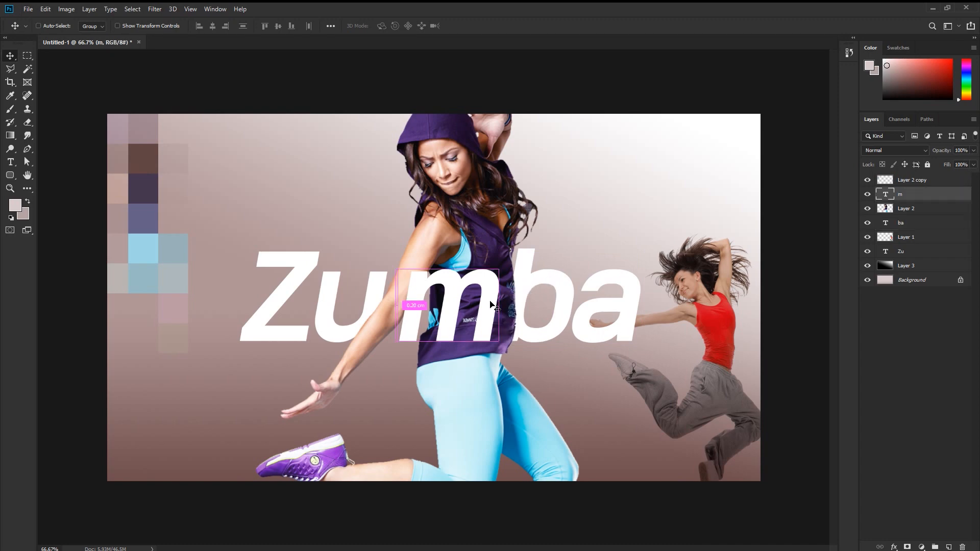
key("ctrl+t")
left_click_drag(499, 369, 510, 382)
mouse_move(483, 324)
left_mouse_down()
mouse_move(486, 315)
mouse_move(488, 324)
left_mouse_up()
key("Return")
left_click_drag(528, 281, 532, 279)
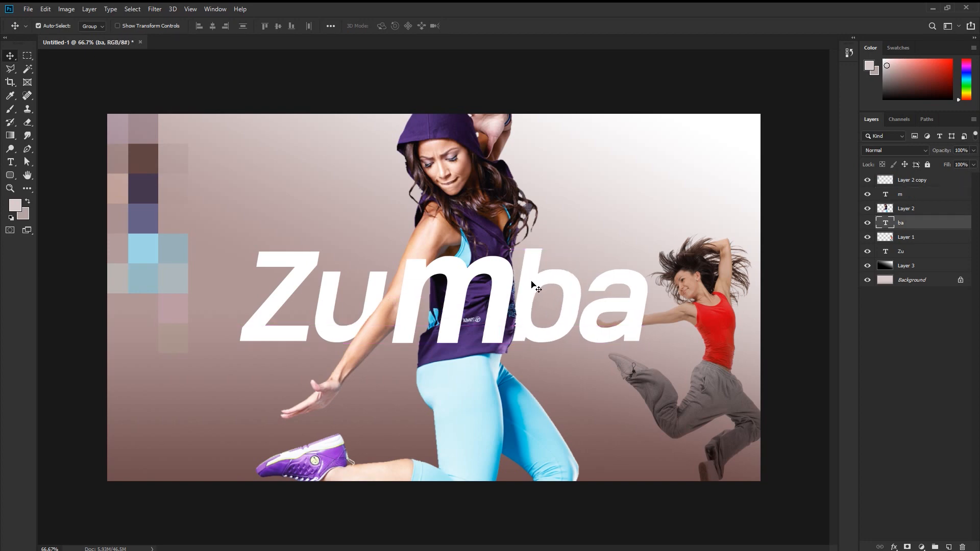
Select the "ba", "m" and "Zu" text layers together and shift them slightly left
left_click(501, 286, "shift")
left_click(325, 312, "shift")
mouse_move(325, 312)
left_mouse_down()
mouse_move(309, 287)
mouse_move(355, 301)
mouse_move(292, 309)
mouse_move(418, 312)
mouse_move(319, 312)
left_mouse_up()
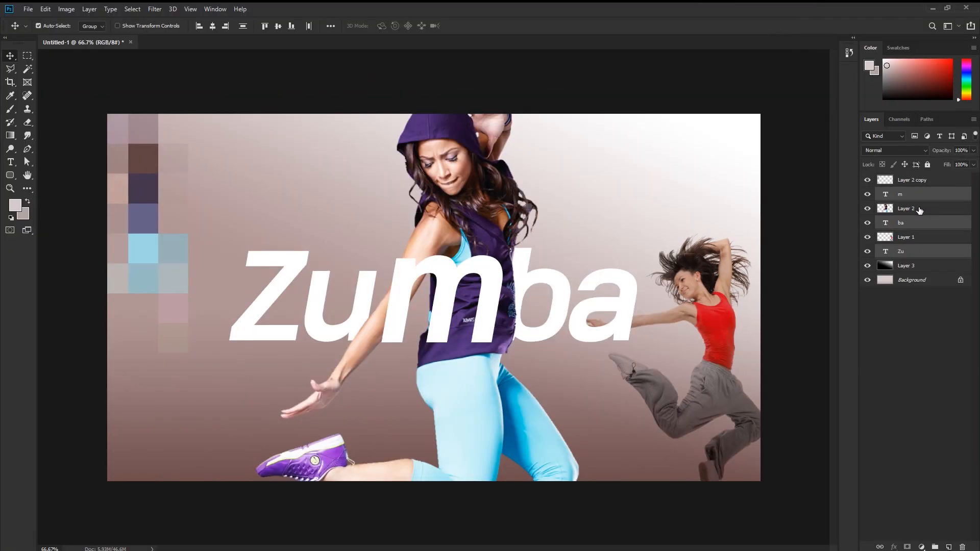
Move the three text layers together with the hooded dancer's Layer 2 right and down, and group these four layers
mouse_move(494, 239)
left_mouse_down()
mouse_move(515, 240)
mouse_move(449, 244)
mouse_move(488, 246)
left_mouse_up()
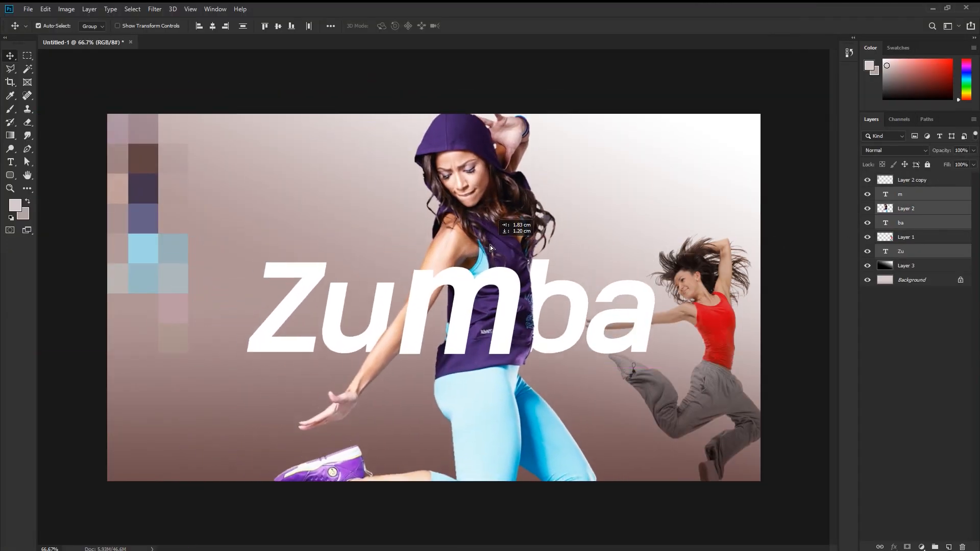
key("ctrl")
key("ctrl+g")
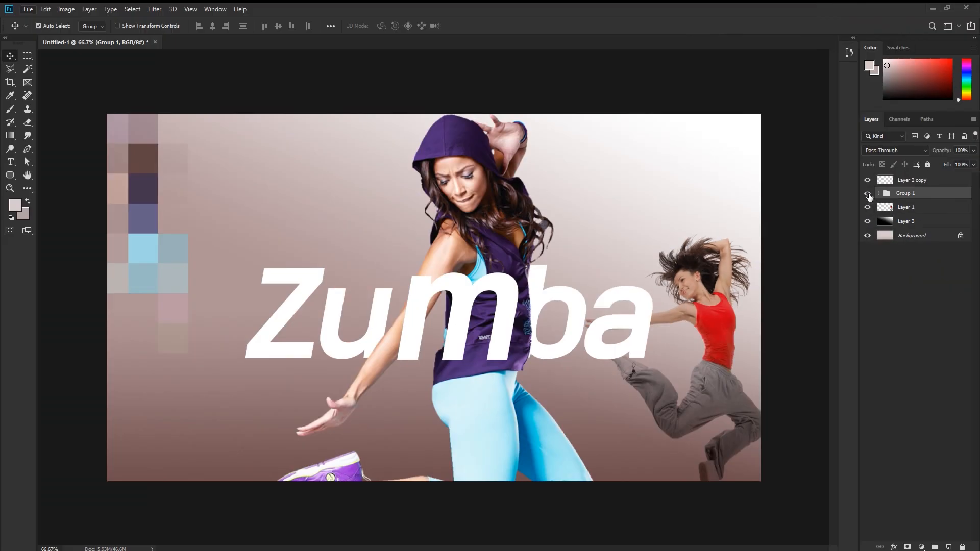
Check the new group's contents by toggling its visibility, and move the group up and left on the canvas
left_click(763, 186)
left_click(867, 194)
left_click_drag(510, 309, 464, 277)
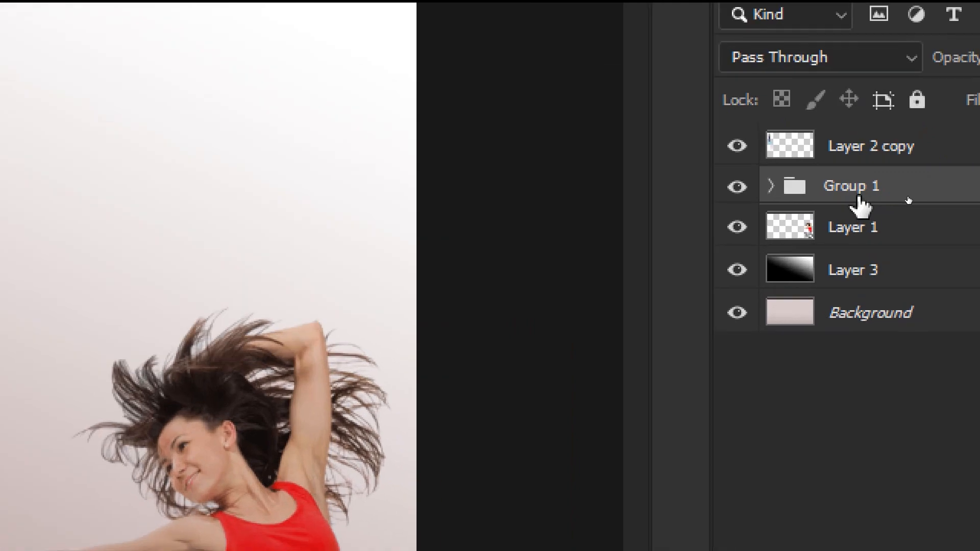
Rename the group with the hooded dancer and Zumba text as M1
double_click(907, 199)
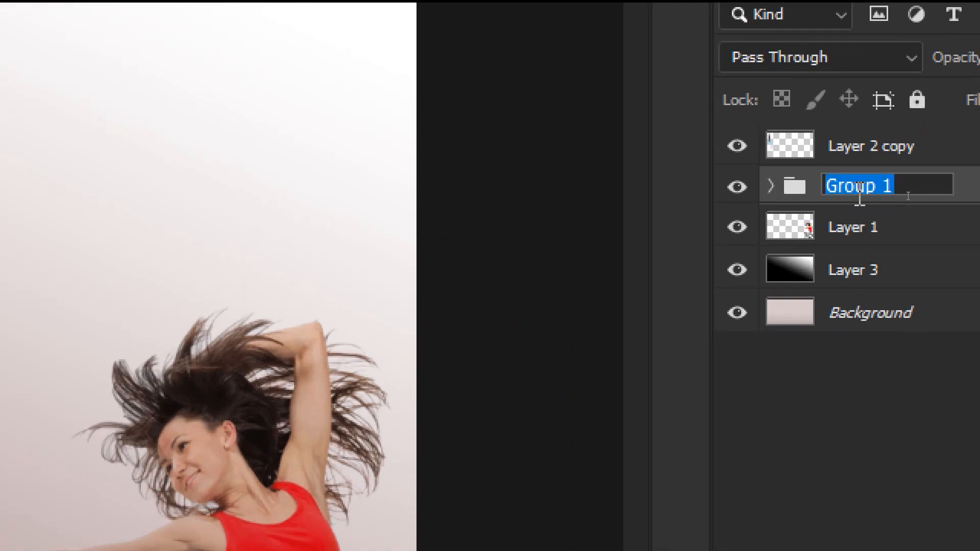
type("M1")
key("Return")
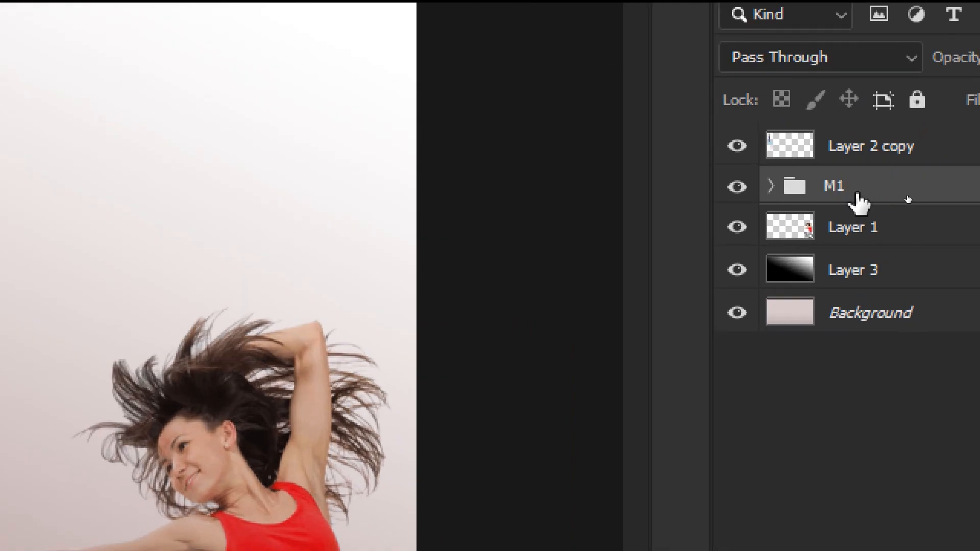
Duplicate the M1 group under the name M2 and hide the original M1 group
key("ctrl+j")
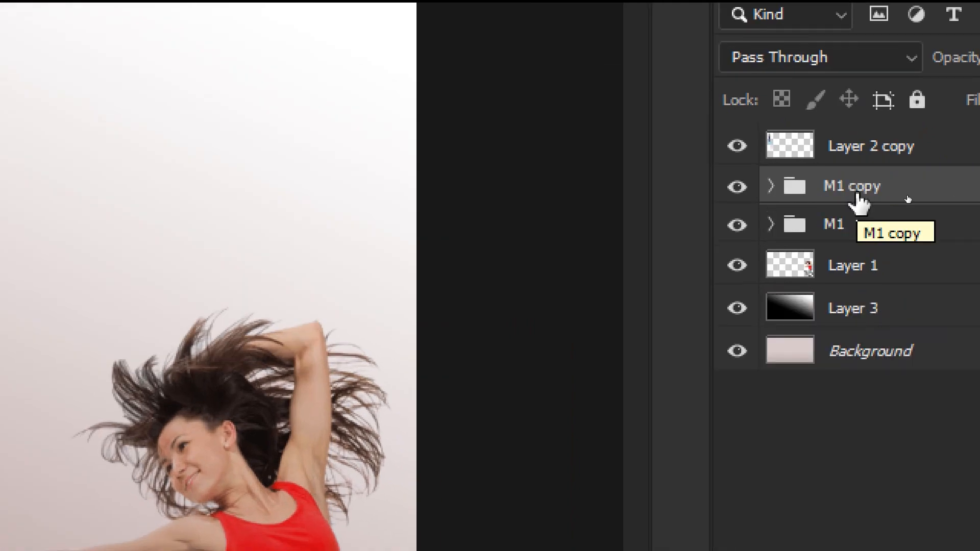
left_click(738, 225)
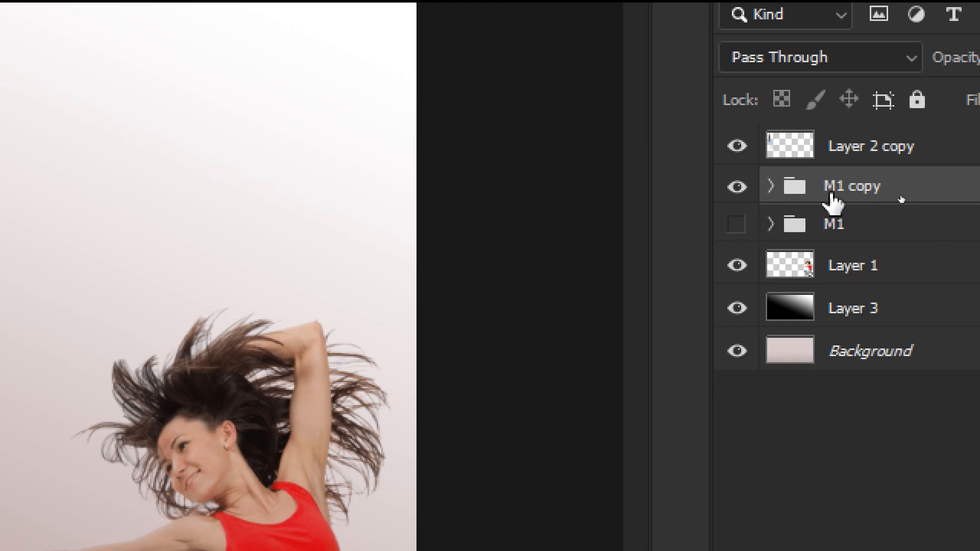
double_click(850, 186)
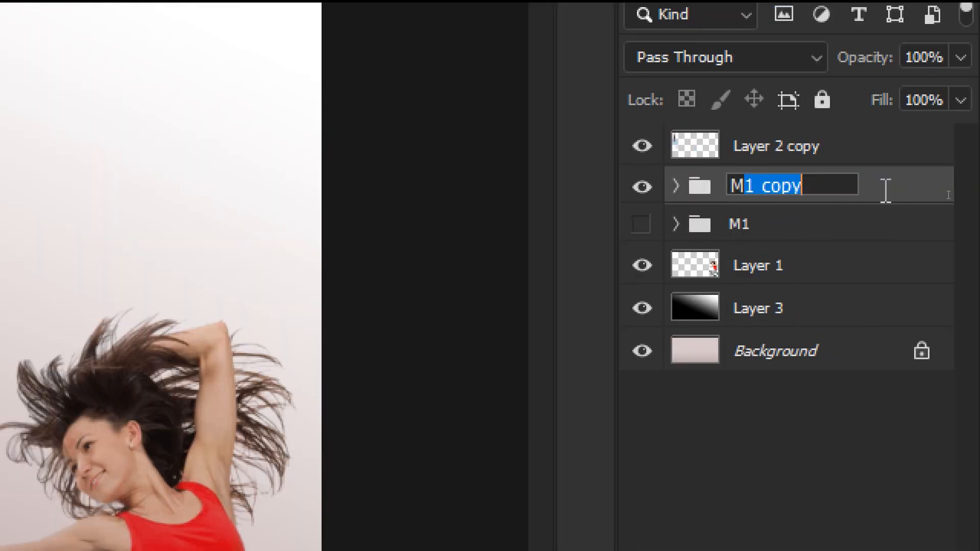
type("M2")
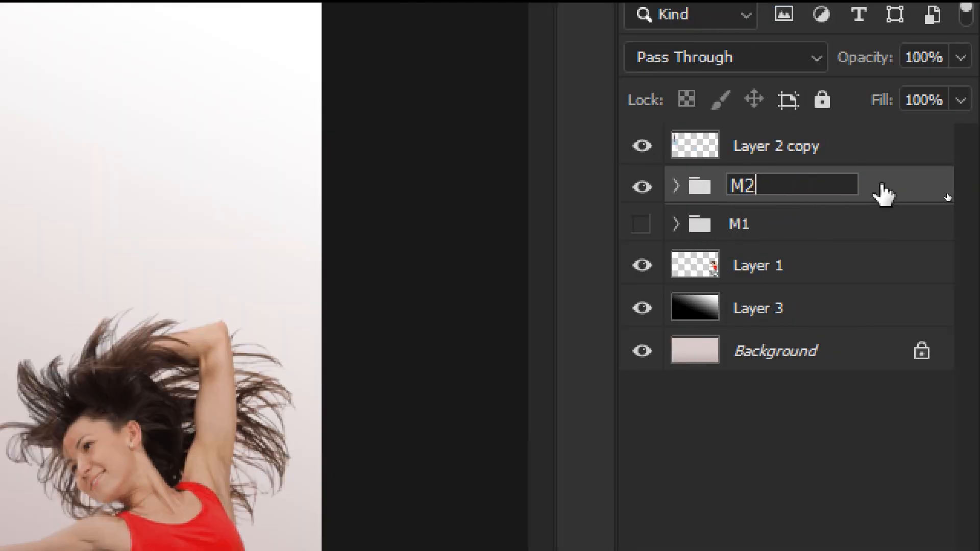
key("Return")
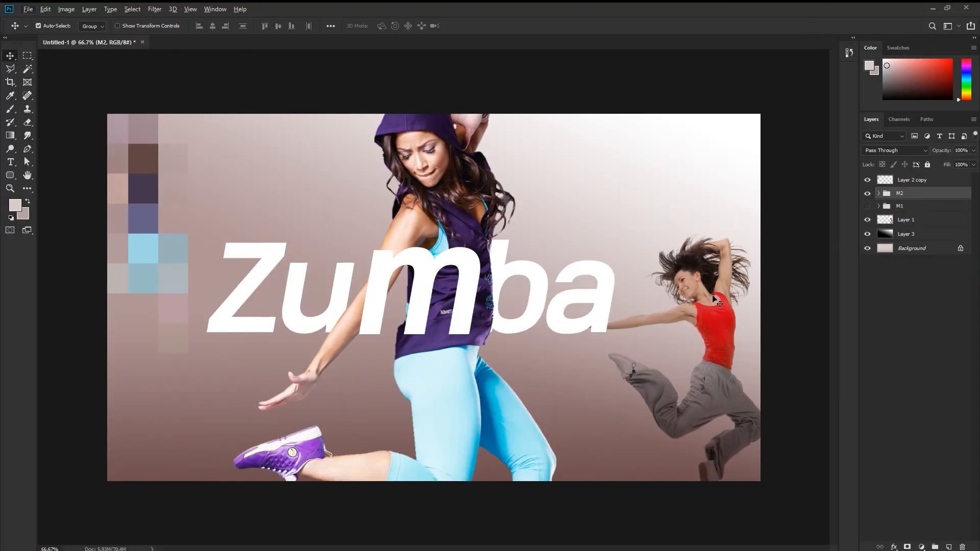
Move the red-top dancer up to the upper right of the canvas
left_click_drag(714, 299, 718, 182)
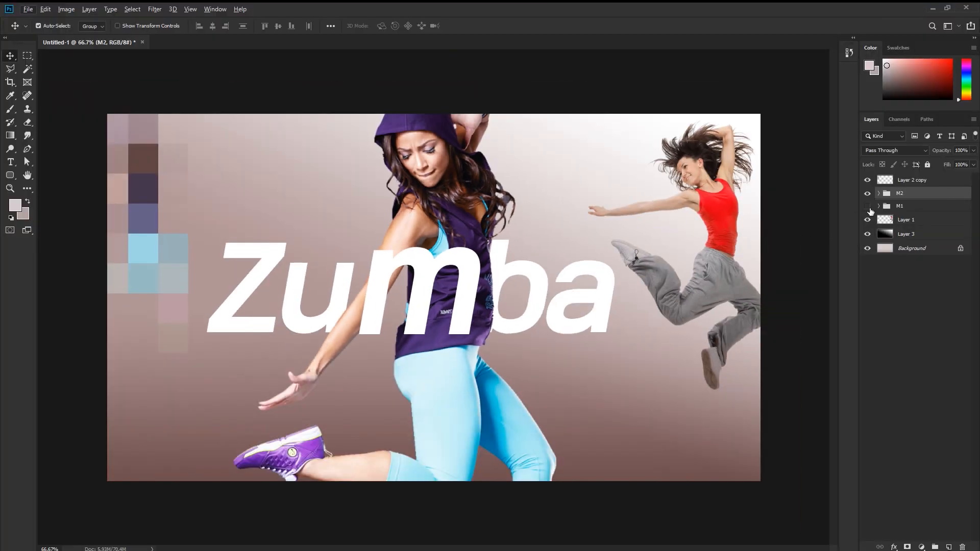
Float the side panels over the canvas and add a layer mask to the "m" text layer inside the M2 group
left_click(878, 193)
left_click(912, 213)
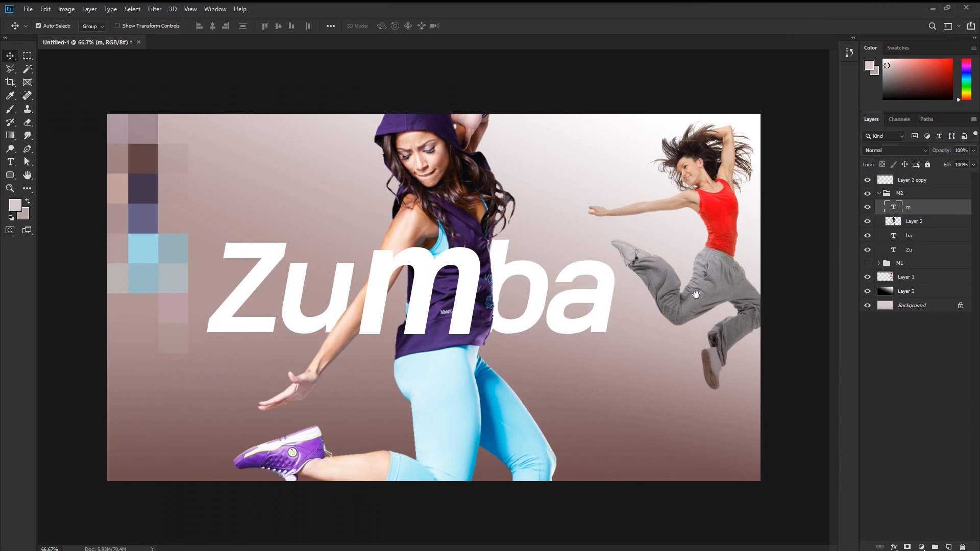
key("ctrl+plus")
left_click_drag(542, 237, 701, 228)
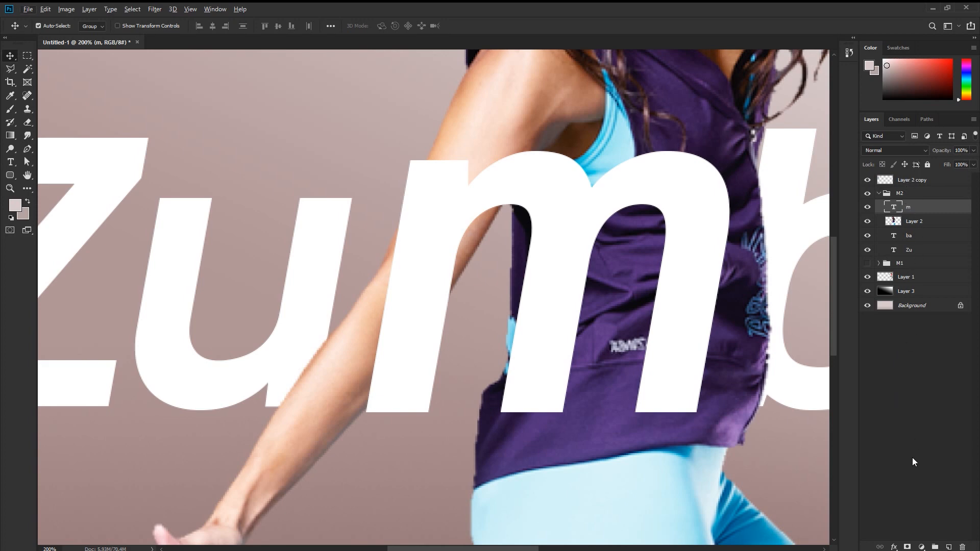
left_click_drag(902, 39, 861, 85)
left_click_drag(914, 282, 920, 412)
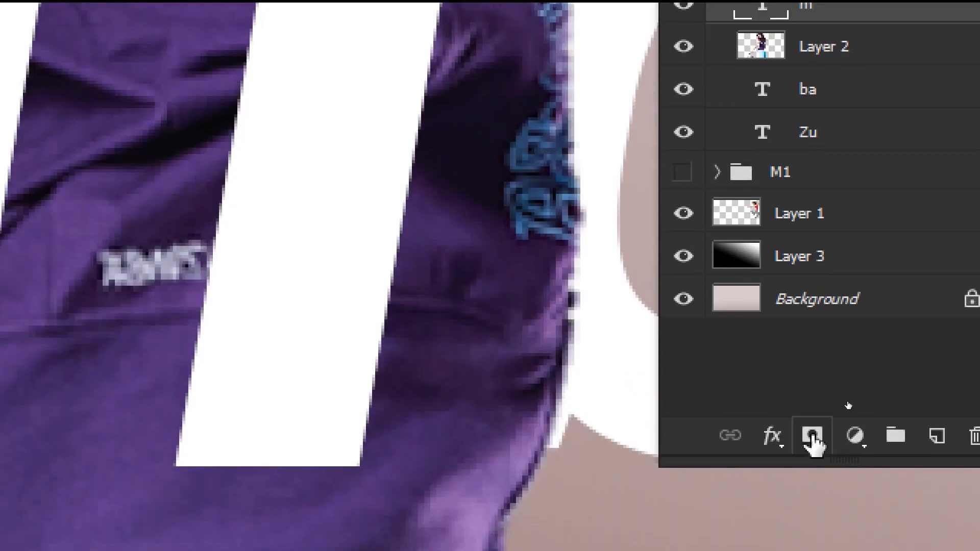
left_click(812, 435)
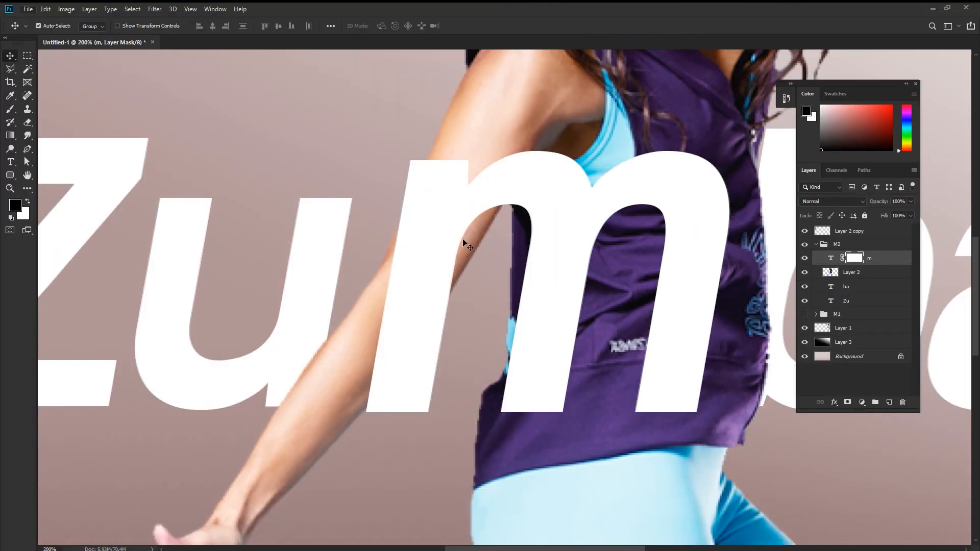
Make the "m" text itself active instead of its mask and hide the "m" layer to expose the dancer underneath
left_click(804, 259)
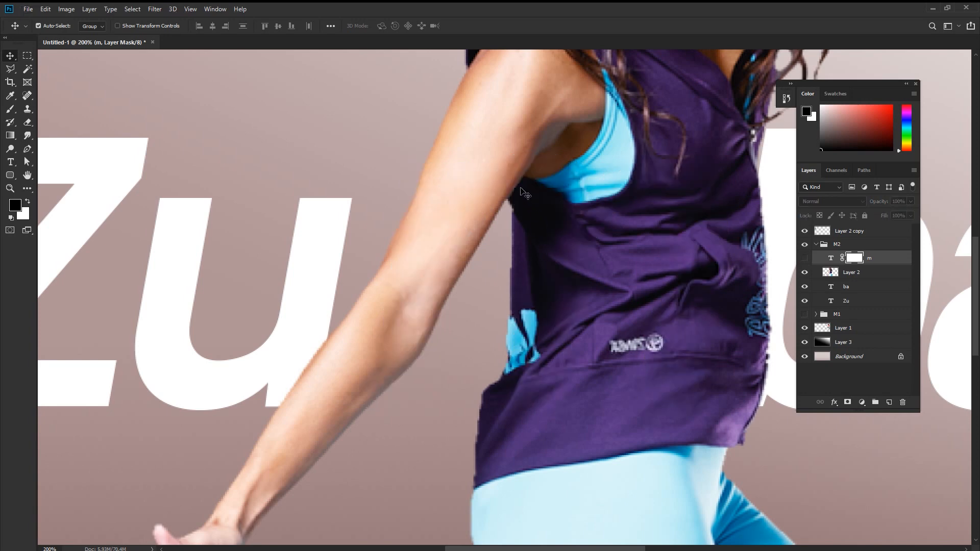
left_click(805, 259)
left_click(877, 261)
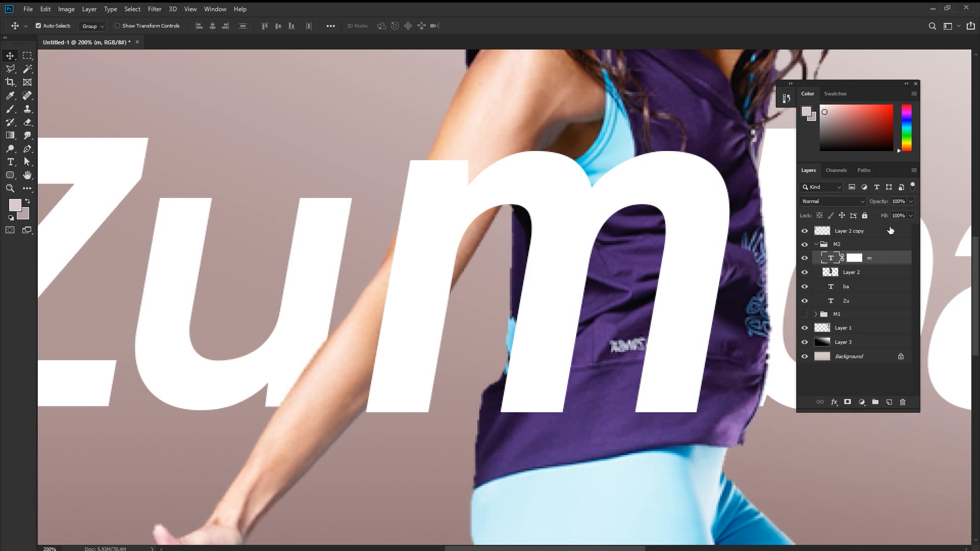
left_click(805, 259)
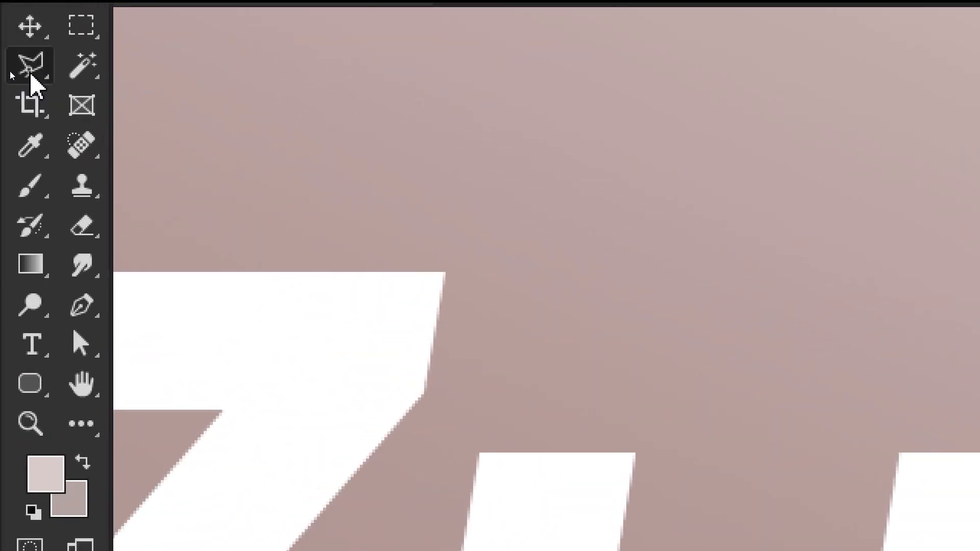
Trace a Magnetic Lasso selection around the hooded dancer's upper arm and forearm where it crosses the "m", and show the "m" layer again
left_click(10, 69)
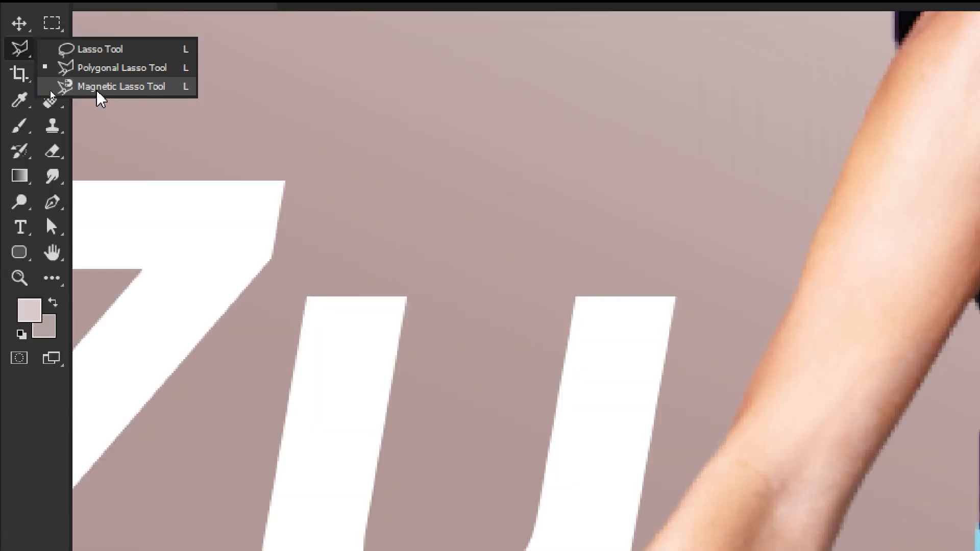
left_click(153, 128)
left_click(520, 187)
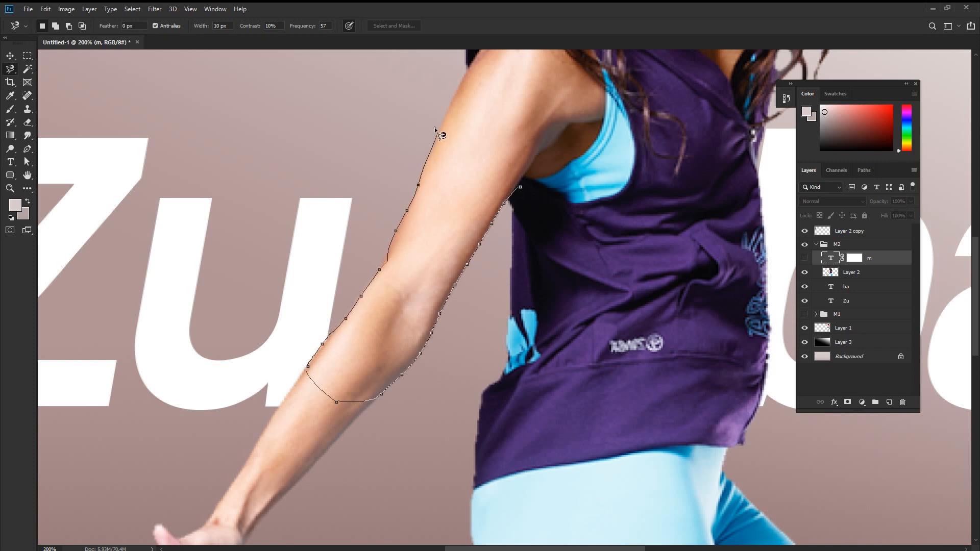
left_click(521, 187)
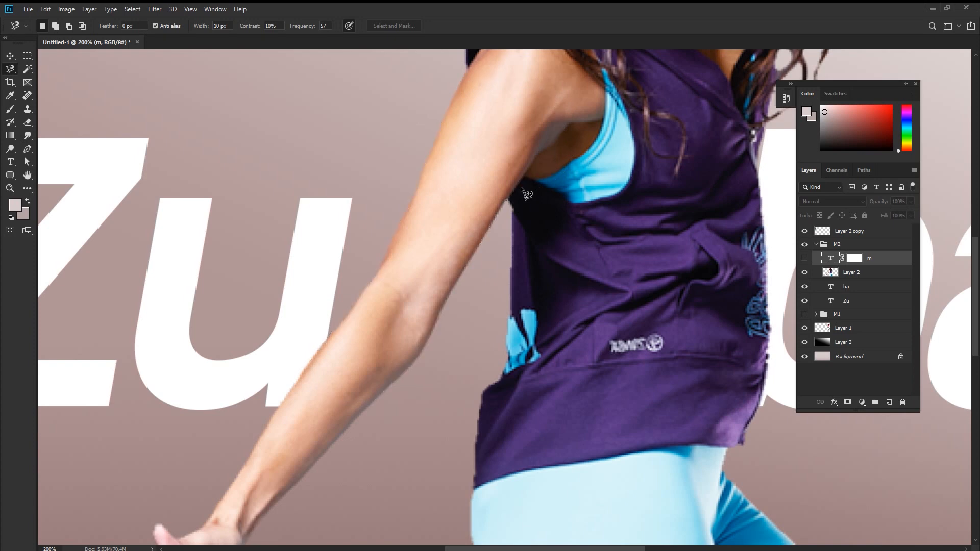
left_click(805, 258)
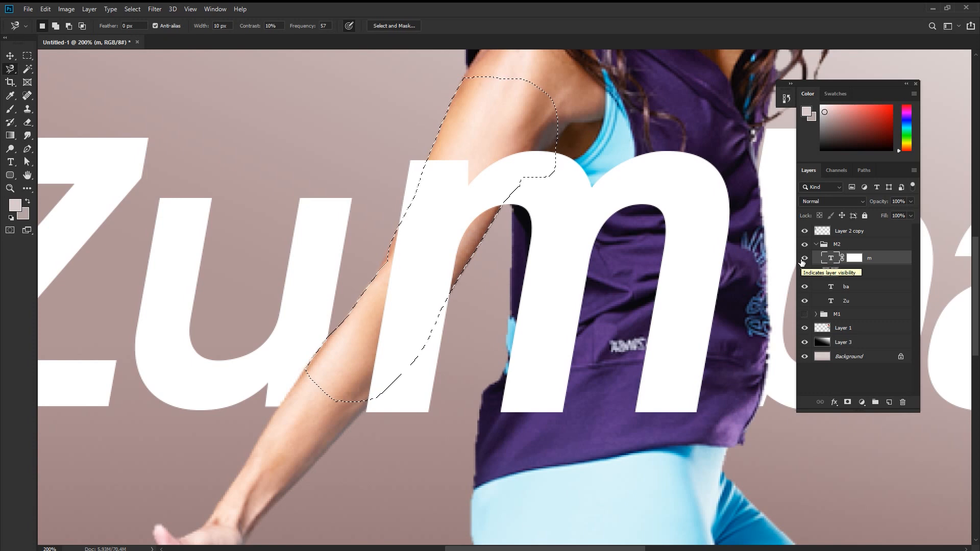
Paint the selected arm area black on the "m" layer's mask with the Brush at 100% opacity, and clear the selection
right_click(11, 68)
left_click(64, 78)
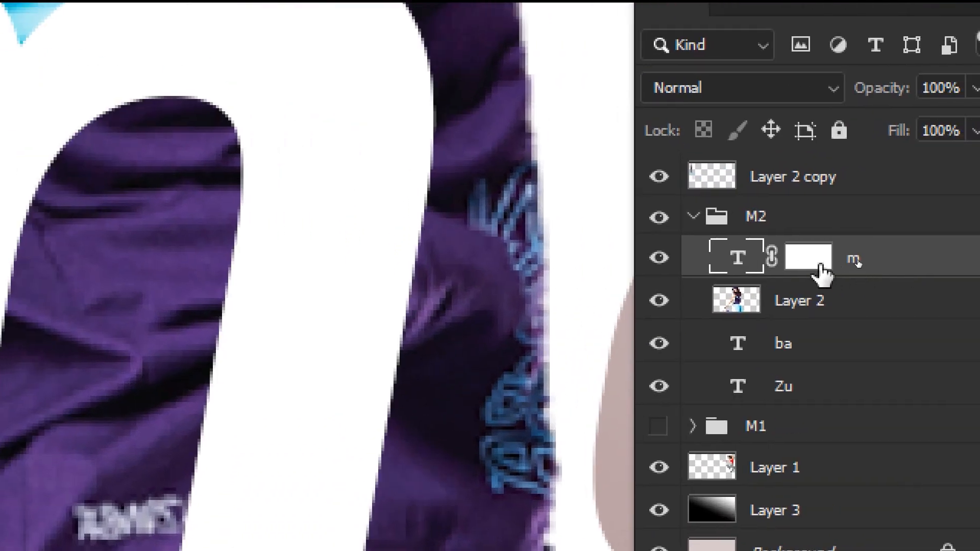
left_click(869, 258)
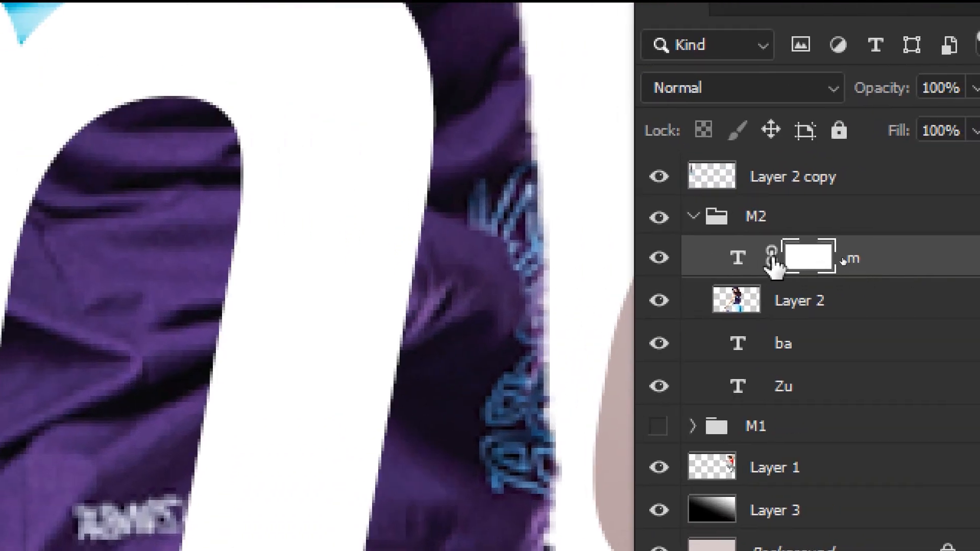
left_click(736, 265)
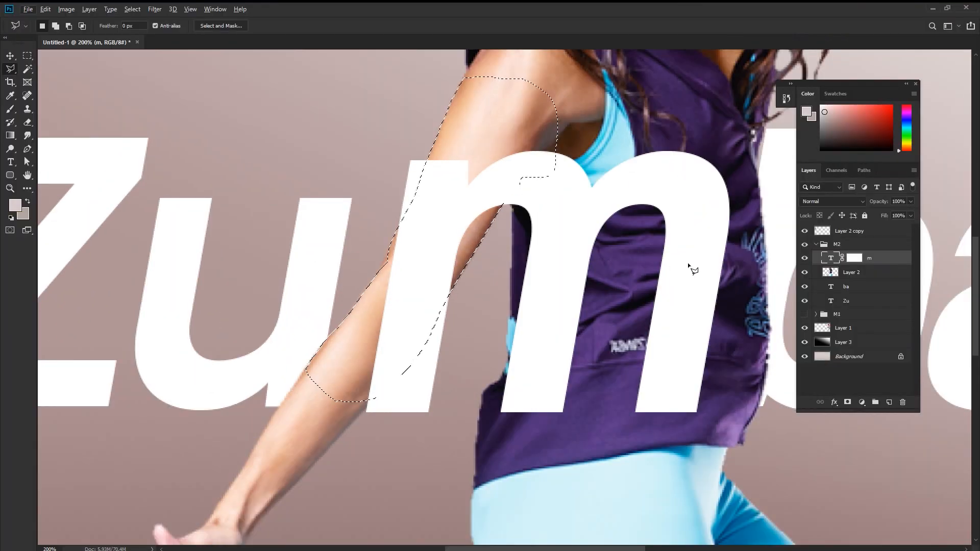
left_click(854, 259)
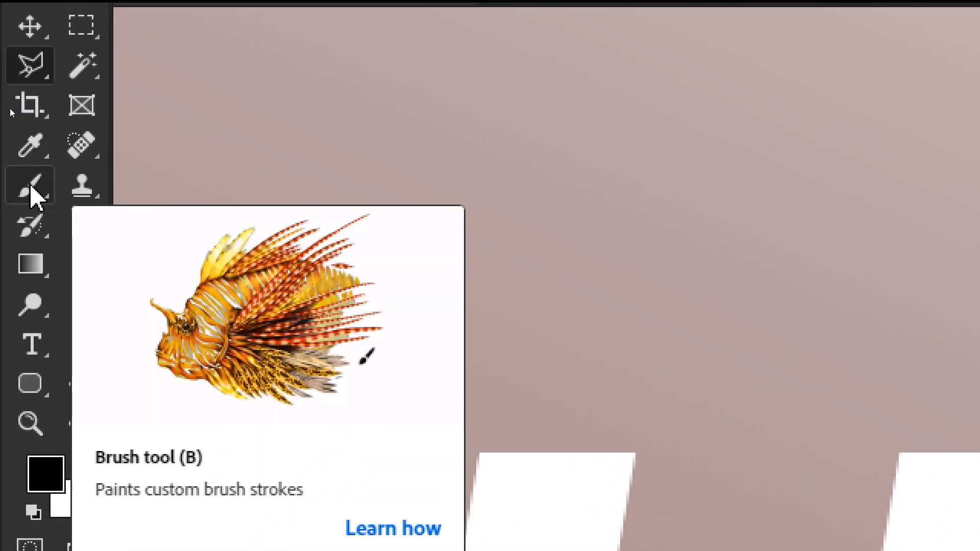
left_click(35, 195)
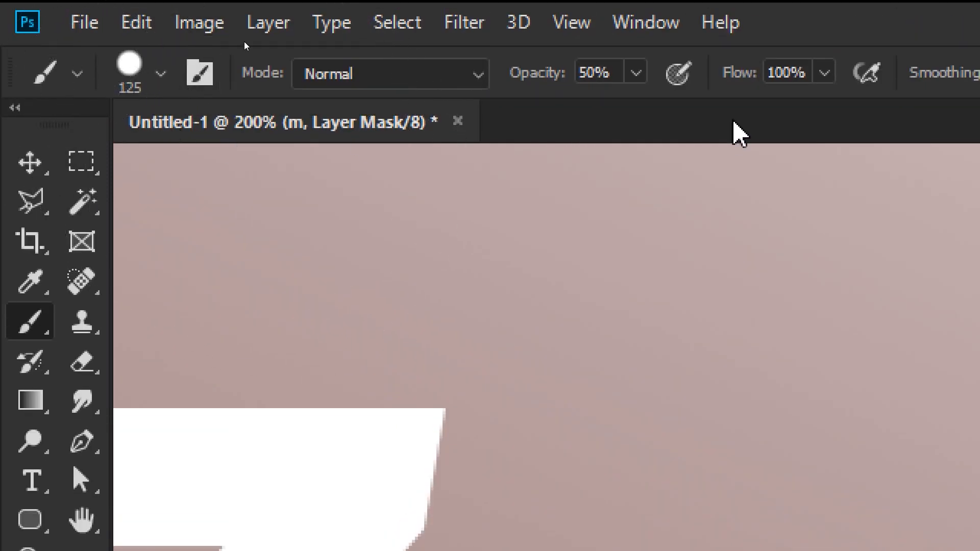
key("0")
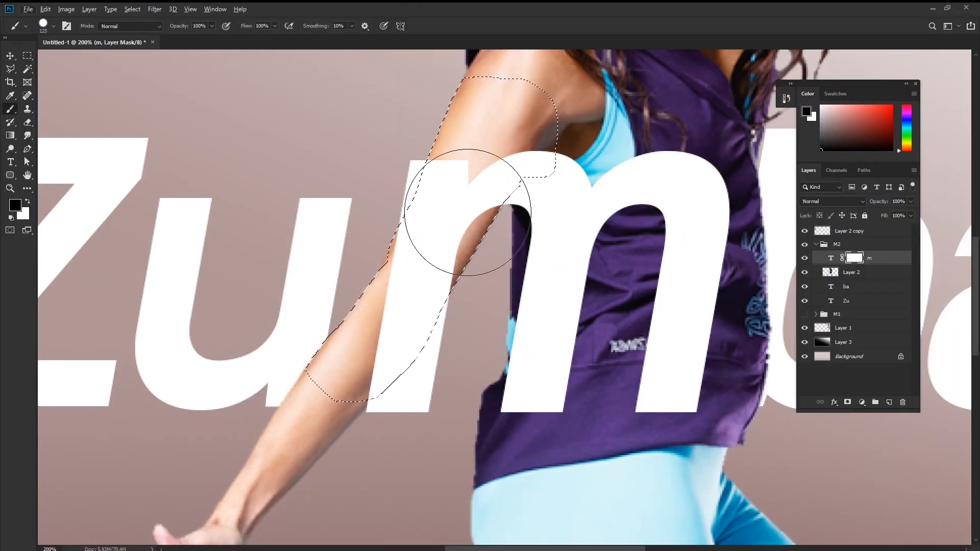
mouse_move(461, 200)
left_mouse_down()
mouse_move(394, 315)
mouse_move(368, 390)
mouse_move(331, 418)
mouse_move(510, 149)
left_mouse_up()
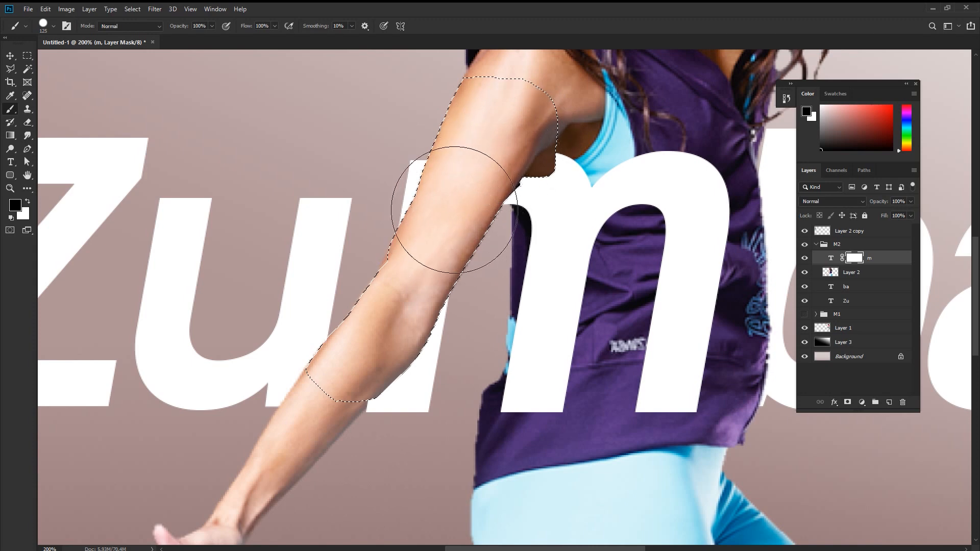
key("ctrl+d")
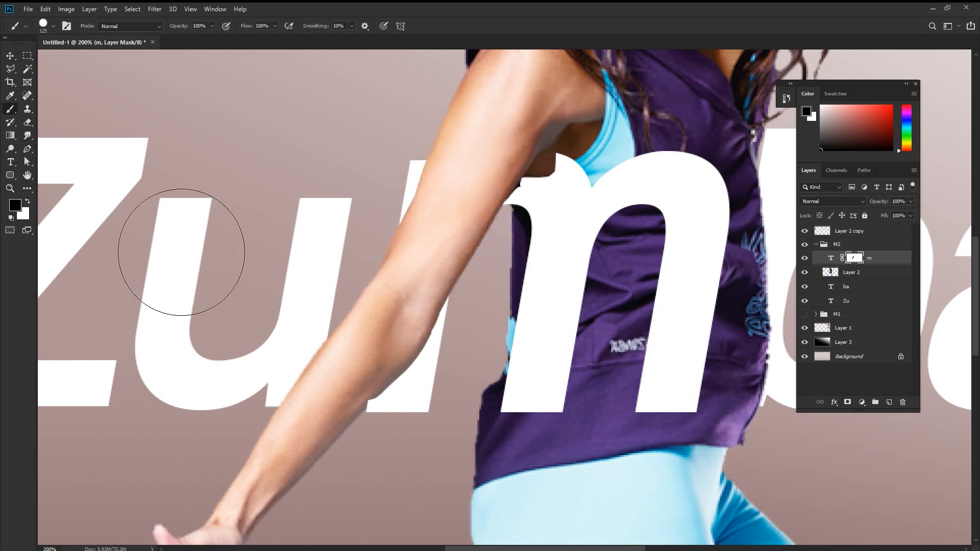
Restore the "m" beside the armpit by outlining the area along the arm with the Polygonal Lasso, painting it white on the mask and deselecting
left_click(10, 69)
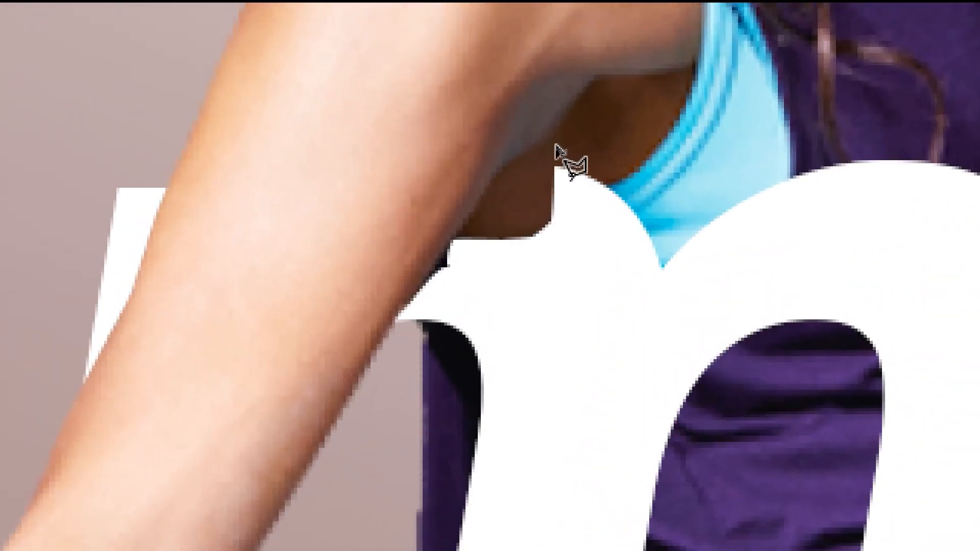
left_click(557, 135)
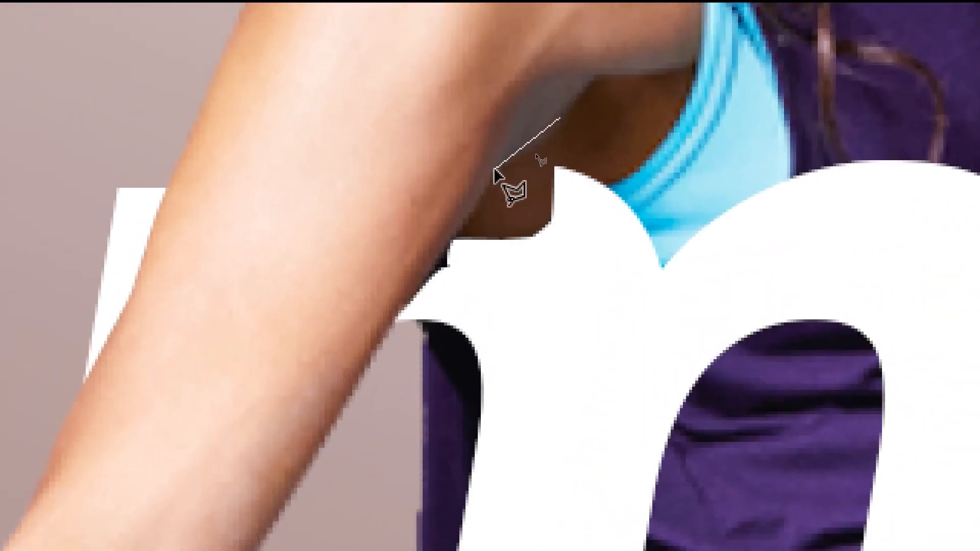
left_click(487, 193)
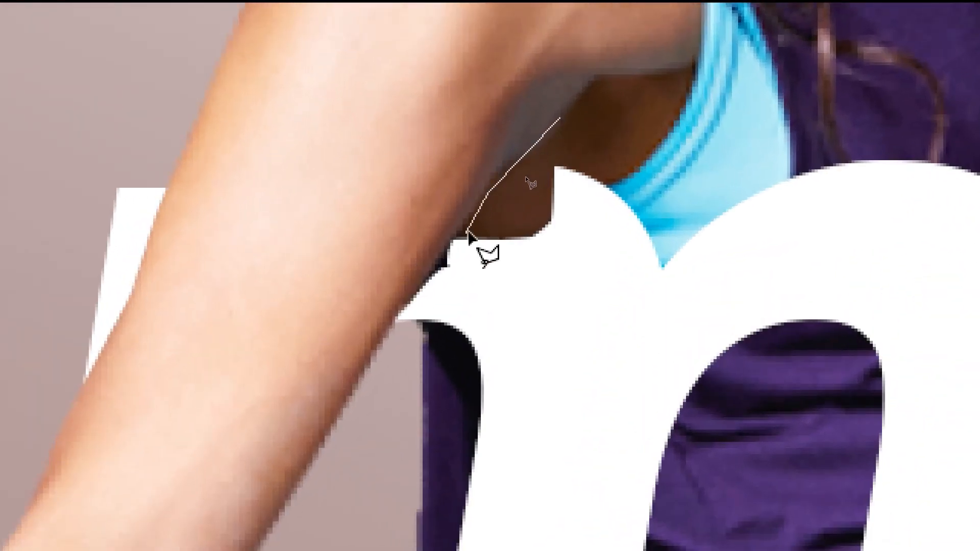
left_click(390, 328)
left_click(582, 366)
double_click(612, 136)
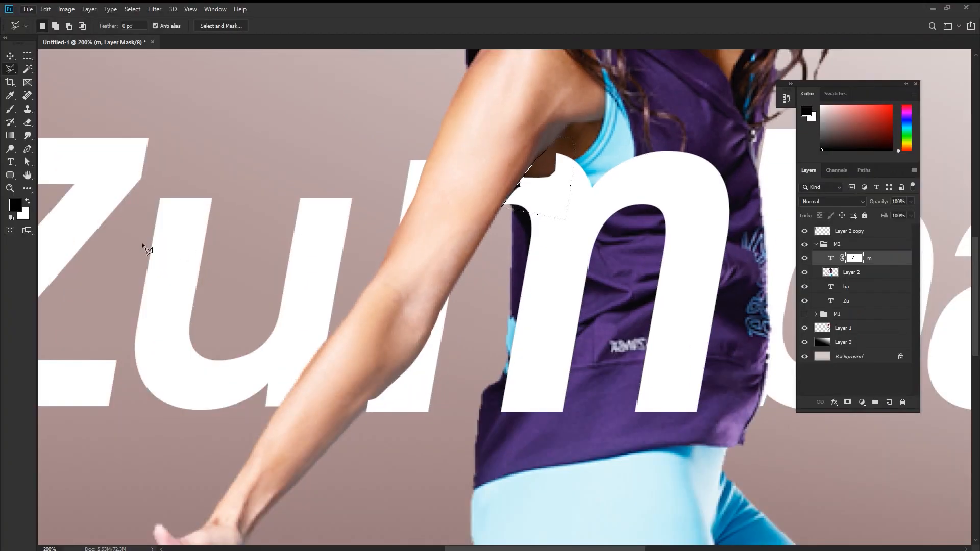
left_click(29, 201)
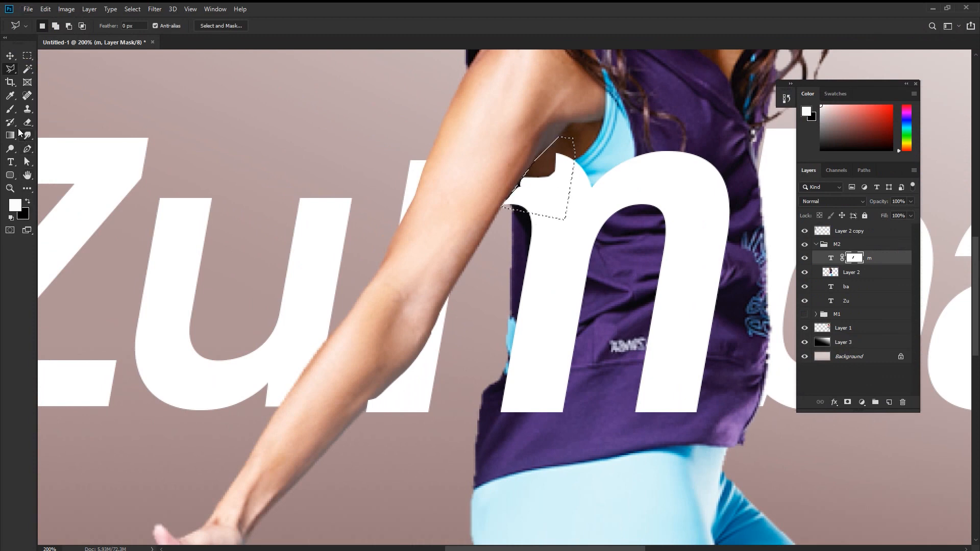
left_click(11, 108)
mouse_move(550, 158)
left_mouse_down()
mouse_move(514, 192)
mouse_move(535, 168)
left_mouse_up()
key("ctrl+d")
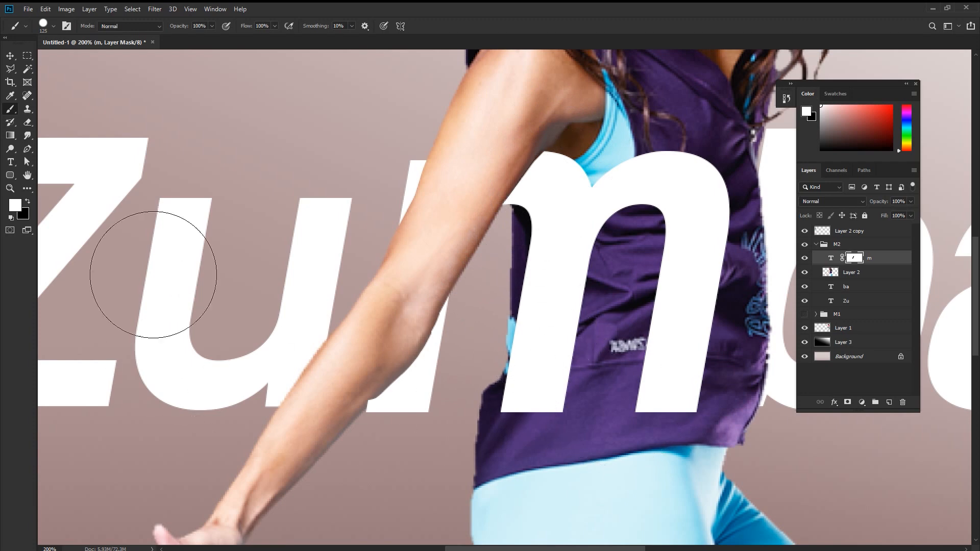
Mask out the leftover piece of the "m" over the forearm's lower edge using a Polygonal Lasso selection painted black, and deselect
left_click(10, 70)
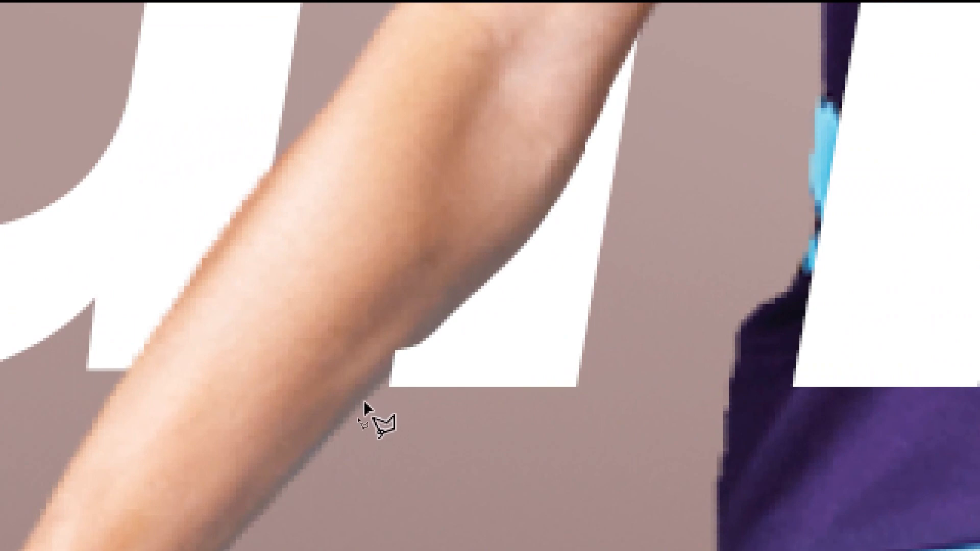
left_click(467, 298)
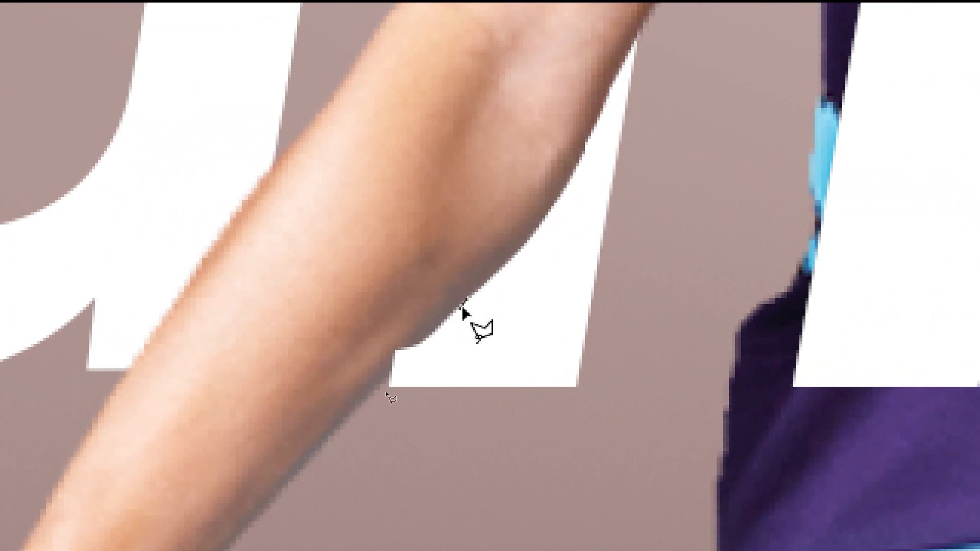
left_click(312, 454)
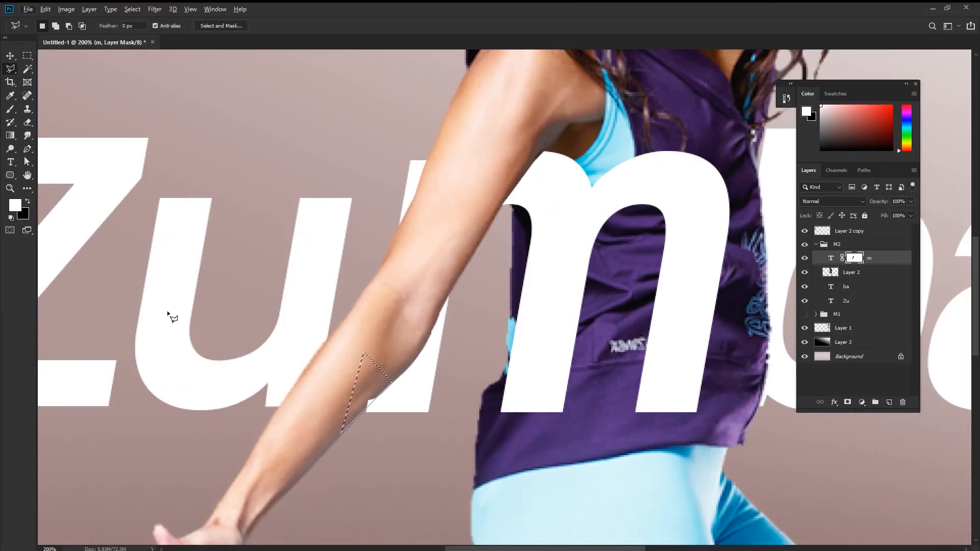
left_click(28, 202)
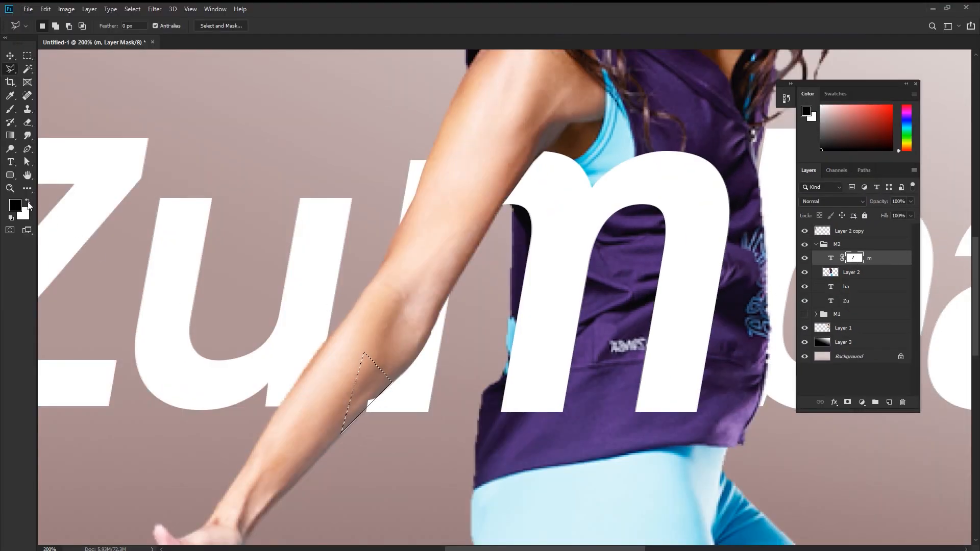
left_click(11, 109)
left_click_drag(346, 369, 321, 424)
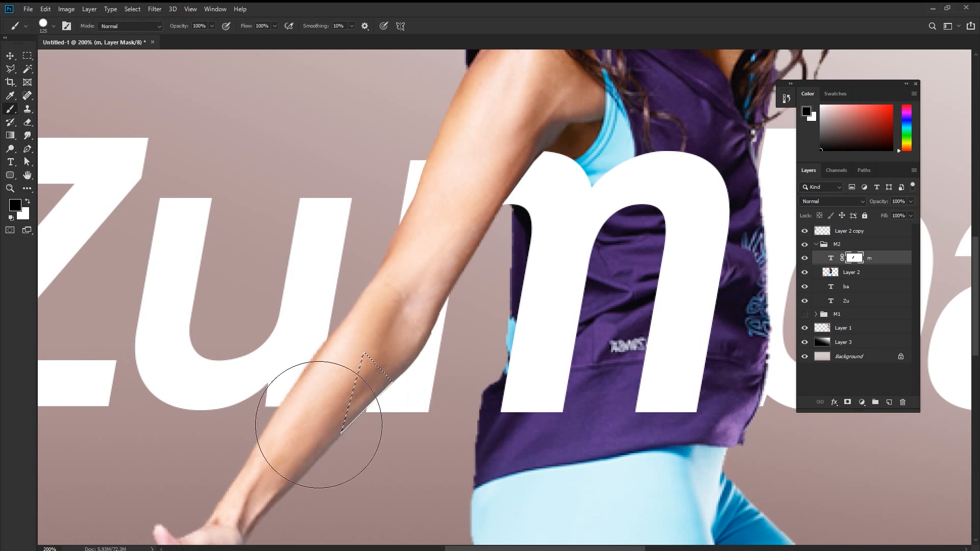
key("ctrl+d")
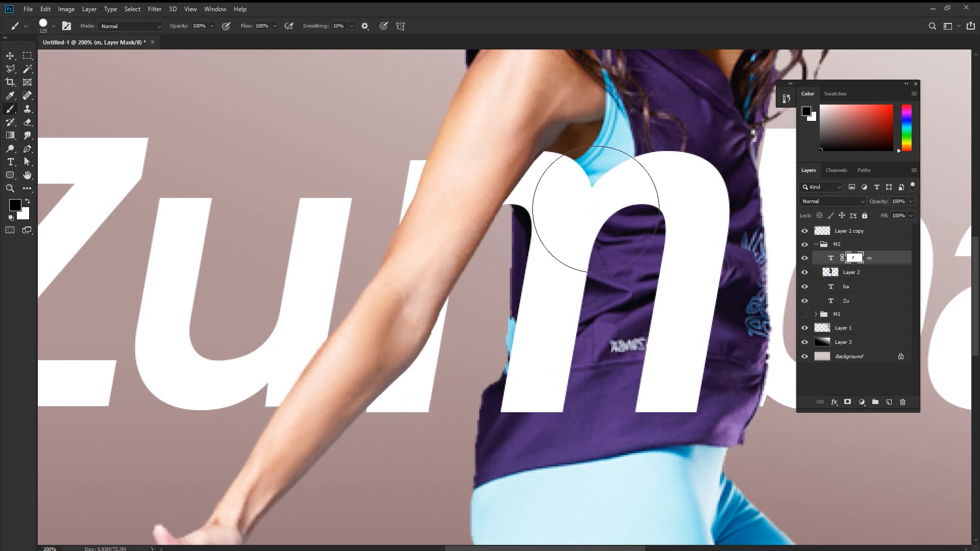
Compare the unmasked M1 group with the masked M2 group on the full canvas by switching their visibility
key("ctrl+0")
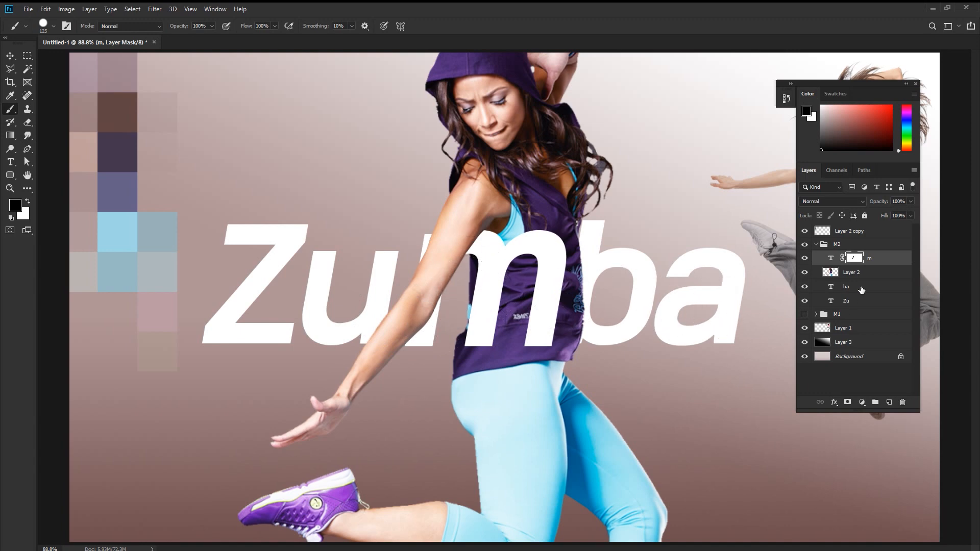
left_click(817, 245)
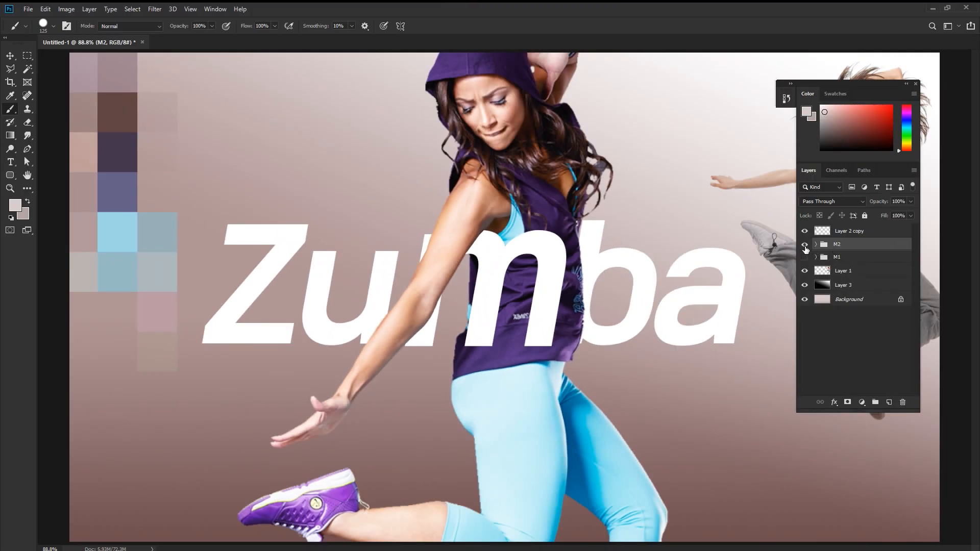
left_click(805, 245)
left_click(805, 258)
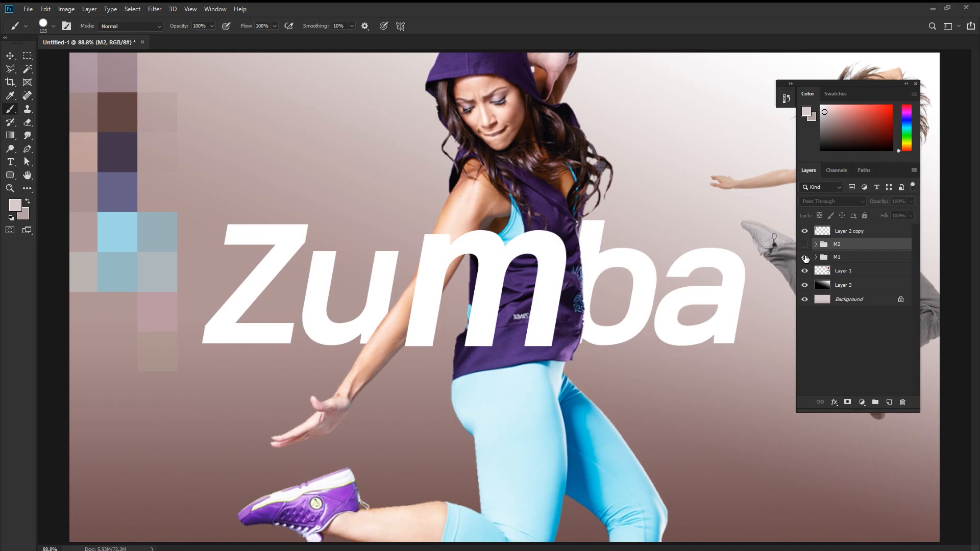
left_click(804, 258)
left_click(805, 245)
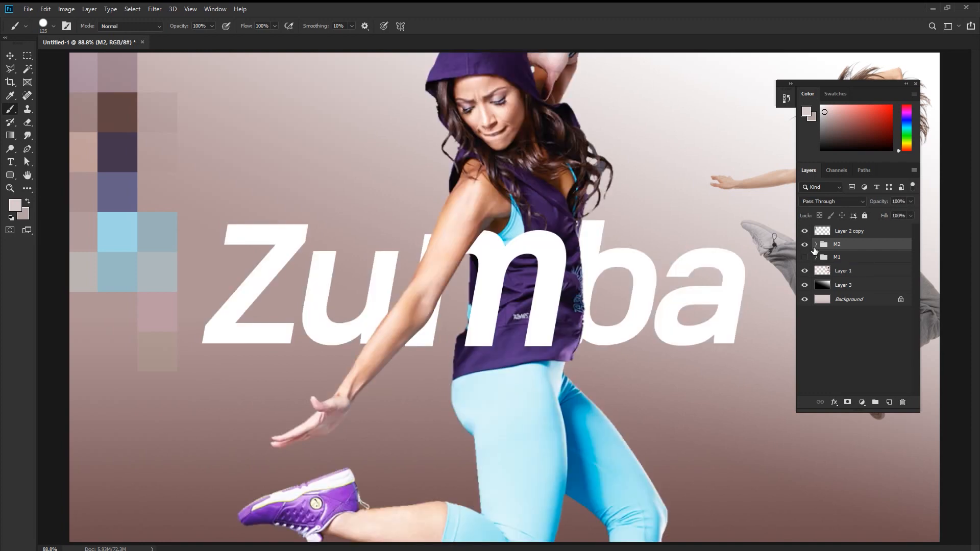
left_click(815, 245)
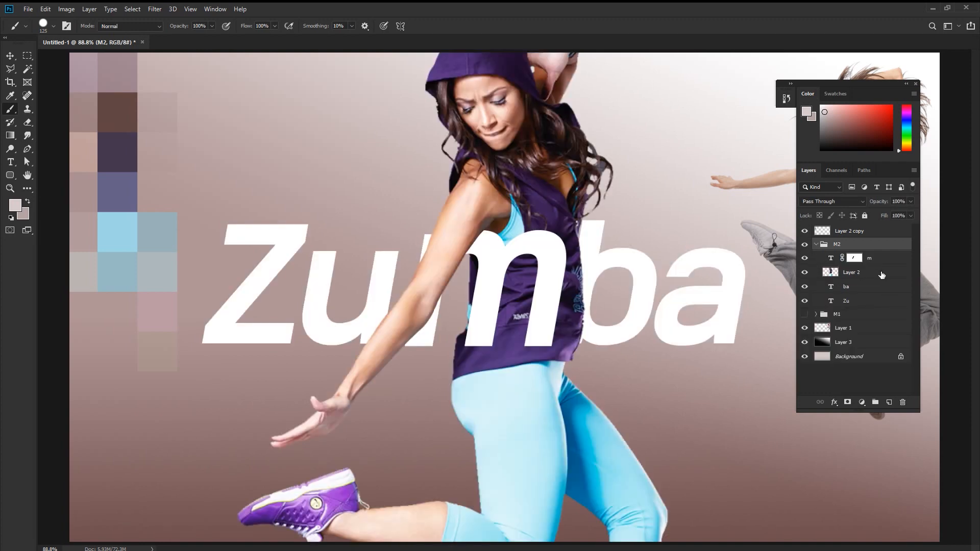
Recolour all the Zumba text layers in the M2 group bright yellow, make only Layer 2 active, and hide the panels to view the design
left_click(833, 259)
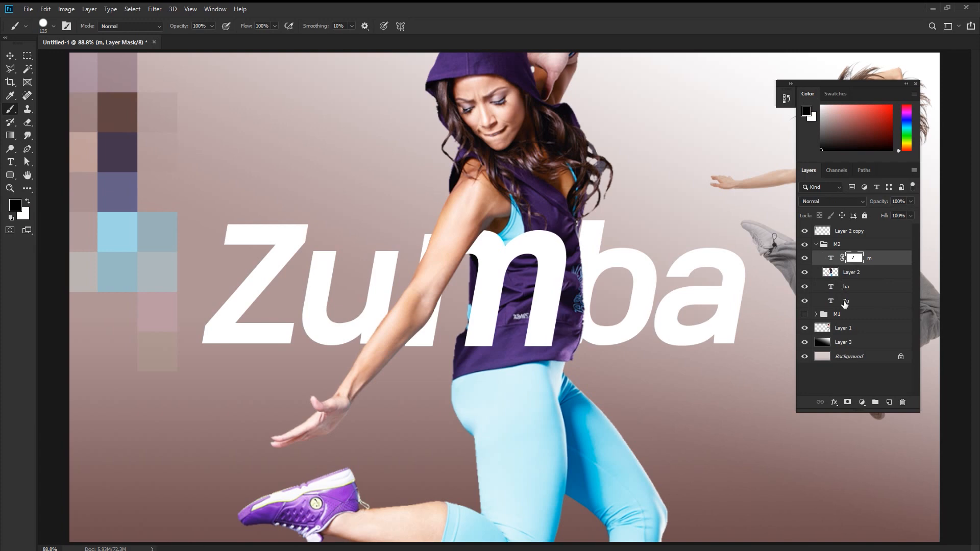
left_click(837, 301, "shift")
left_click(10, 163)
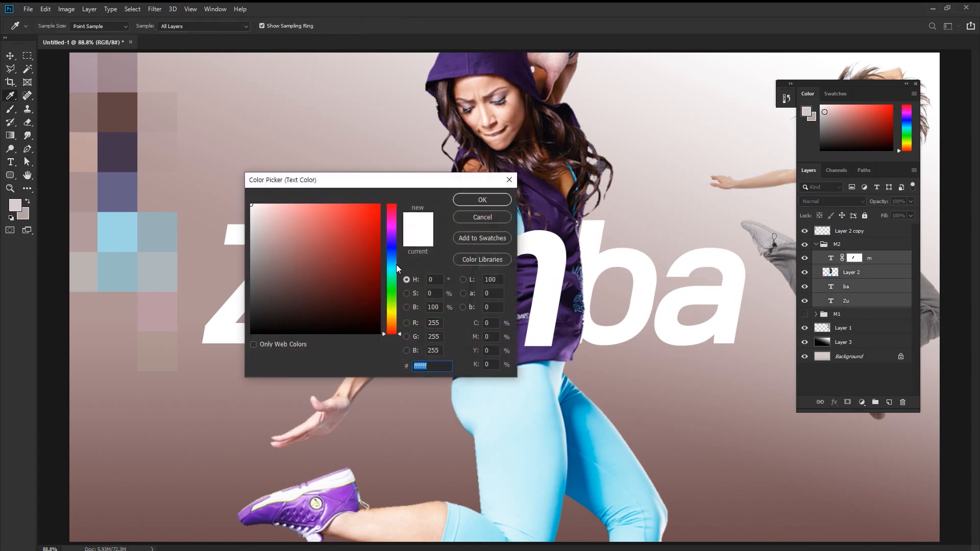
left_click(393, 317)
left_click_drag(367, 224, 379, 205)
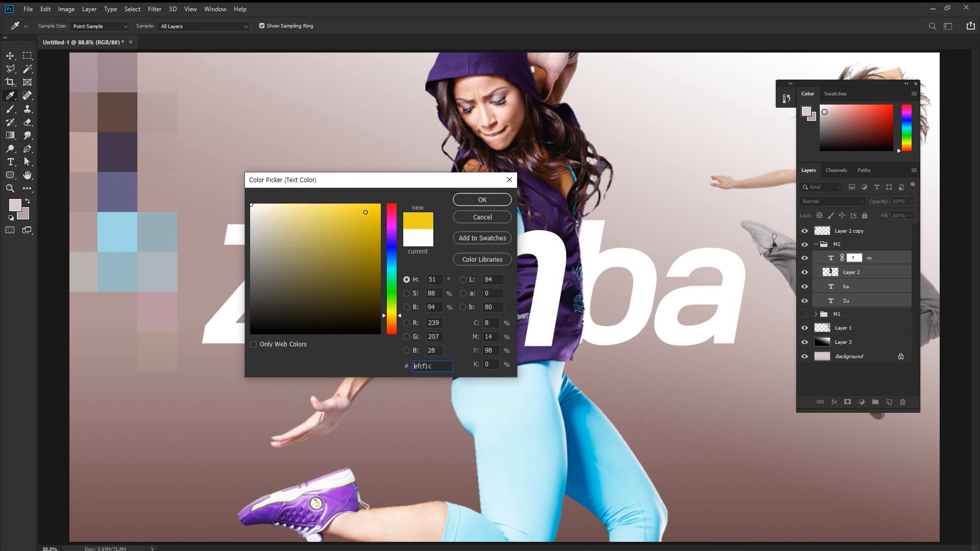
left_click(468, 203)
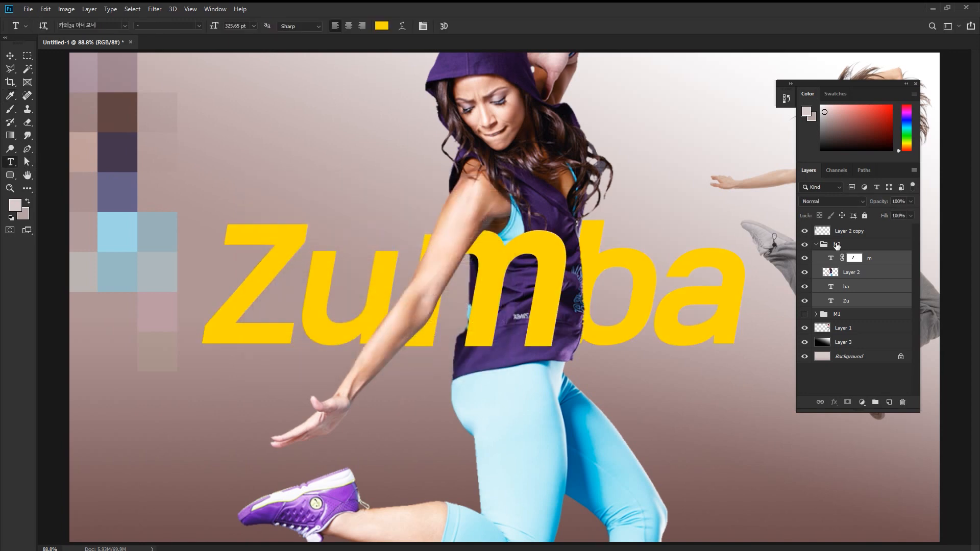
left_click(874, 275)
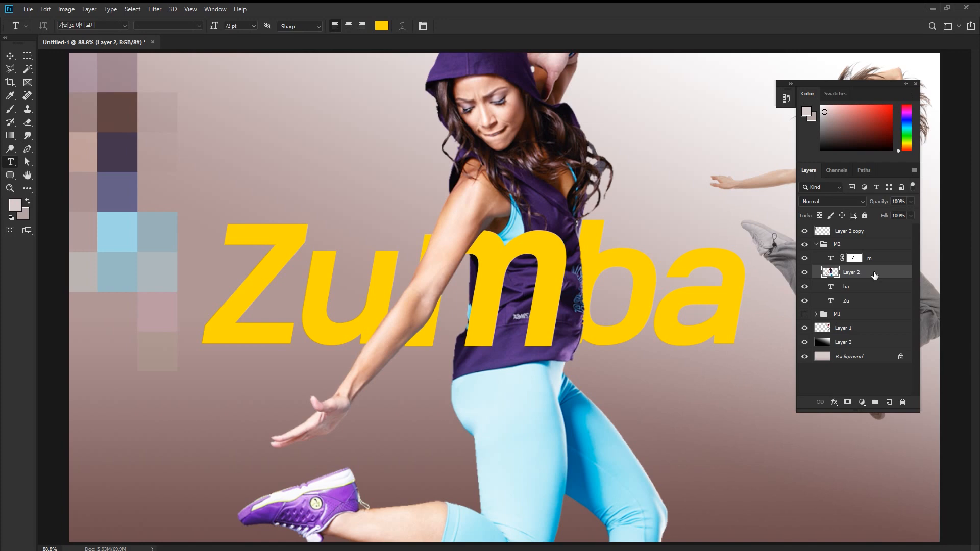
key("Tab")
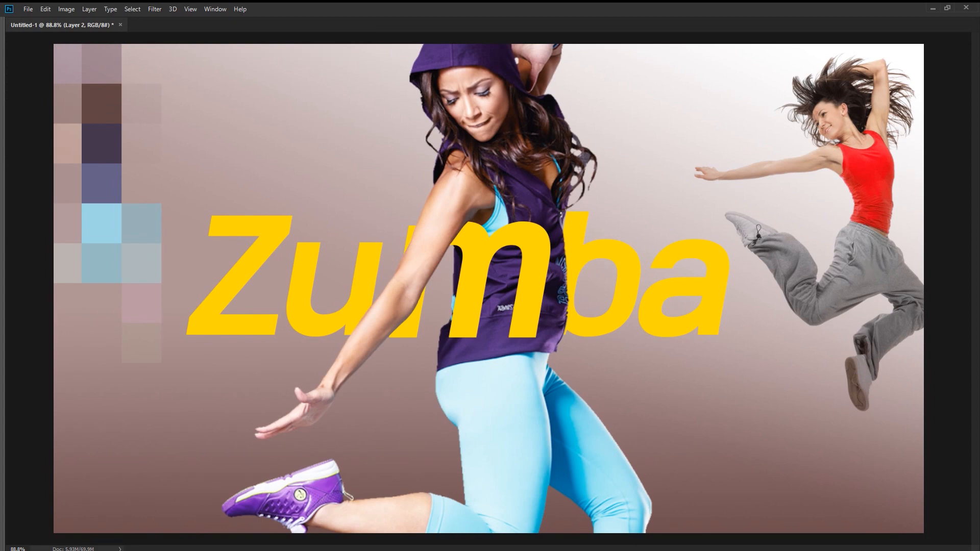
Examine the whole Zumba composition zoomed out on the full canvas without the surrounding panels
key("ctrl+minus")
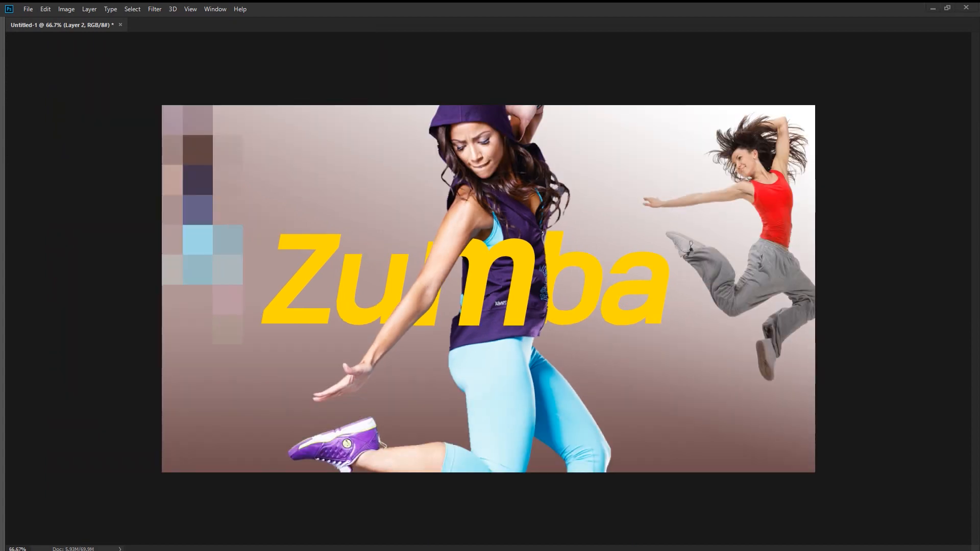
key("Tab")
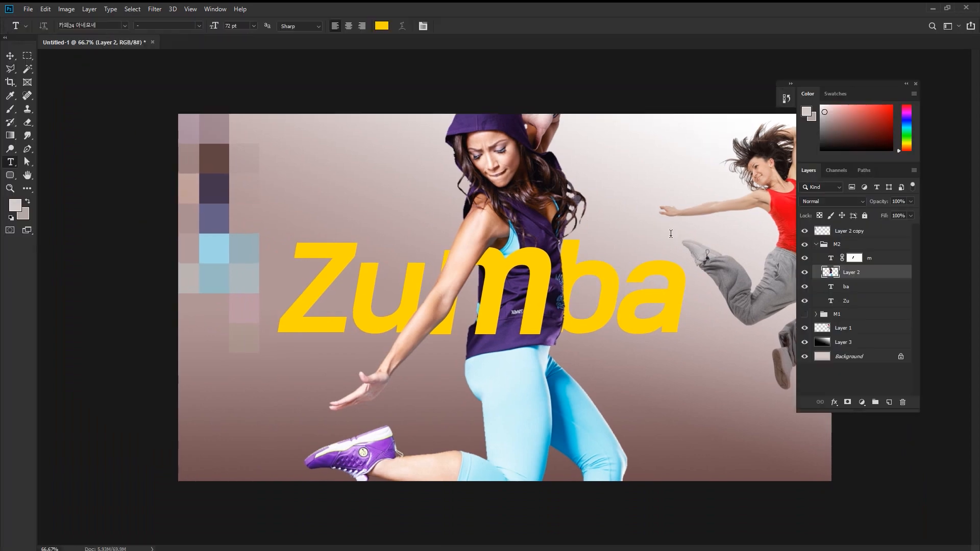
key("Tab")
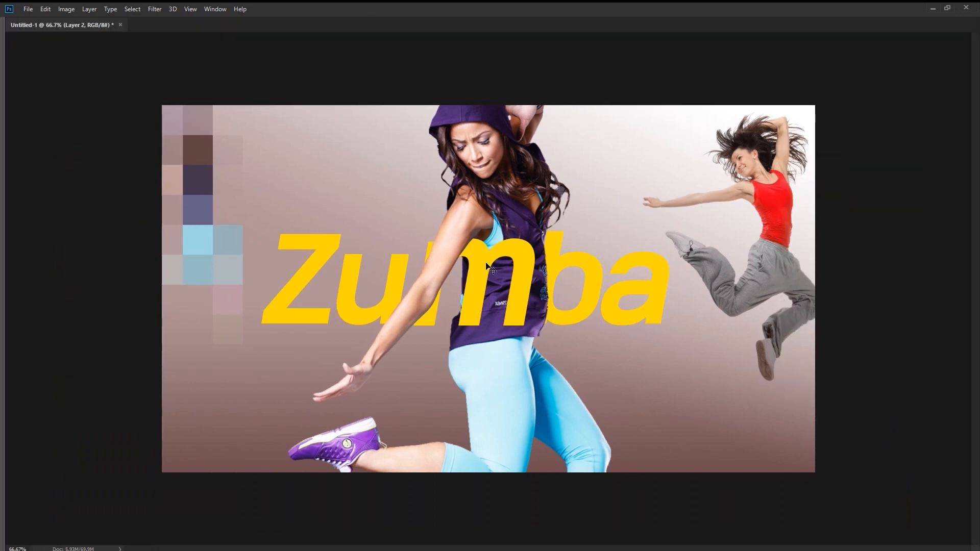
key("Tab")
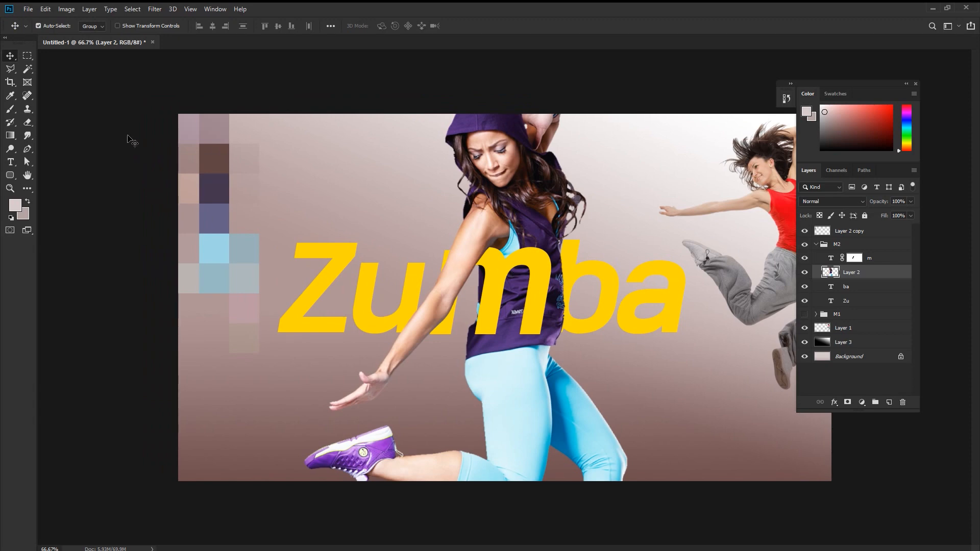
key("Tab")
key("ctrl+0")
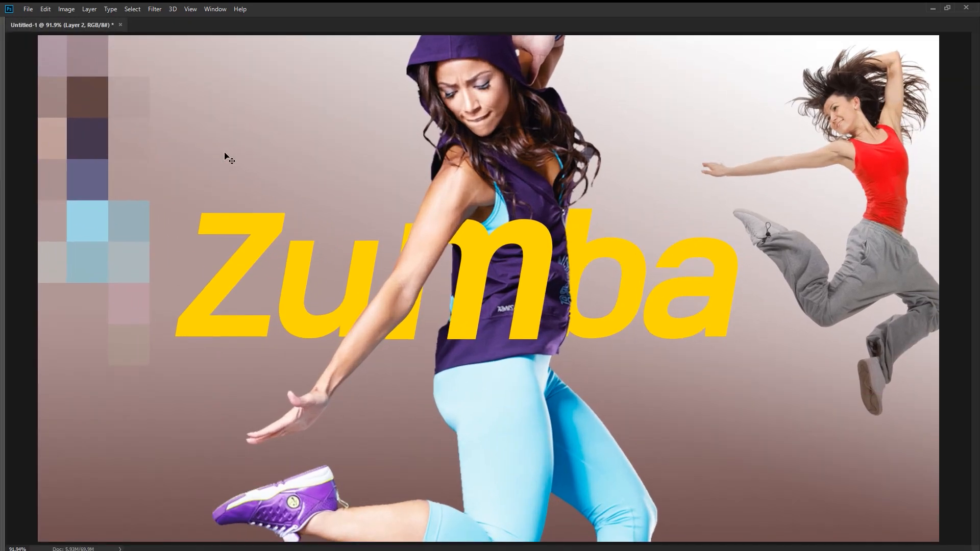
key("ctrl+minus")
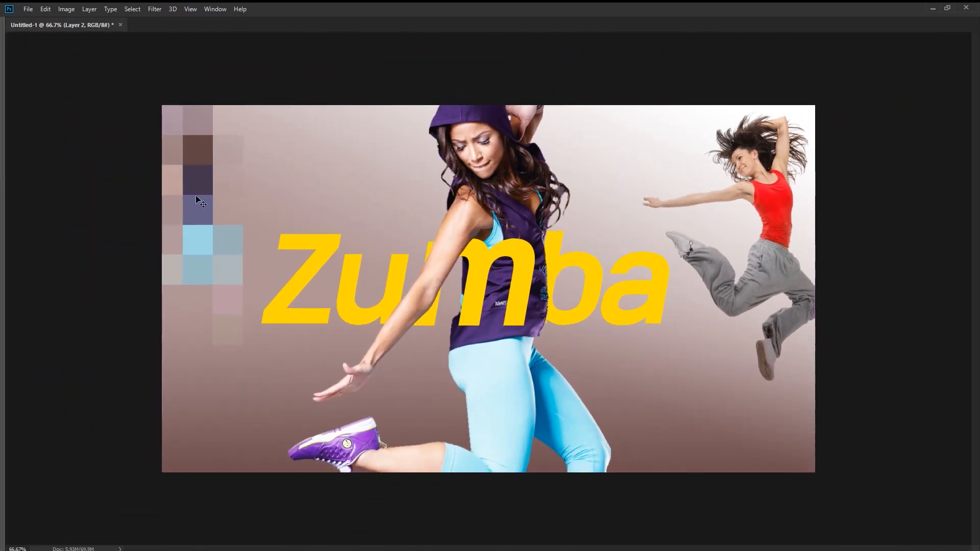
Shift the red-topped dancer inward and the mosaic squares slightly down, then hide Layer 1 and Layer 2 copy
left_click_drag(773, 276, 719, 269)
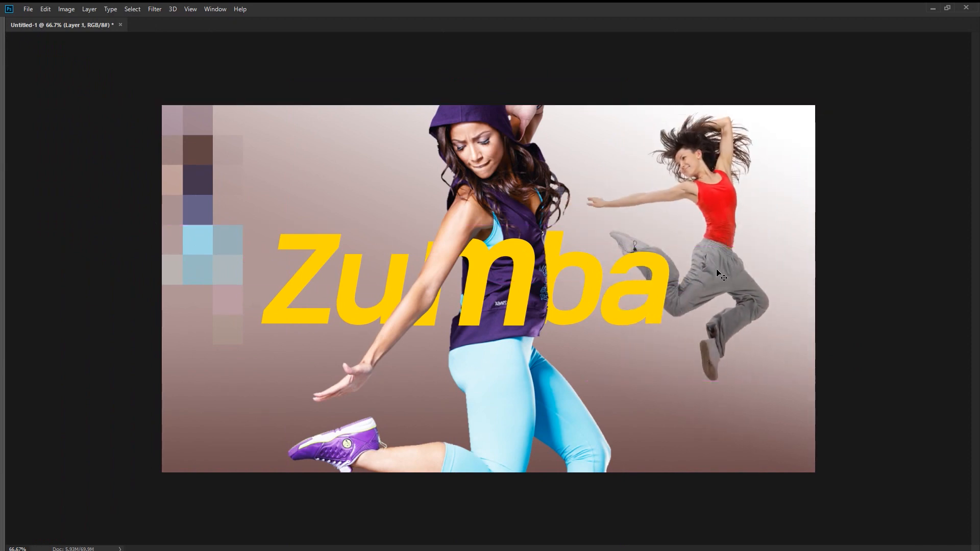
key("F7")
left_click(784, 251)
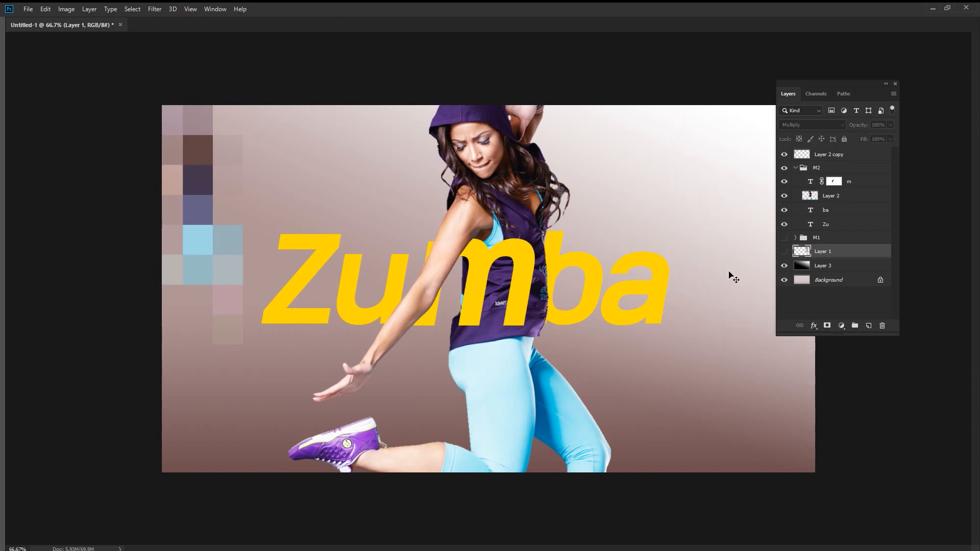
mouse_move(207, 252)
left_mouse_down()
mouse_move(176, 263)
mouse_move(212, 262)
mouse_move(205, 247)
mouse_move(202, 257)
left_mouse_up()
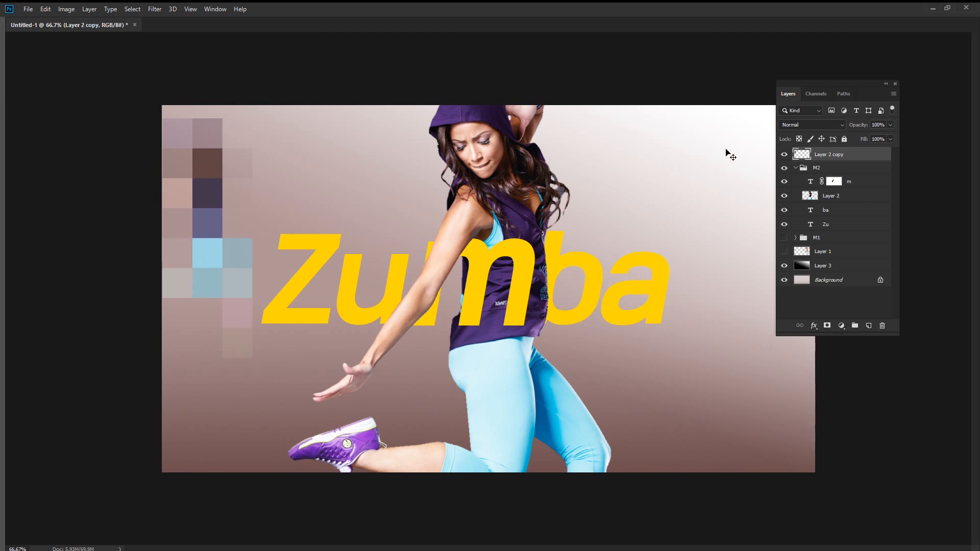
left_click(784, 155)
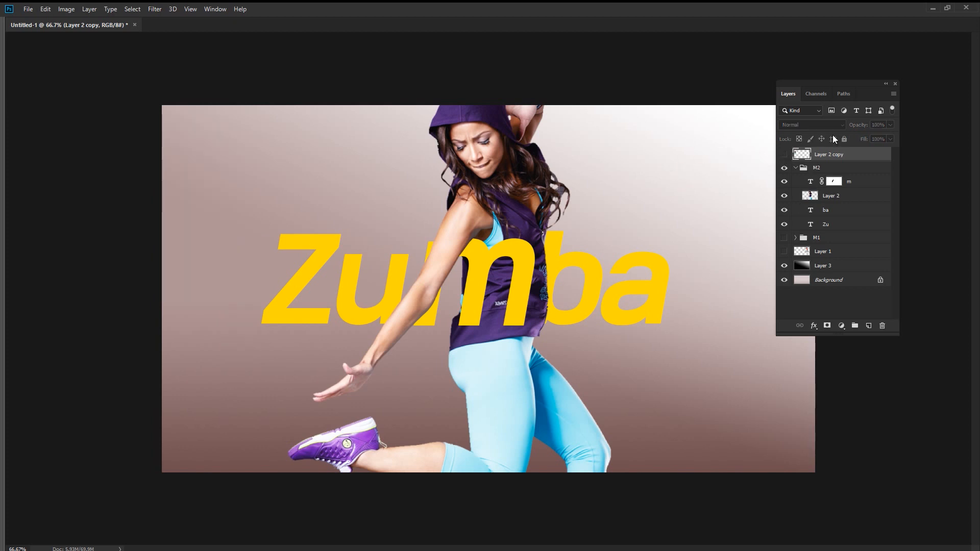
left_click_drag(829, 83, 886, 95)
key("Tab")
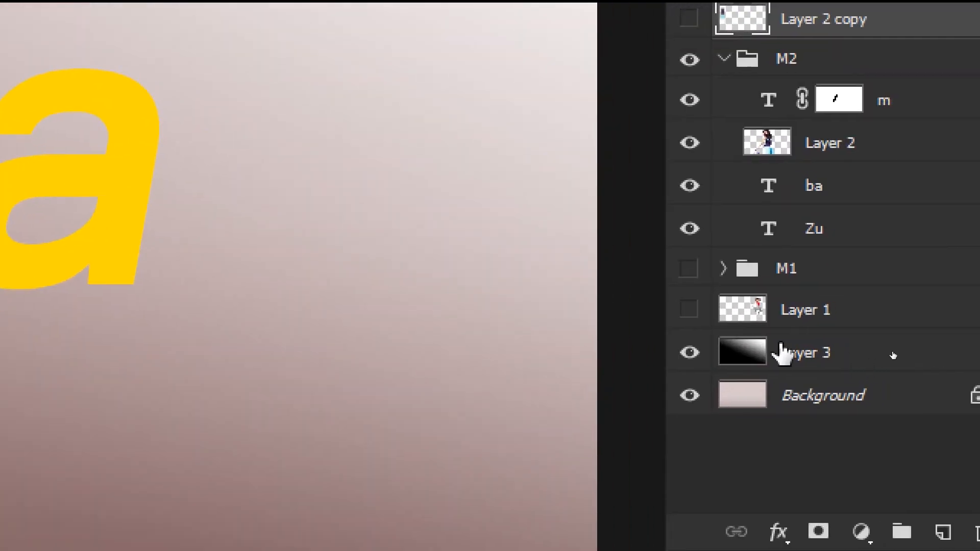
Add a new layer directly above Layer 3 and name it Mosaic+Median
left_click(817, 359)
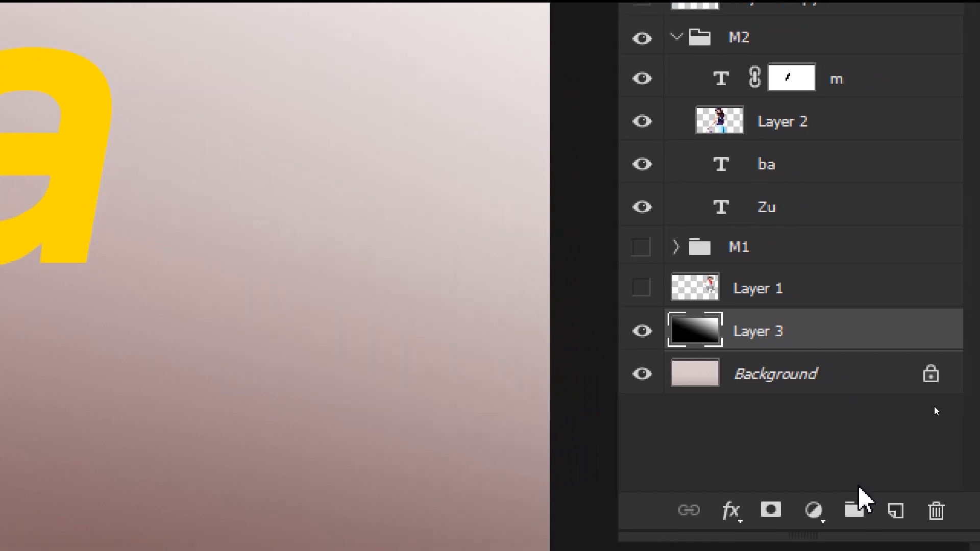
left_click(879, 491)
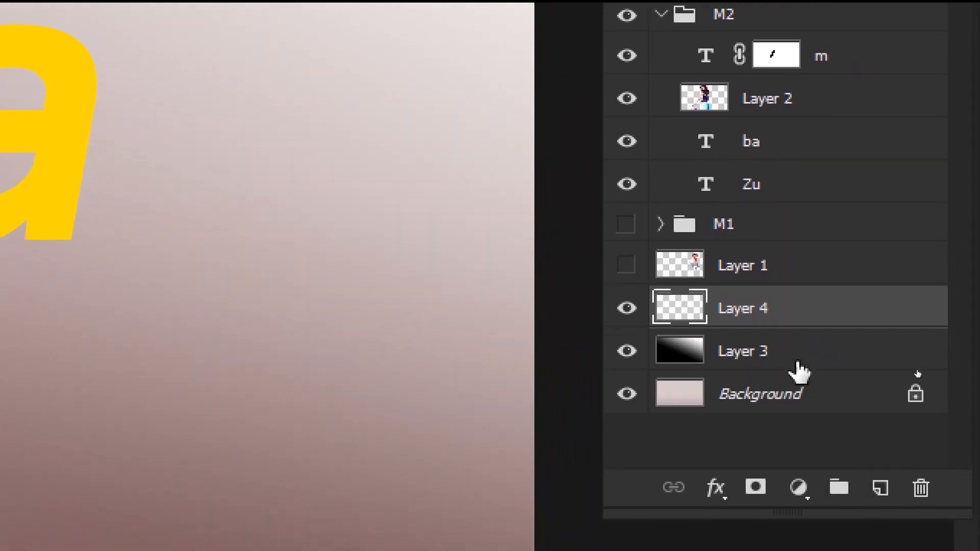
double_click(749, 308)
type("Mo")
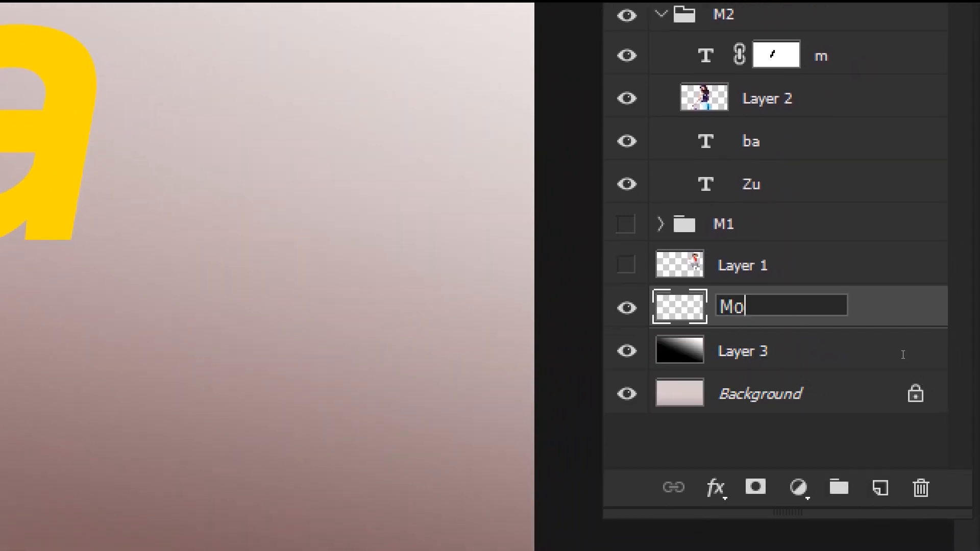
type("saic+Mediaan")
key("Return")
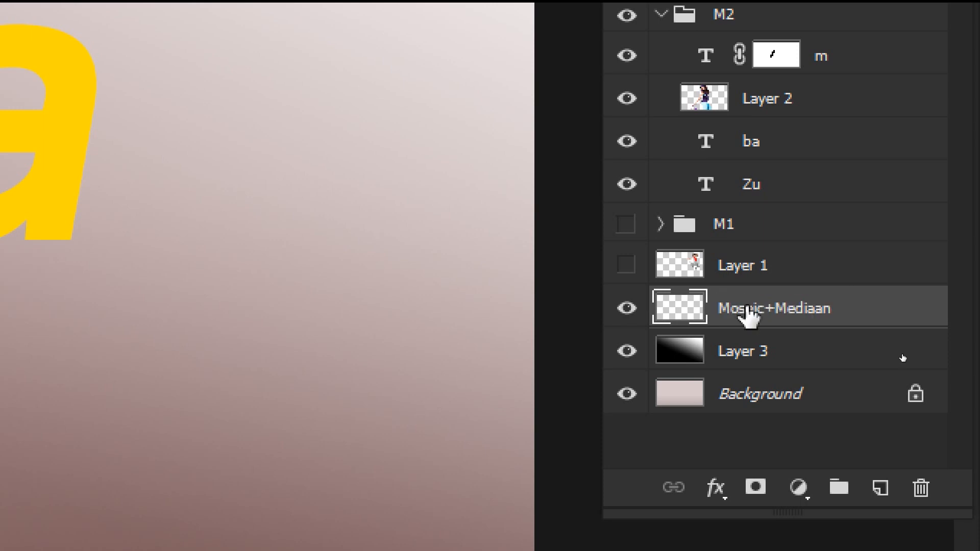
double_click(800, 308)
left_click(828, 308)
key("BackSpace")
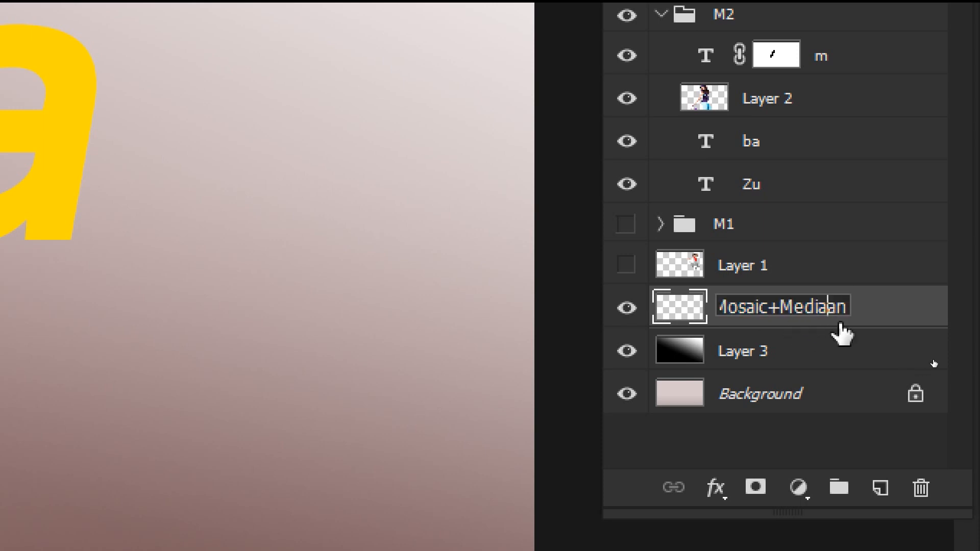
key("Return")
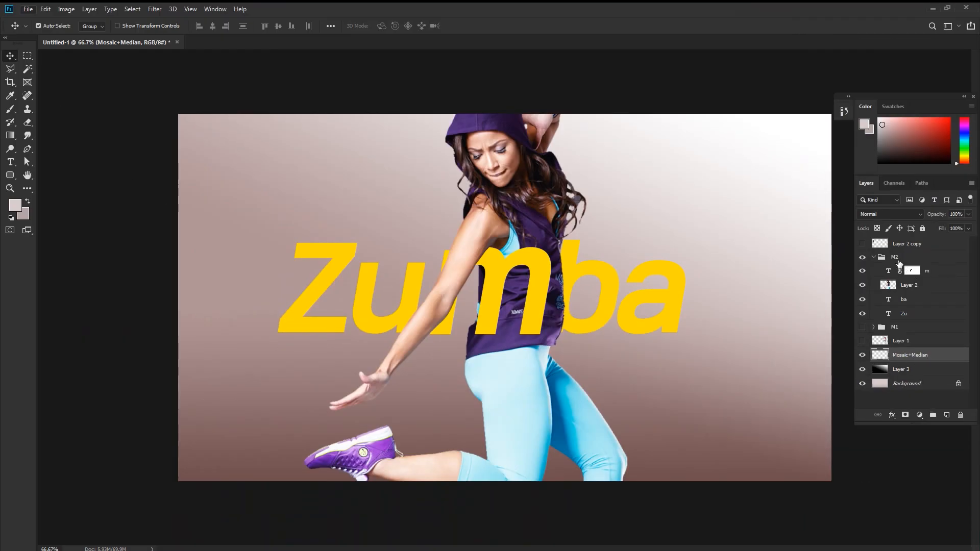
Collapse the M2 group, scale it down proportionally with Free Transform and reposition it near the canvas centre with the whole hood showing
left_click(874, 258)
left_click(895, 260)
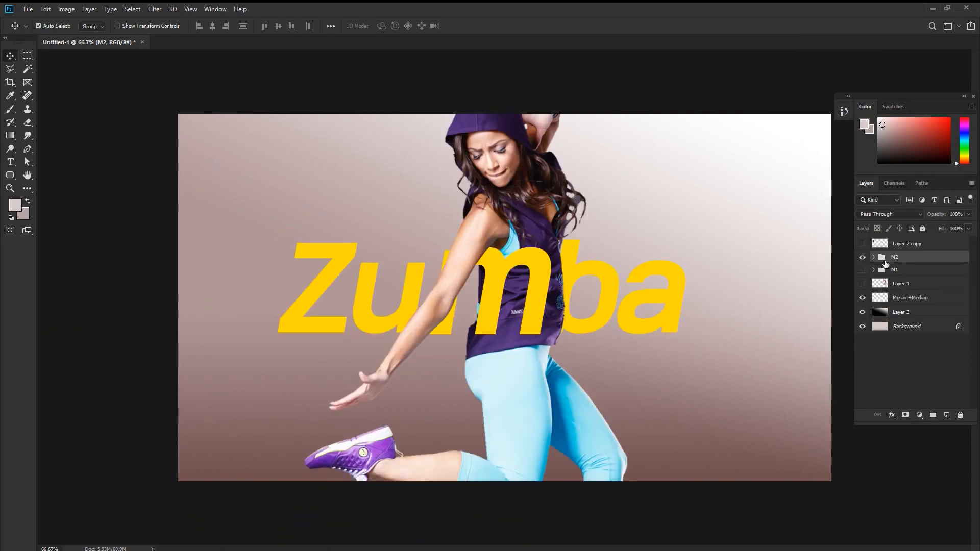
key("ctrl+t")
left_click_drag(543, 252, 617, 267)
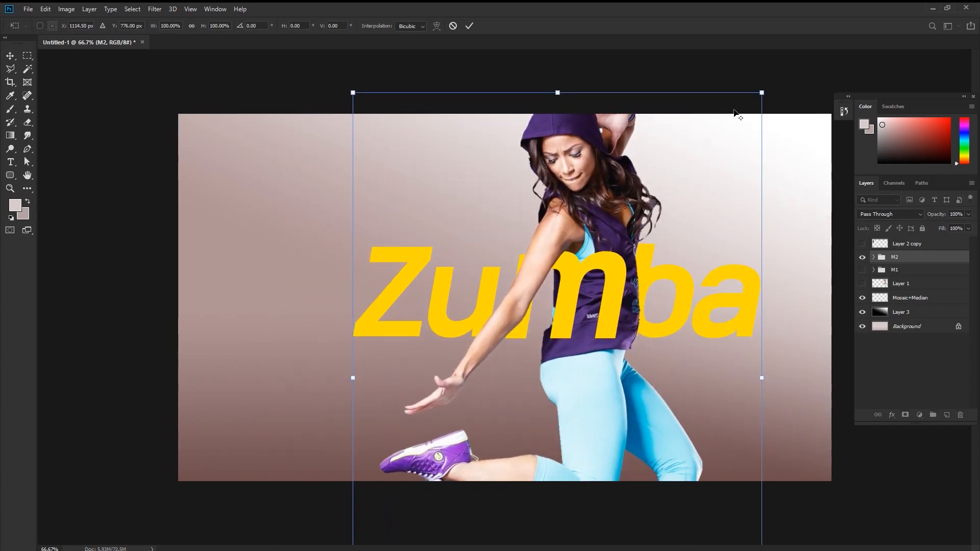
left_click_drag(761, 93, 722, 146)
left_click_drag(670, 210, 650, 183)
left_click_drag(709, 118, 705, 126)
left_click_drag(648, 194, 611, 199)
key("Return")
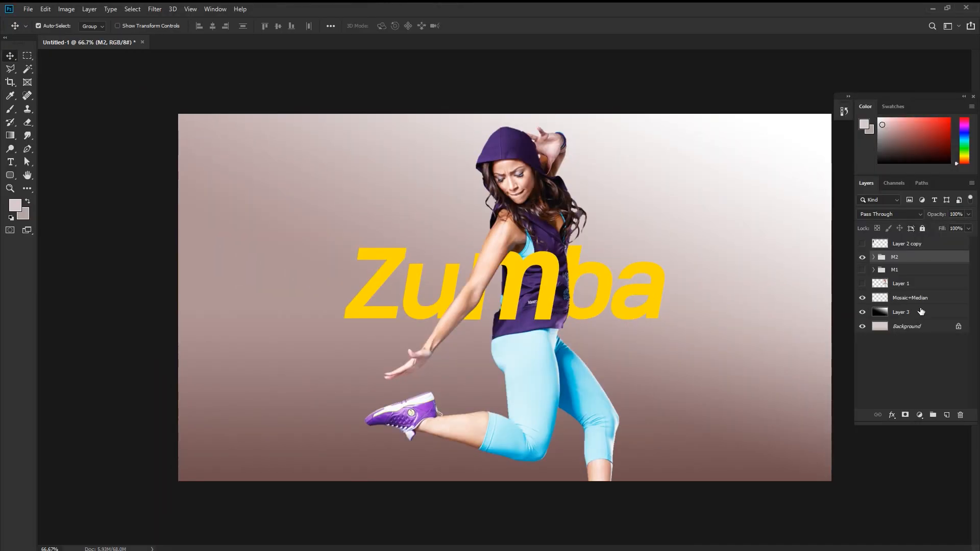
Make the Mosaic+Median layer active and ready the Brush tool with white as foreground and black as background
left_click(913, 302)
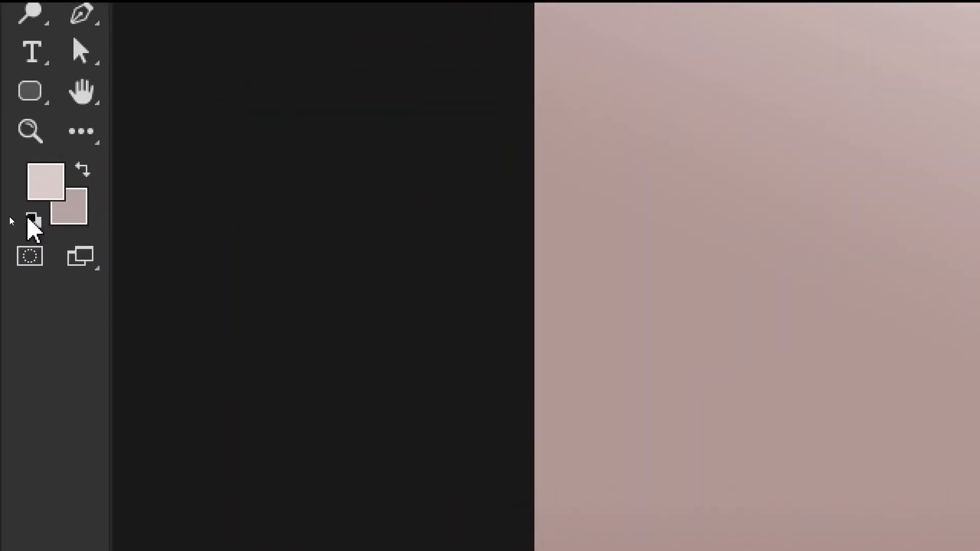
left_click(11, 215)
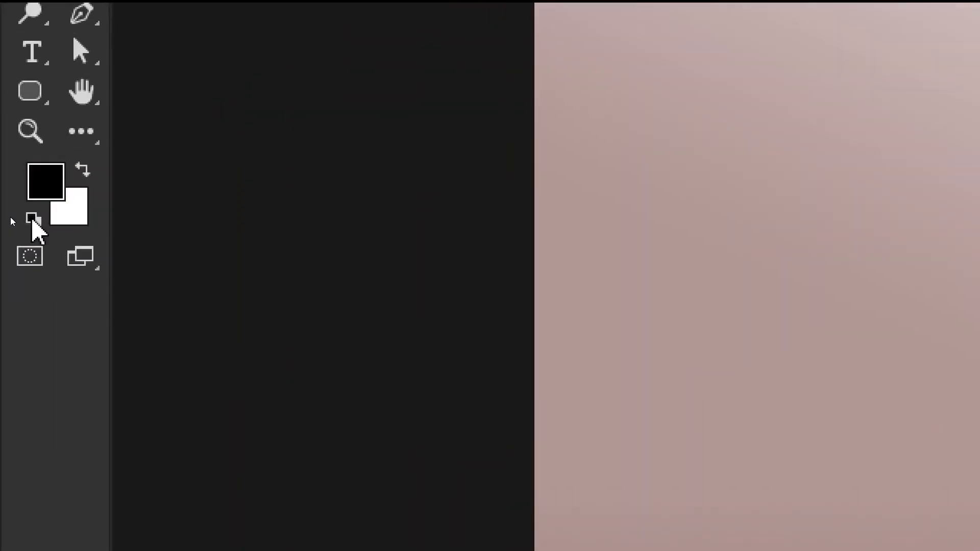
left_click(83, 170)
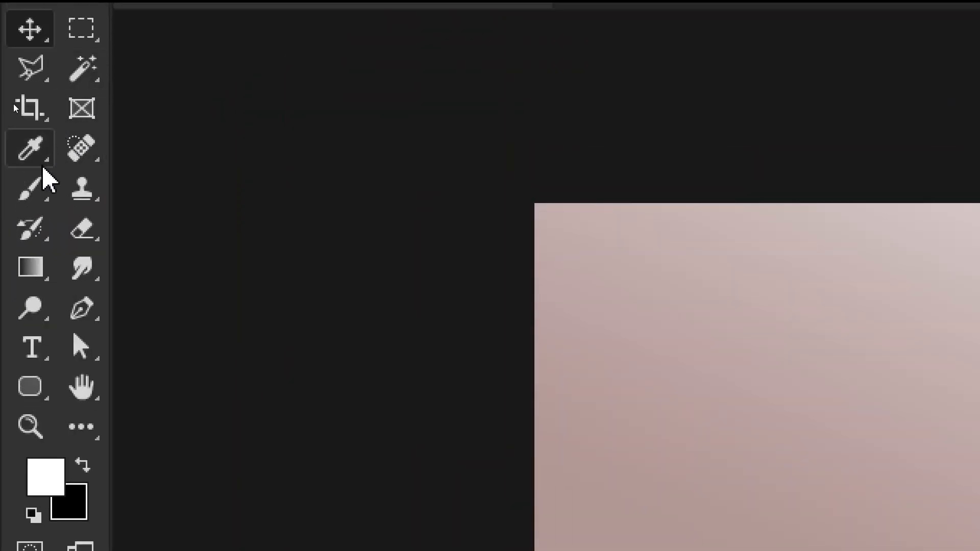
left_click(29, 188)
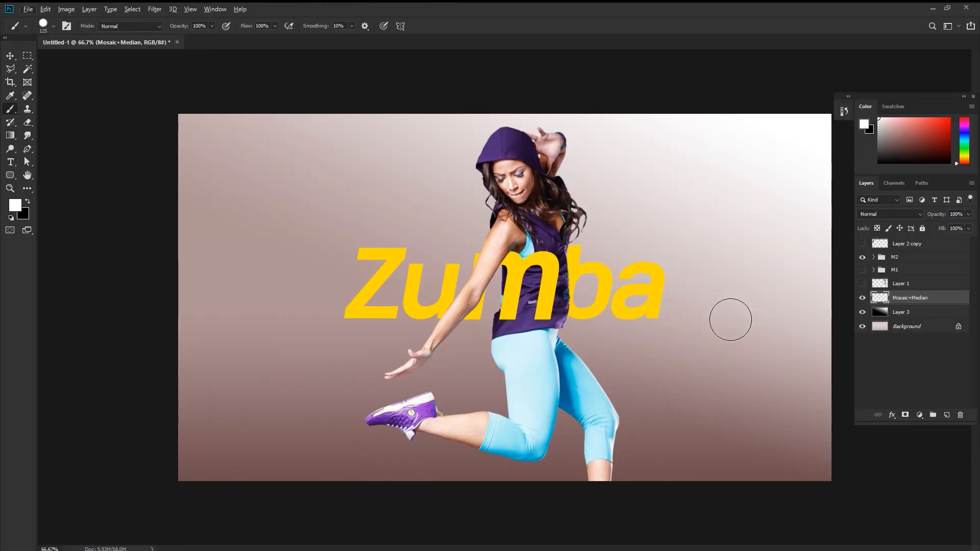
key("alt")
left_click_drag(747, 418, 748, 464)
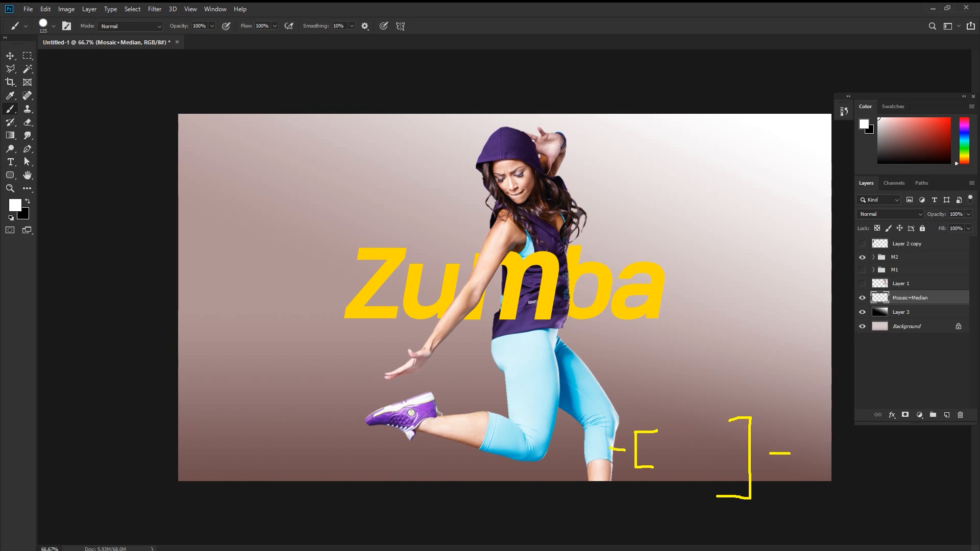
key("Escape")
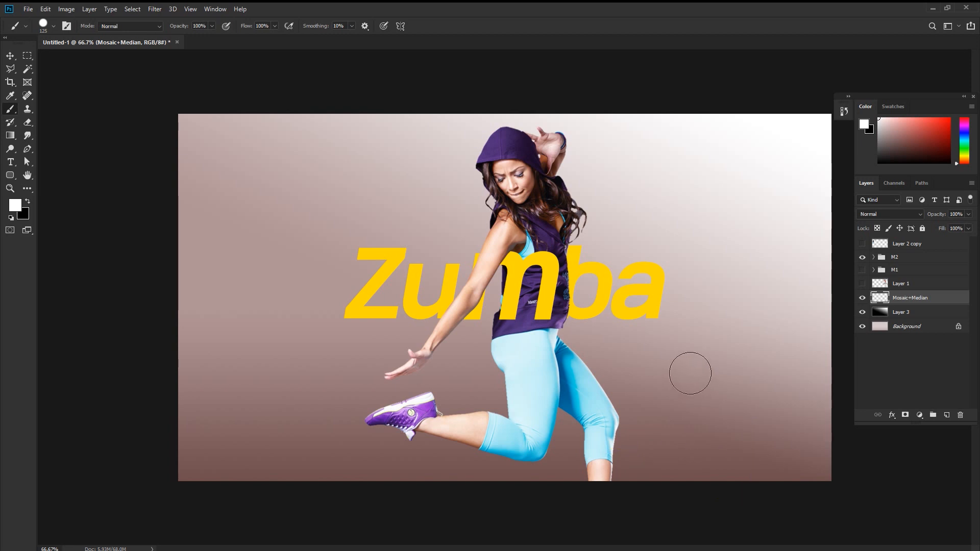
Enlarge the brush tip to about four times its diameter
key("bracketright")
key("bracketright")
key("bracketright")
key("bracketright")
key("bracketright")
key("bracketright")
key("bracketright")
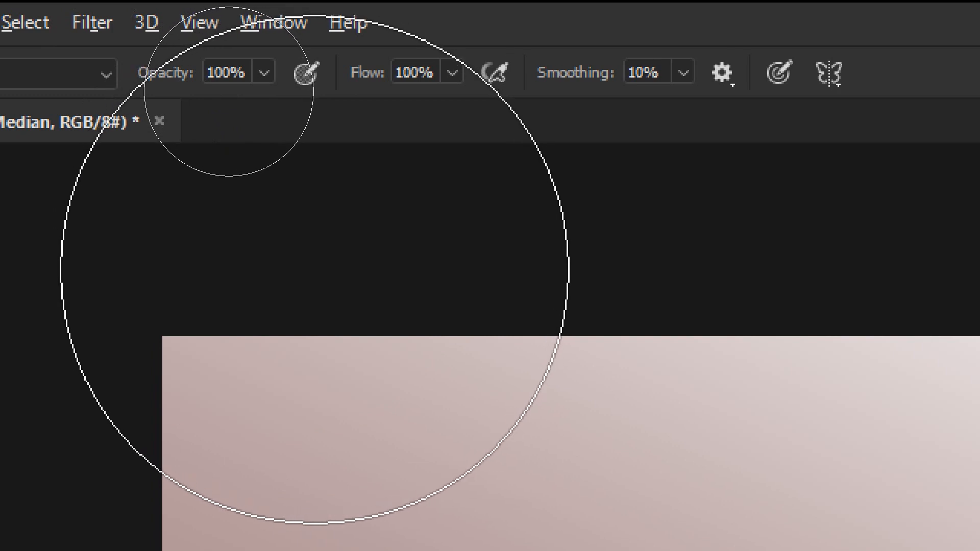
Try brush opacities of 80% and 50%, and return the opacity to 100%
key("8")
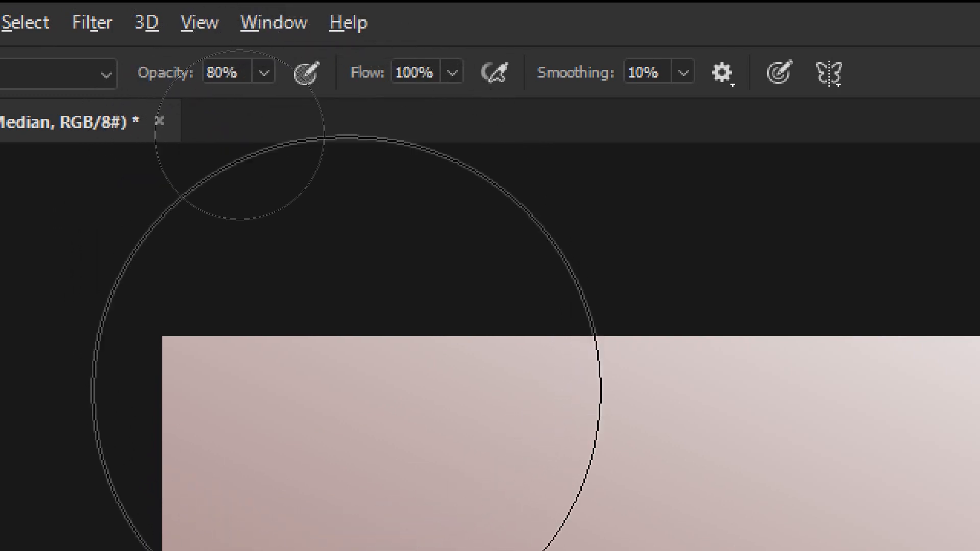
key("5")
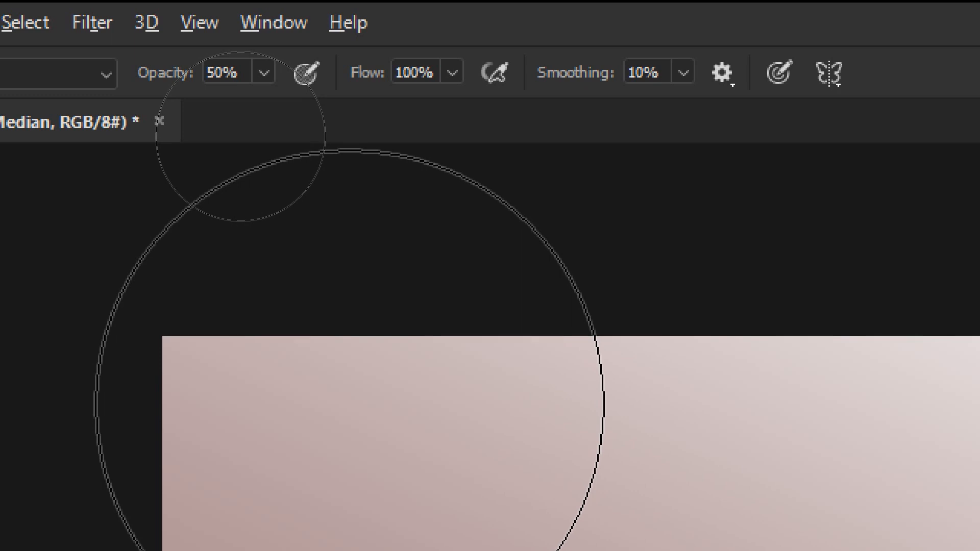
key("0")
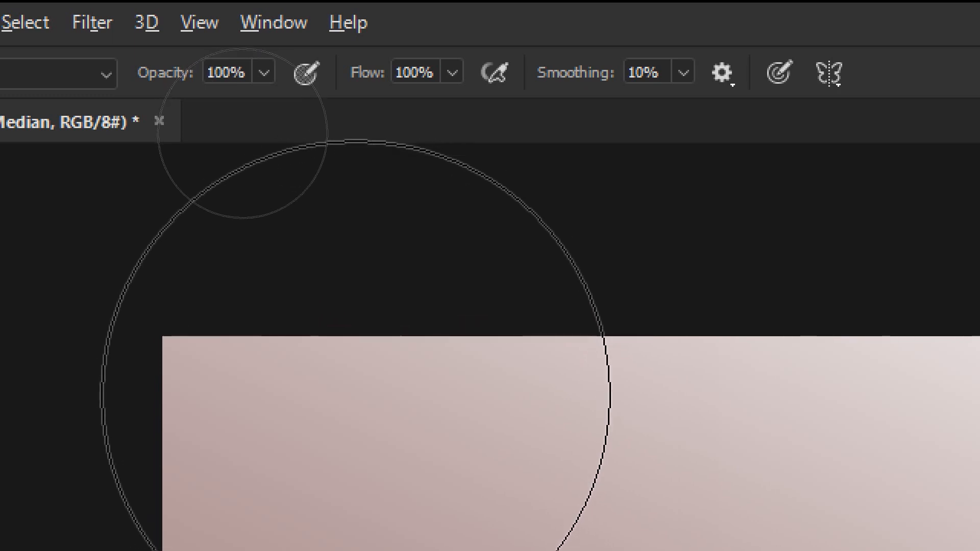
Reduce the brush size to 300 px and choose the Soft Round preset with 0% hardness
key("bracketleft")
key("bracketleft")
key("bracketleft")
key("bracketleft")
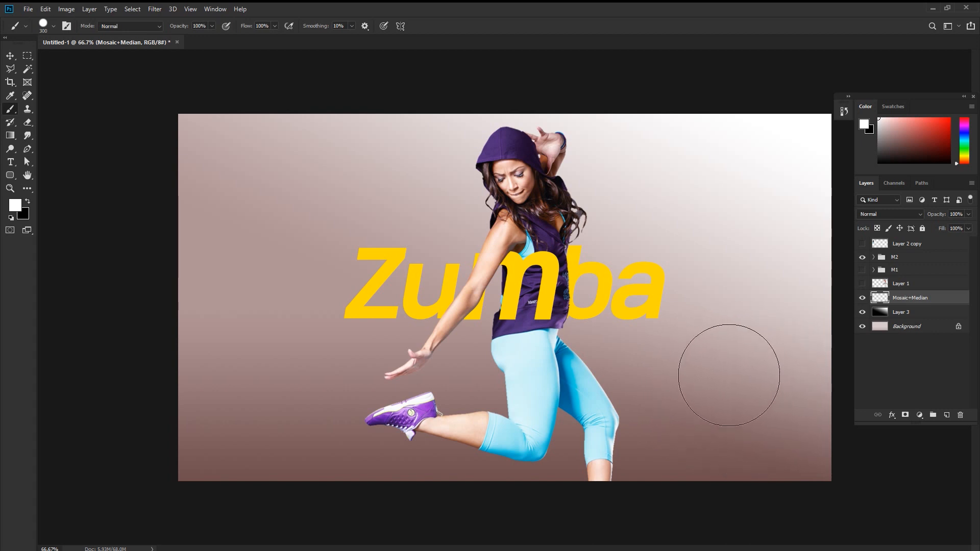
right_click(733, 377)
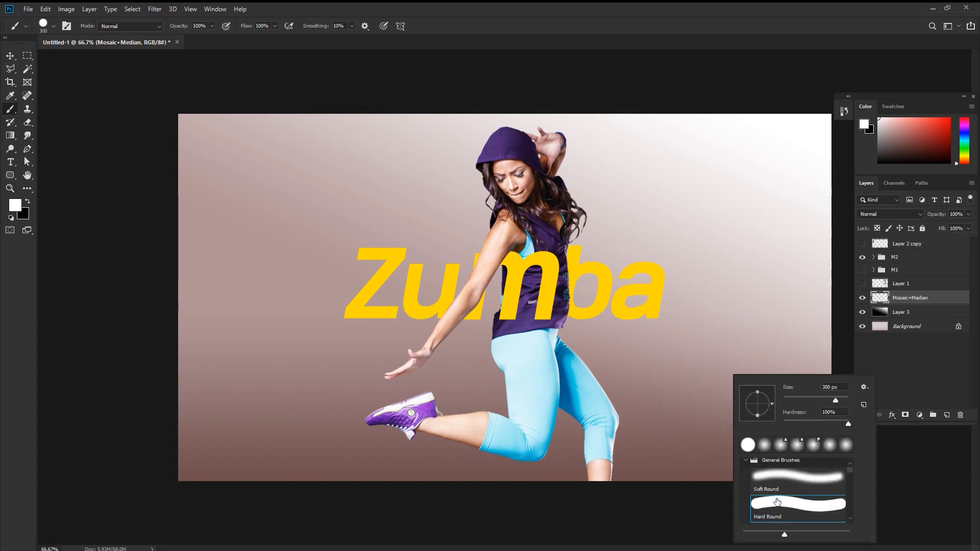
left_click(775, 481)
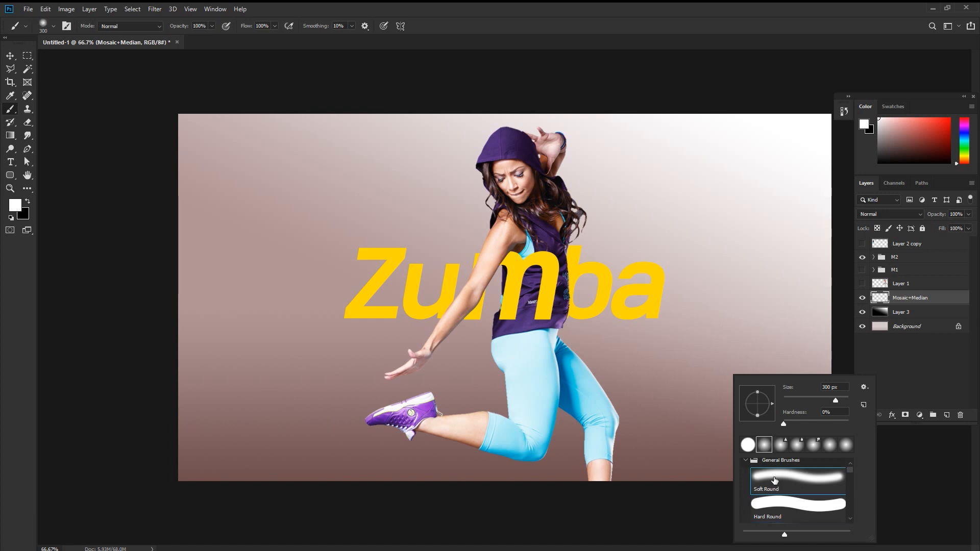
left_click(772, 514)
left_click(774, 484)
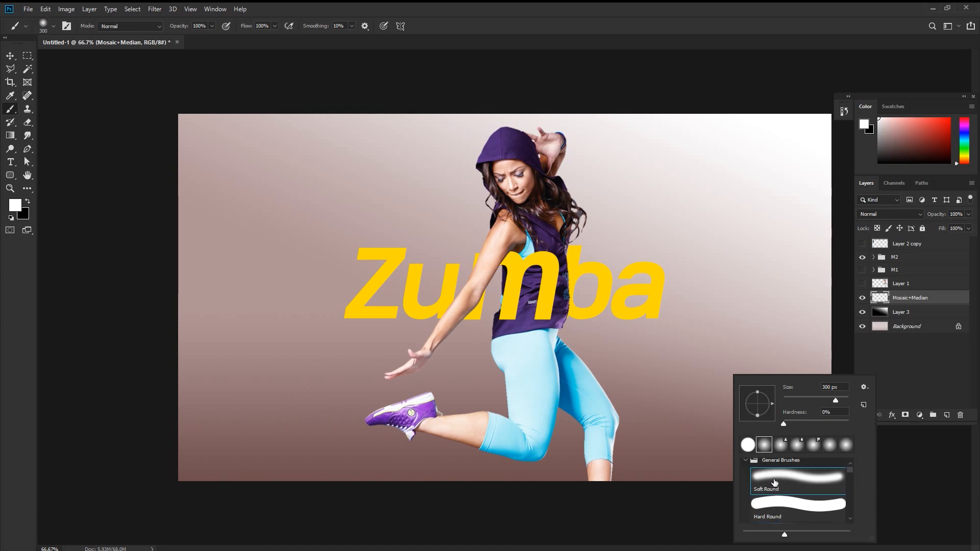
left_click(702, 24)
Compare the Hard Round and Soft Round brush presets, ending on Soft Round
right_click(300, 210)
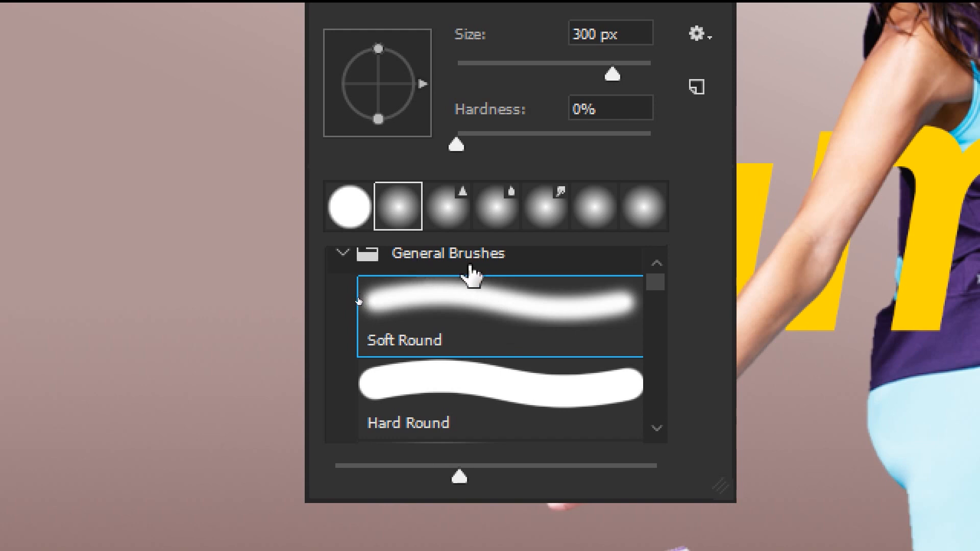
left_click(457, 390)
left_click(461, 329)
left_click(459, 394)
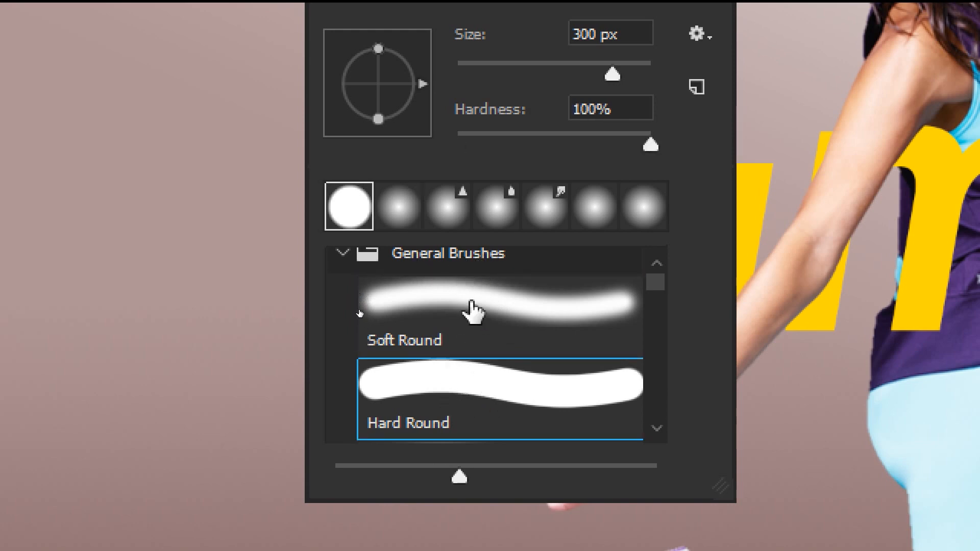
left_click(469, 306)
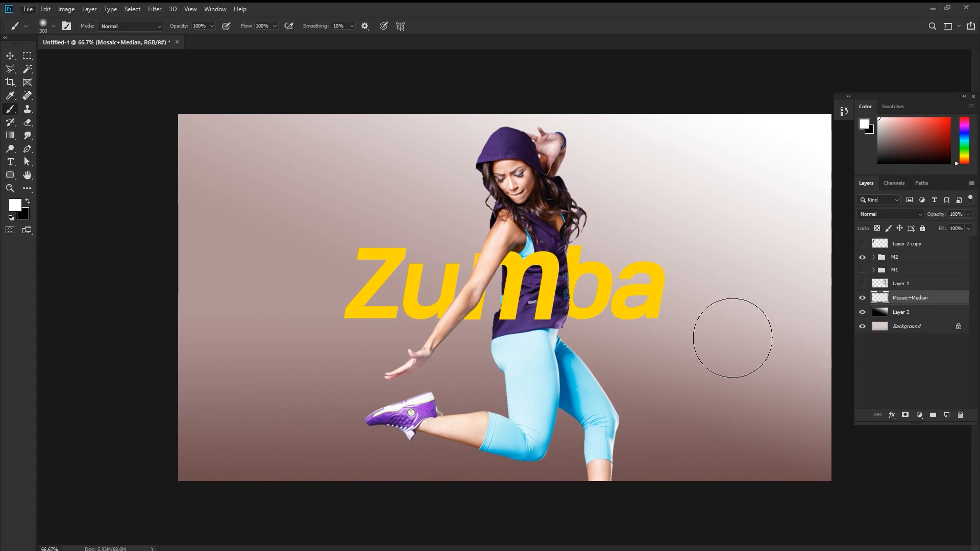
Enlarge the soft brush to 600 px and paint one white spot on the Mosaic+Median layer beside the letter "a"
key("bracketright")
key("bracketright")
key("bracketright")
left_click(734, 340)
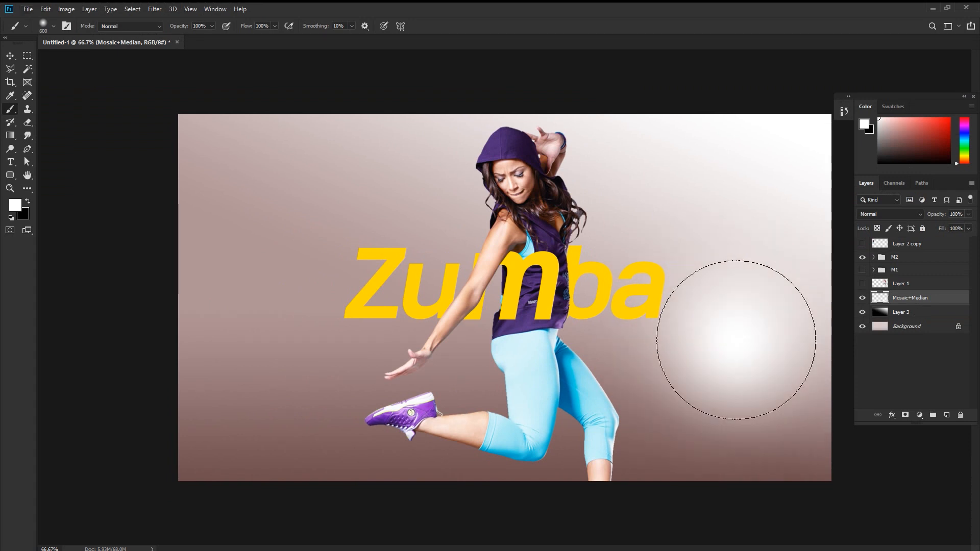
Paint a 600 px soft white spot beside the Zumba text on the Mosaic+Median layer and a small one near the dancer's shoulder
left_click(735, 340)
key("bracketleft")
key("bracketleft")
key("bracketleft")
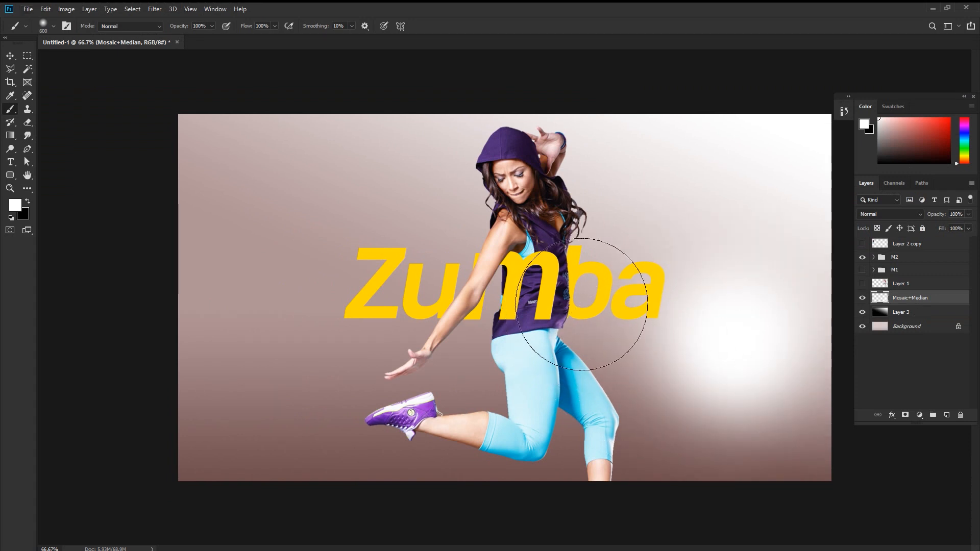
key("bracketleft")
key("bracketleft")
key("bracketleft")
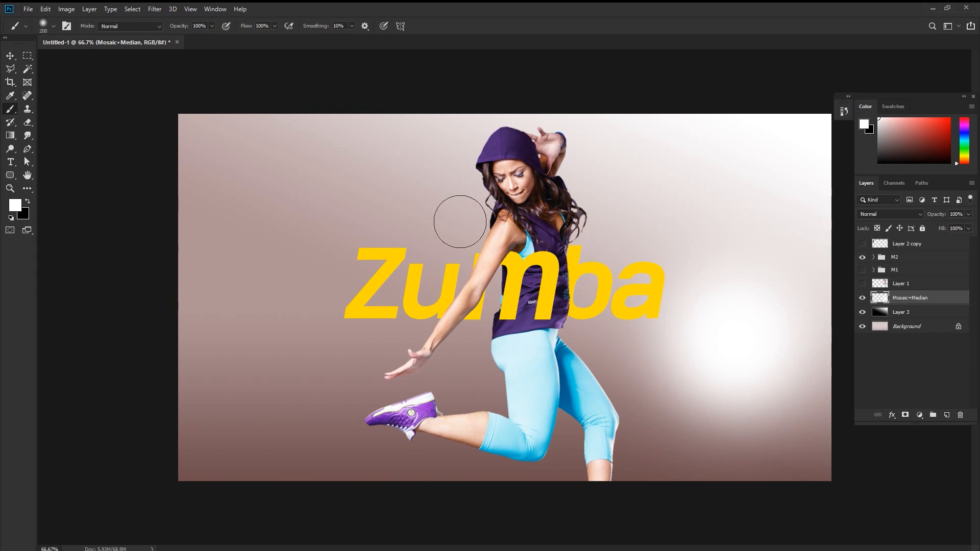
left_click(459, 223)
left_click(458, 223)
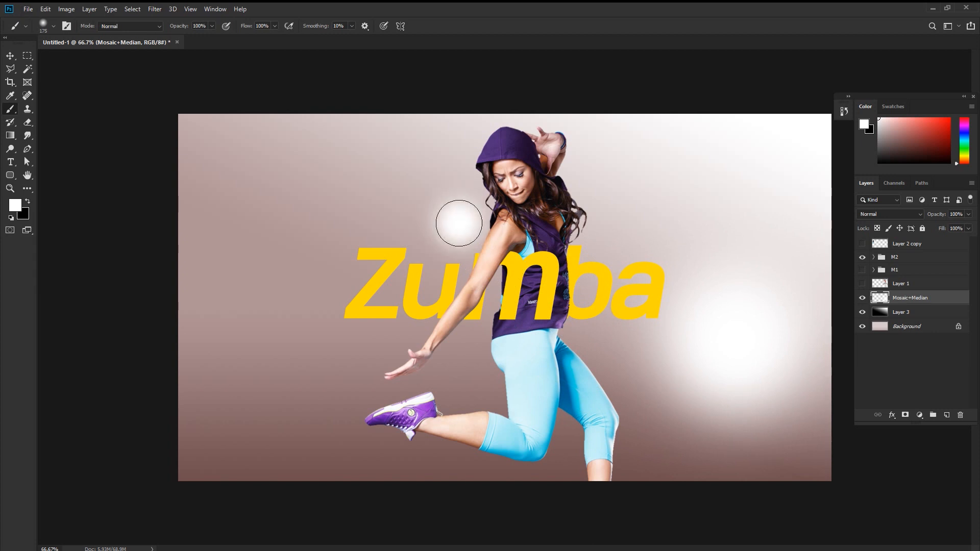
Paint a large soft white spot behind the dancer's knees and enlarge the one beside the Zumba text with a 700 px brush
key("bracketright")
key("bracketright")
key("bracketright")
key("bracketright")
key("bracketright")
key("bracketright")
key("bracketright")
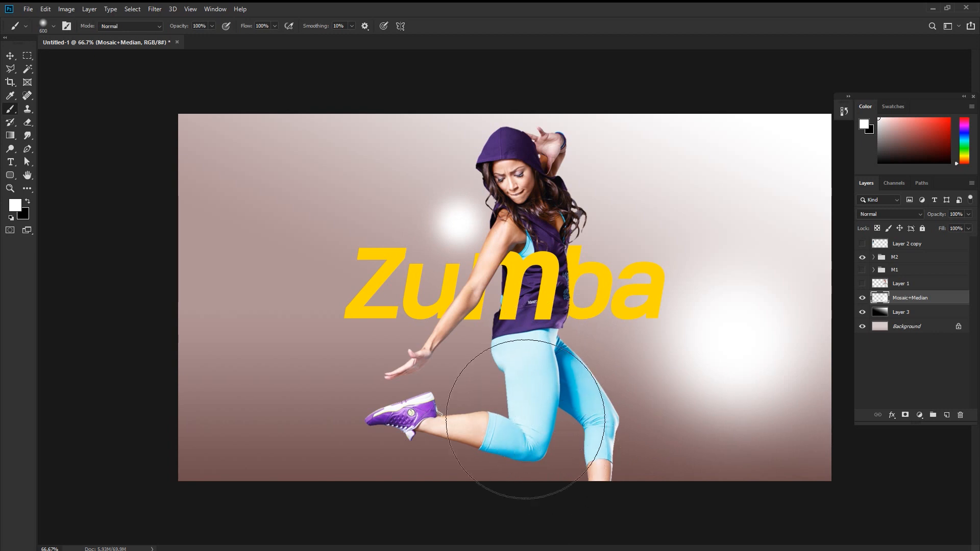
left_click(494, 440)
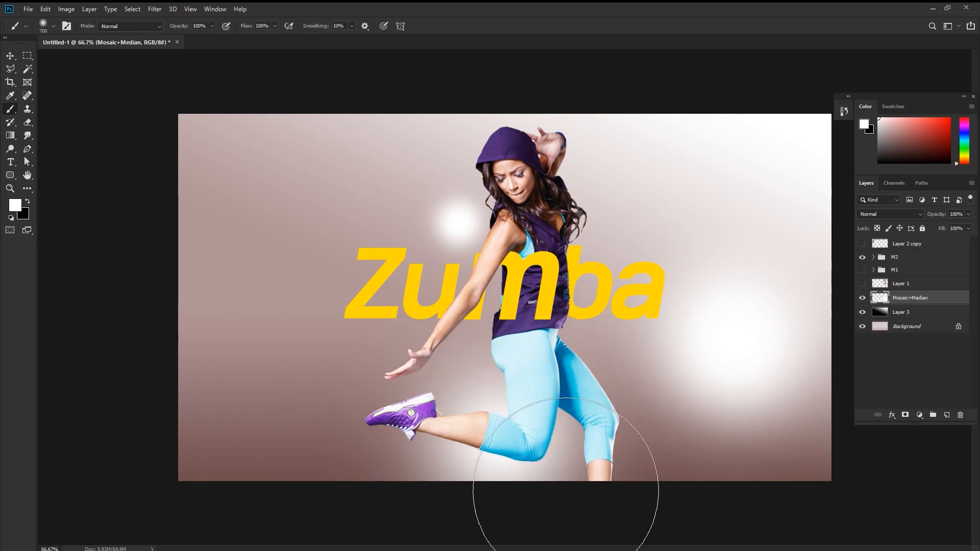
left_click(738, 356)
left_click(744, 342)
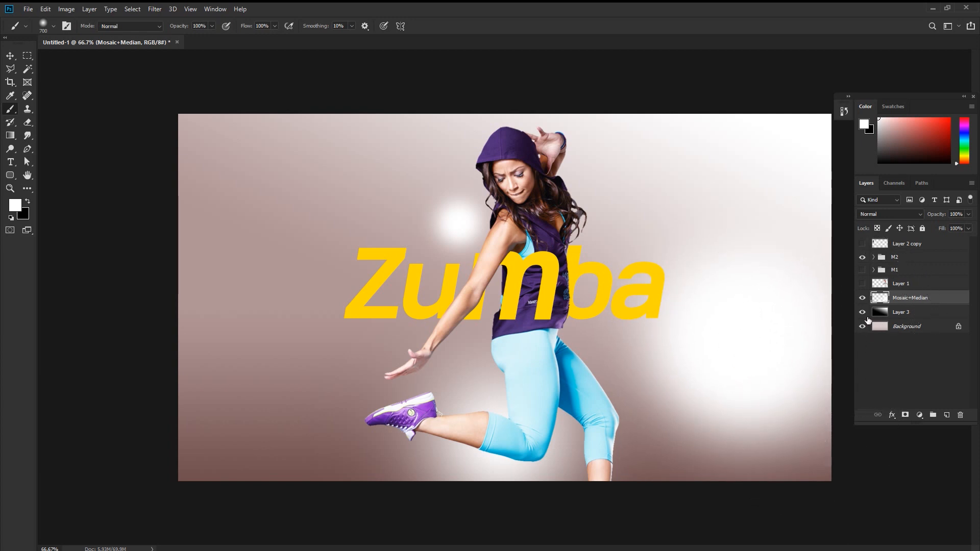
Hide and show Layer 3, and try moving the painted white spots with the Move tool
left_click(861, 312)
left_click(862, 312)
left_click(11, 56)
left_click_drag(690, 339, 720, 349)
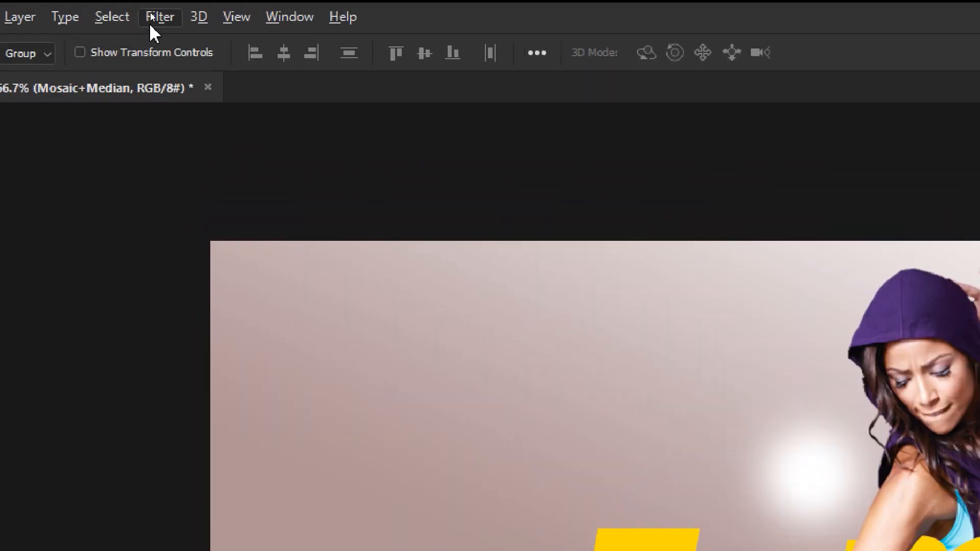
Apply a Mosaic filter with a cell size of 117 square to the Mosaic+Median layer
left_click(155, 9)
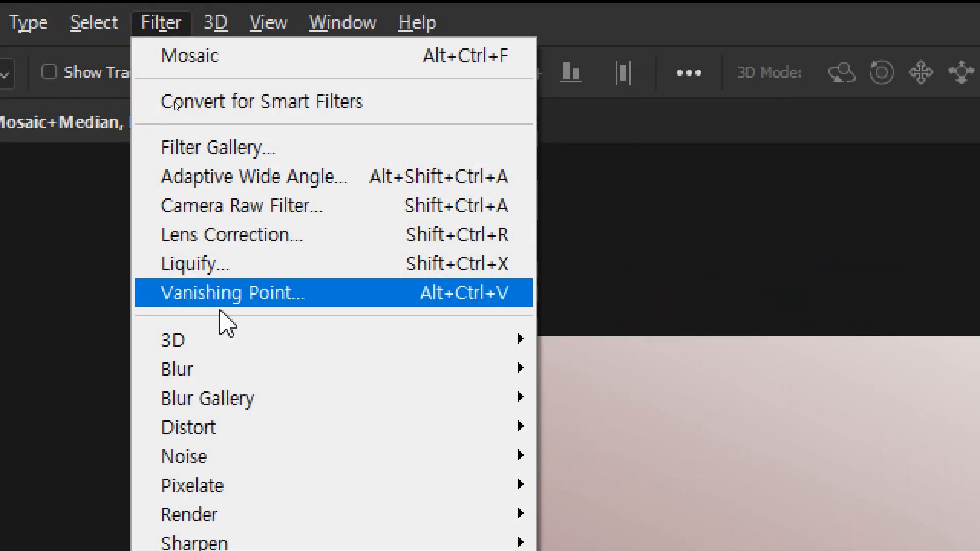
mouse_move(227, 485)
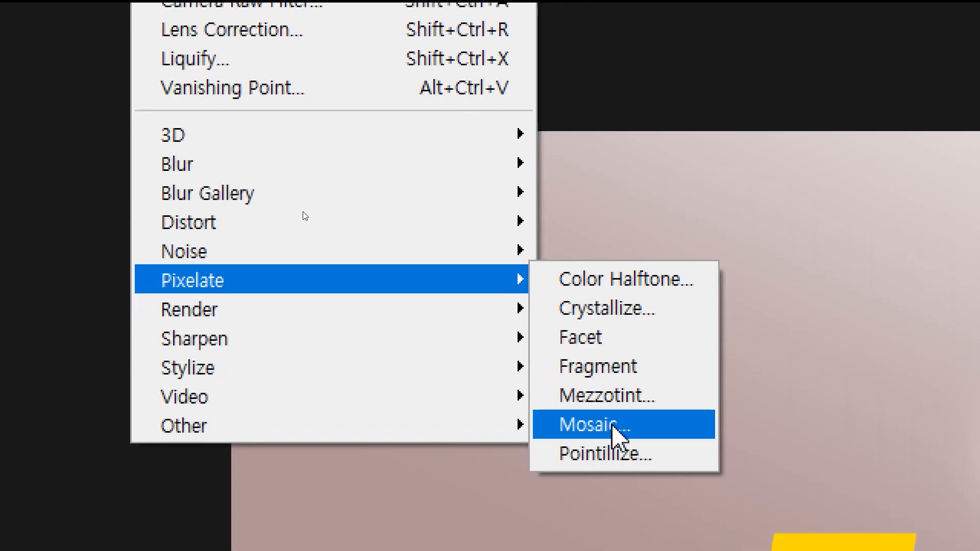
left_click(623, 429)
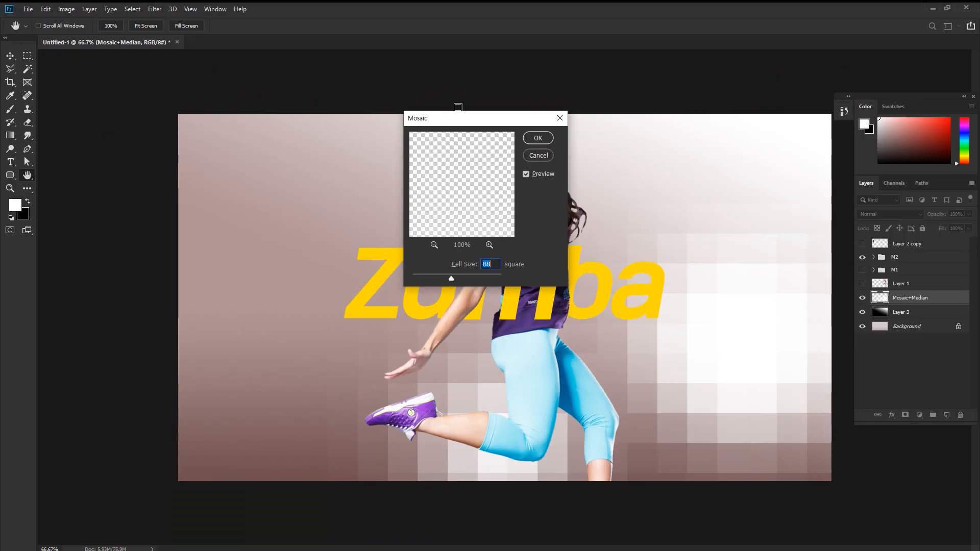
left_click_drag(458, 119, 233, 115)
mouse_move(229, 268)
left_mouse_down()
mouse_move(201, 274)
mouse_move(253, 274)
mouse_move(238, 273)
left_mouse_up()
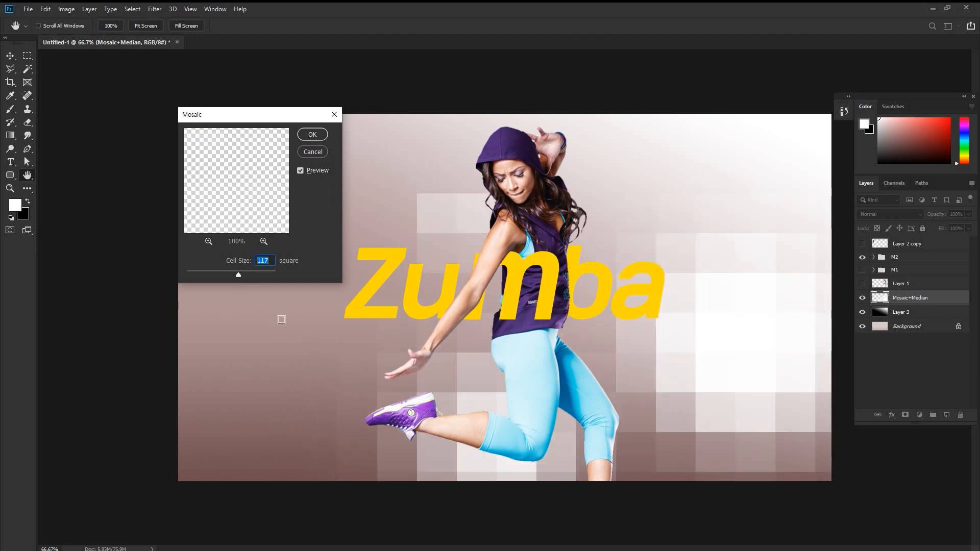
left_click(312, 136)
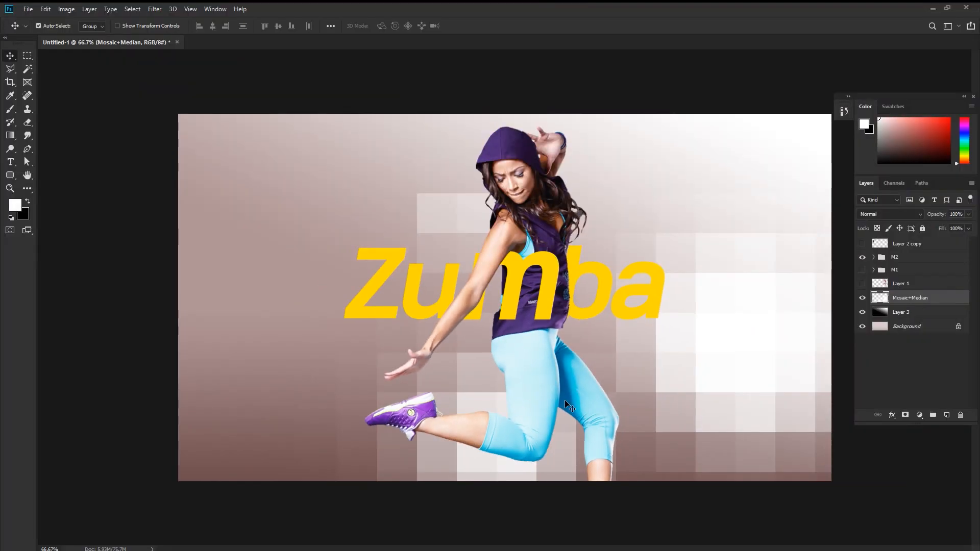
Shift the mosaic layer slightly toward the canvas's lower-right corner and scale it up to about 110%
left_click_drag(705, 444, 720, 455)
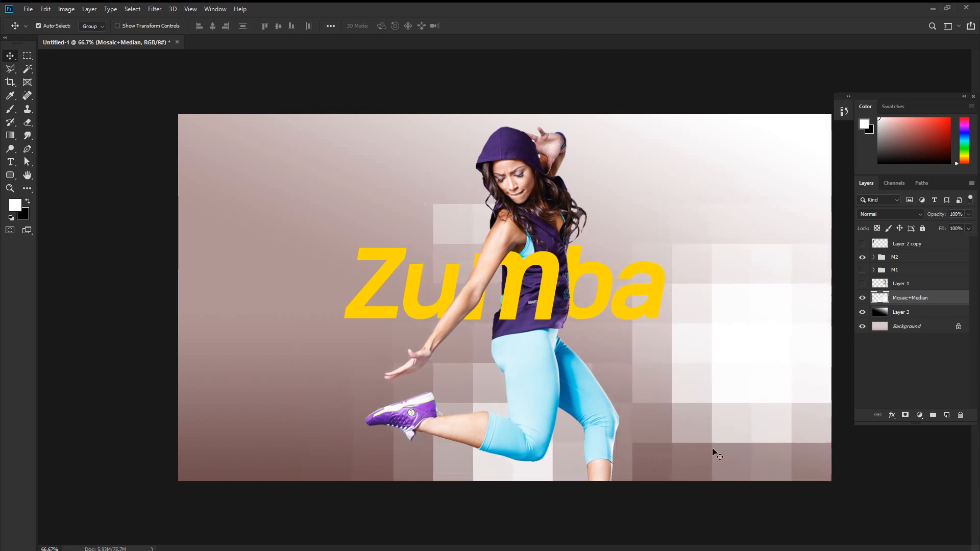
key("ctrl+t")
left_click_drag(310, 168, 261, 131)
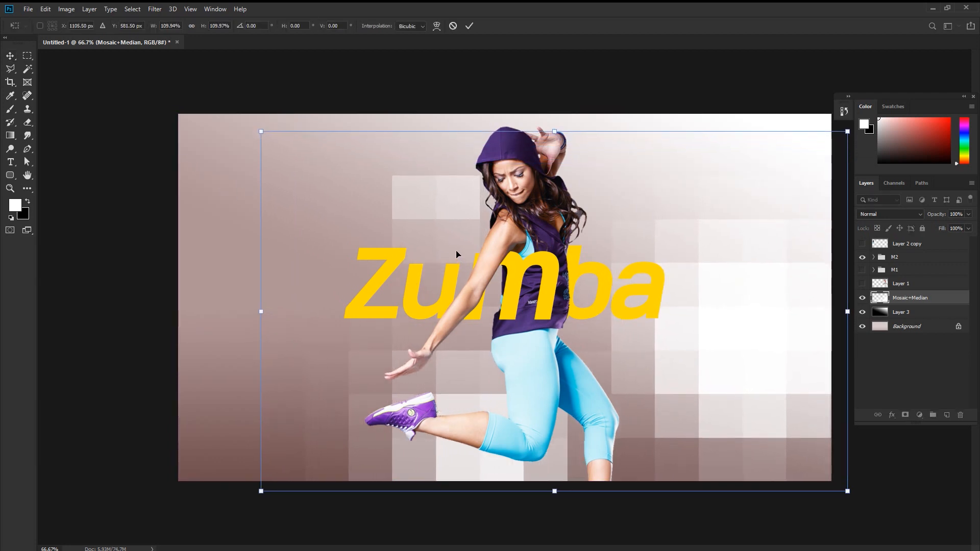
key("Return")
mouse_move(733, 367)
left_mouse_down()
mouse_move(733, 408)
mouse_move(735, 372)
left_mouse_up()
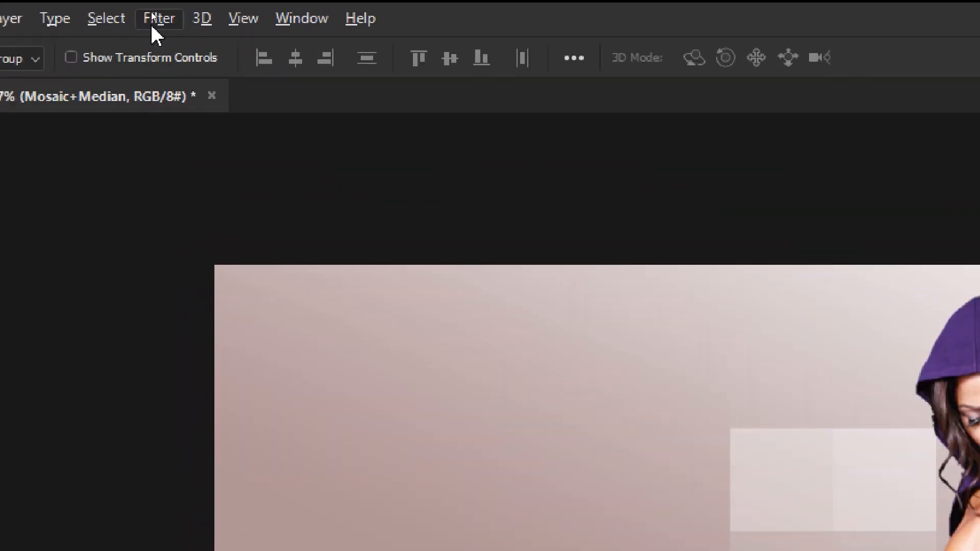
Round the mosaic blocks' corners by applying a Median noise filter with a radius of 23 pixels
left_click(155, 20)
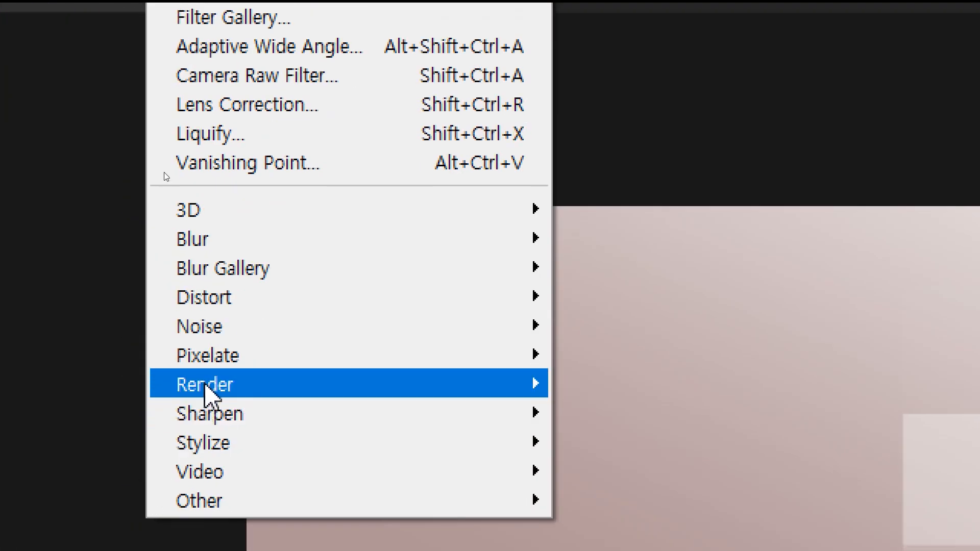
mouse_move(220, 329)
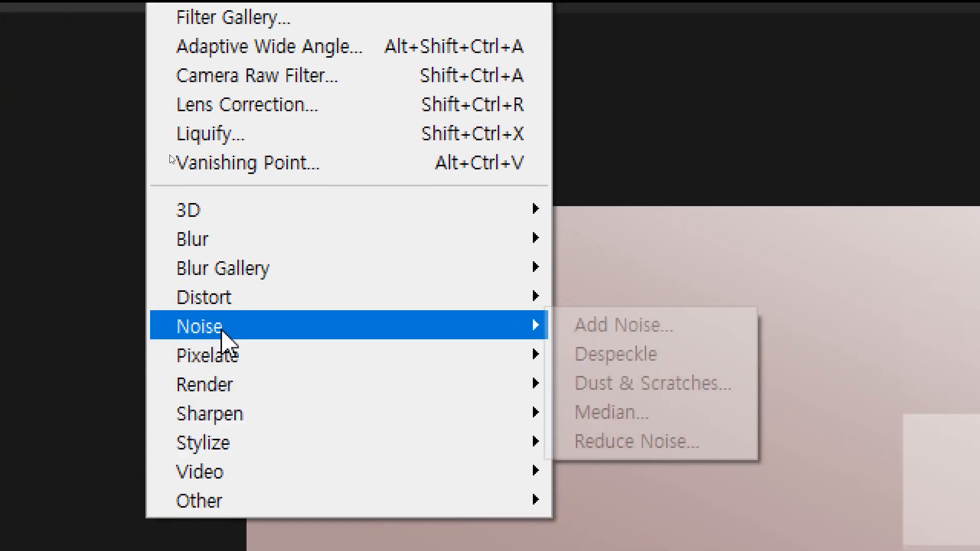
left_click(619, 422)
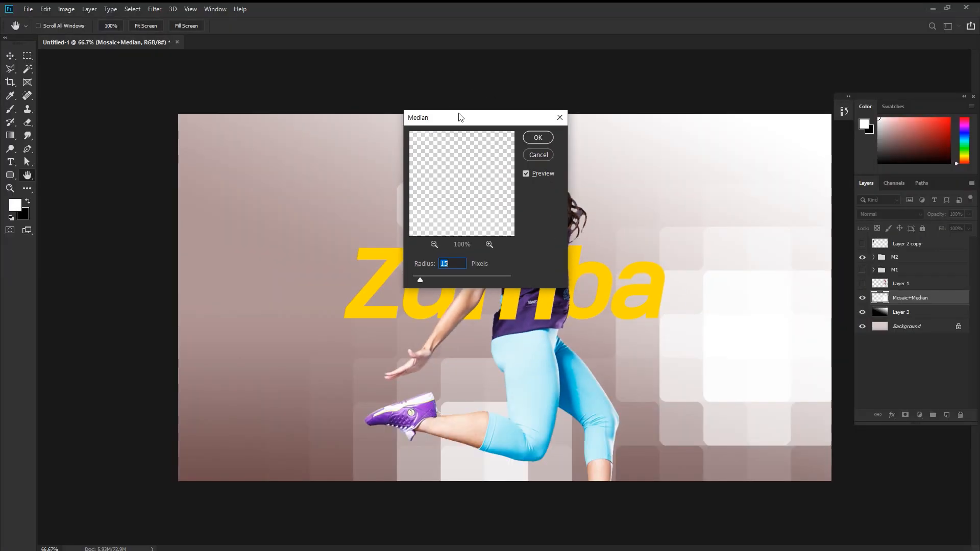
left_click_drag(435, 49, 300, 363)
left_click_drag(414, 220, 501, 238)
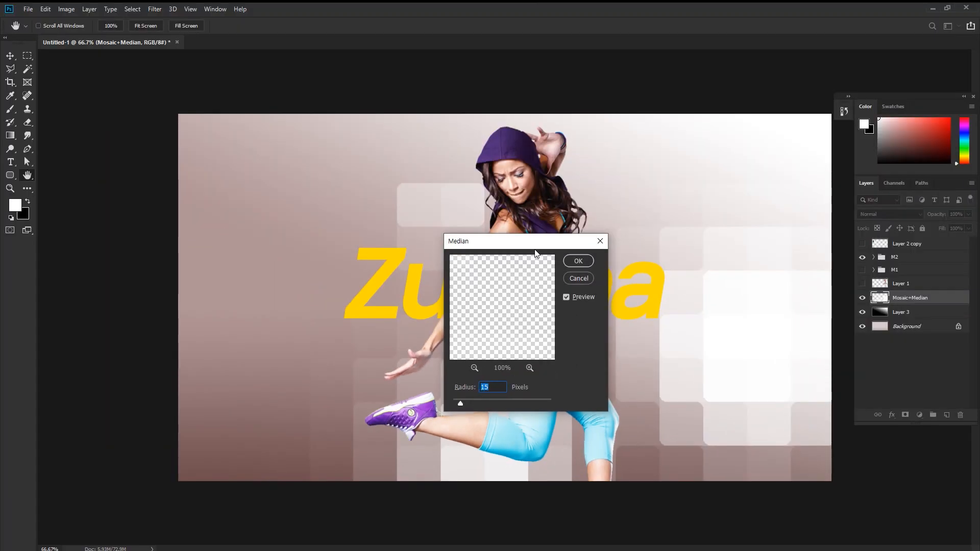
left_click_drag(534, 250, 436, 239)
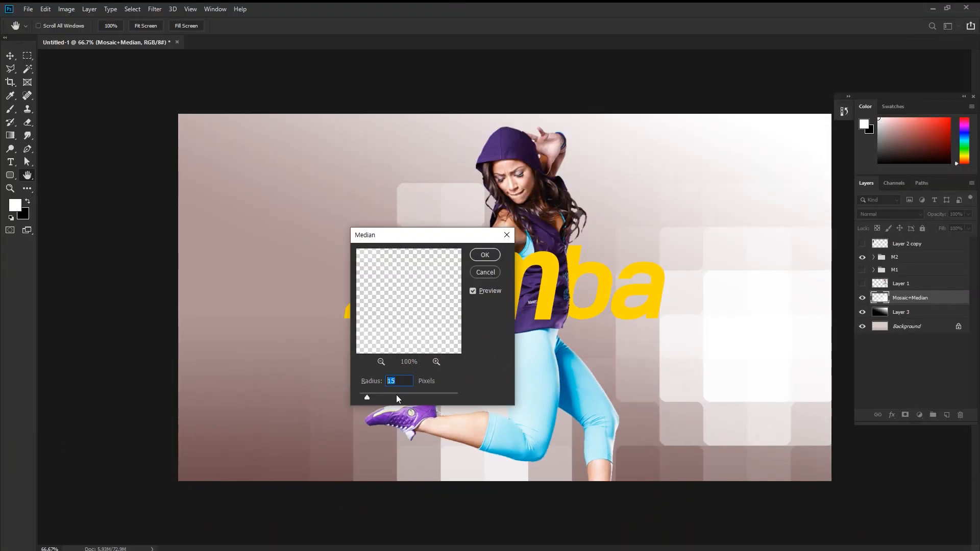
mouse_move(367, 397)
left_mouse_down()
mouse_move(399, 398)
mouse_move(377, 399)
left_mouse_up()
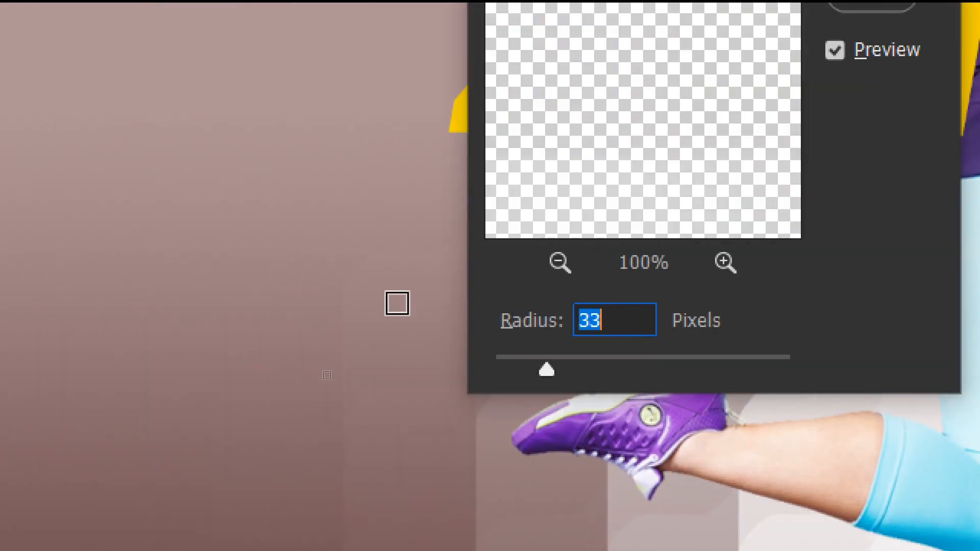
left_click_drag(546, 370, 531, 380)
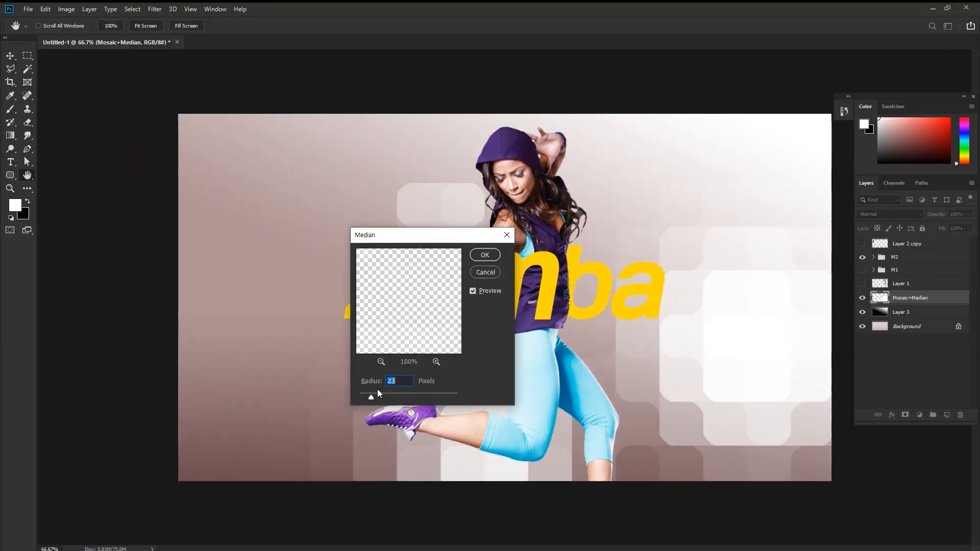
left_click(485, 255)
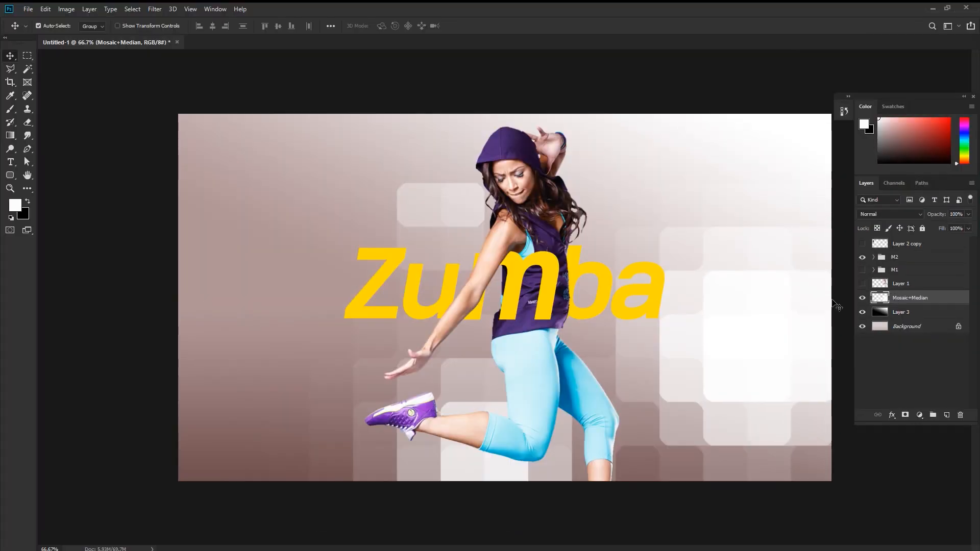
Move the M2 group with the dancer and the Zumba text slightly to the left
left_click_drag(555, 285, 523, 287)
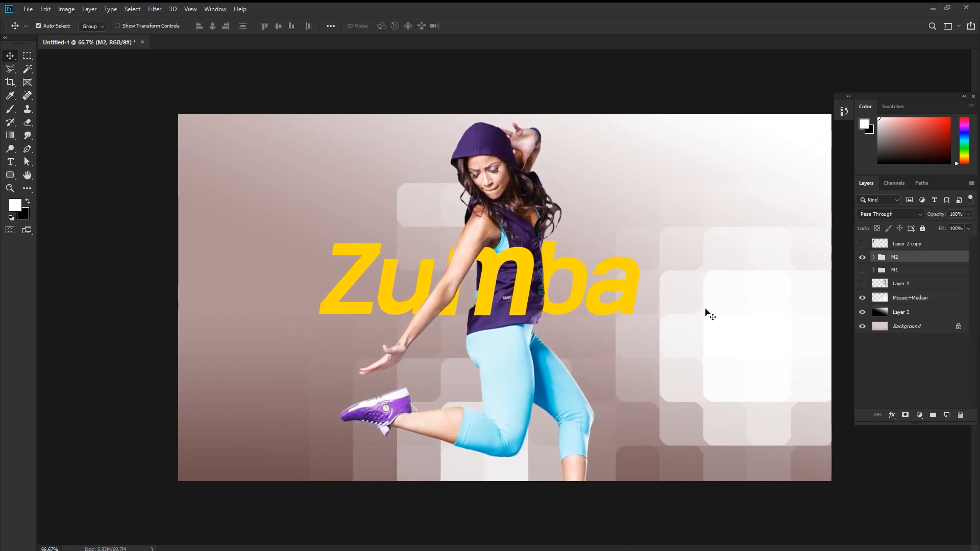
Try the Luminosity blend mode on the Mosaic+Median layer, and return it to Normal
left_click(763, 308)
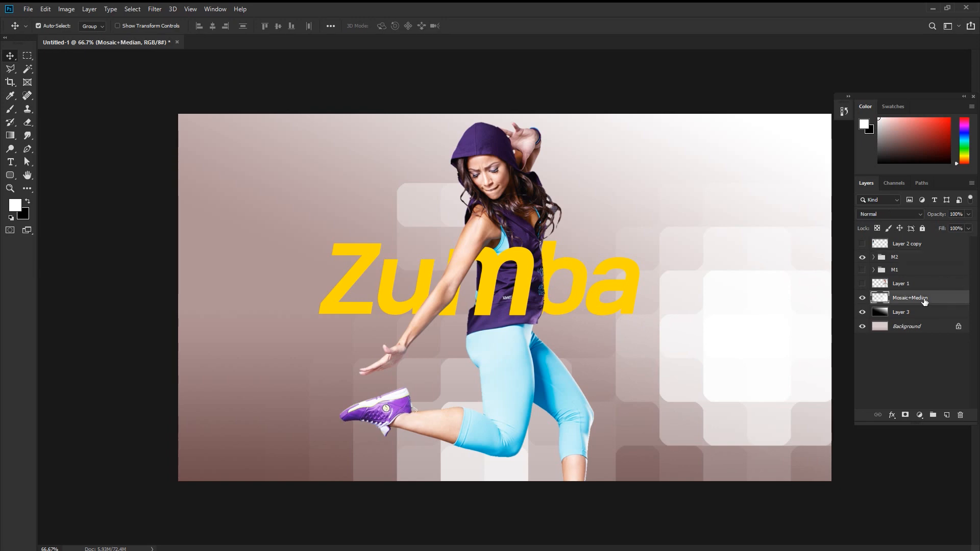
left_click(880, 214)
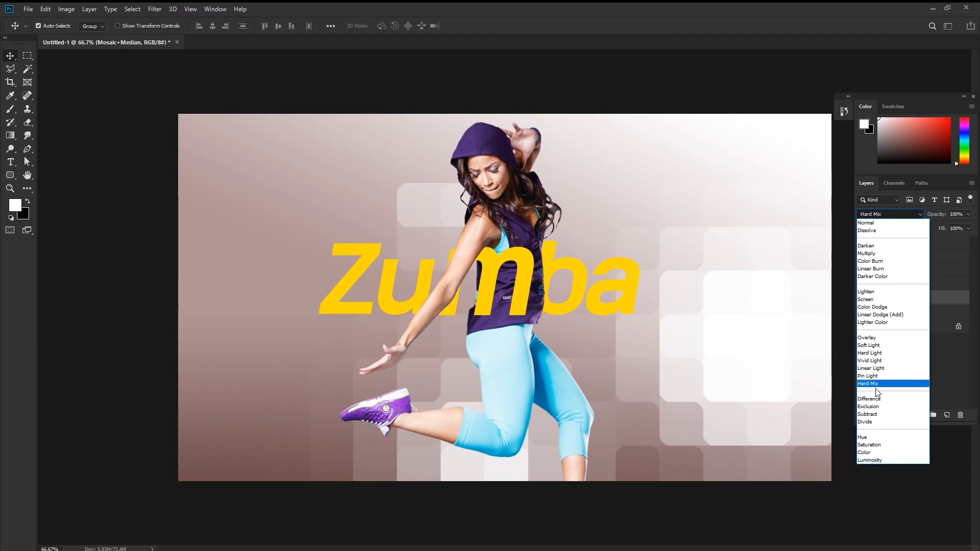
left_click(873, 459)
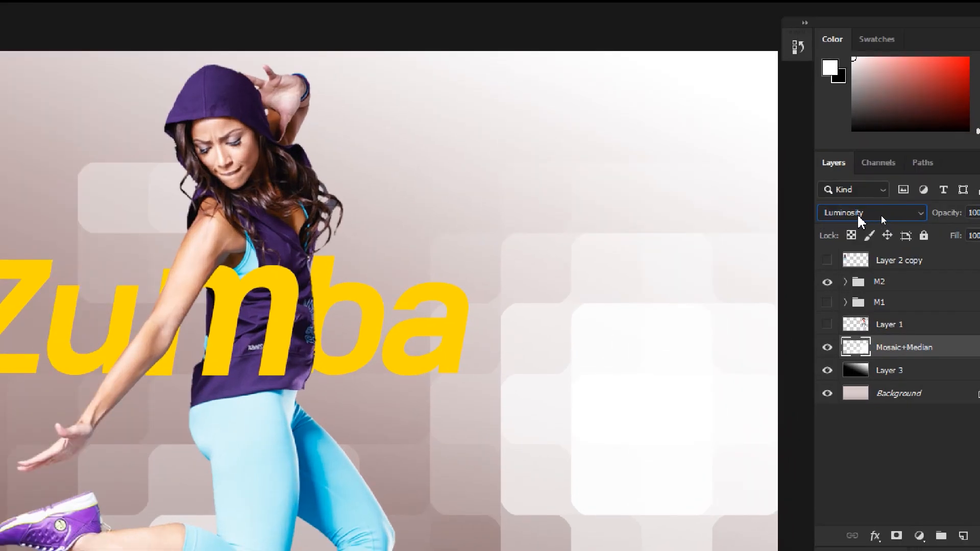
left_click(880, 215)
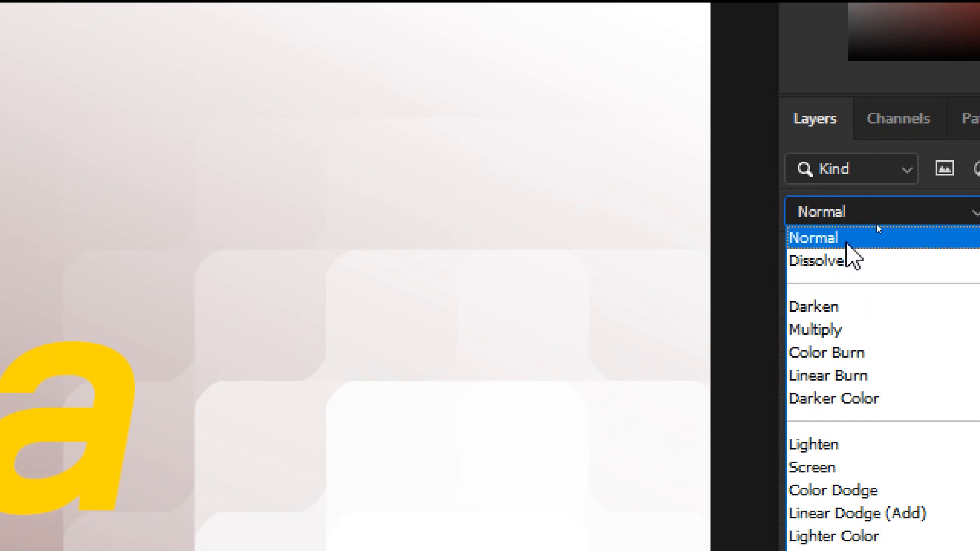
left_click(878, 232)
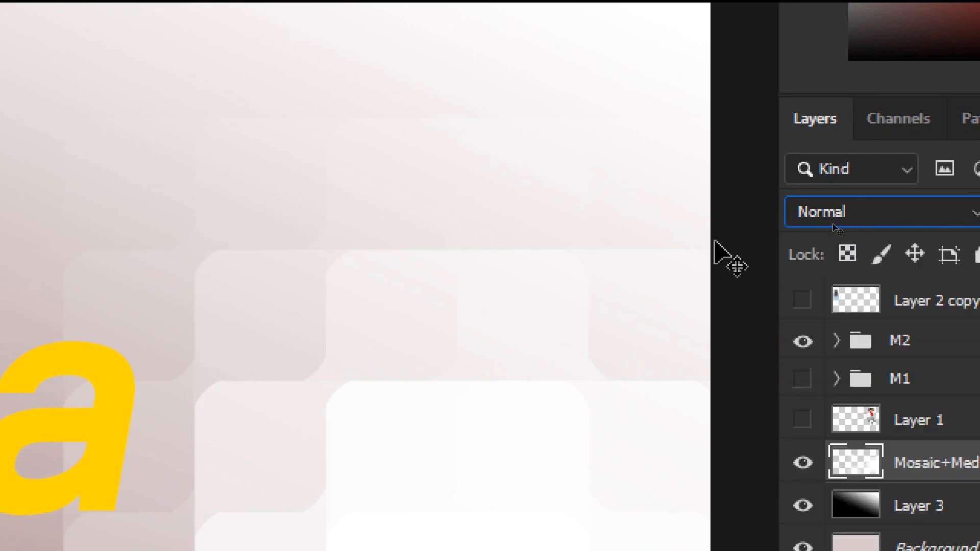
Try the Dissolve and Darken blend modes on the Mosaic+Median layer
scroll(833, 225, "down", 1)
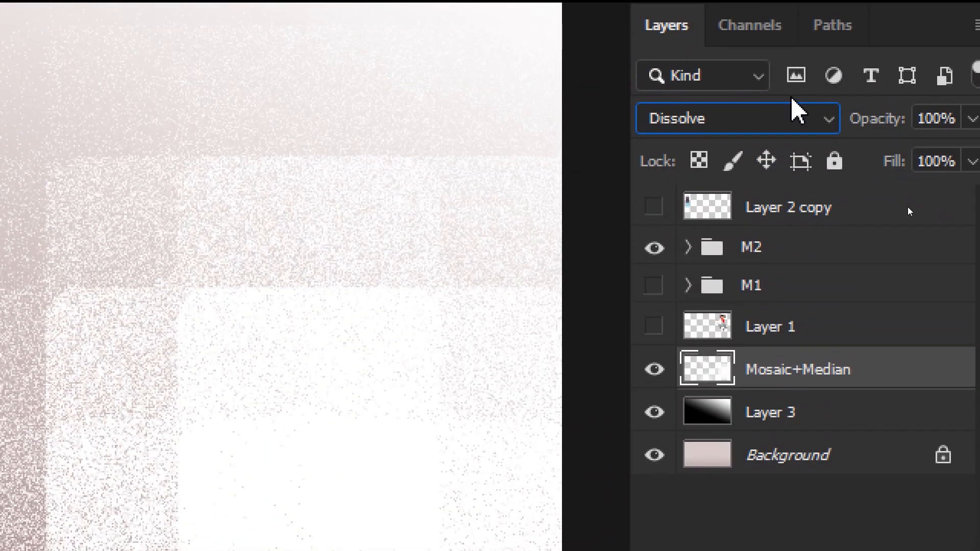
key("Down")
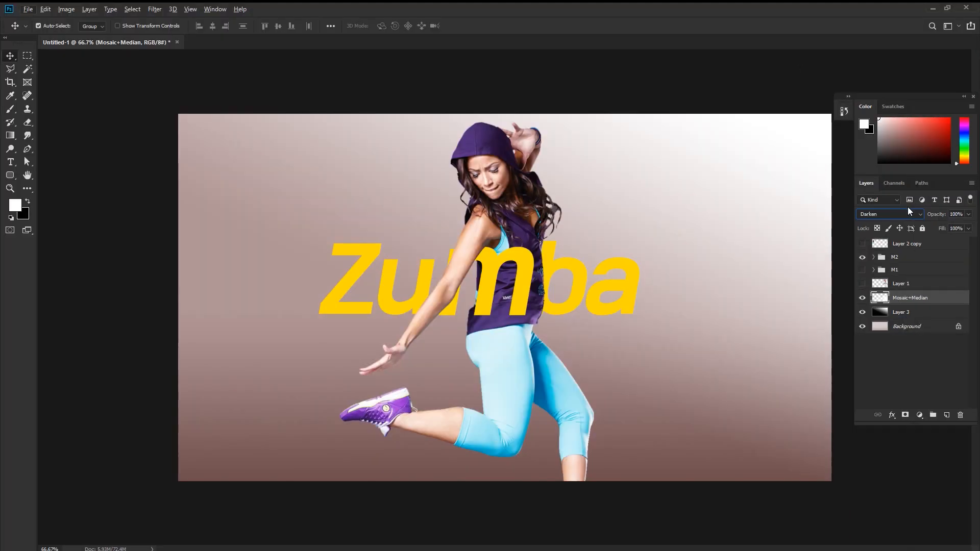
key("alt+f")
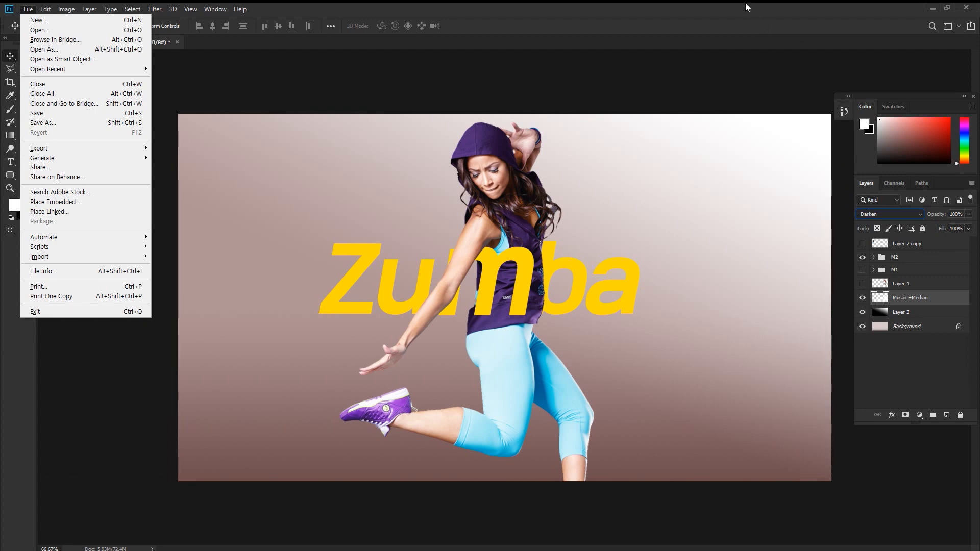
left_click(755, 14)
left_click(902, 217)
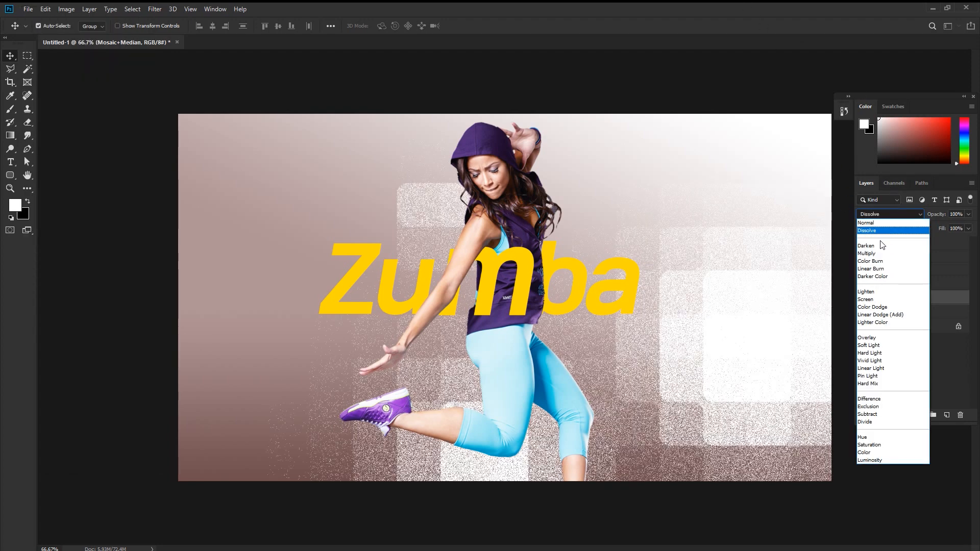
left_click(880, 231)
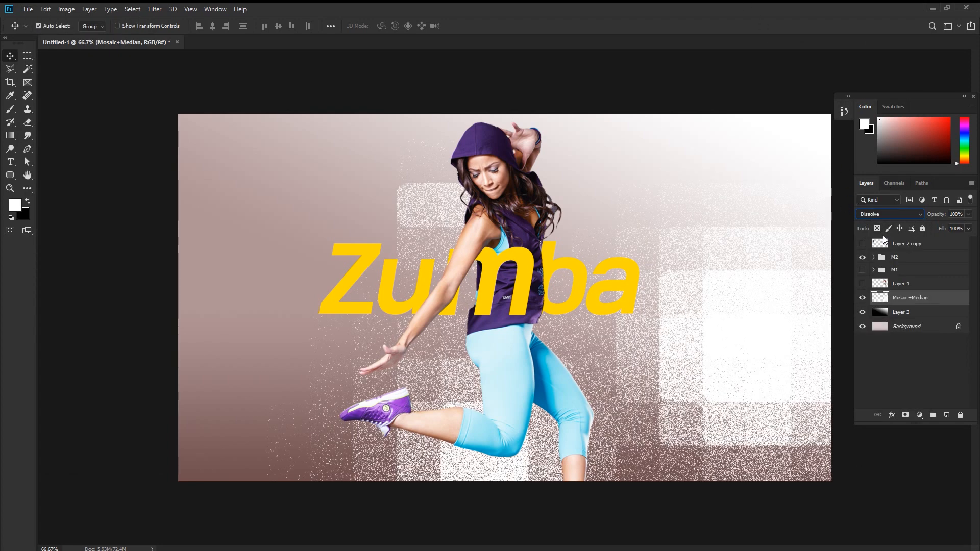
Cycle through the blend modes of the Mosaic+Median layer and set it to Overlay
key("Down")
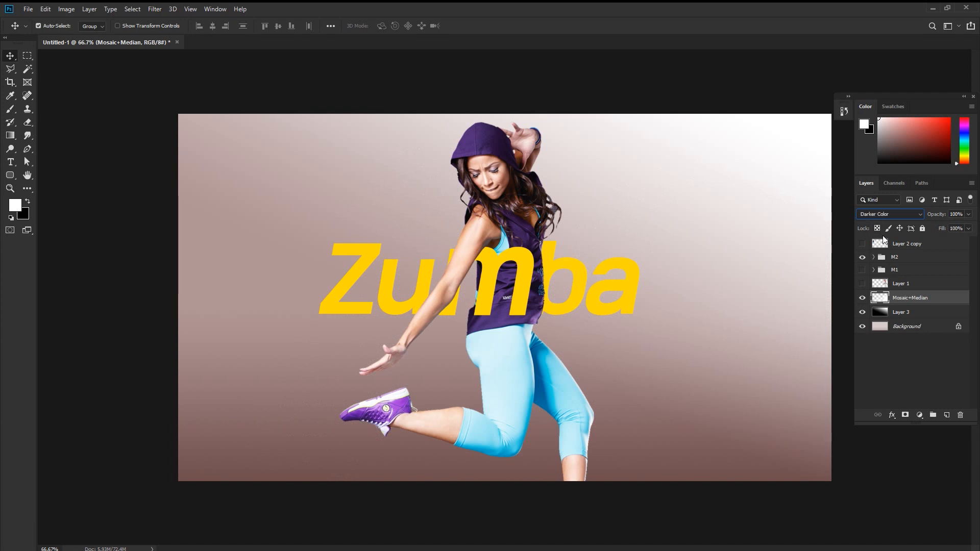
key("Down")
key("Down")
key("Down")
key("Down")
key("Down")
key("Up")
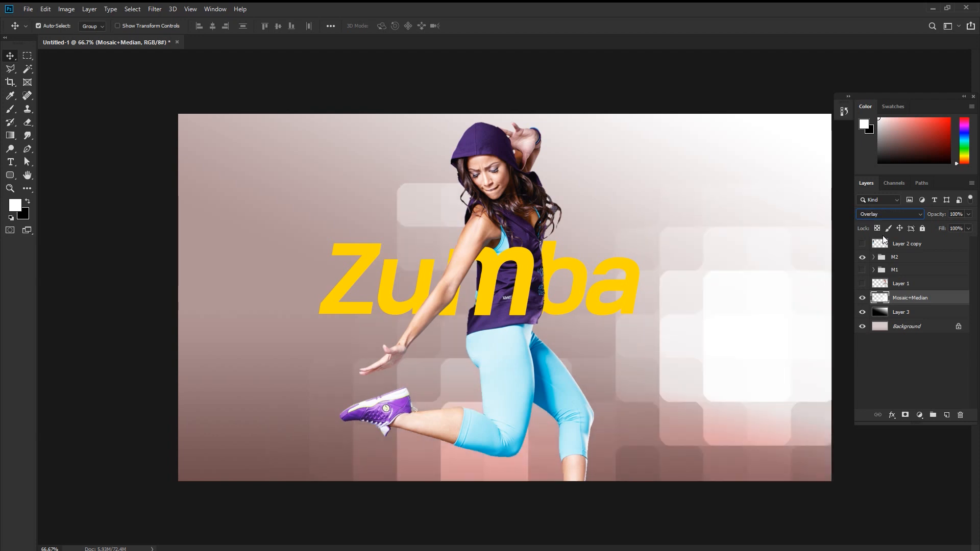
key("Up")
key("Down")
Sample the purple of the dancer's shoe as the foreground color and add a new layer directly above the Background
left_click(518, 292)
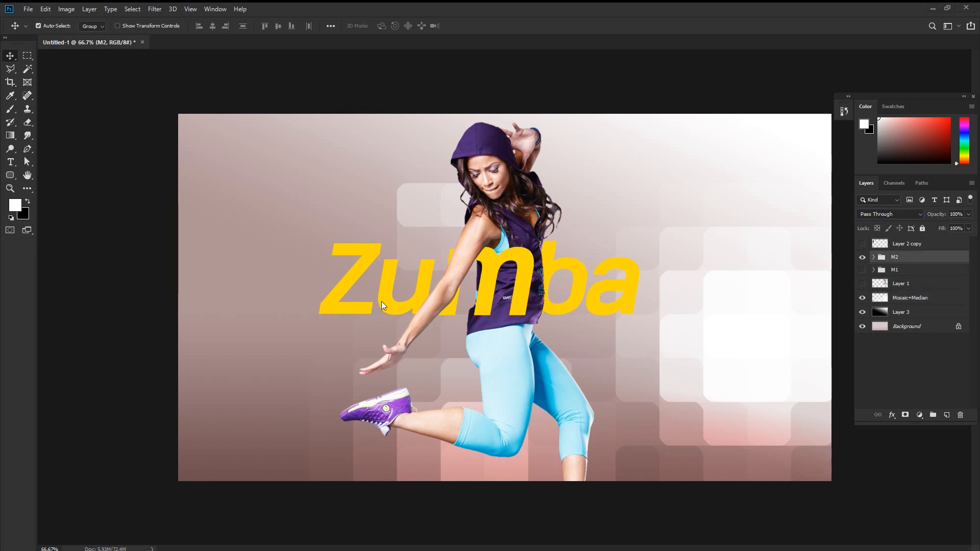
left_click(904, 332)
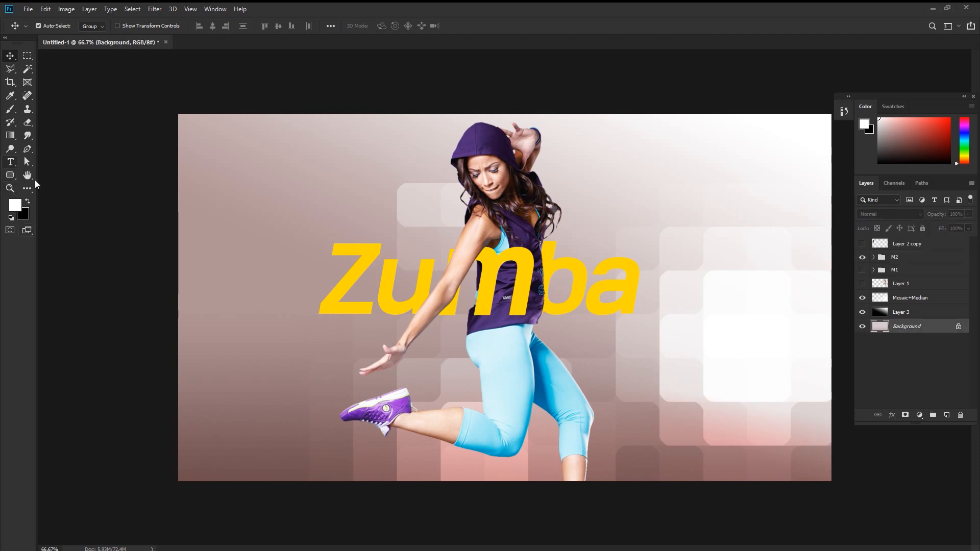
key("i")
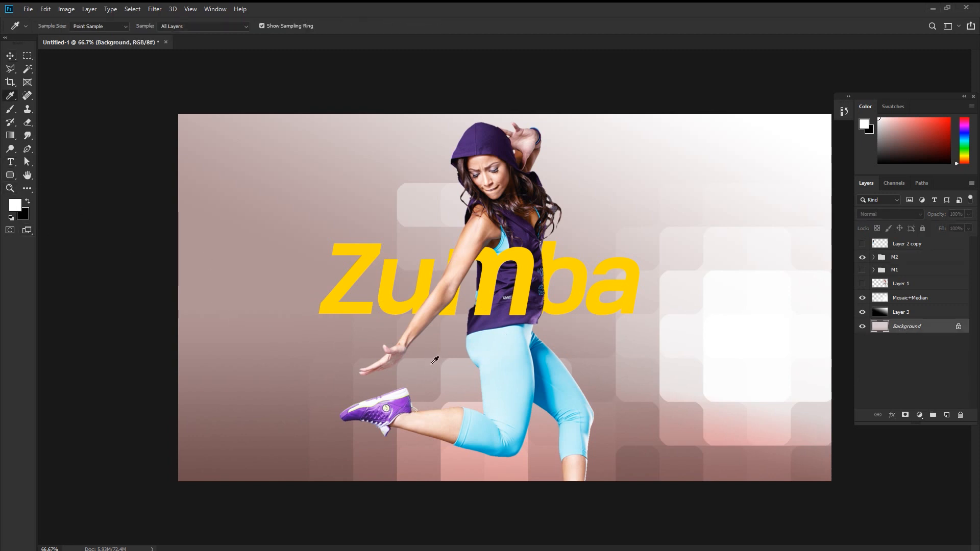
left_click(402, 401)
left_click(402, 401)
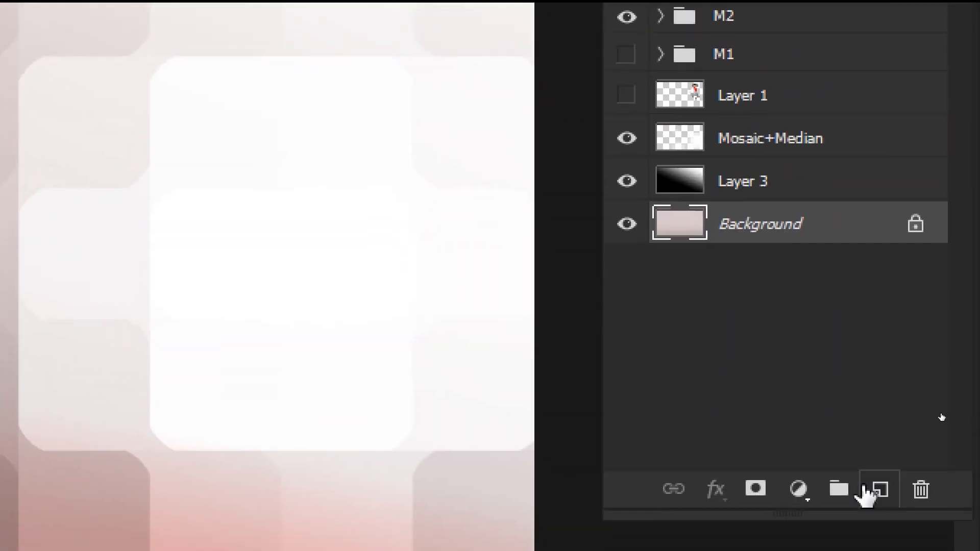
left_click(872, 492)
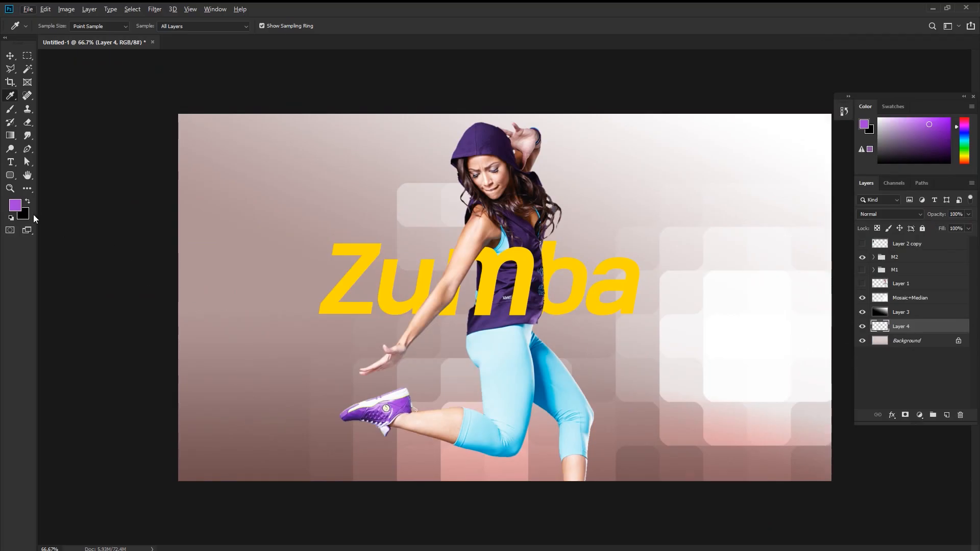
Set the foreground color to the brighter purple #b147e9 and fill the new layer above the Background with it
left_click(15, 206)
left_click(341, 215)
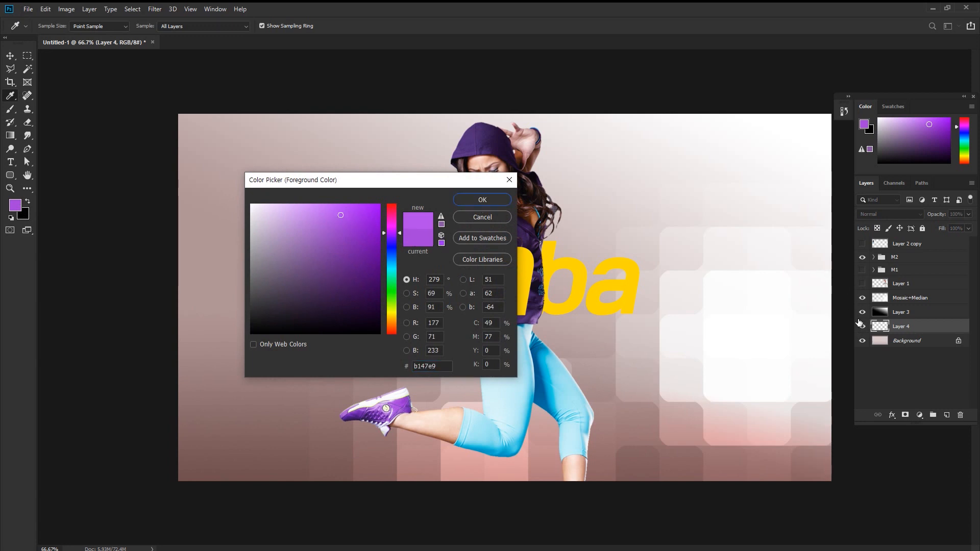
left_click(504, 202)
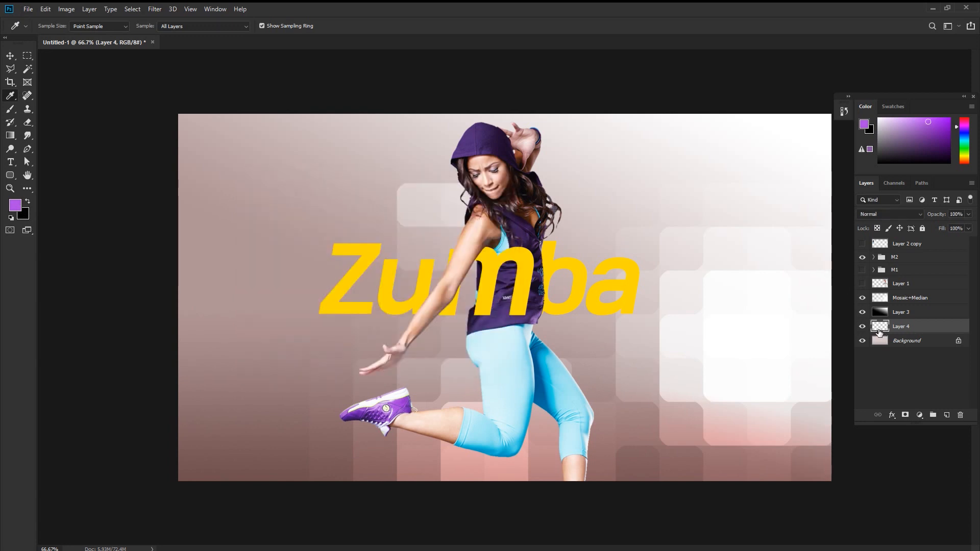
key("alt+BackSpace")
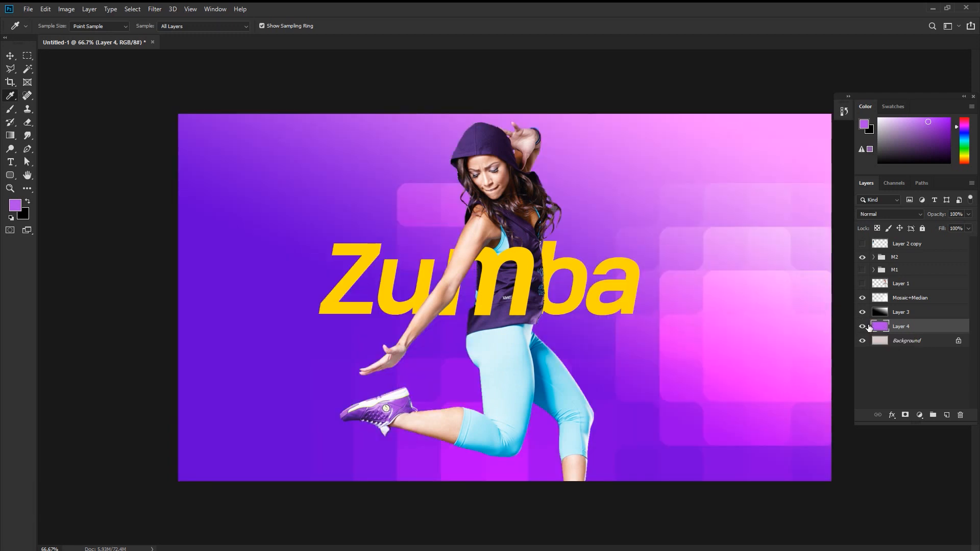
Compare the purple background with and without Layer 3 and the Mosaic+Median layer by toggling each one's visibility
left_click(862, 313)
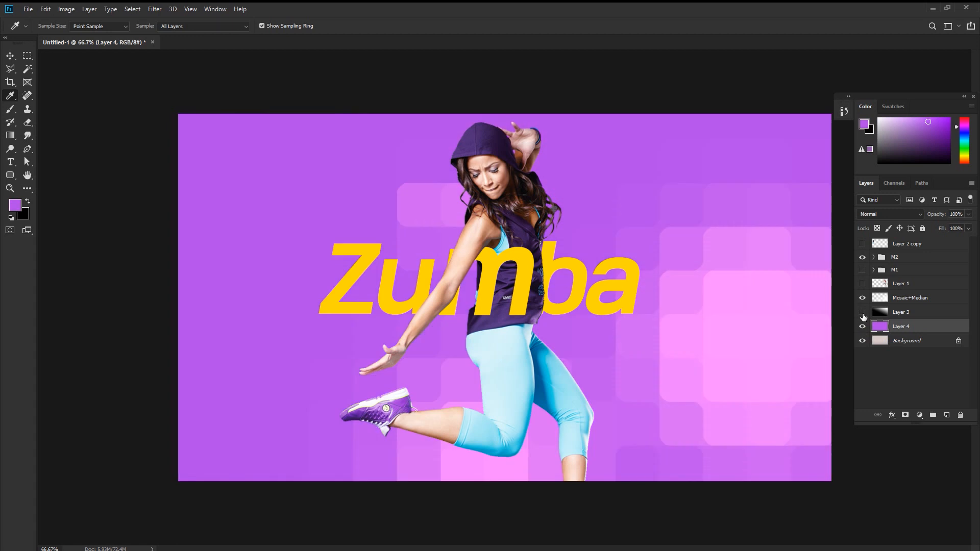
left_click(863, 313)
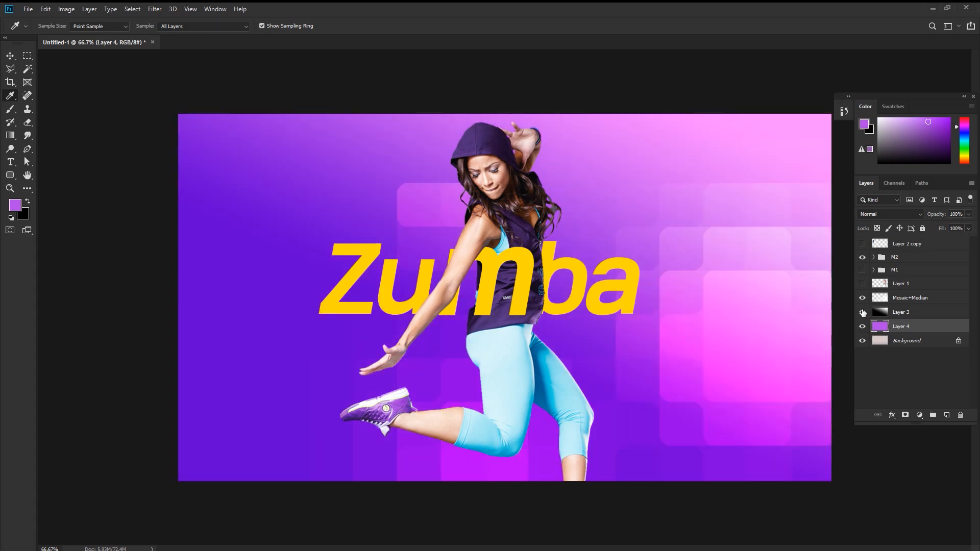
left_click(862, 298)
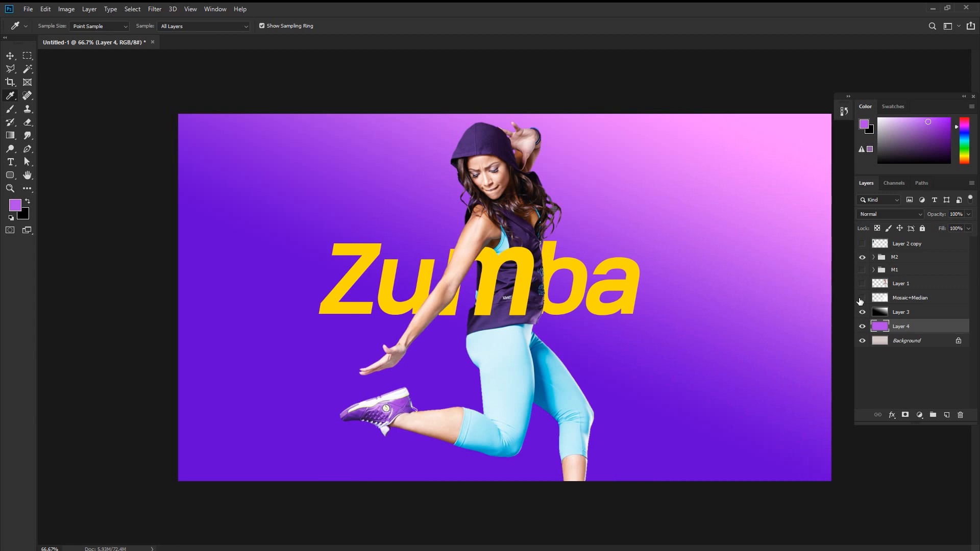
left_click(862, 297)
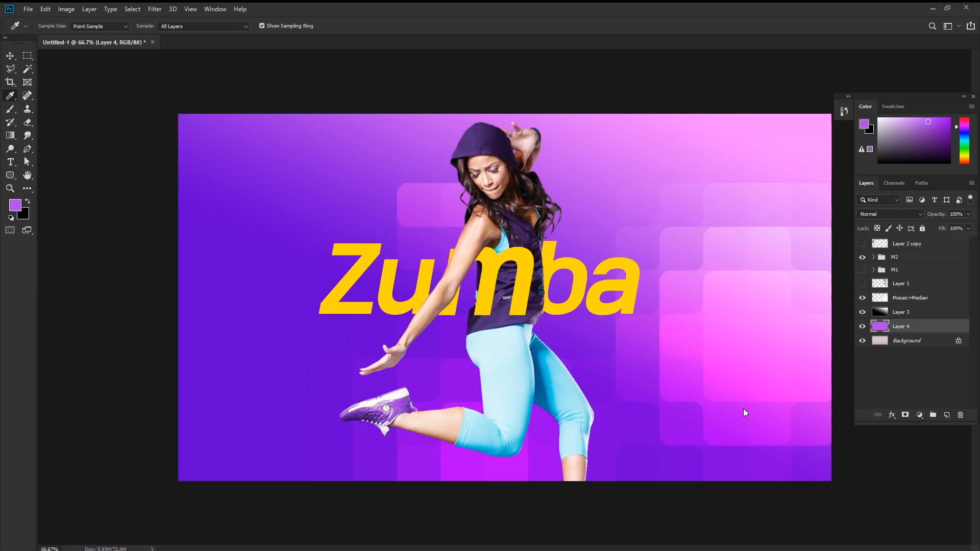
Save the document in Photoshop format as Untitled-1 in the Zumba folder, keeping the layers
key("ctrl+s")
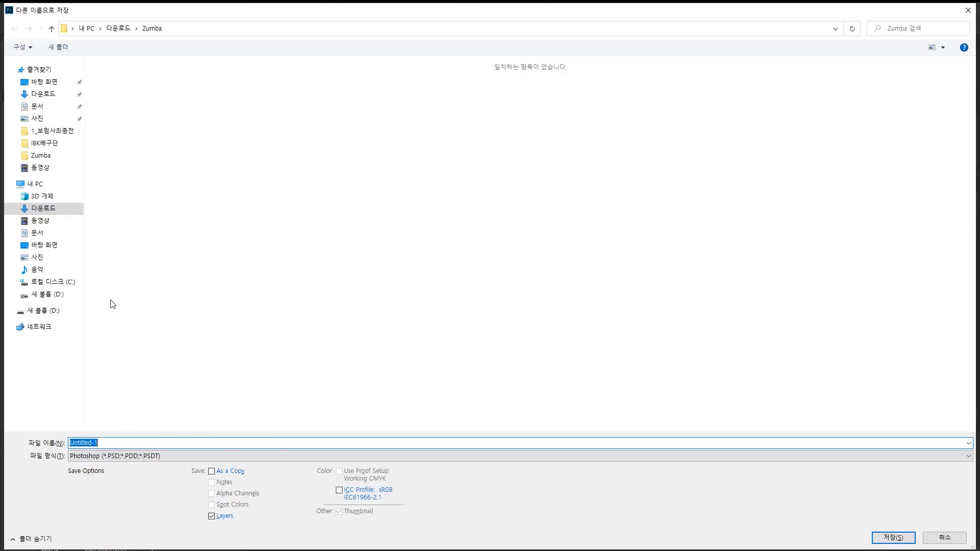
left_click(115, 445)
left_click(893, 536)
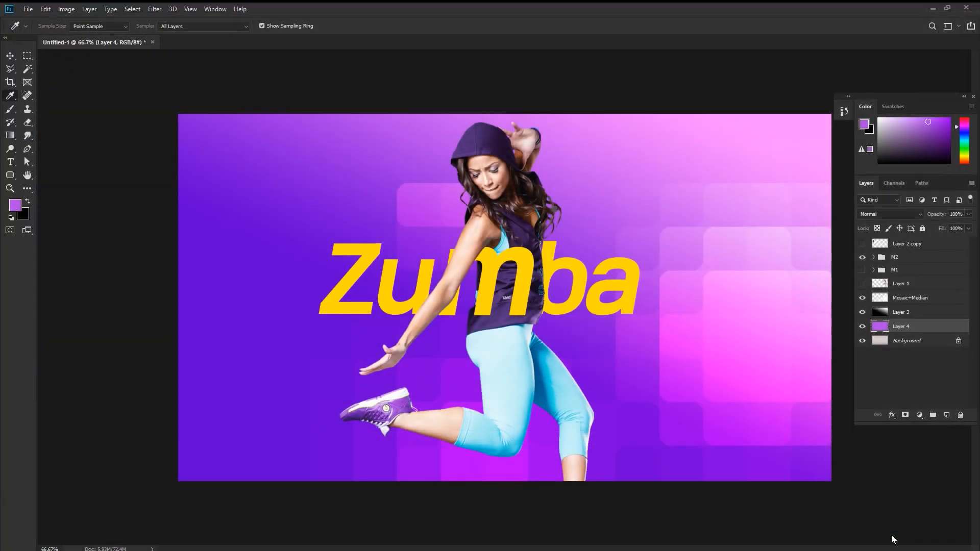
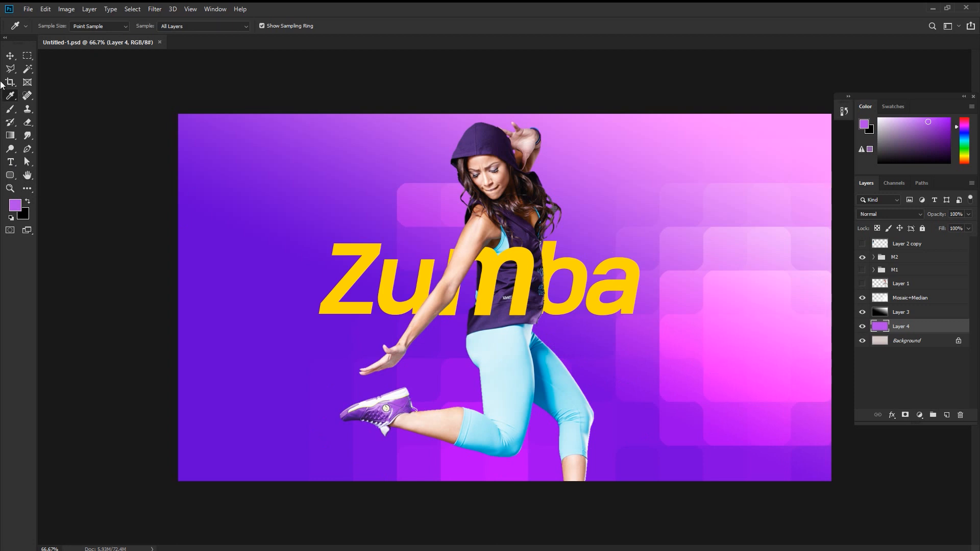
left_click(13, 58)
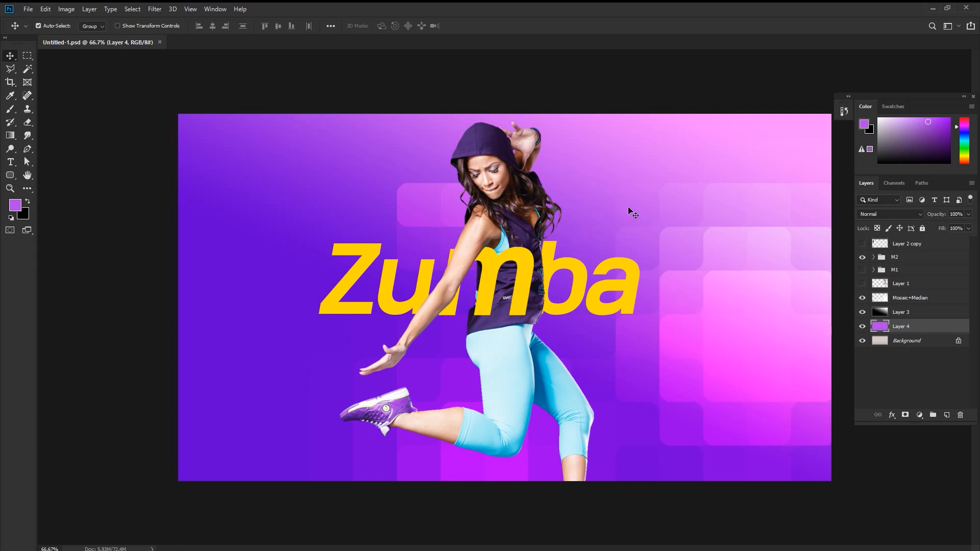
left_click(600, 78)
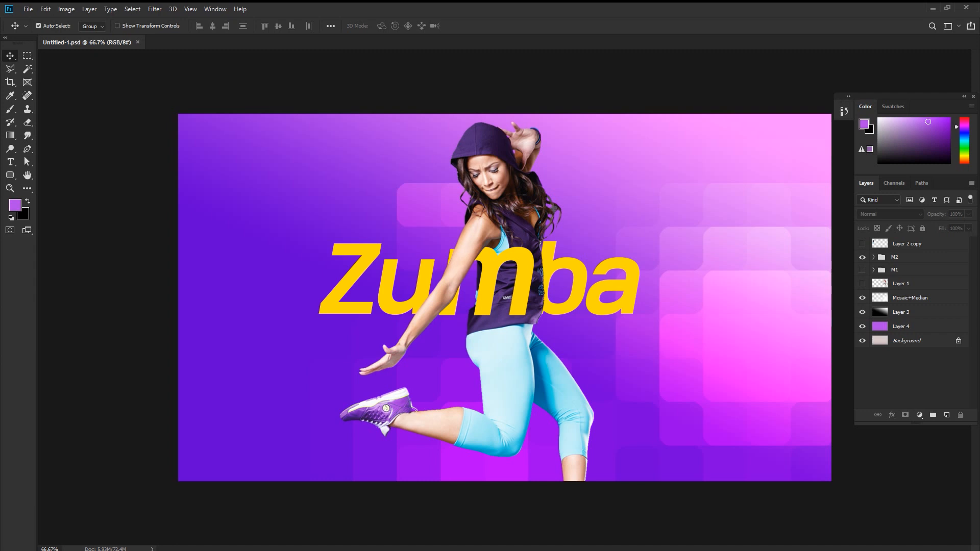
key("alt+Tab")
left_click_drag(736, 382, 705, 361)
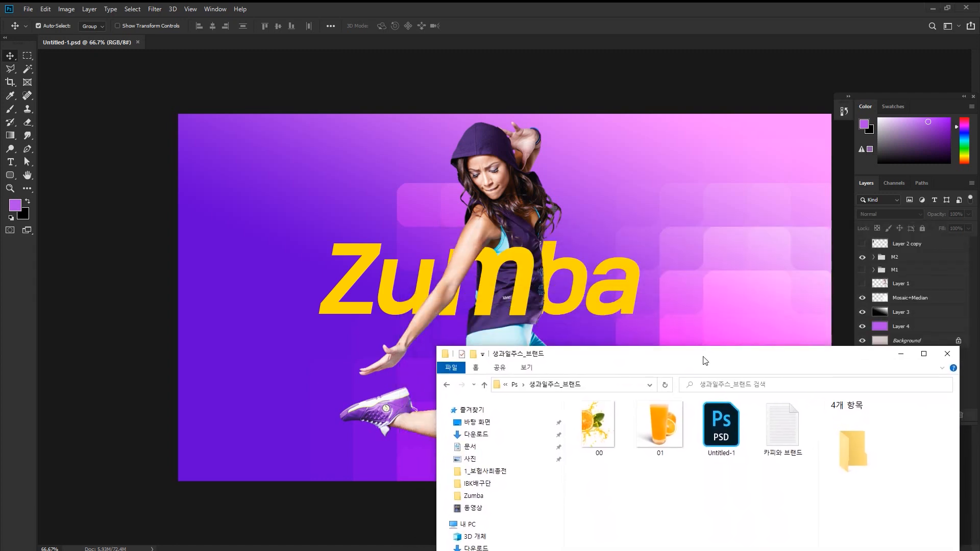
key("alt+Tab")
Place the orange juice file Untitled-1 from the 생과일주스_브랜드 folder into the document above Layer 2 copy
left_click(908, 257)
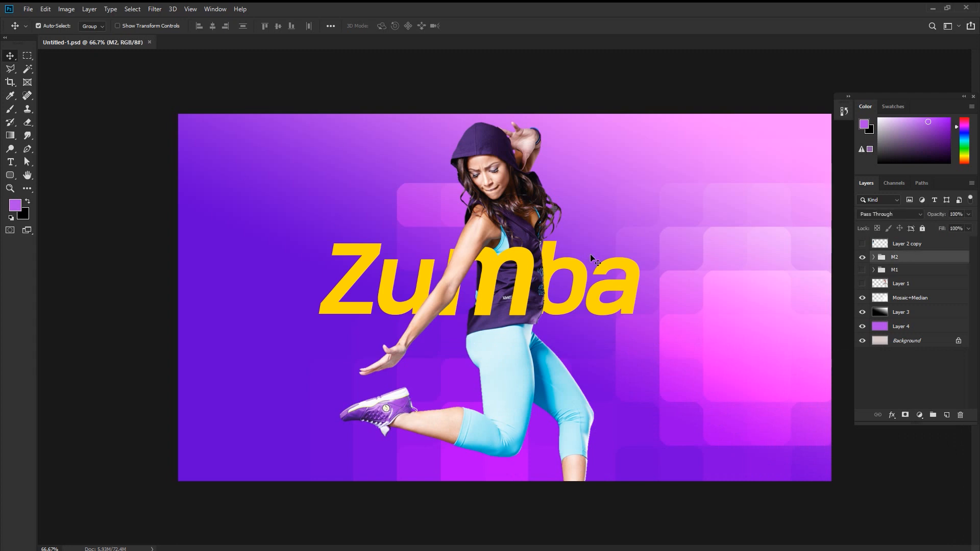
left_click(906, 244)
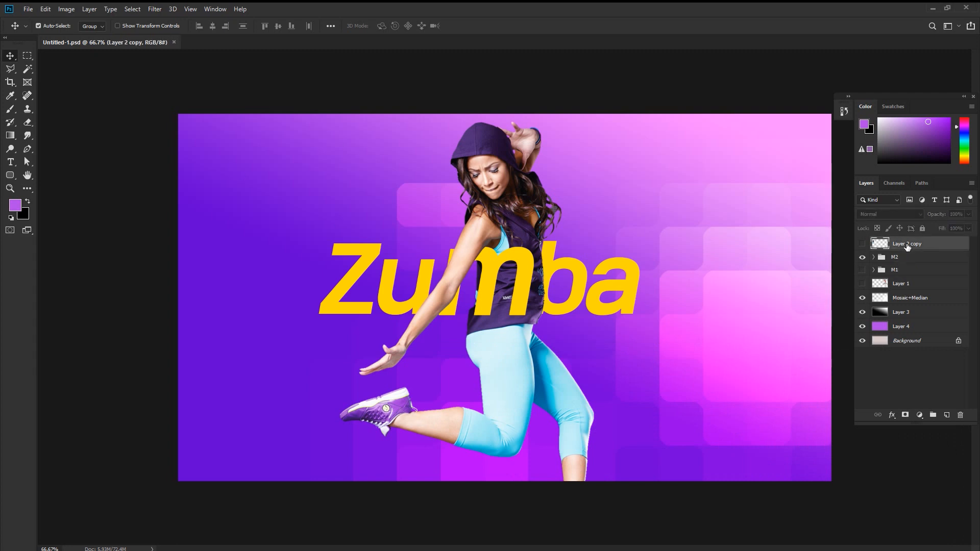
mouse_move(284, 543)
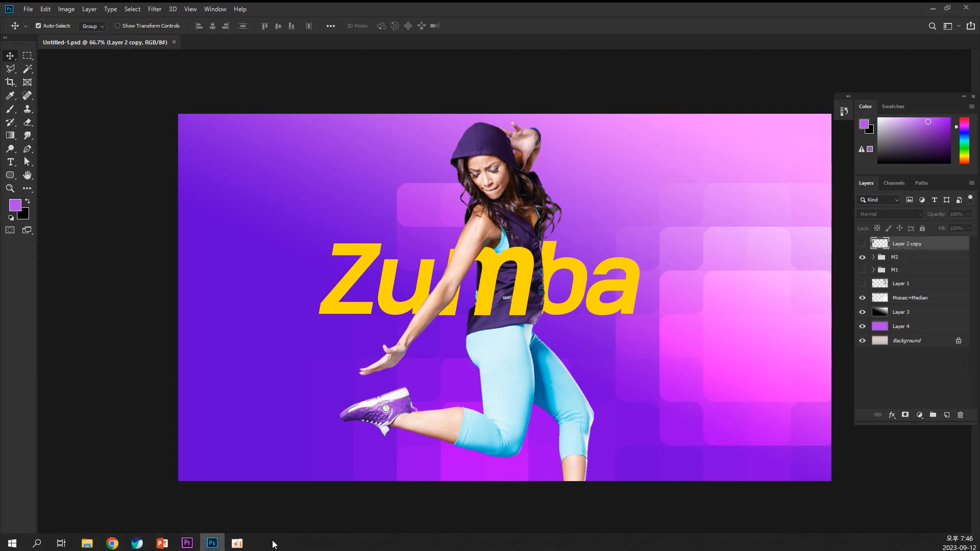
mouse_move(91, 544)
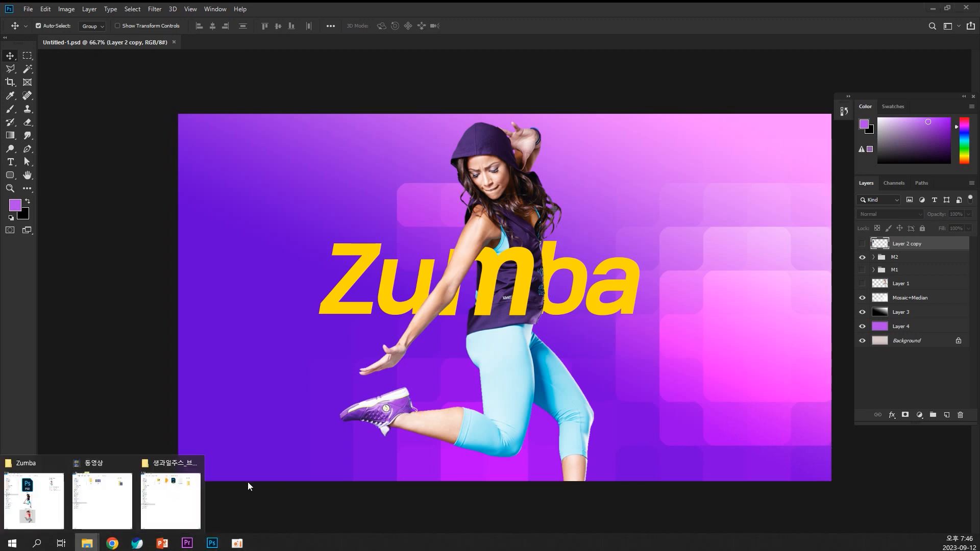
left_click(182, 501)
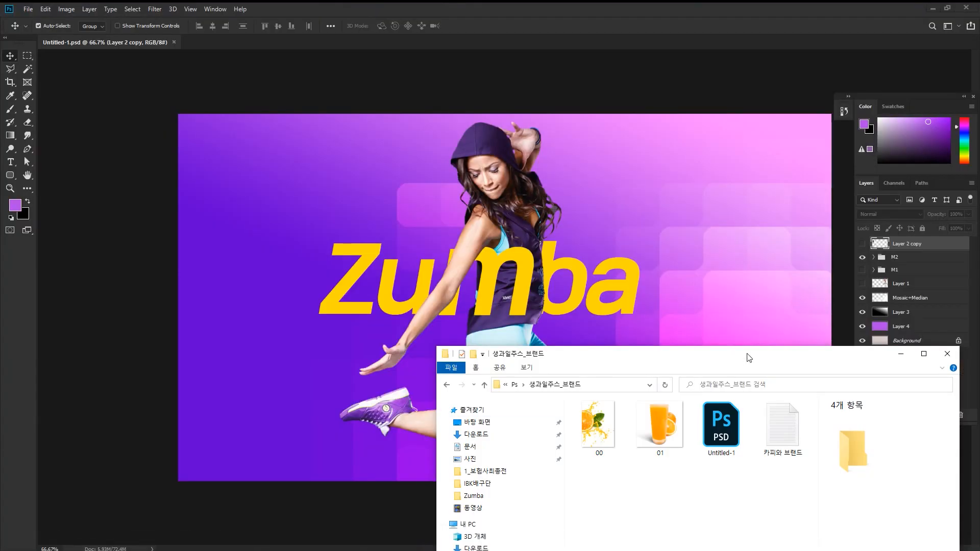
left_click_drag(749, 357, 771, 290)
left_click(684, 363)
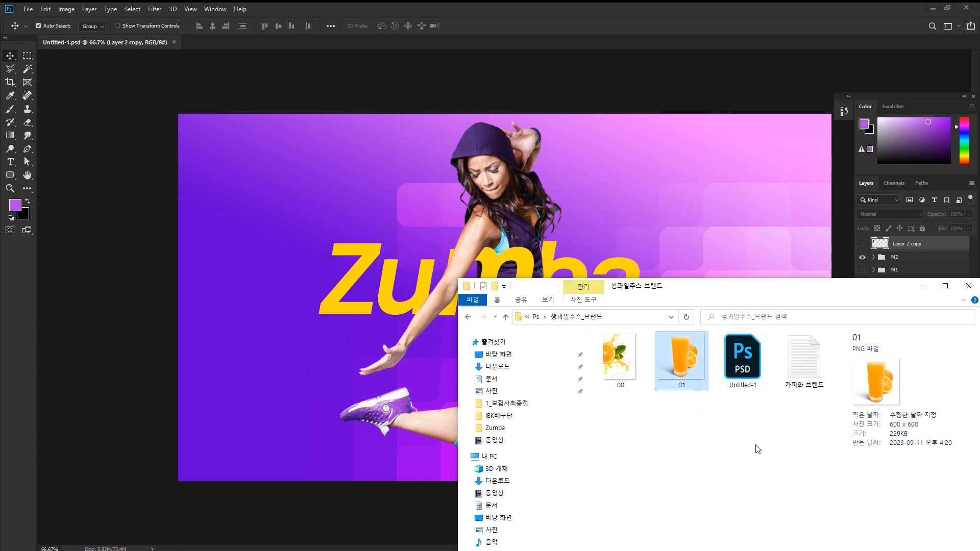
left_click(742, 367)
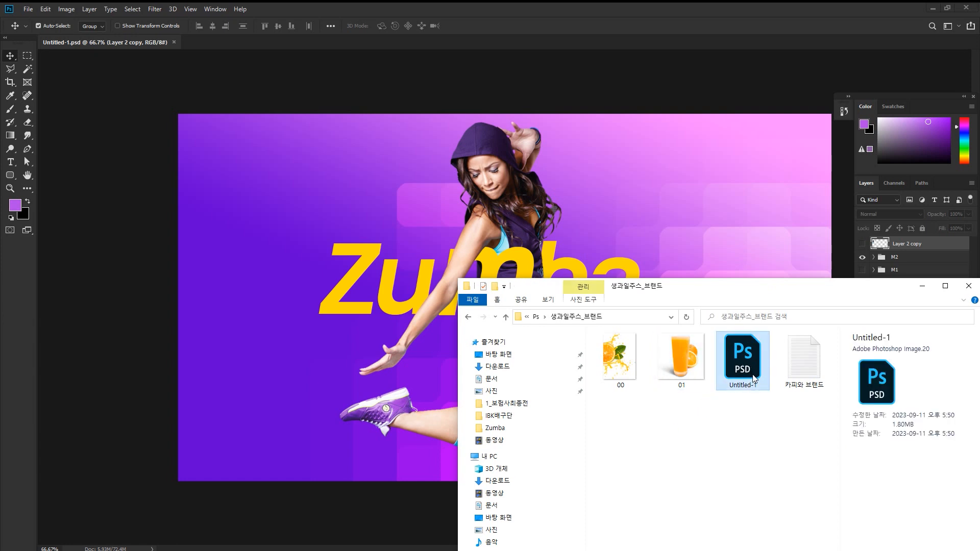
left_click_drag(753, 379, 644, 206)
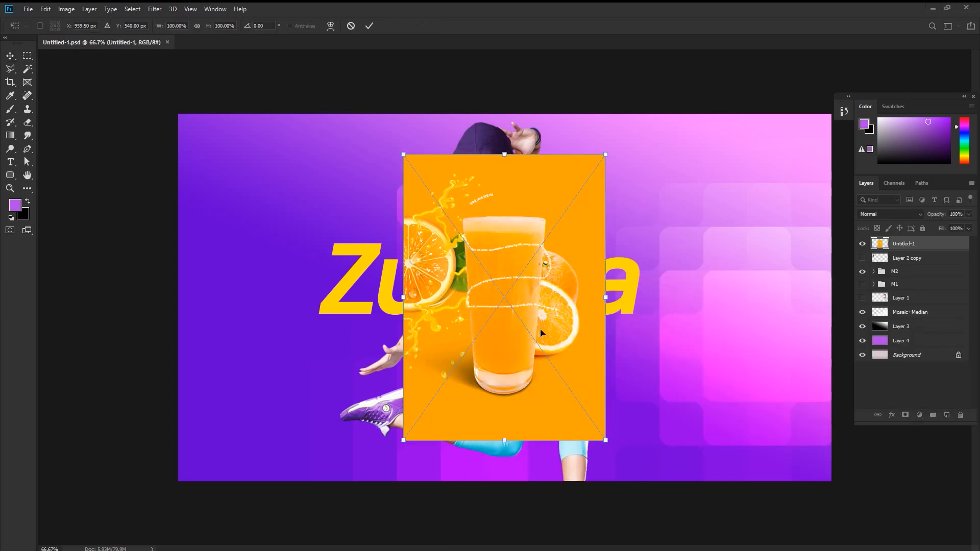
Move the placed juice image to the canvas's upper-right area, scale it down and commit the placement
left_click_drag(517, 354, 704, 351)
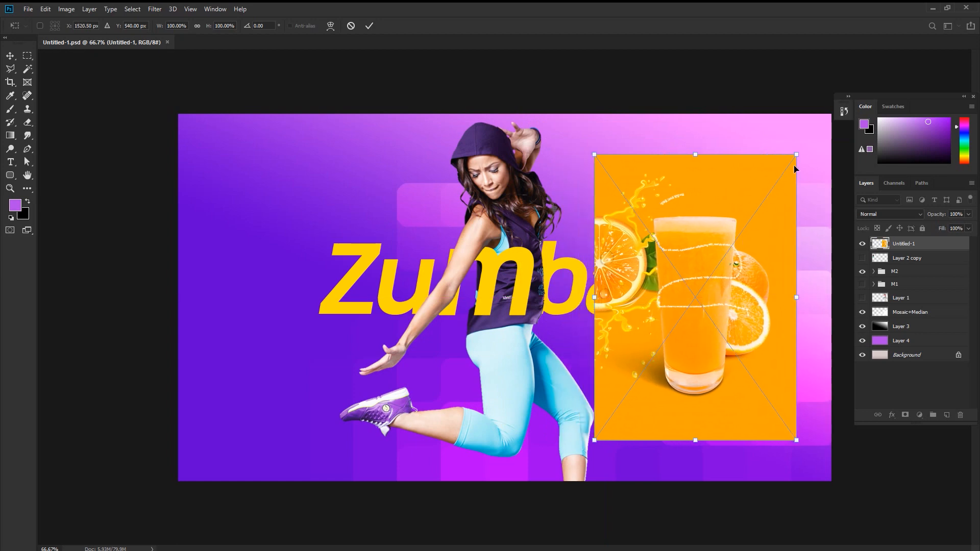
left_click_drag(796, 155, 746, 225)
left_click_drag(728, 279, 774, 213)
key("Return")
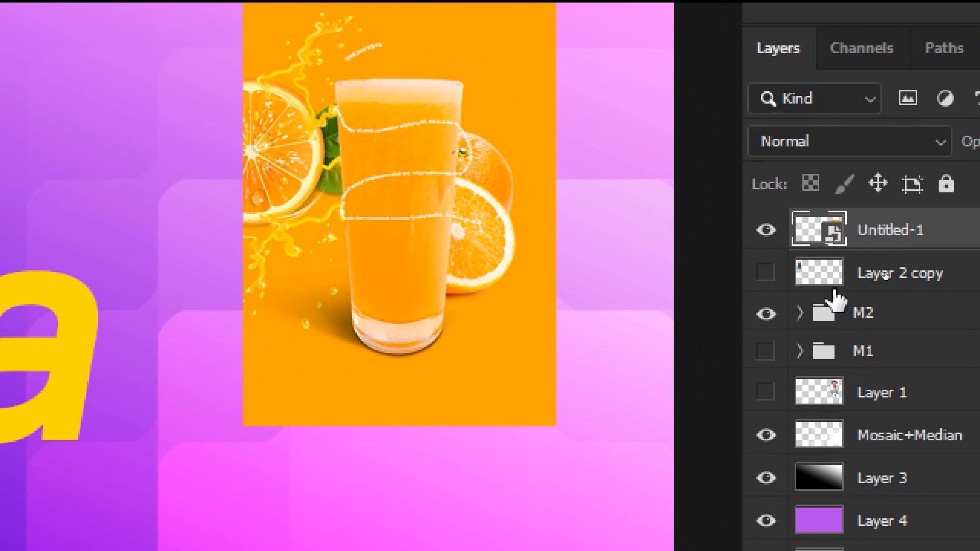
Open the placed Untitled-1 layer's contents and rearrange the curved text, juice glass and orange slice, raising the slice to the design's upper-left corner
double_click(833, 239)
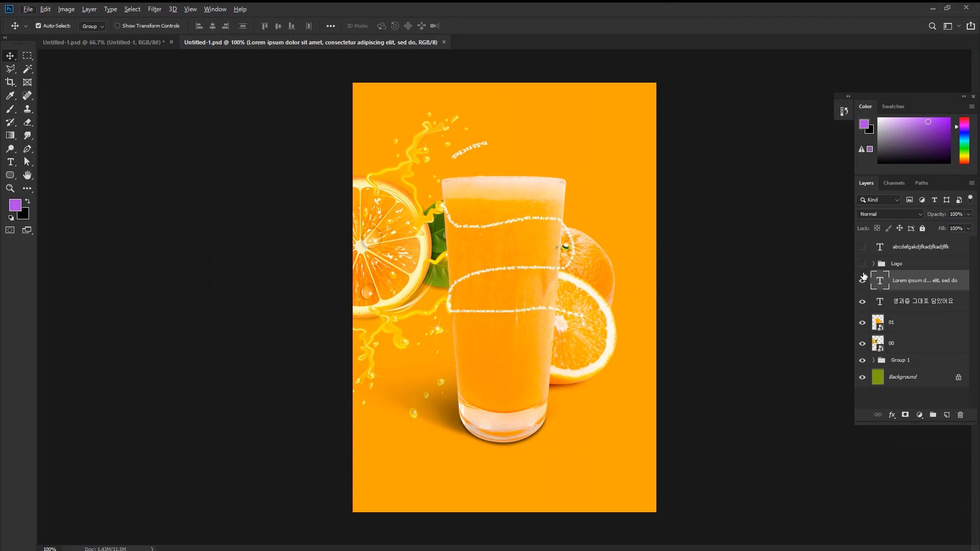
mouse_move(558, 274)
left_mouse_down()
mouse_move(591, 261)
mouse_move(540, 317)
mouse_move(596, 260)
mouse_move(575, 248)
mouse_move(515, 269)
mouse_move(549, 245)
mouse_move(552, 273)
mouse_move(553, 259)
left_mouse_up()
left_click_drag(466, 156, 456, 172)
left_click_drag(531, 204, 566, 197)
left_click_drag(525, 339, 533, 390)
left_click_drag(443, 328, 396, 166)
left_click_drag(518, 382, 477, 347)
Save and close the edited juice design, and shift the updated image slightly down and left in the banner
key("ctrl+s")
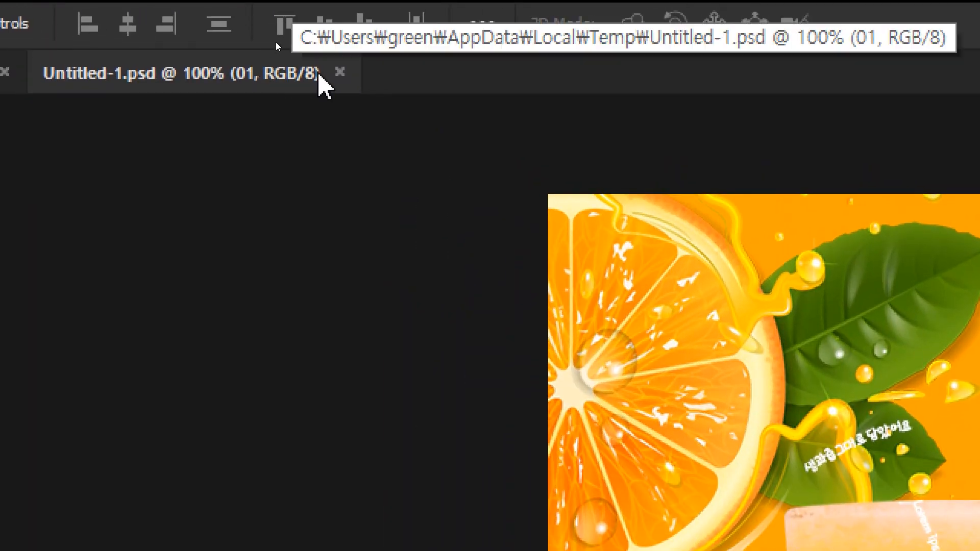
left_click(302, 50)
left_click_drag(747, 257, 738, 278)
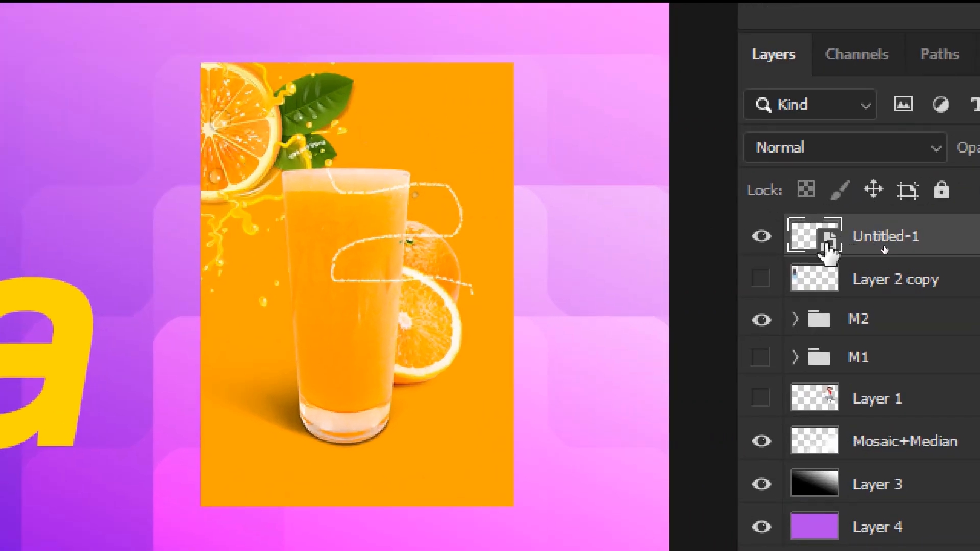
Reopen the Untitled-1 layer's contents, move the orange slice layer 00 down to mid-height and enlarge it behind the glass
double_click(827, 244)
left_click_drag(373, 177, 383, 277)
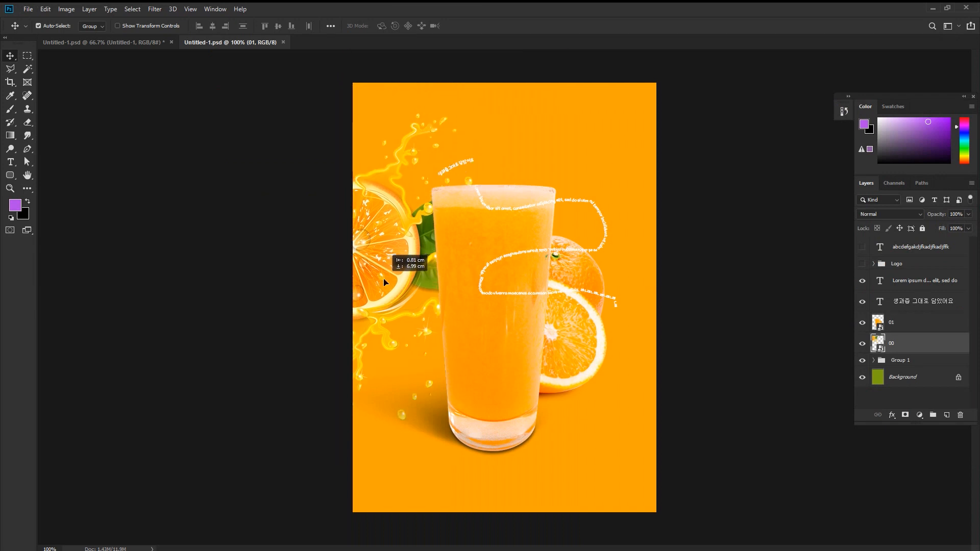
key("ctrl+t")
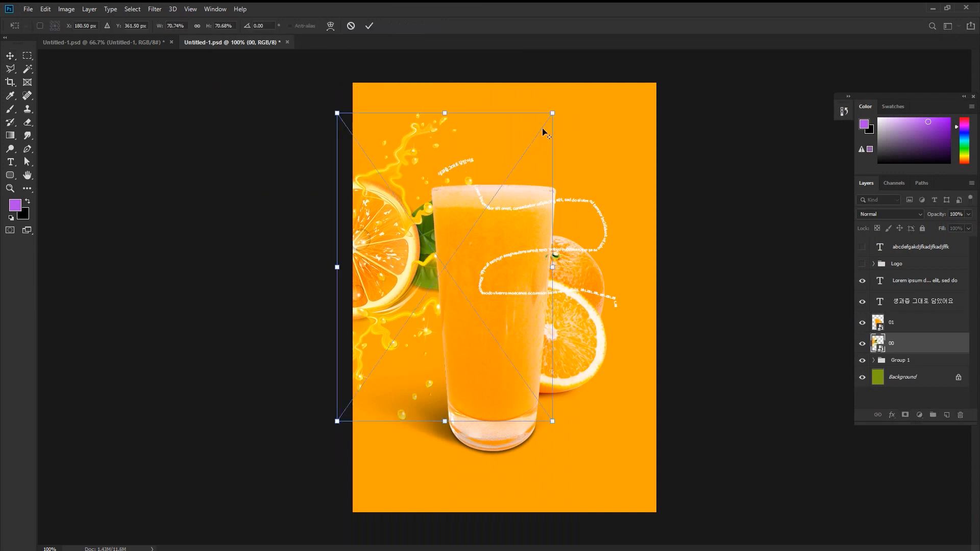
left_click_drag(551, 114, 621, 16)
left_click_drag(545, 168, 606, 225)
key("Return")
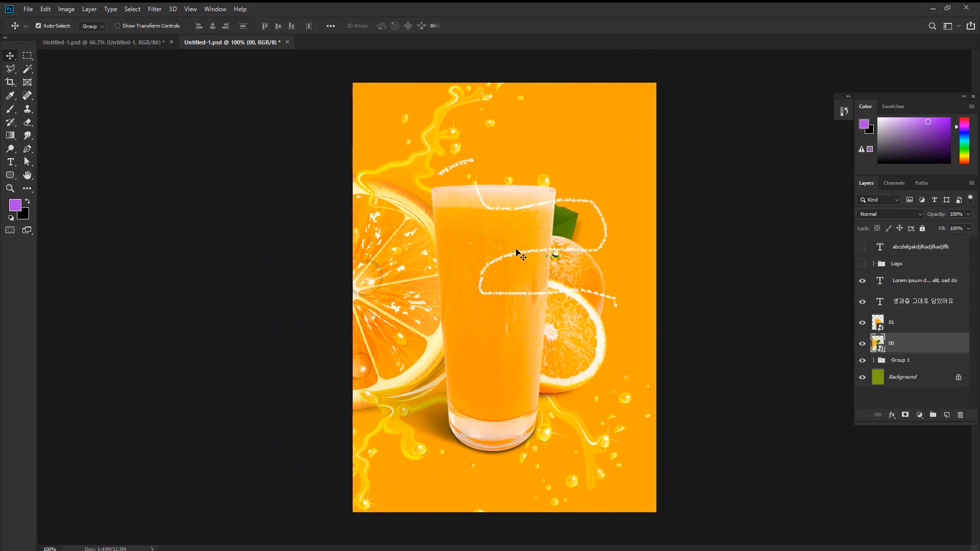
Bring layer 00 to the top of the layer stack and move the wavy text to the upper right and the glass to the lower right
key("ctrl+shift+bracketright")
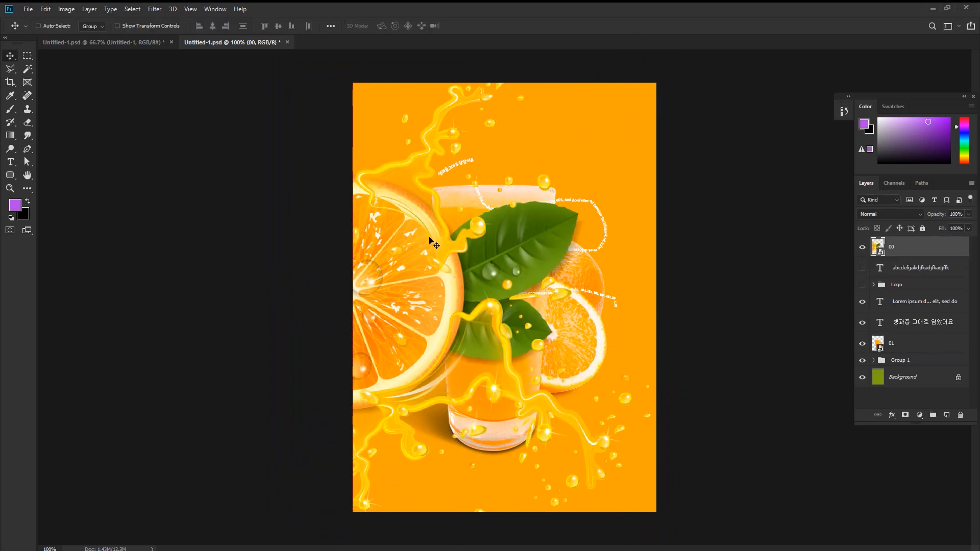
left_click_drag(514, 199, 589, 116)
left_click_drag(485, 427, 538, 476)
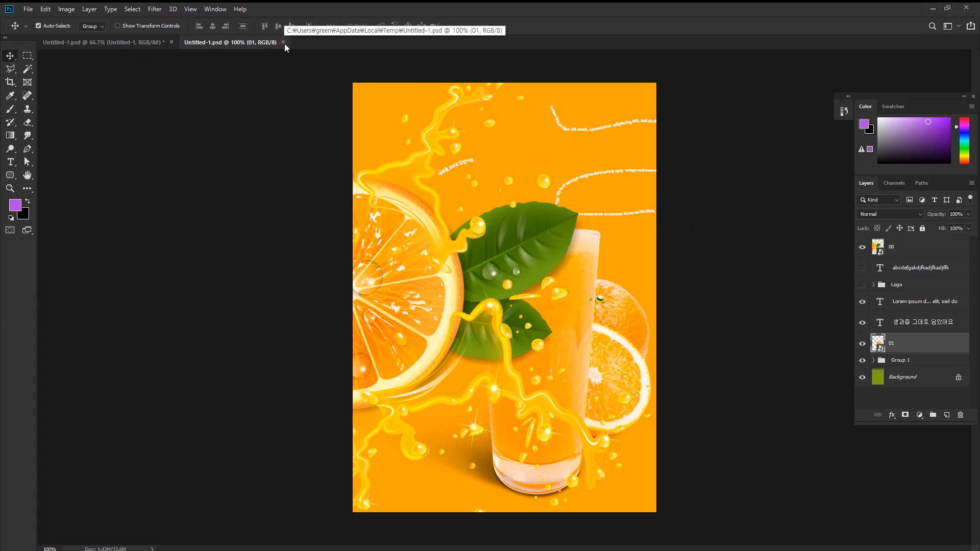
Save and close the rearranged juice design, and shift its image slightly right and down in the banner
left_click(283, 42)
mouse_move(712, 268)
left_mouse_down()
mouse_move(703, 226)
mouse_move(711, 285)
mouse_move(715, 219)
mouse_move(724, 275)
left_mouse_up()
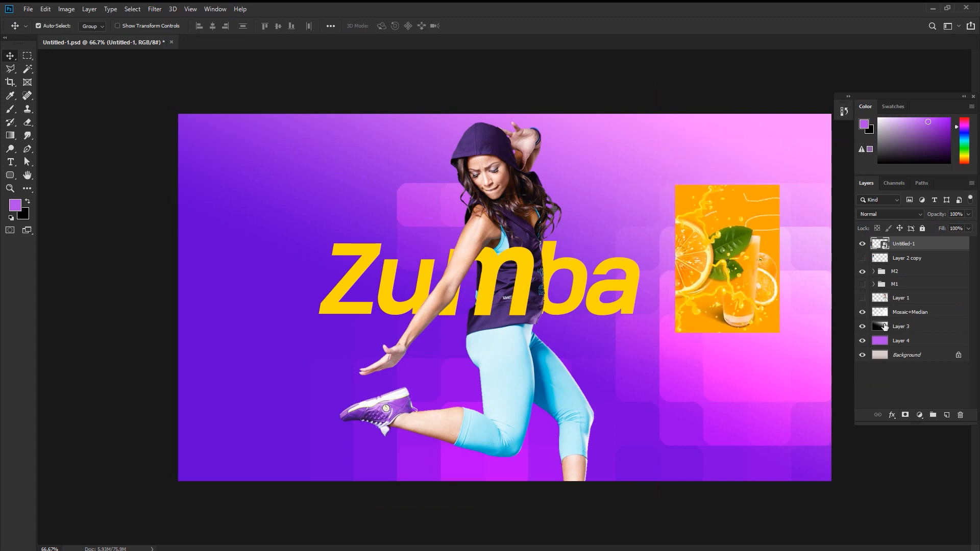
Add a 24 px Stroke positioned Inside to the Untitled-1 layer and move the framed image down a little
left_click(892, 415)
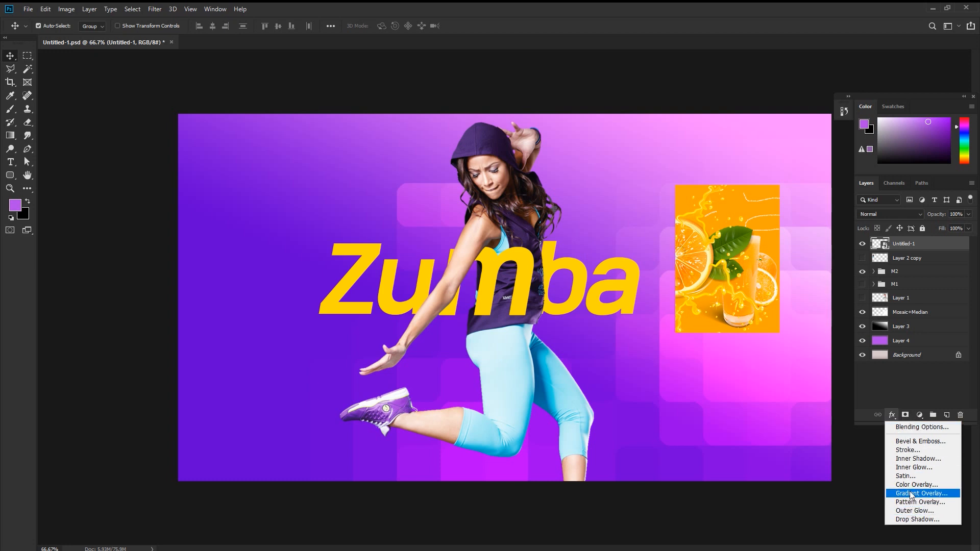
left_click(910, 453)
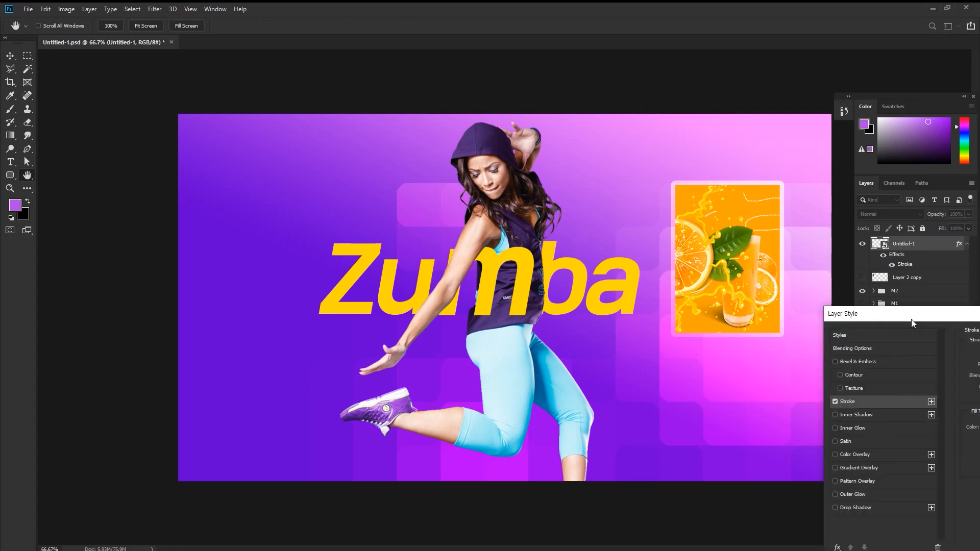
left_click_drag(351, 265, 357, 263)
left_click(360, 272)
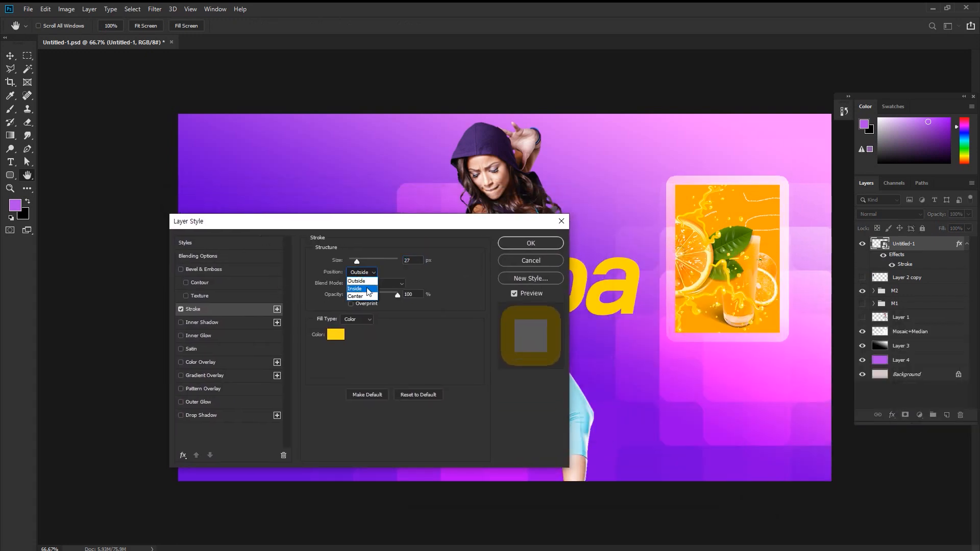
left_click(363, 289)
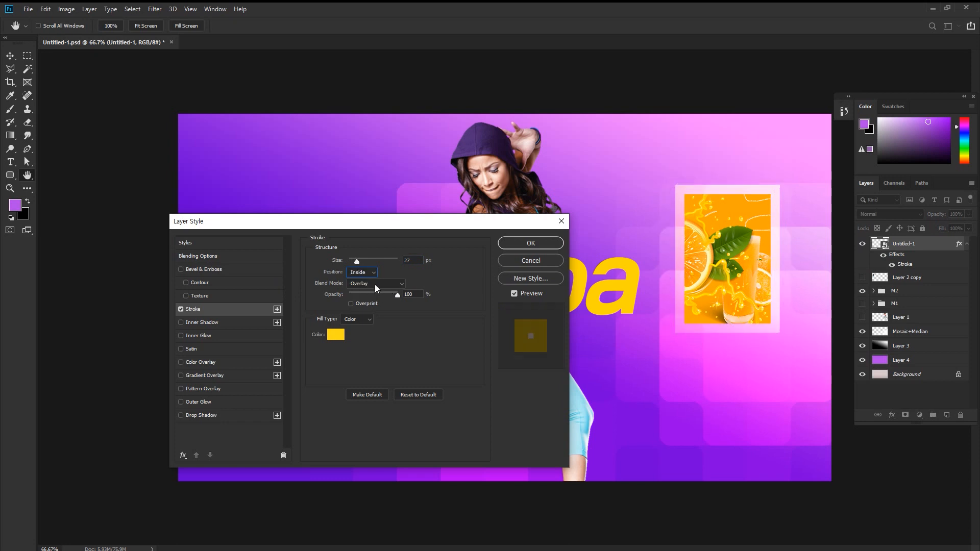
left_click_drag(357, 262, 355, 263)
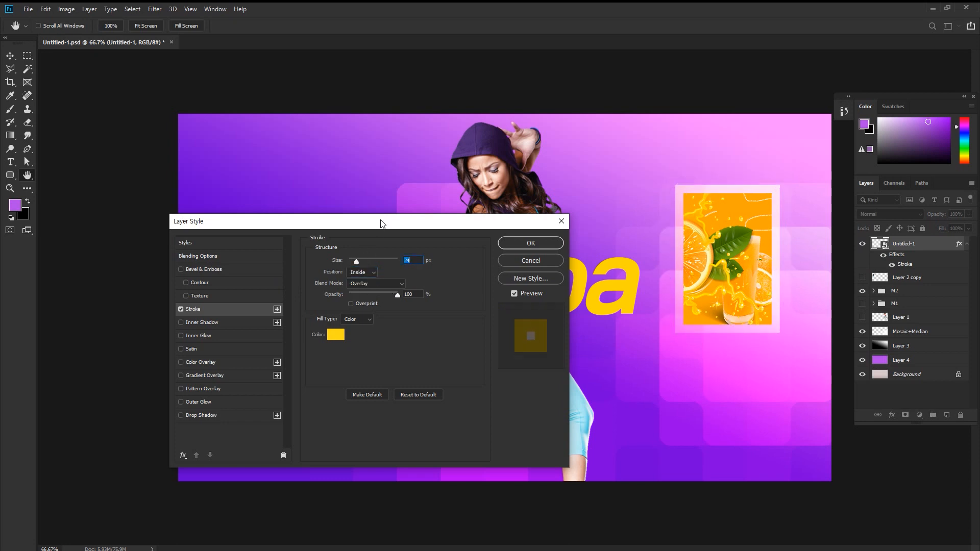
left_click_drag(382, 223, 439, 195)
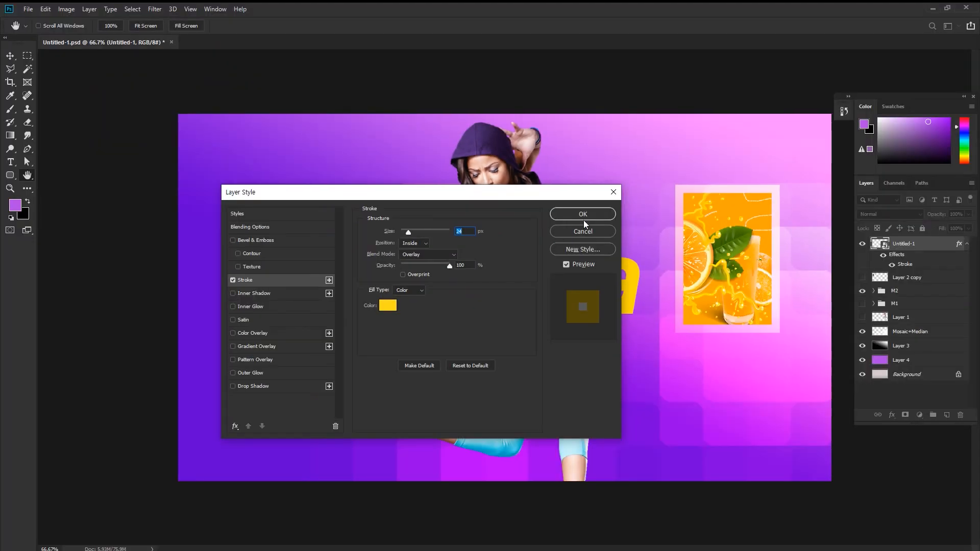
left_click(931, 163)
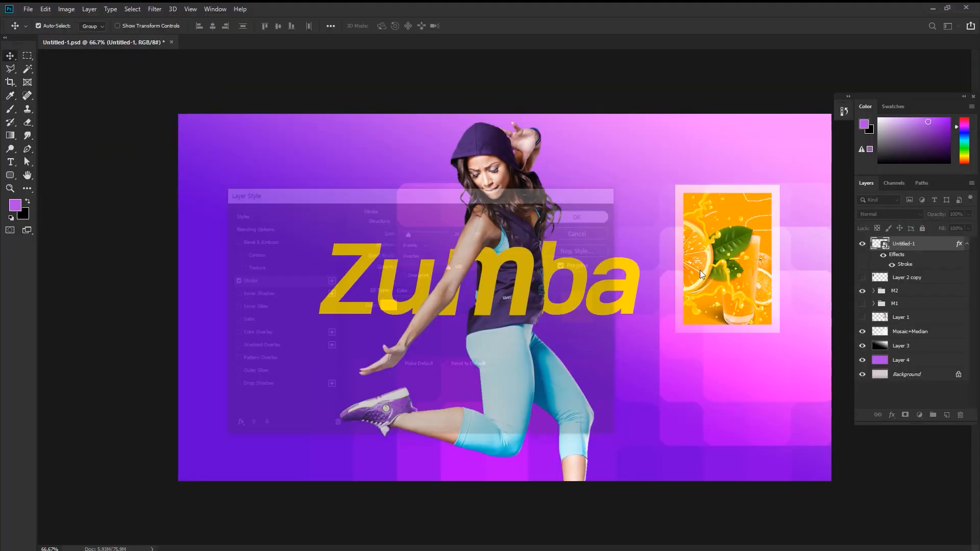
left_click_drag(704, 270, 705, 313)
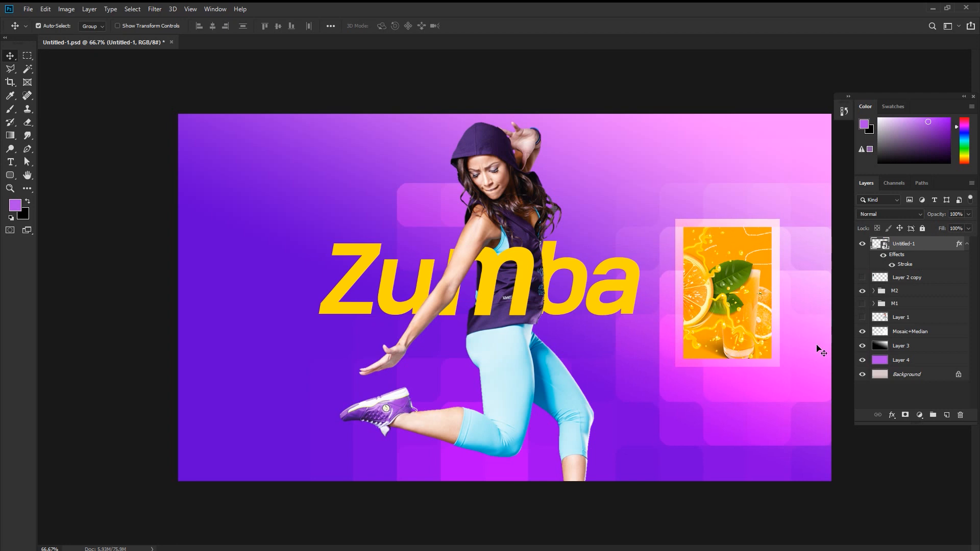
Place the orange slice image 00 from the 생과일주스_브랜드 folder into the Zumba banner
mouse_move(258, 550)
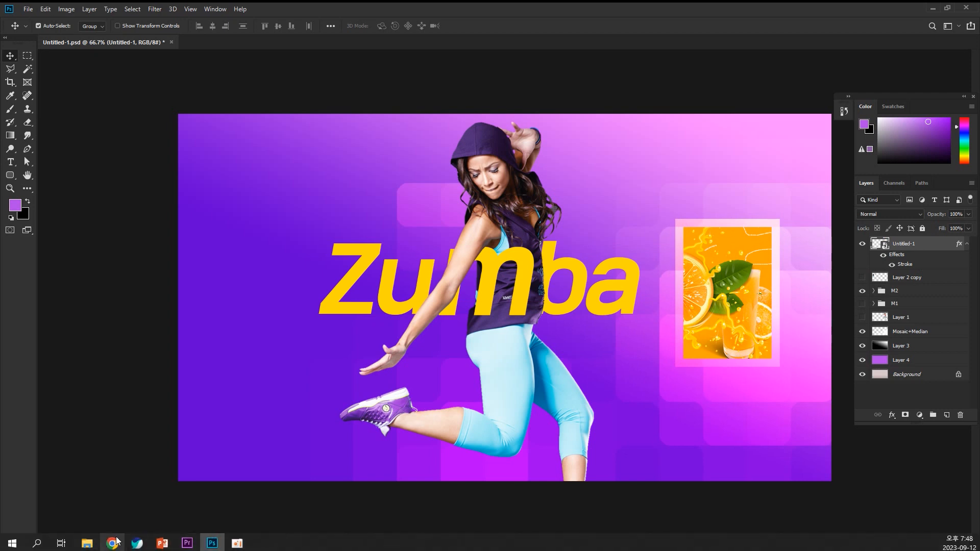
mouse_move(95, 545)
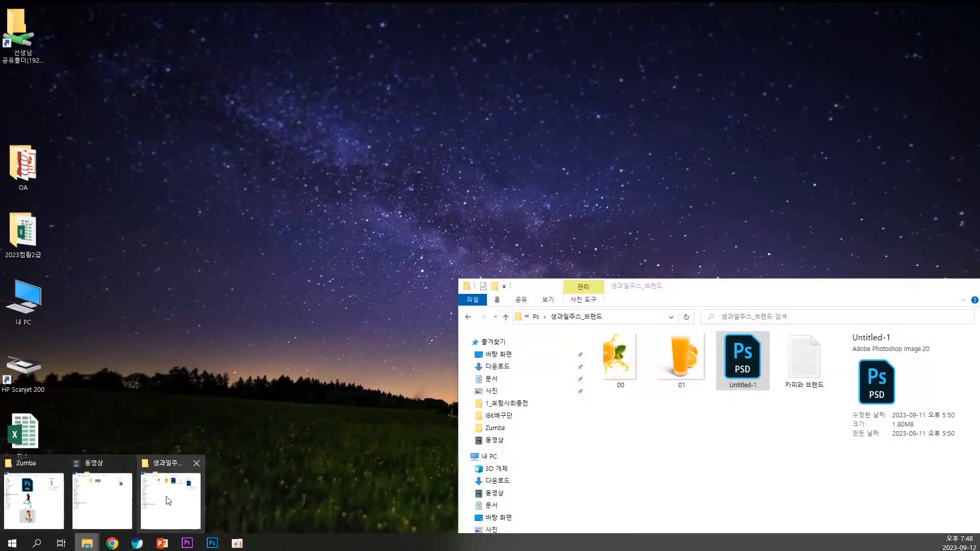
left_click(168, 500)
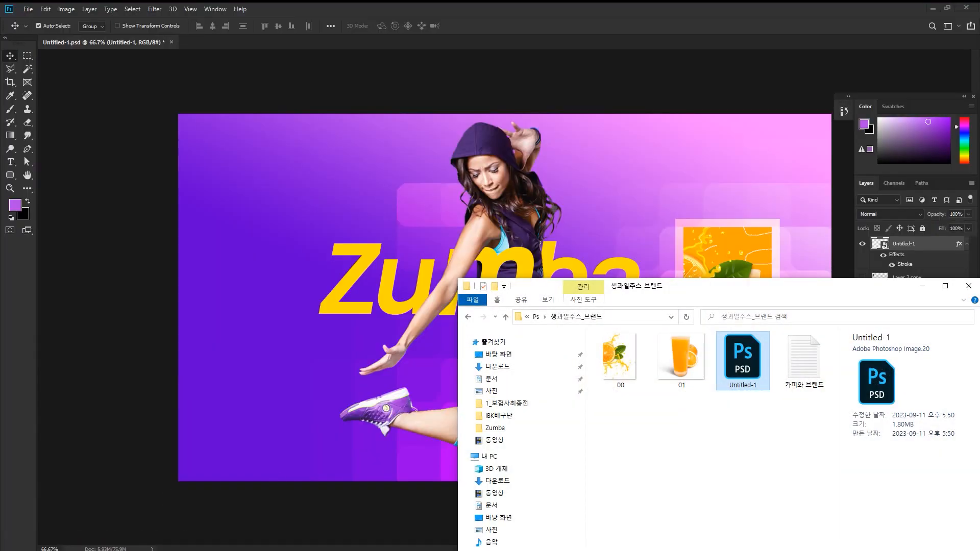
left_click(671, 444)
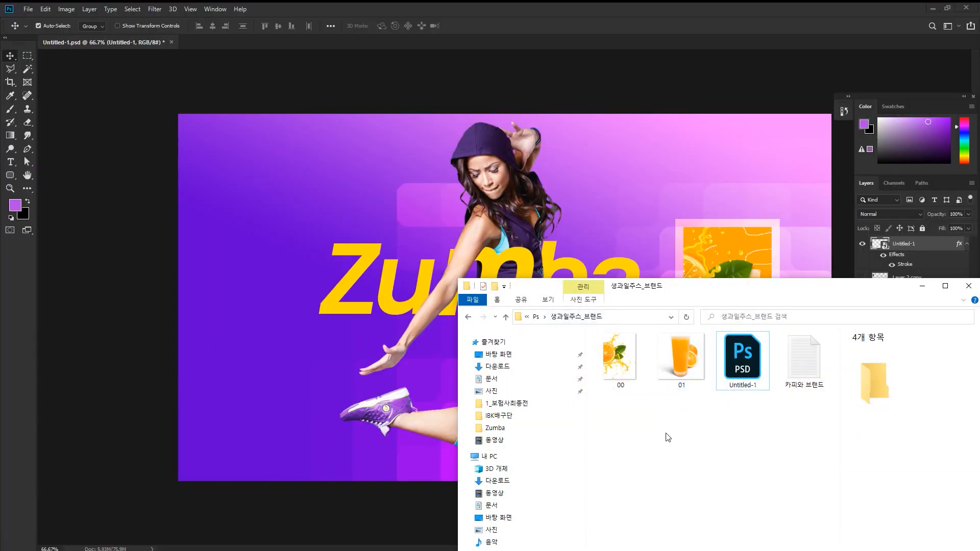
left_click(618, 359)
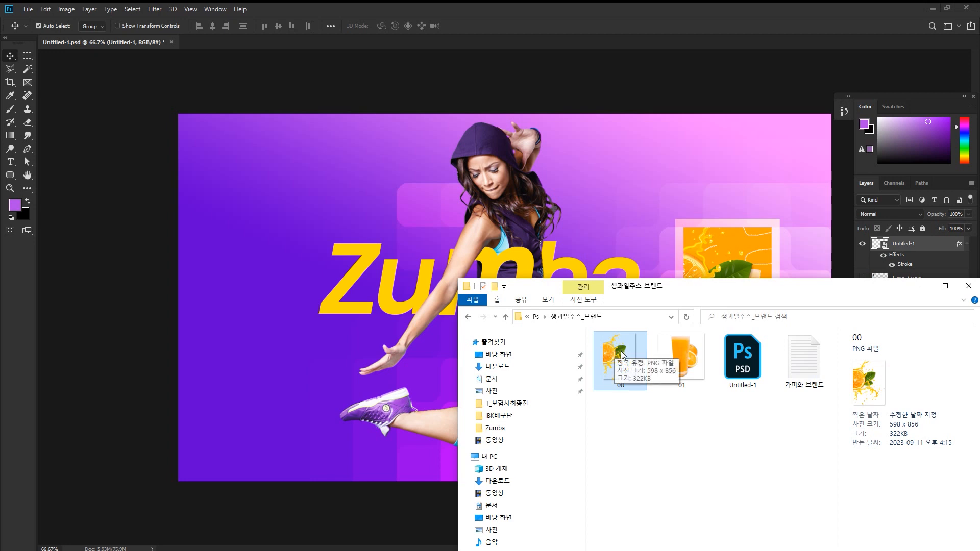
left_click_drag(619, 351, 388, 191)
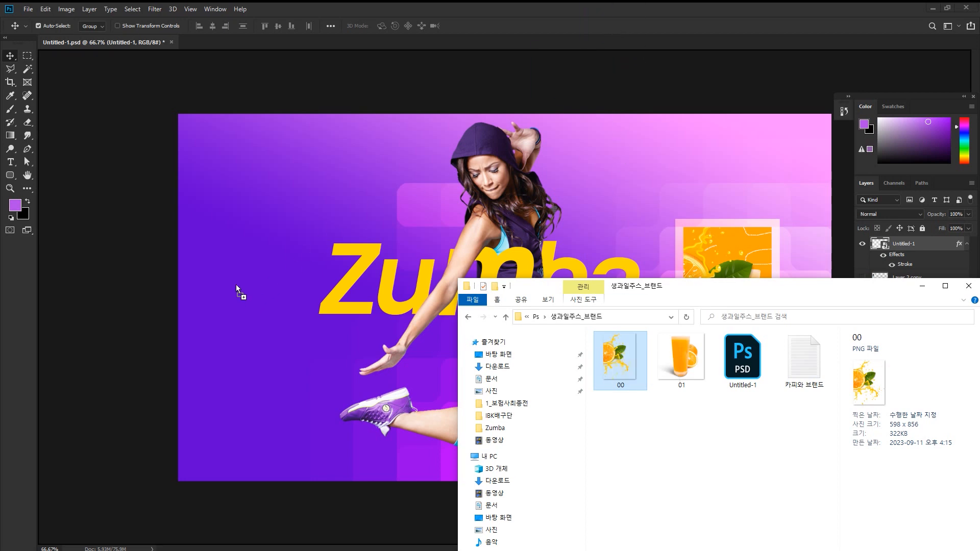
left_click_drag(235, 279, 234, 280)
Move the placed orange slice to the banner's left edge, enlarge it beyond the canvas height and commit the placement
left_click_drag(430, 295, 228, 278)
left_click_drag(380, 139, 426, 76)
left_click_drag(343, 216, 372, 228)
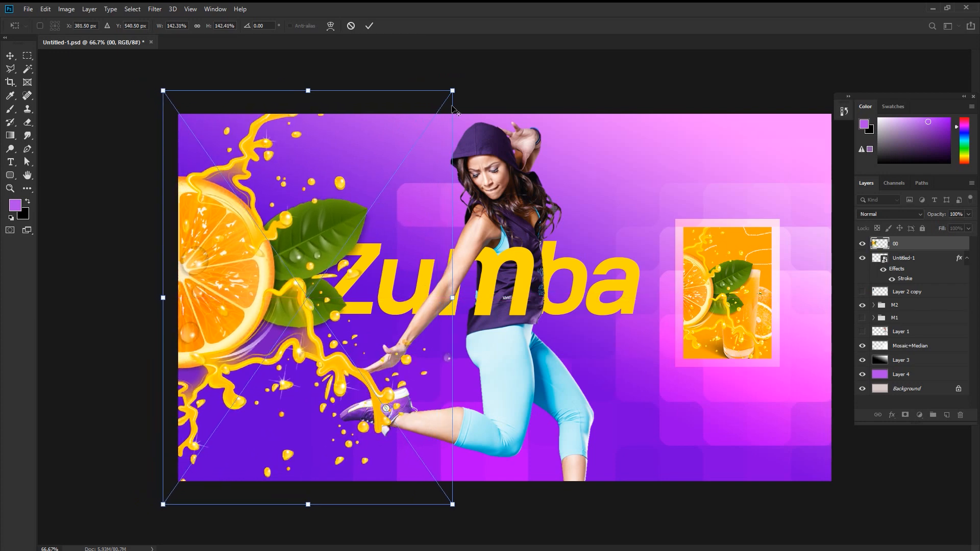
left_click_drag(452, 91, 477, 98)
key("Return")
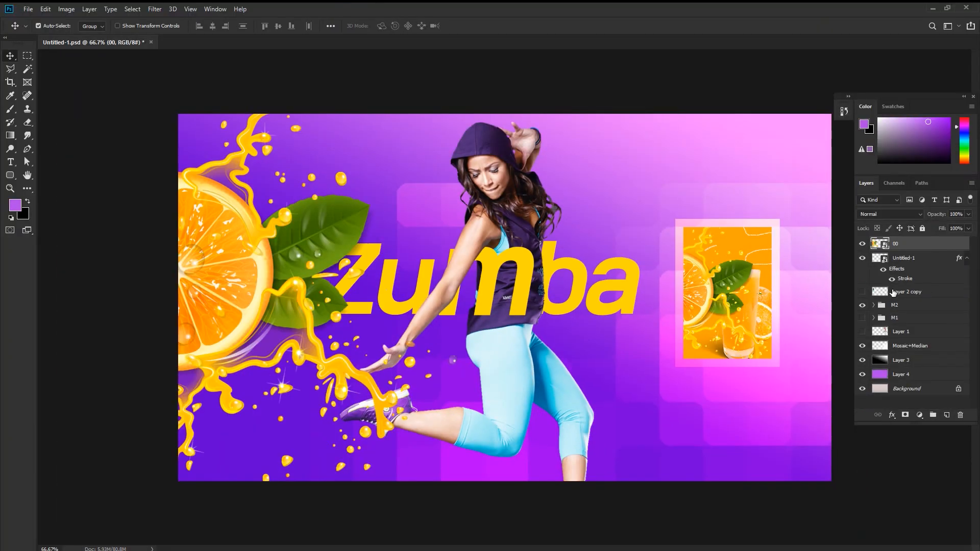
Shift layer 00 slightly right and down inside the Untitled-1 design and open that layer's own contents
double_click(884, 262)
left_click_drag(452, 319, 470, 305)
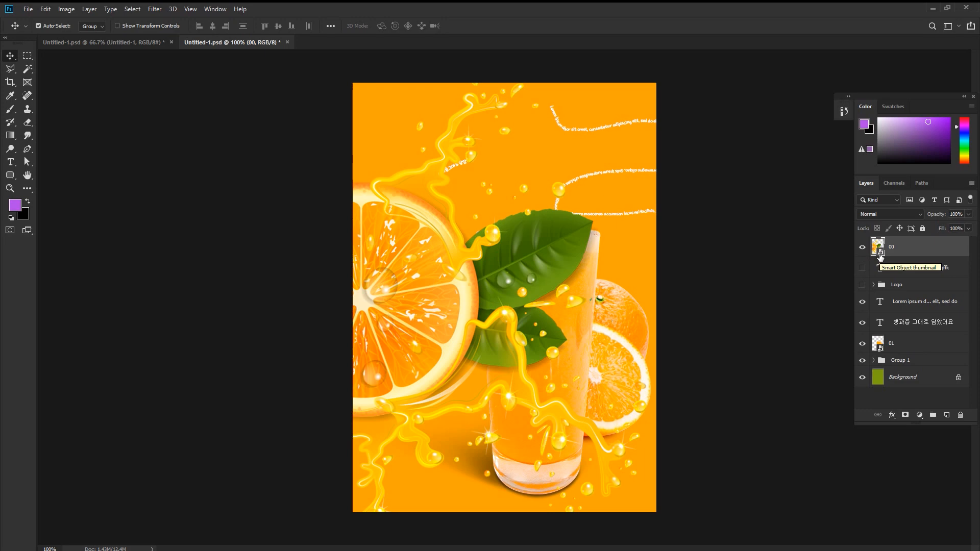
double_click(879, 254)
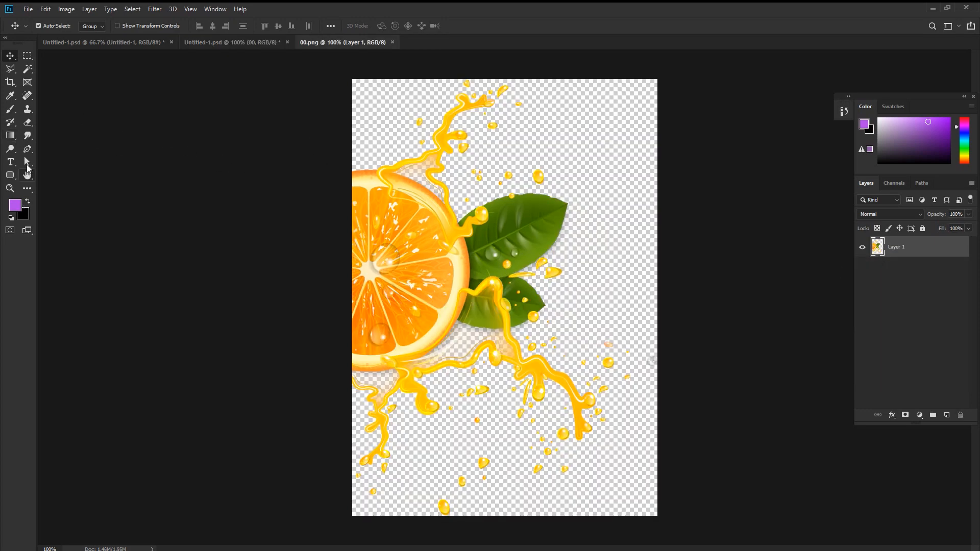
Reset the colors to default black and white and draw a black squiggle with the Pencil tool in 00.png's empty upper-right area
left_click(13, 218)
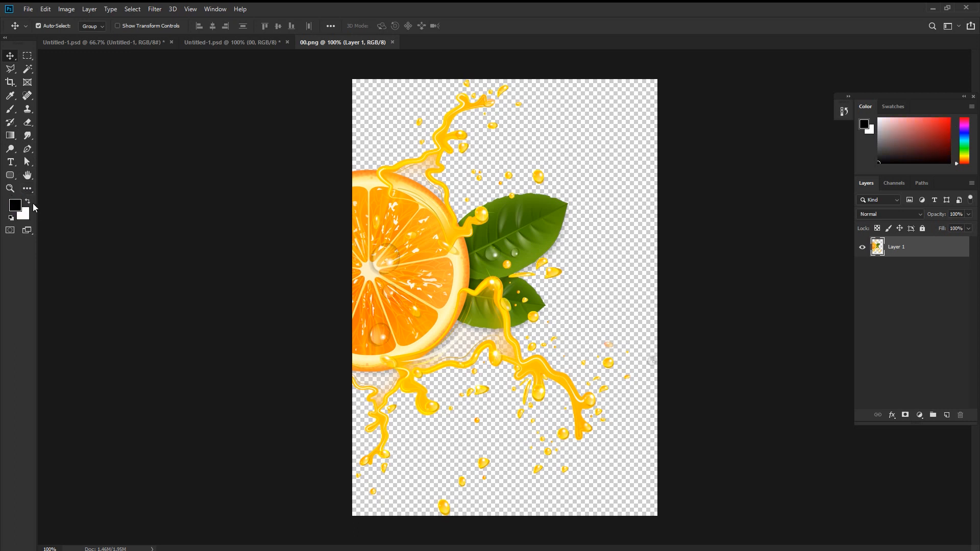
right_click(10, 110)
left_click(48, 120)
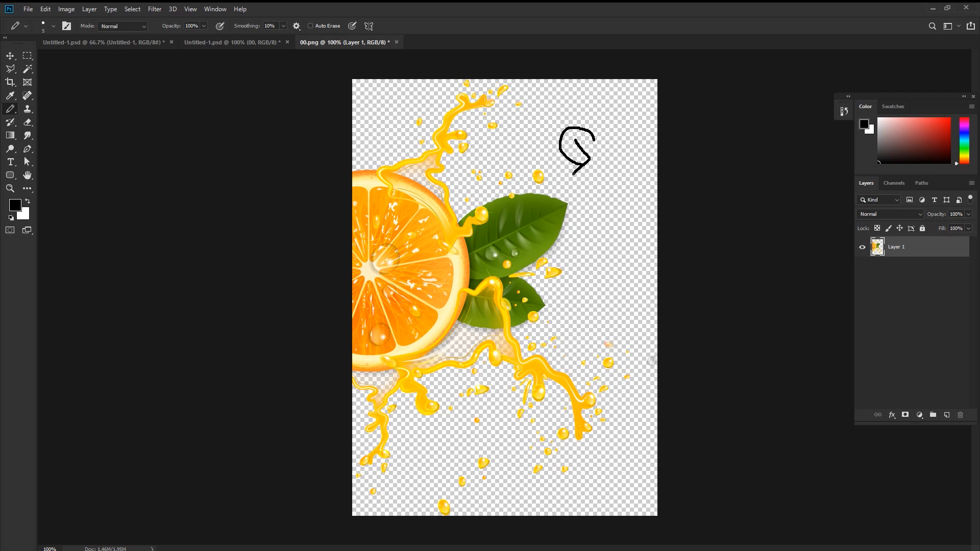
Select the squiggle with a rectangular marquee and invert its color to white
left_click(28, 56)
mouse_move(546, 105)
left_mouse_down()
mouse_move(614, 182)
mouse_move(607, 166)
left_mouse_up()
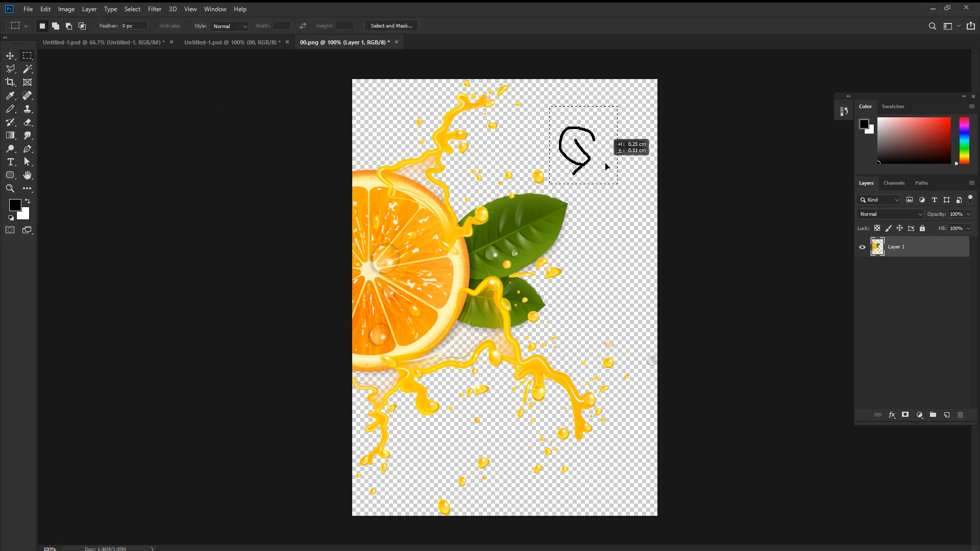
key("ctrl+i")
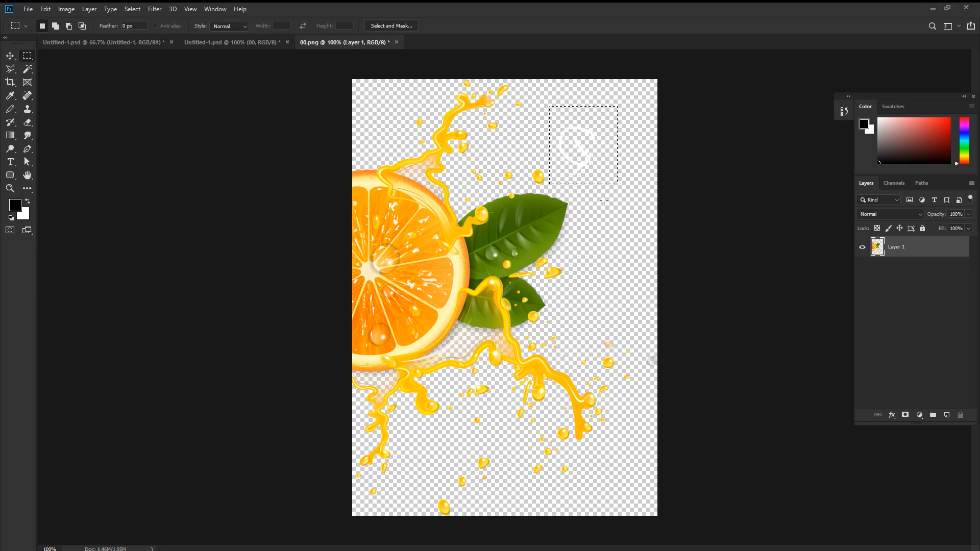
Clear the selection, save 00.png and close it to update the juice design
key("ctrl+plus")
left_click_drag(629, 208, 619, 407)
key("ctrl+s")
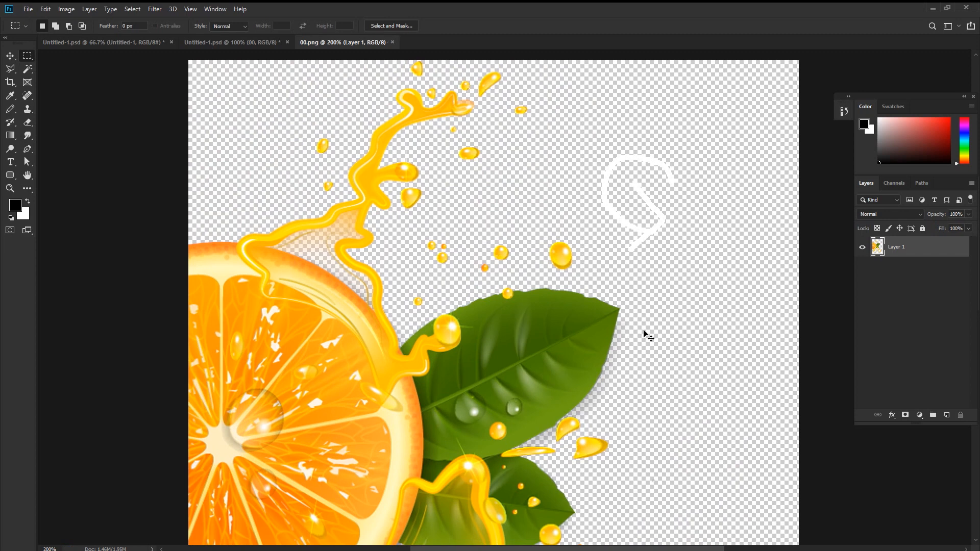
key("ctrl+w")
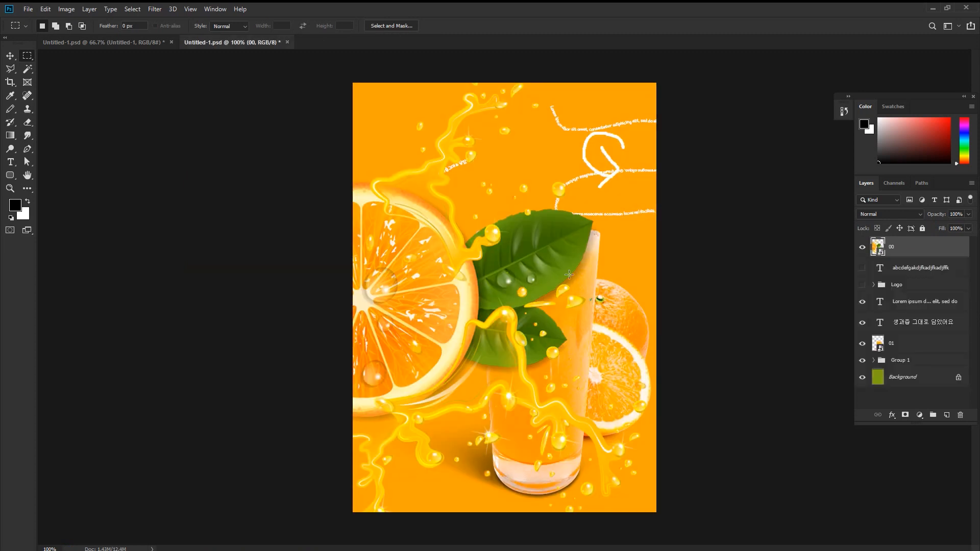
Try moving the orange slice layer 00 slightly upward in the juice design and undo the move
left_click(10, 55)
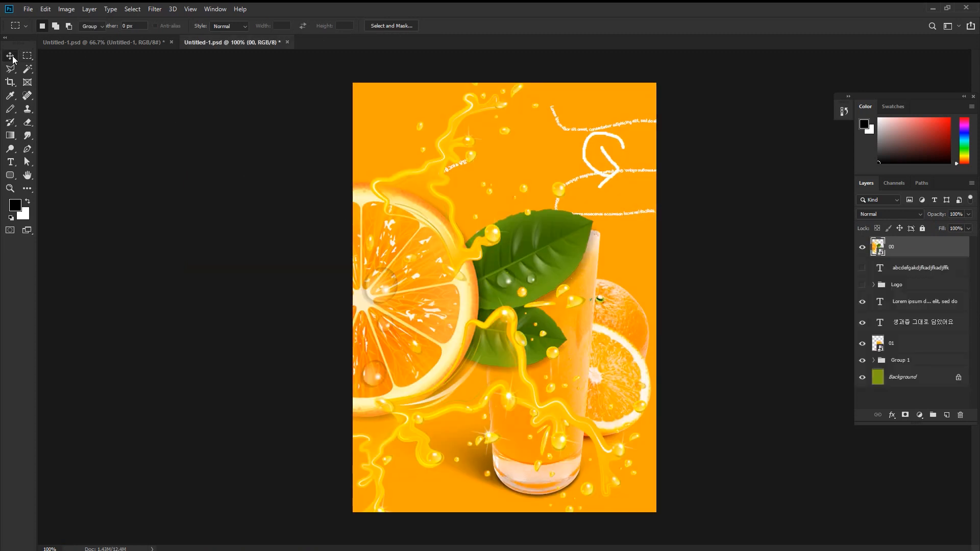
mouse_move(404, 274)
left_mouse_down()
mouse_move(403, 247)
mouse_move(403, 255)
left_mouse_up()
key("ctrl+z")
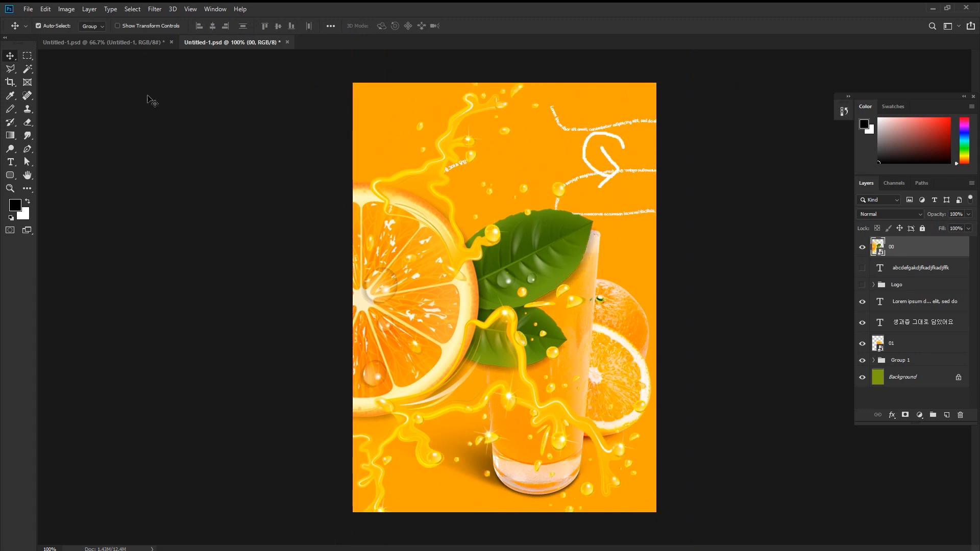
Save the juice design to refresh the banner artwork, and reposition the orange splash against the banner's left edge
left_click(117, 43)
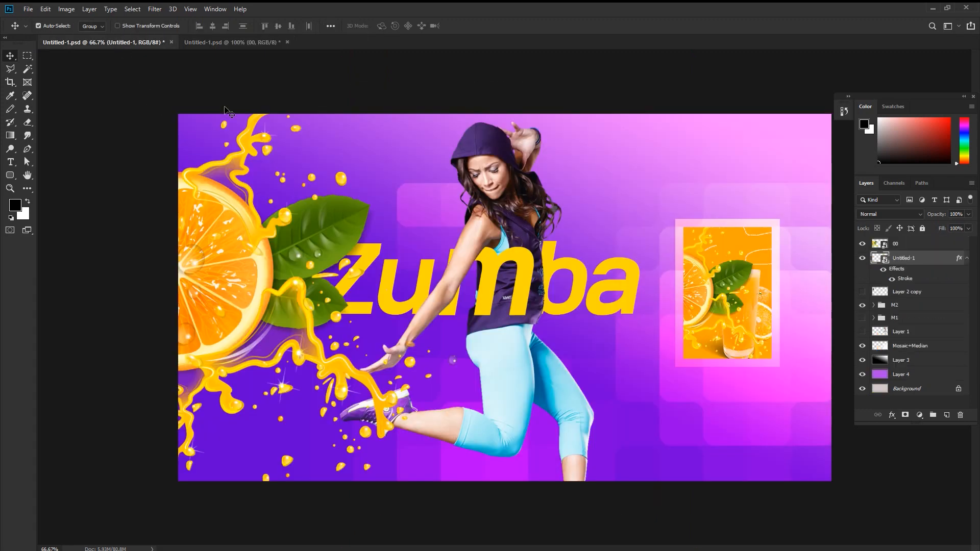
mouse_move(262, 213)
left_mouse_down()
mouse_move(241, 268)
mouse_move(250, 329)
mouse_move(222, 319)
mouse_move(414, 354)
mouse_move(446, 210)
mouse_move(360, 212)
mouse_move(264, 336)
mouse_move(261, 221)
left_mouse_up()
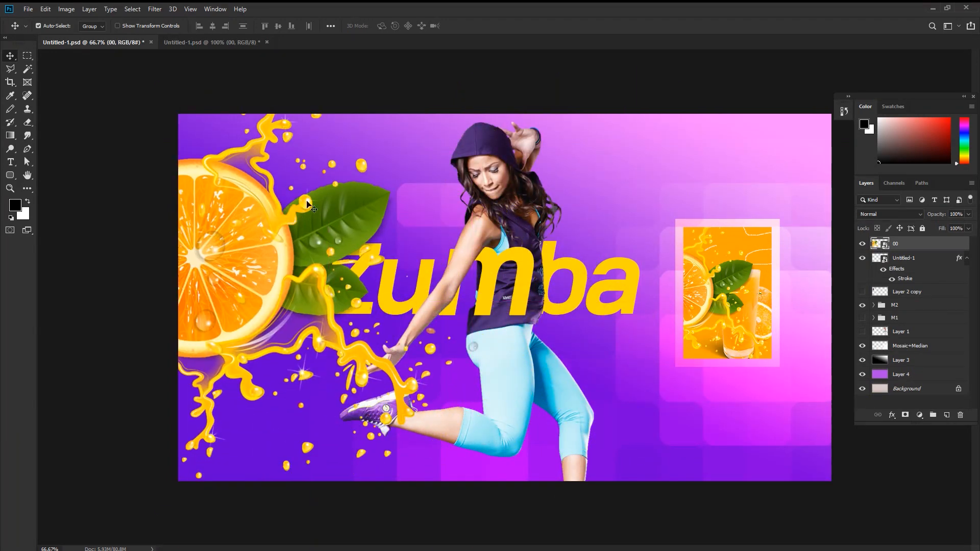
left_click(234, 41)
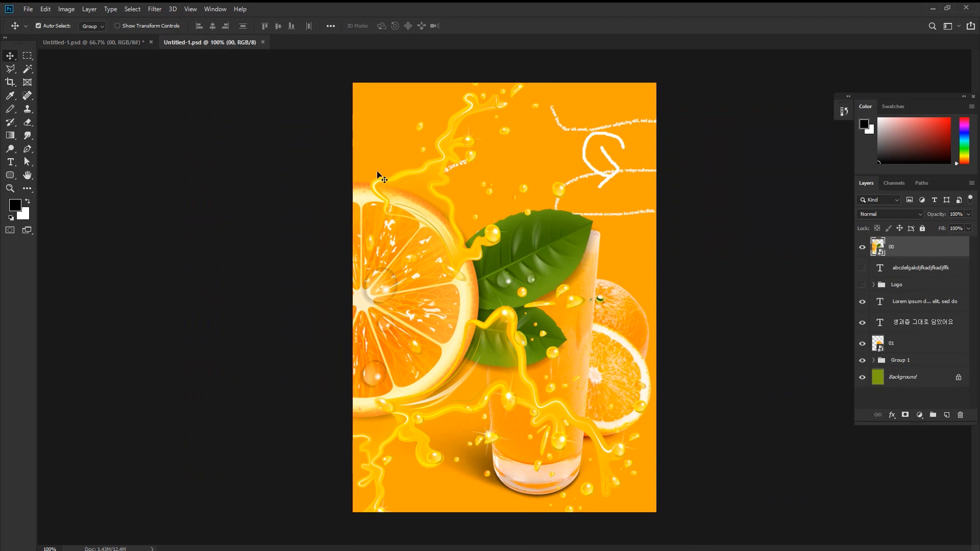
left_click(92, 41)
left_click_drag(262, 228, 241, 225)
key("ctrl+minus")
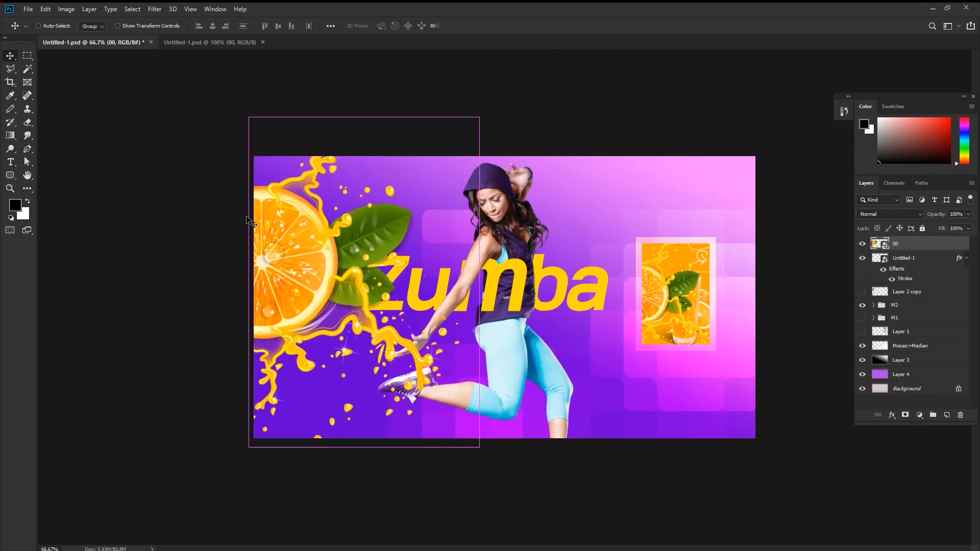
left_click_drag(320, 267, 300, 276)
Shift the Zumba dancer group right, and rotate the framed juice artwork to -90°, shrink it and place it beneath the lettering
left_click_drag(509, 288, 564, 287)
left_click_drag(667, 288, 642, 270)
key("ctrl+t")
key("Return")
left_click_drag(709, 321, 650, 351)
Send the framed juice artwork layer Untitled-1 backward, behind the M2 and M1 groups
key("ctrl+bracketleft")
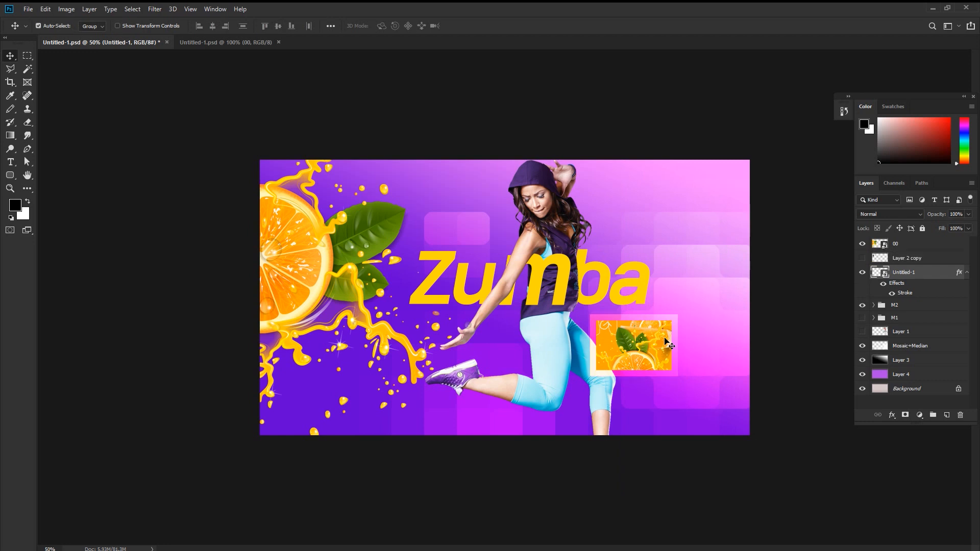
key("ctrl+bracketleft")
key("ctrl+bracketleft")
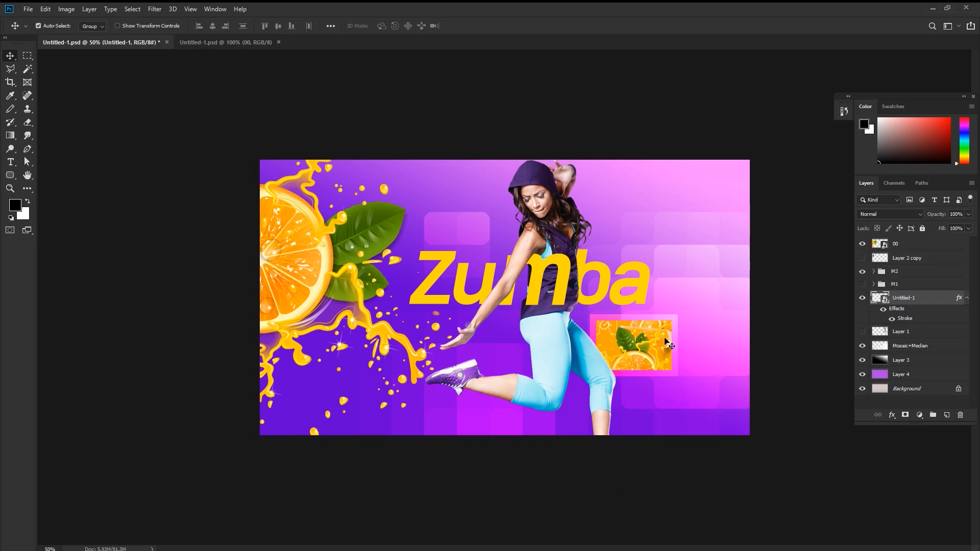
Move the framed juice artwork partly behind the dancer's legs and enlarge it
left_click_drag(663, 362, 620, 353)
key("ctrl+t")
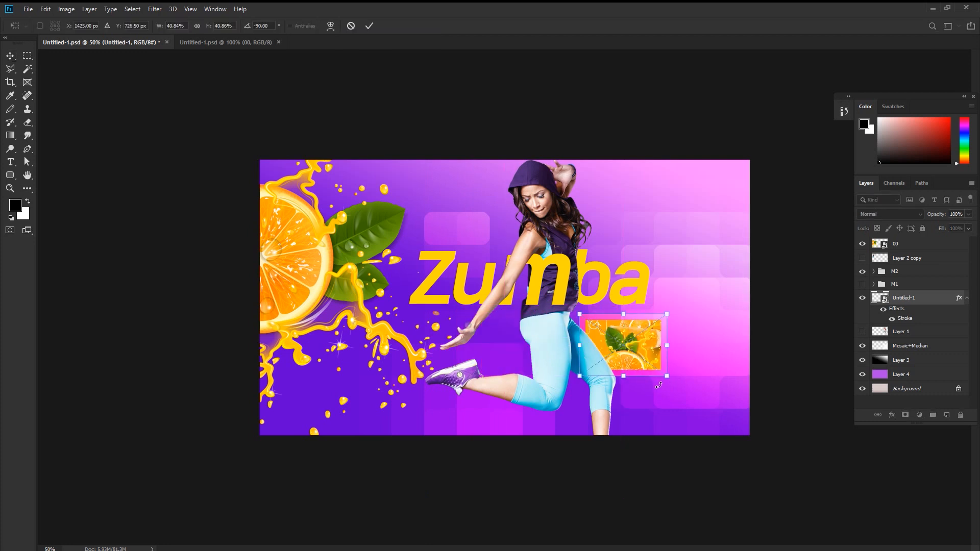
left_click_drag(668, 379, 683, 402)
left_click_drag(668, 352, 668, 369)
key("Return")
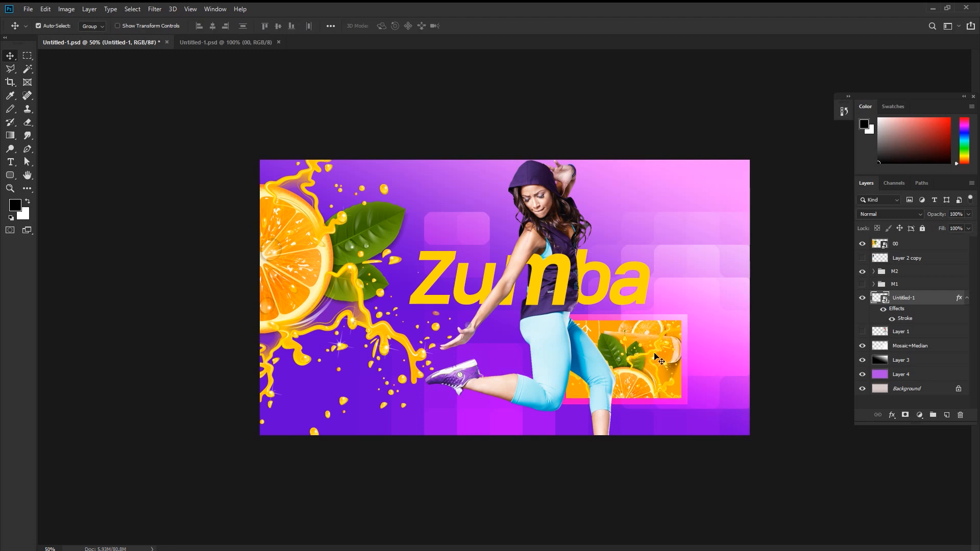
Move the framed juice artwork up beside the orange slice, behind the Zumba lettering, and adjust the dancer group's position
left_click_drag(602, 287, 581, 284)
left_click_drag(651, 353, 465, 244)
left_click_drag(521, 259, 539, 265)
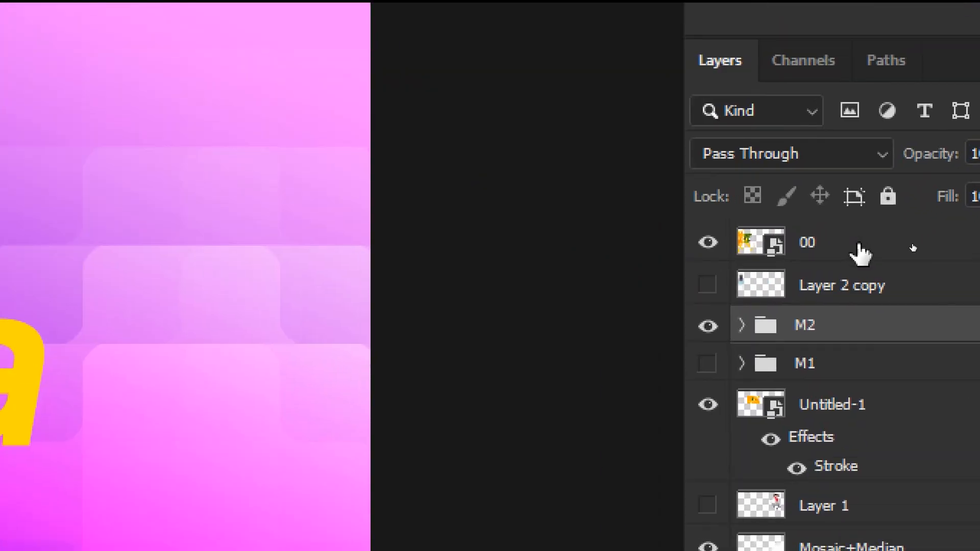
Above layer 00, draw a hot pink rectangle shape about 944 by 202 px without a stroke, across the banner's upper right
left_click(909, 251)
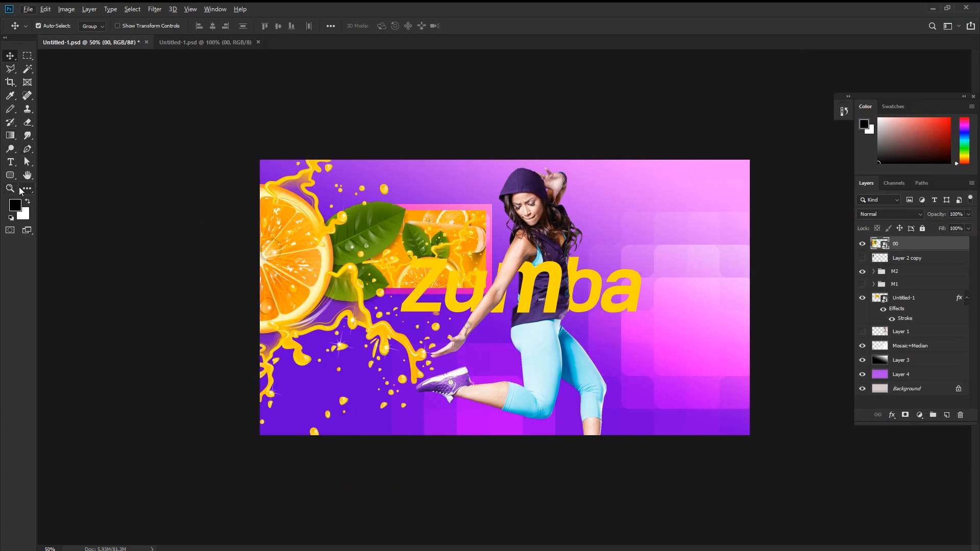
left_click_drag(12, 177, 51, 175)
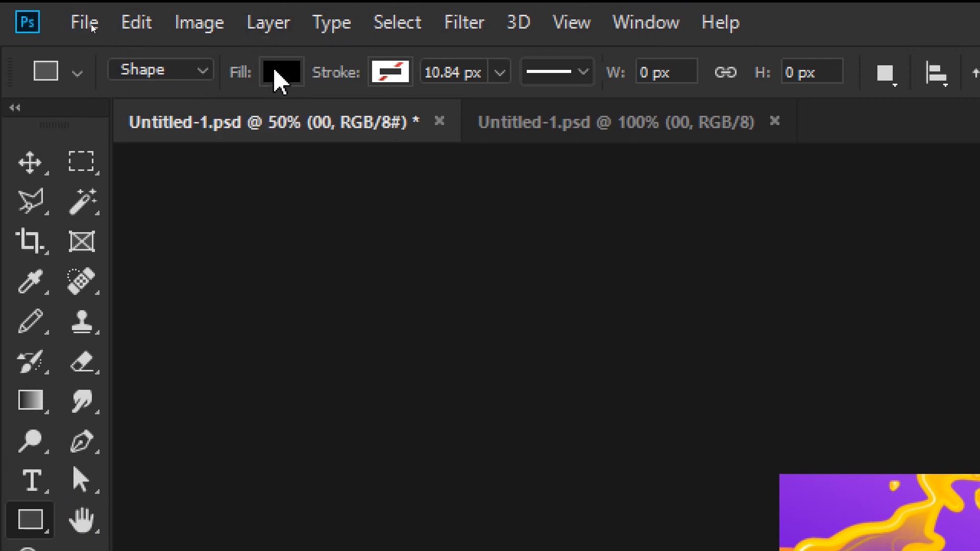
left_click(276, 6)
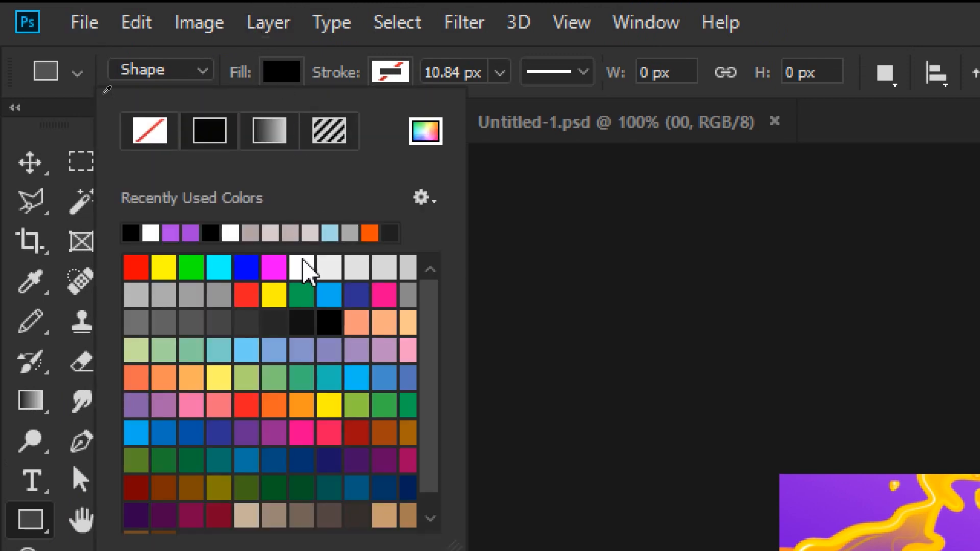
left_click(384, 294)
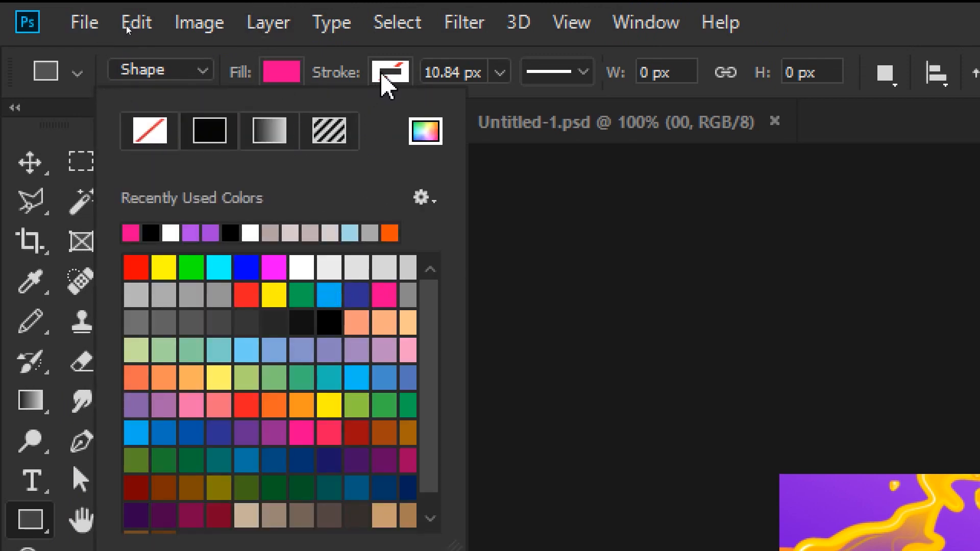
left_click(355, 70)
left_click(389, 72)
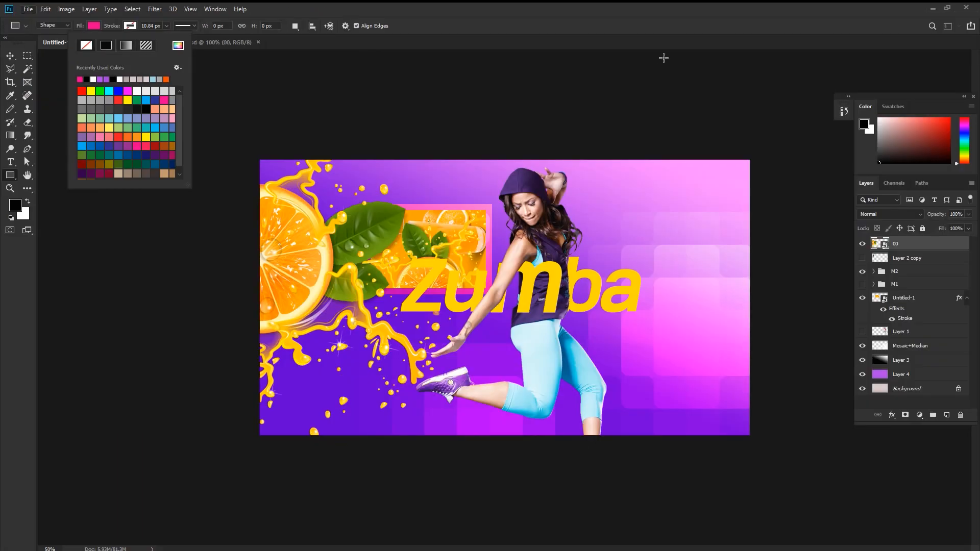
left_click(644, 21)
left_click_drag(478, 193, 719, 244)
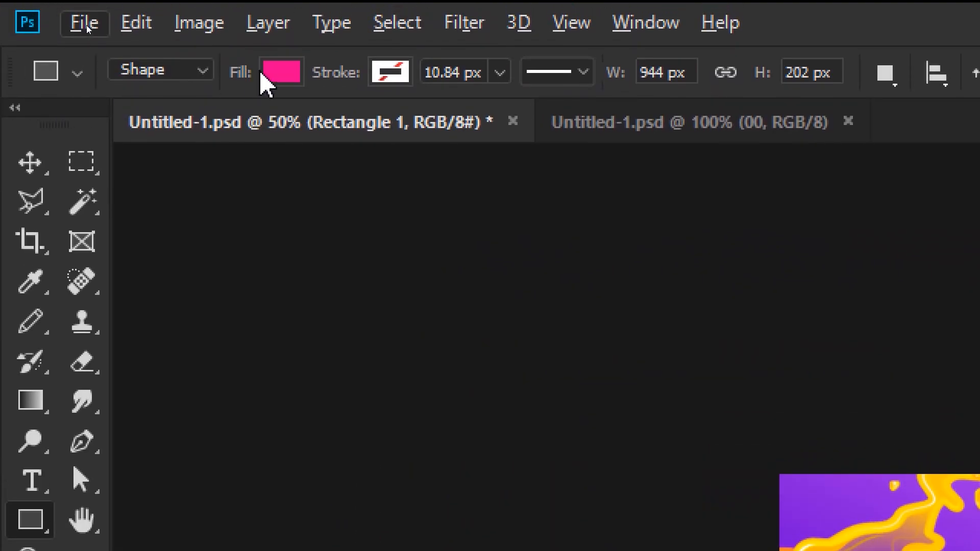
Set the rectangle's fill to leaf green #8bce08, sampling the leaf as a starting color, and nudge it slightly right and down
left_click(273, 74)
left_click(431, 145)
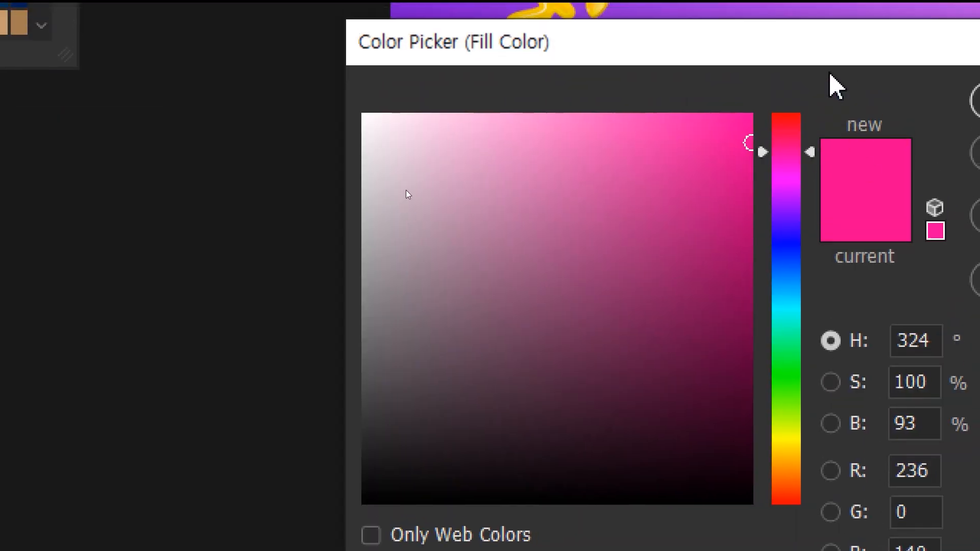
left_click_drag(816, 43, 836, 437)
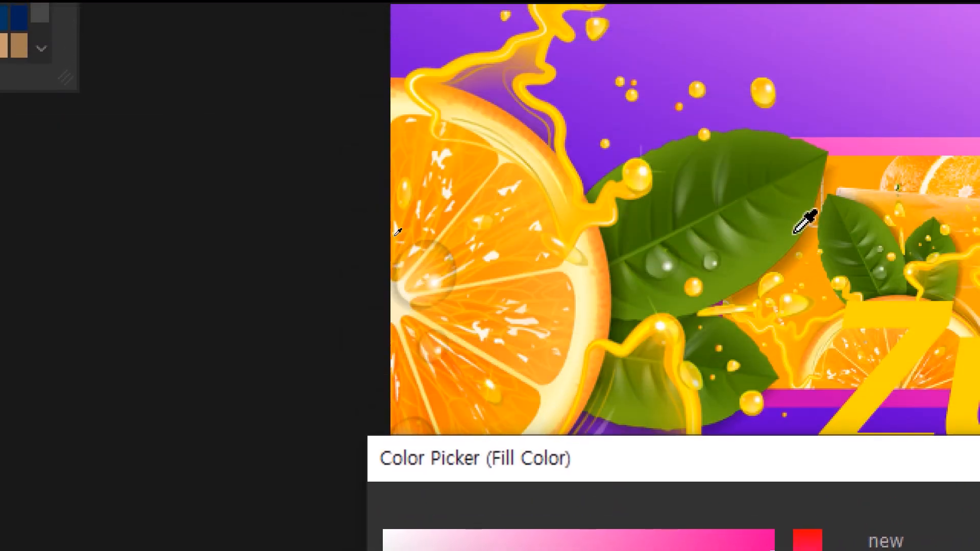
left_click(794, 231)
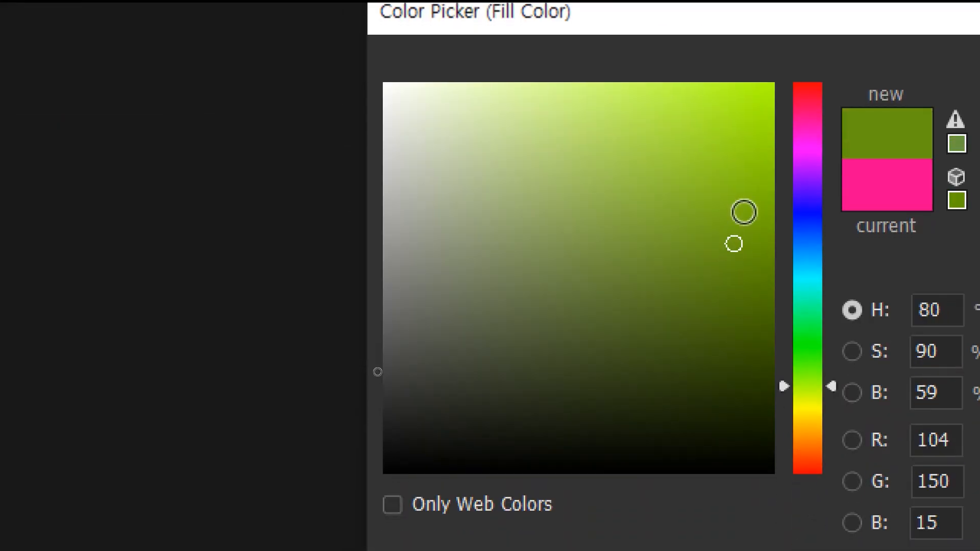
left_click(751, 133)
left_click_drag(751, 133, 759, 157)
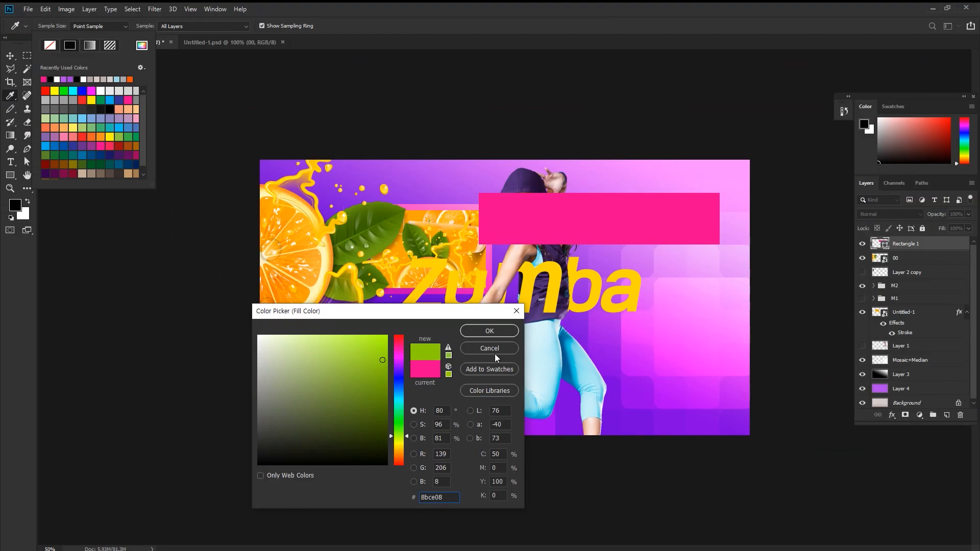
left_click(493, 337)
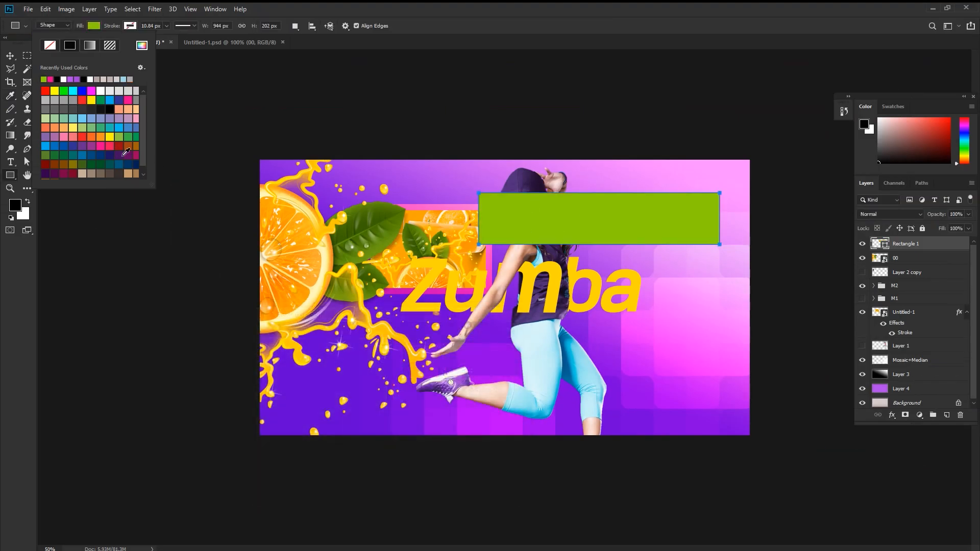
left_click(195, 57)
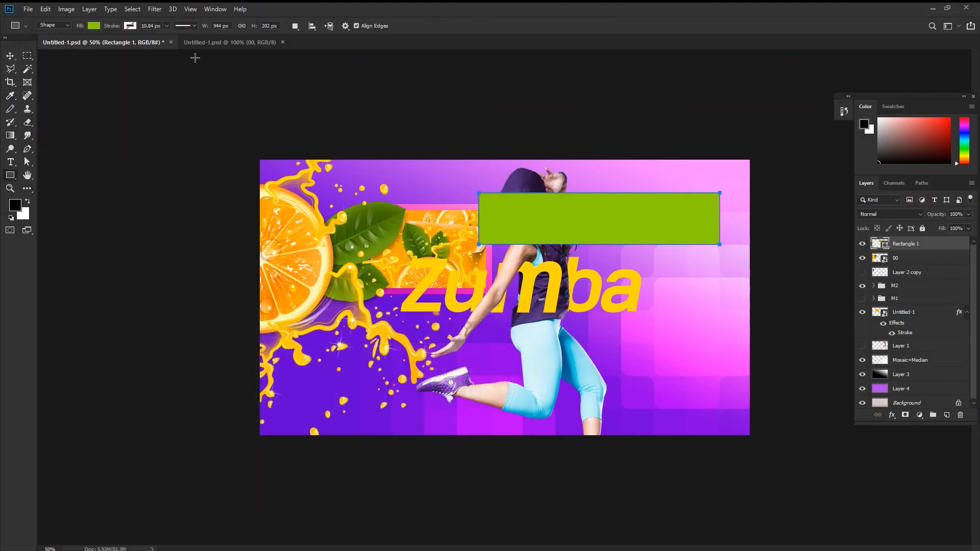
left_click(12, 60)
mouse_move(562, 203)
left_mouse_down()
mouse_move(538, 212)
mouse_move(570, 208)
left_mouse_up()
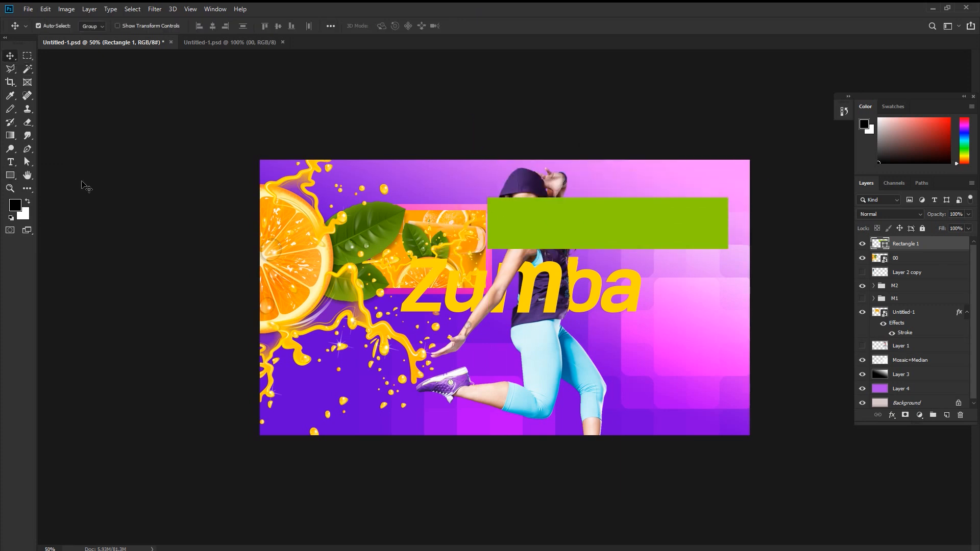
Add the black 72 pt text "E0101" in the banner's lower right area
left_click(10, 163)
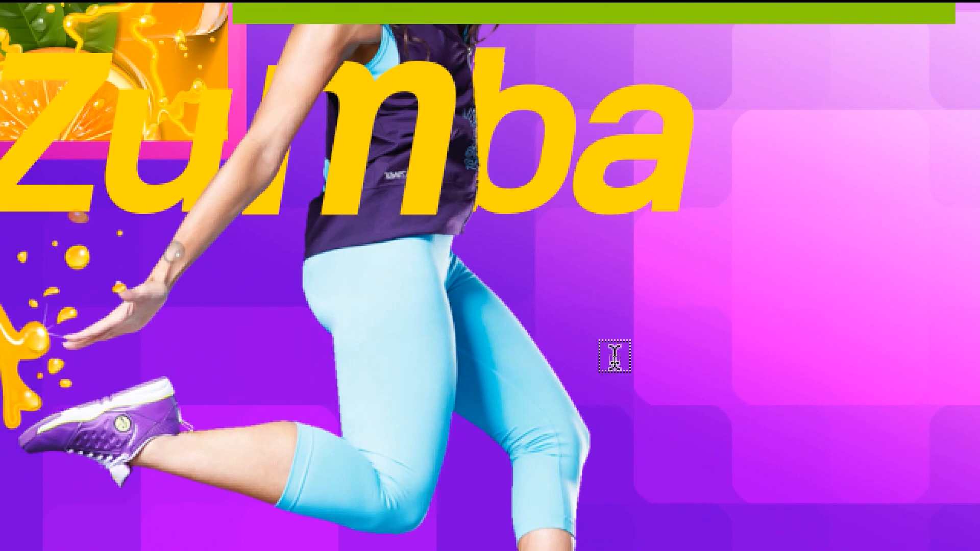
left_click(615, 359)
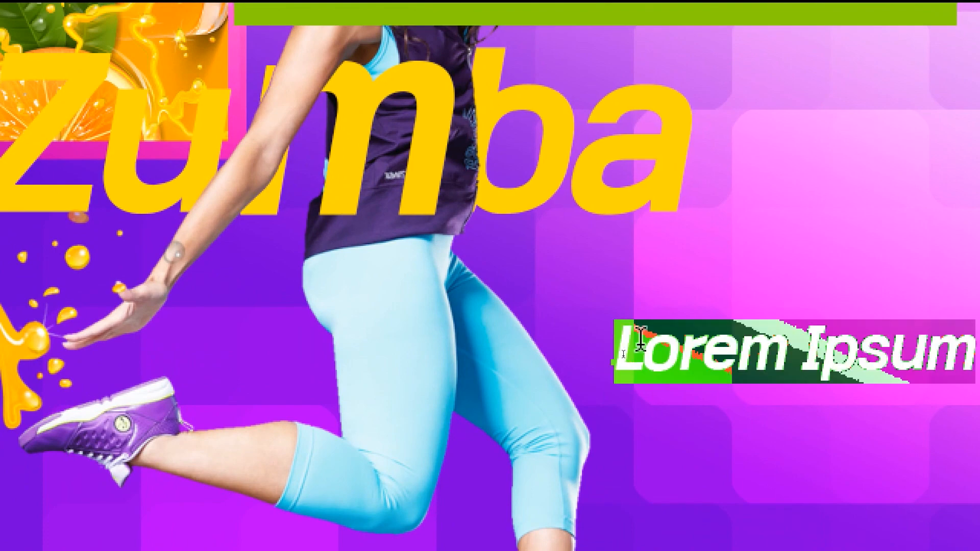
type("E0101")
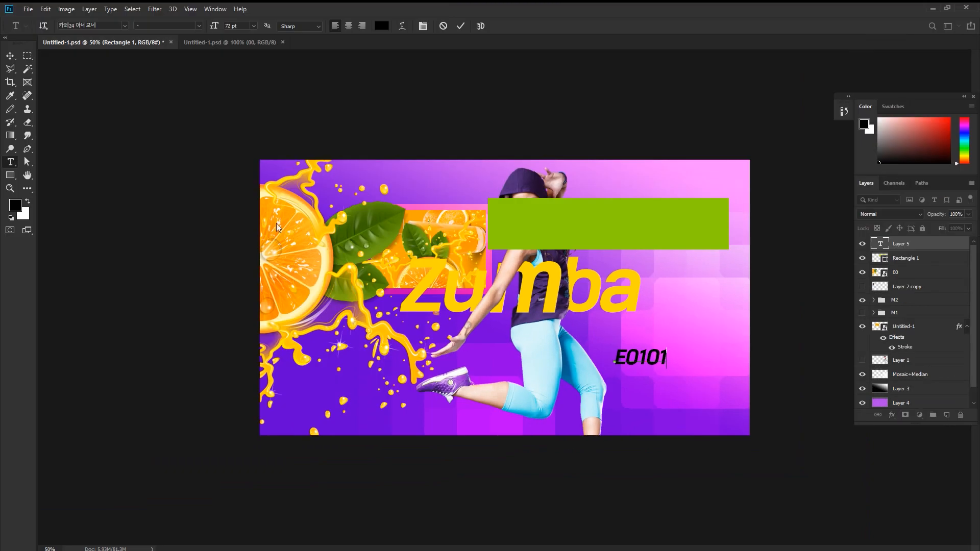
Move the E0101 text onto the green rectangle and enlarge it slightly
left_click(9, 56)
left_click_drag(649, 359, 607, 229)
key("ctrl+t")
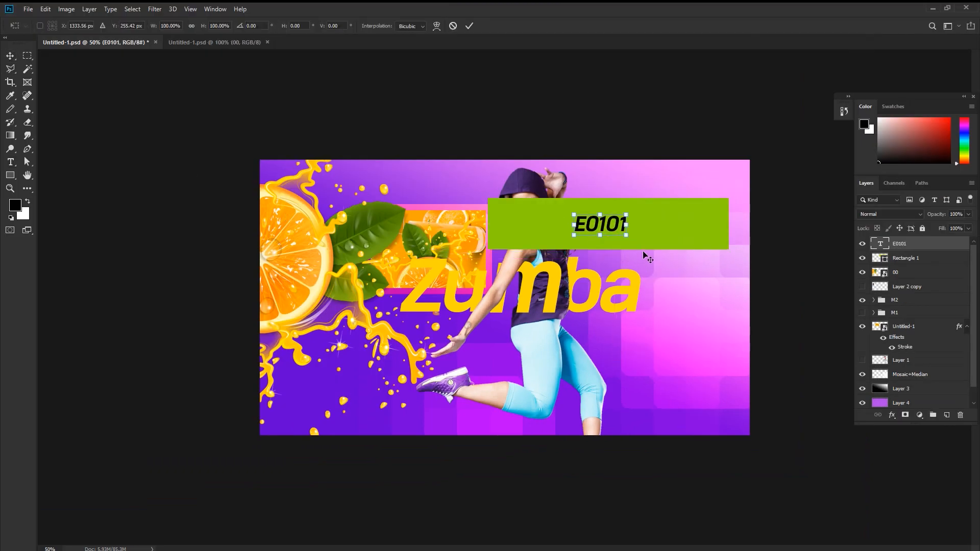
mouse_move(624, 237)
left_mouse_down()
mouse_move(644, 244)
mouse_move(632, 234)
left_mouse_up()
key("Return")
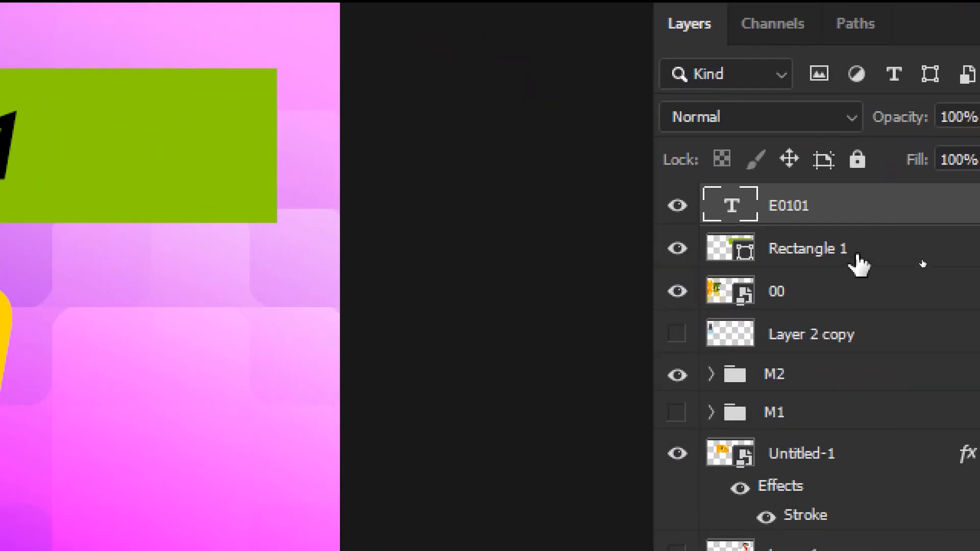
left_click(921, 257)
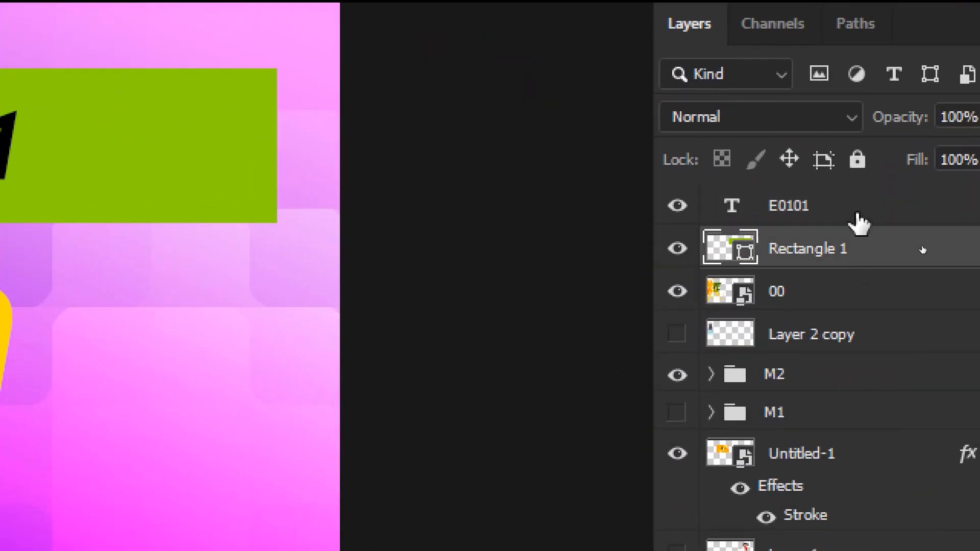
left_click(852, 219)
right_click(831, 205)
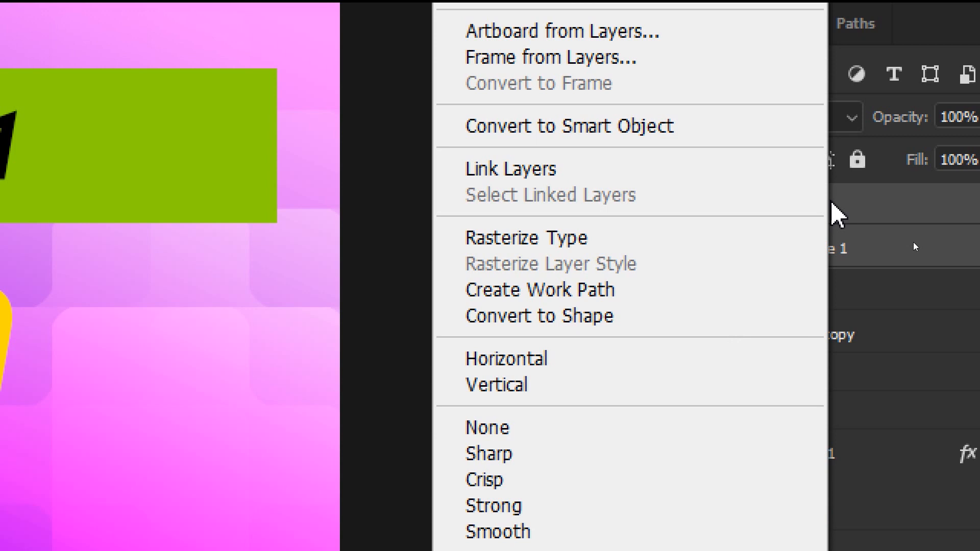
left_click(849, 206)
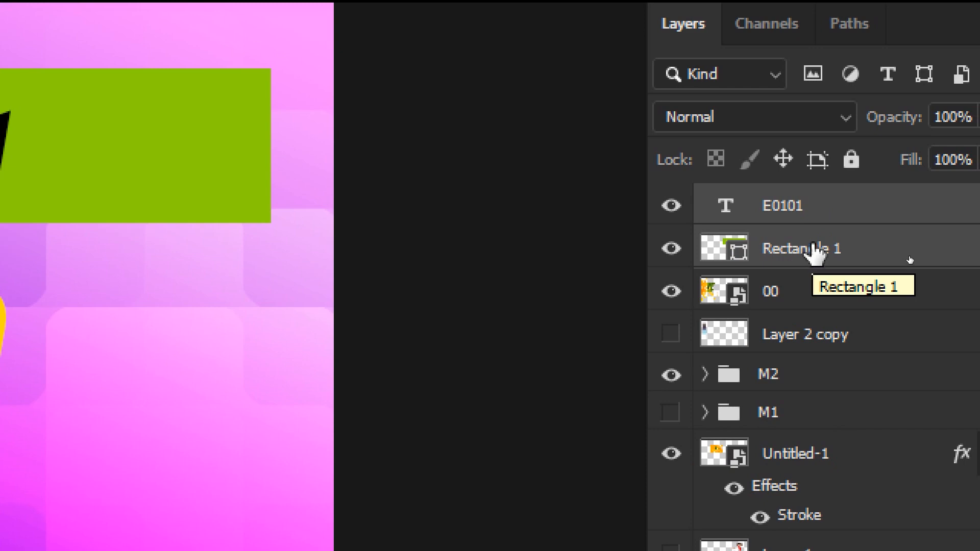
left_click(780, 376)
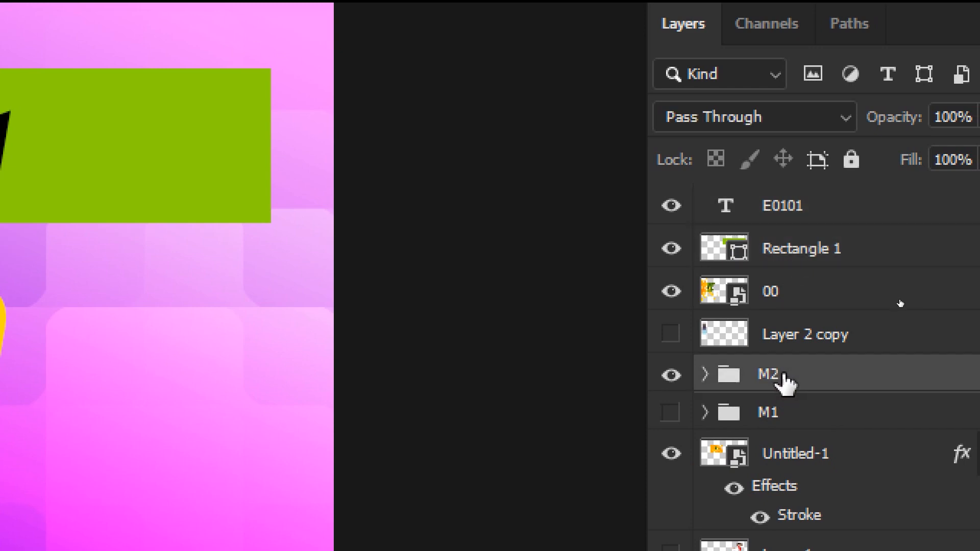
right_click(781, 382)
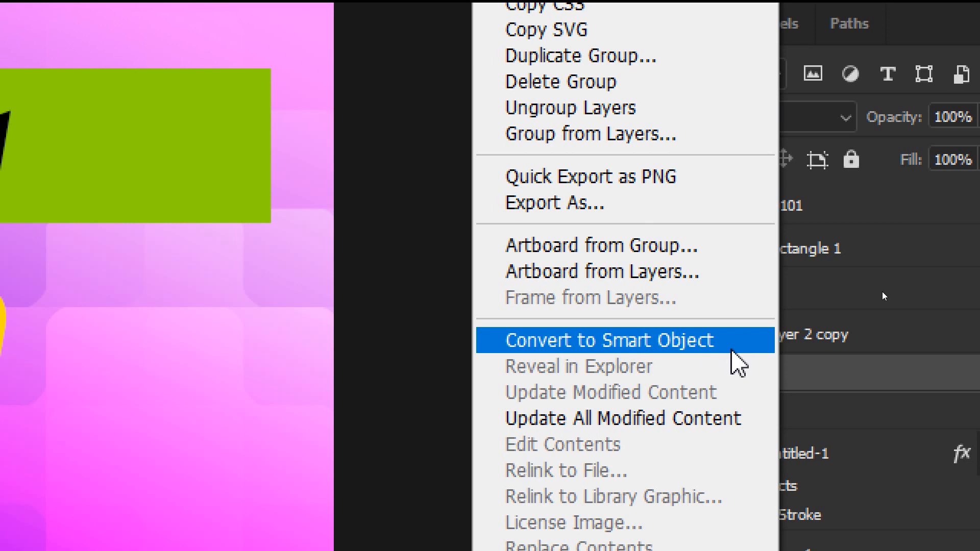
left_click(847, 398)
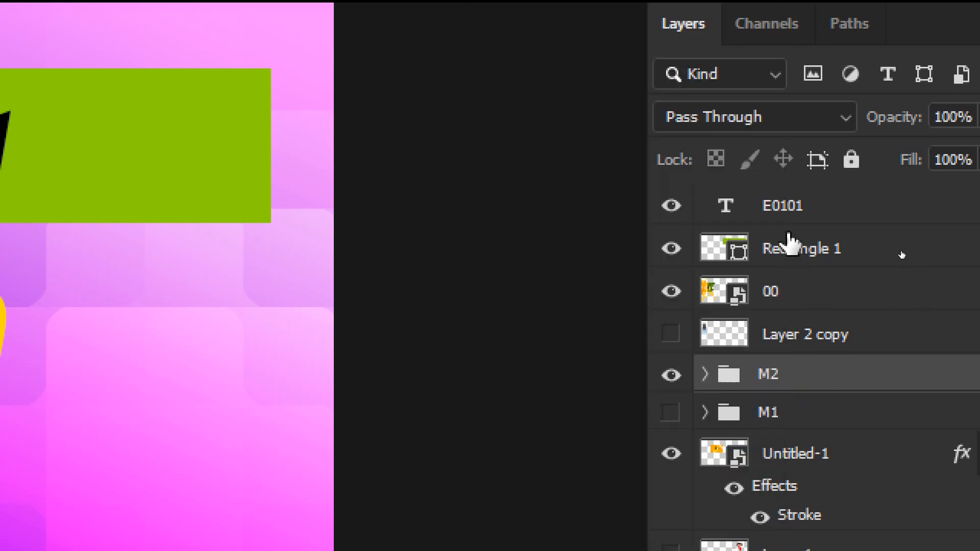
Select the Rectangle 1 and E0101 layers together and convert them to one smart object
left_click(791, 249)
left_click(790, 209, "shift")
right_click(789, 217)
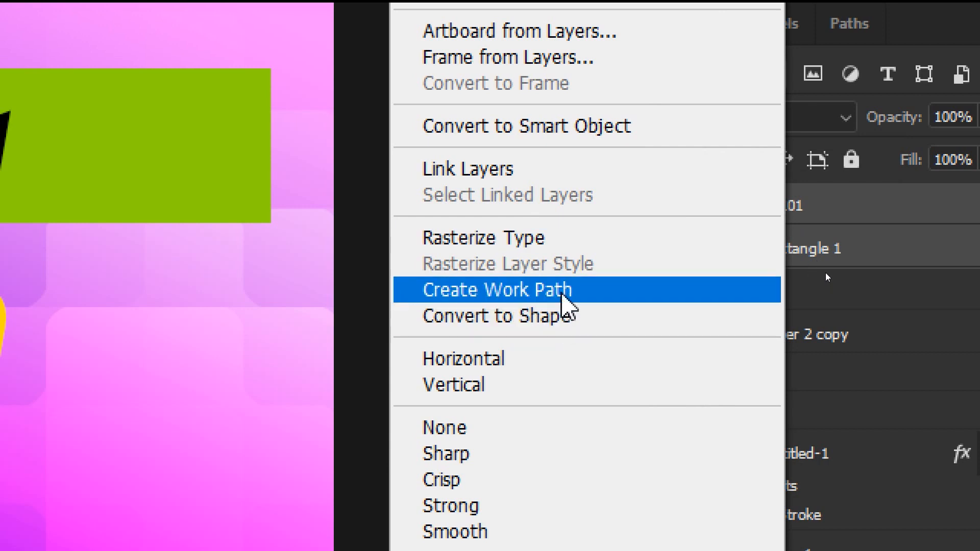
left_click(649, 131)
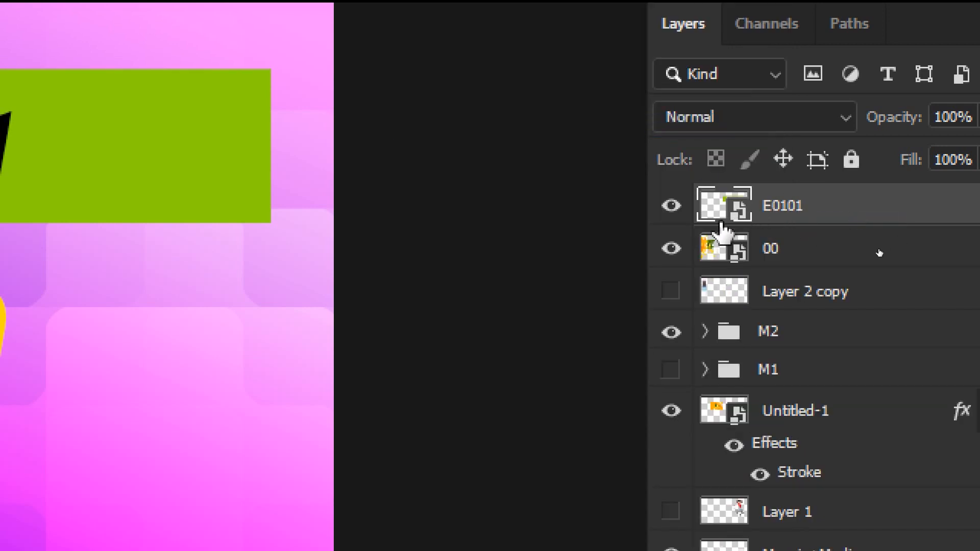
Open the E0101 smart object's contents and set the E0101 text color to white #ffffff
double_click(740, 219)
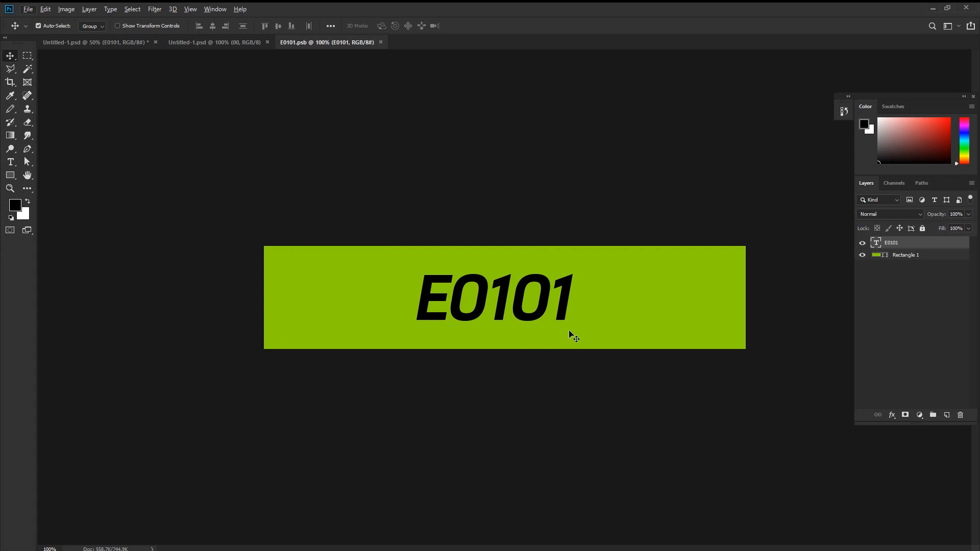
double_click(545, 310)
left_click(381, 26)
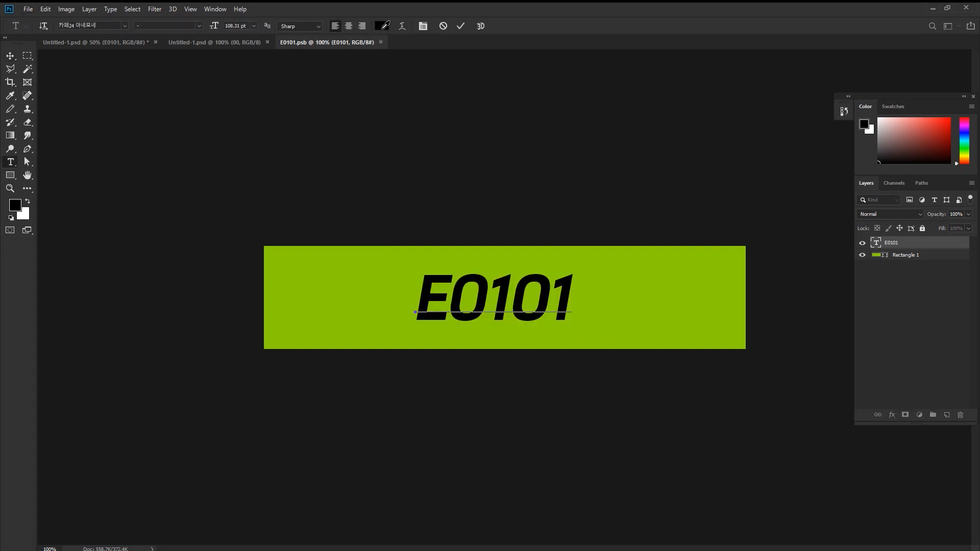
type("ffffff")
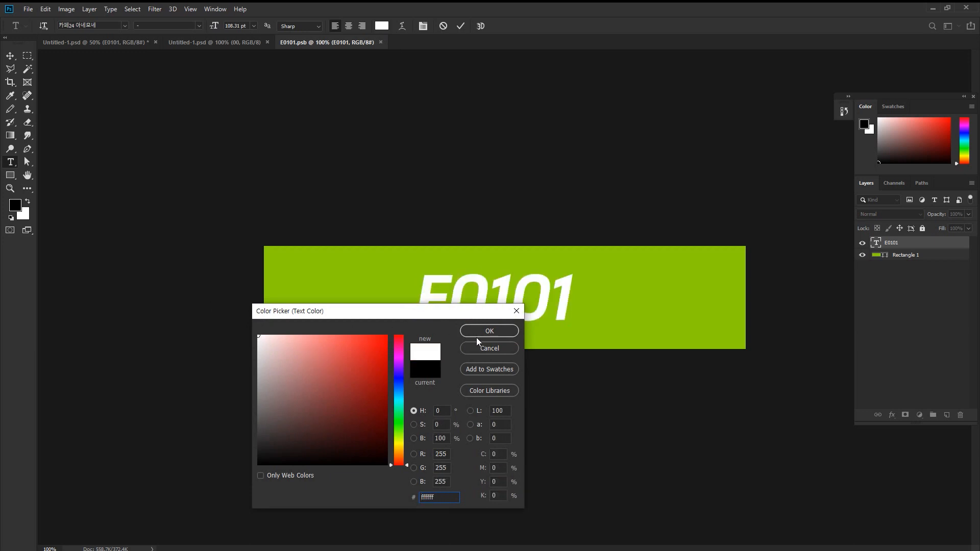
left_click(485, 331)
key("ctrl+Return")
key("v")
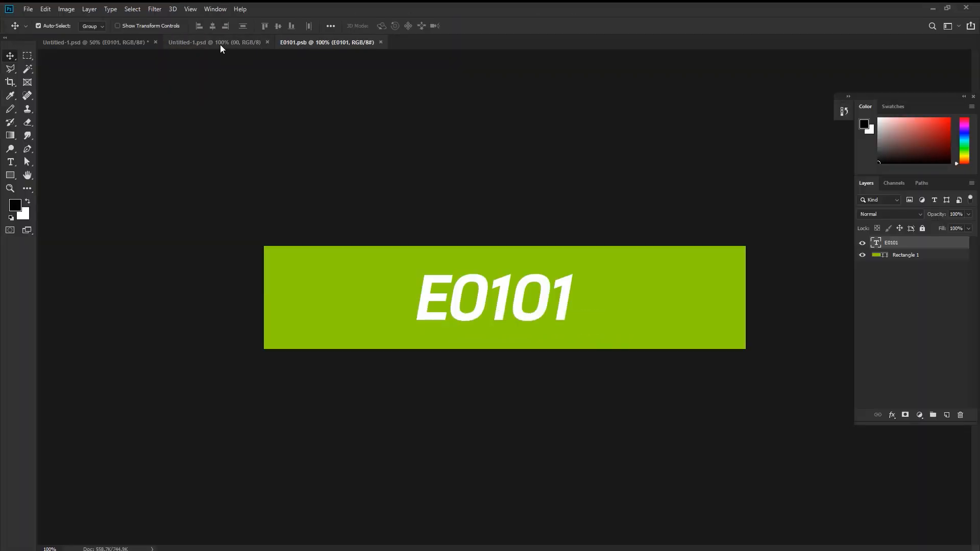
Close the juice artwork document and return to the Zumba banner document
left_click(220, 45)
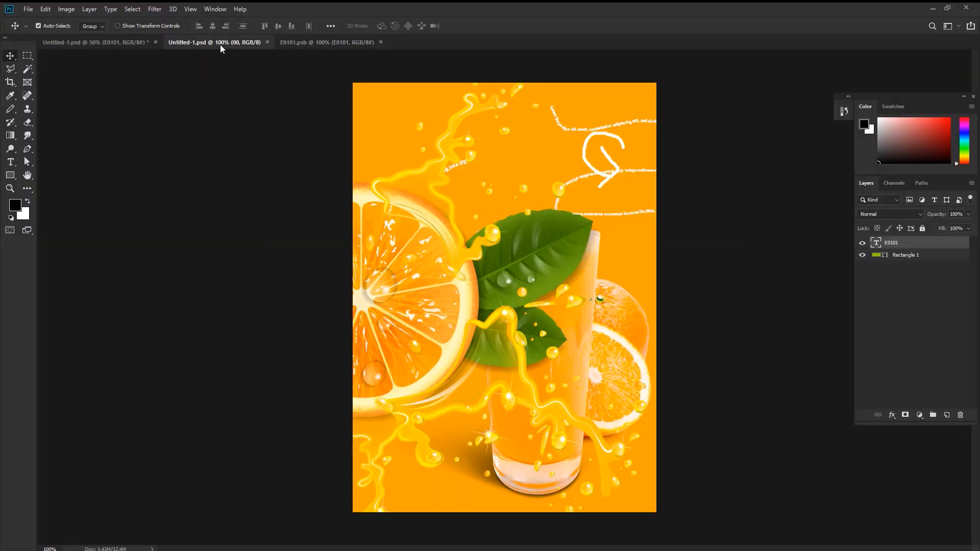
left_click(267, 43)
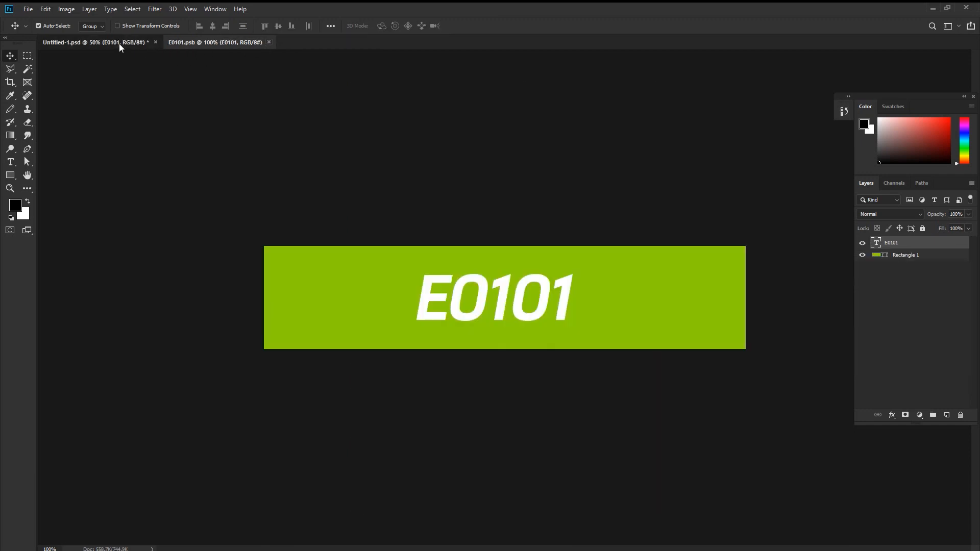
left_click(120, 47)
Duplicate the E0101 label, placing one near the banner's upper right corner and the original over the dancer's lower legs
left_click_drag(637, 232, 658, 251)
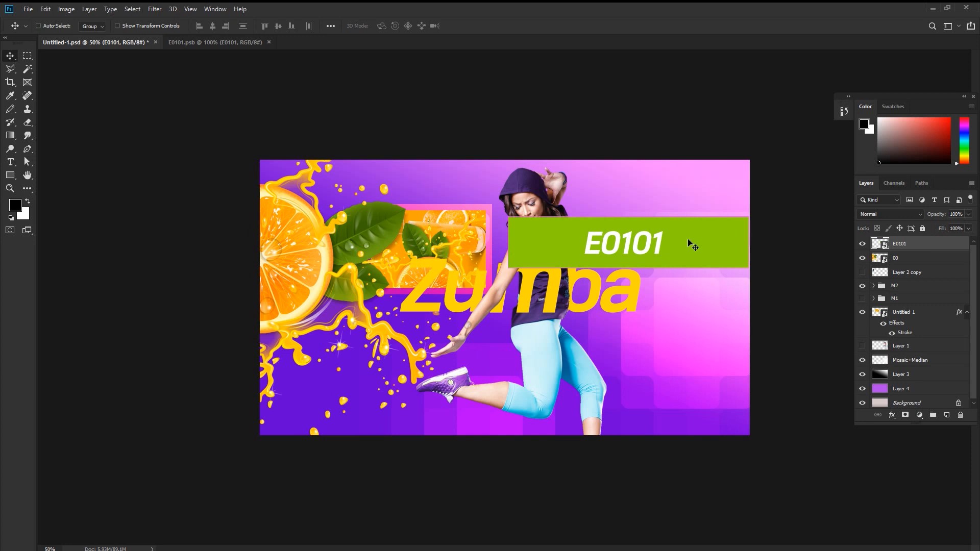
key("ctrl")
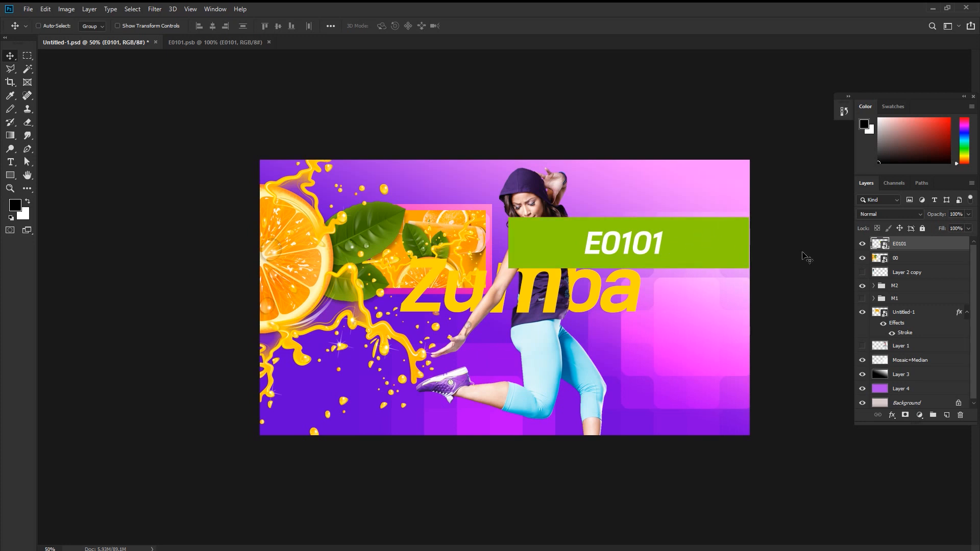
key("ctrl+j")
left_click_drag(706, 243, 726, 192)
left_click_drag(690, 246, 664, 383)
left_click_drag(671, 185, 678, 203)
Rotate the E0101 copy to 36.55°, scale it to 71.87%, and fit it as a ribbon across the banner's upper right corner
key("ctrl+t")
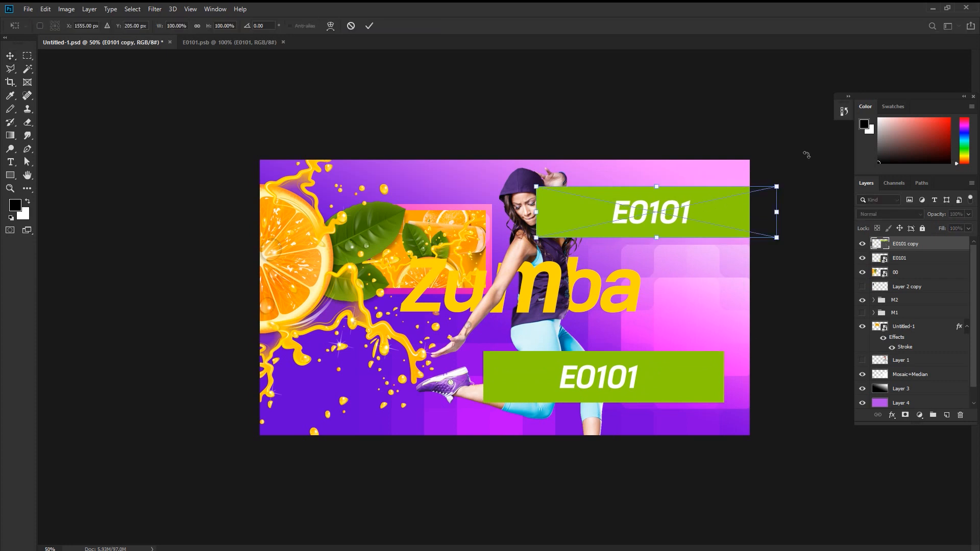
left_click_drag(805, 159, 827, 247)
left_click_drag(734, 250, 770, 216)
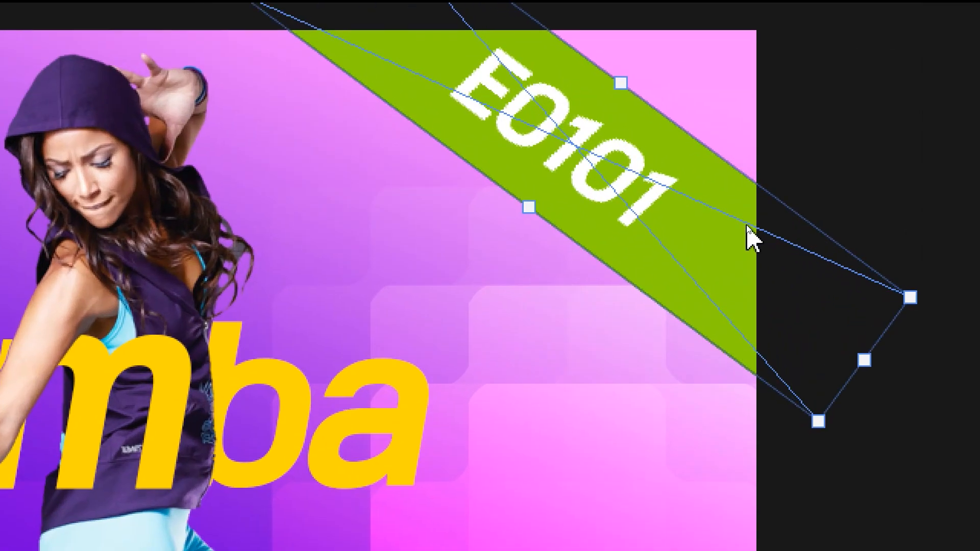
left_click_drag(733, 262, 811, 220)
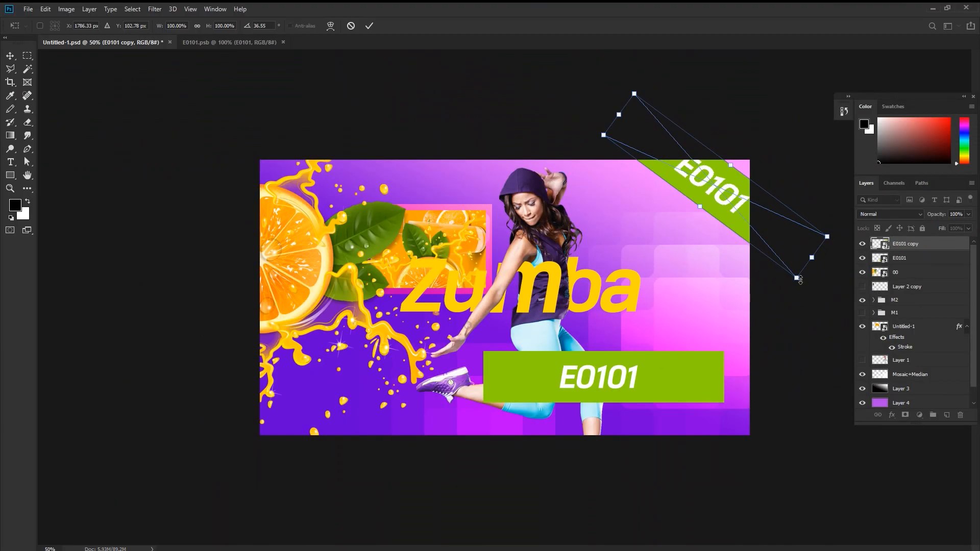
left_click_drag(800, 279, 770, 227)
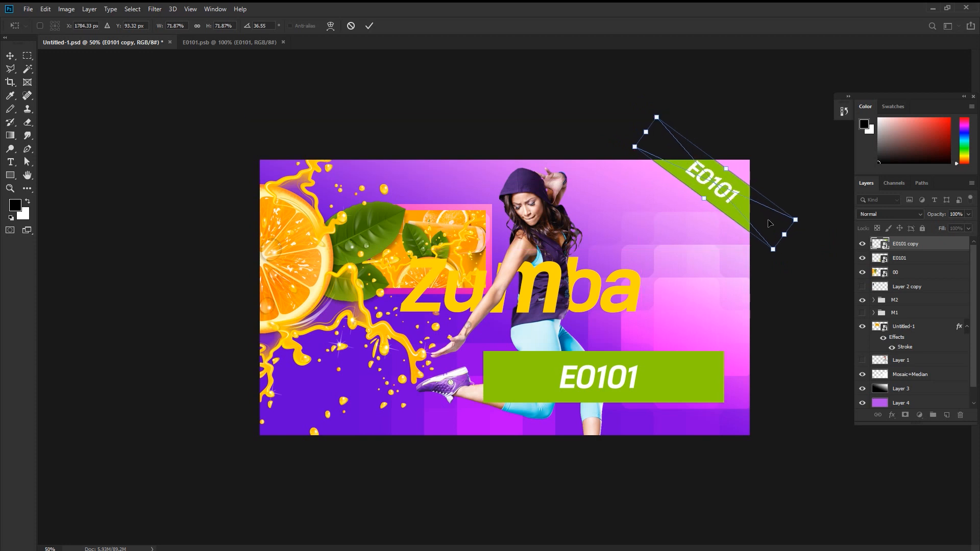
key("Return")
Enlarge and distort the original E0101 label into a big slanted four-sided panel covering the middle of the banner
left_click_drag(683, 372, 679, 369)
key("ctrl+t")
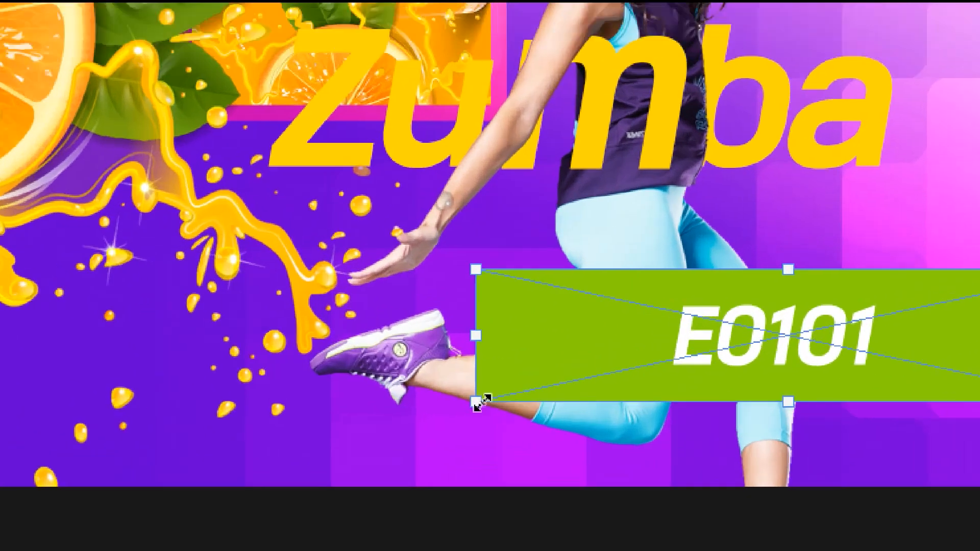
left_click_drag(480, 402, 329, 438)
left_click_drag(176, 475, 176, 474)
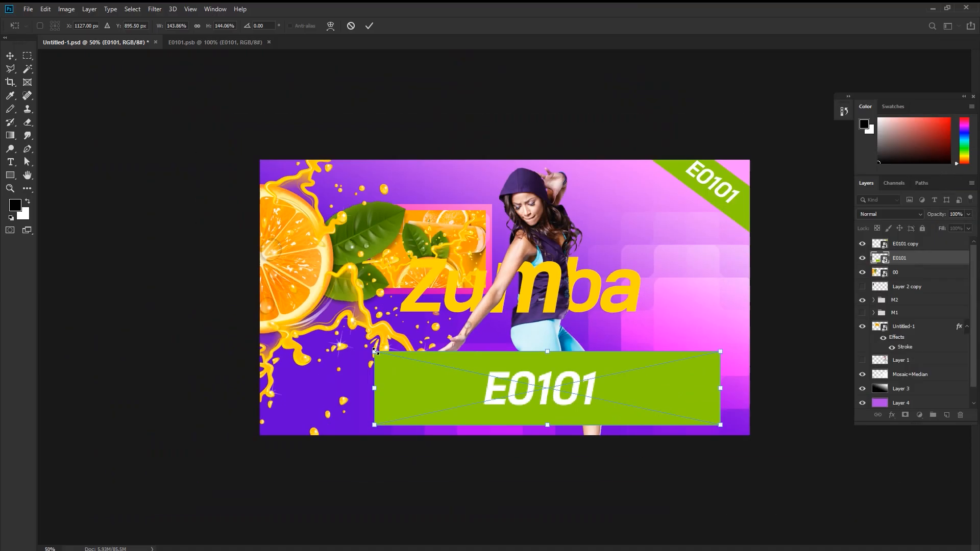
left_click_drag(376, 353, 451, 376)
left_click_drag(719, 352, 720, 280)
left_click_drag(456, 384, 445, 53)
key("Return")
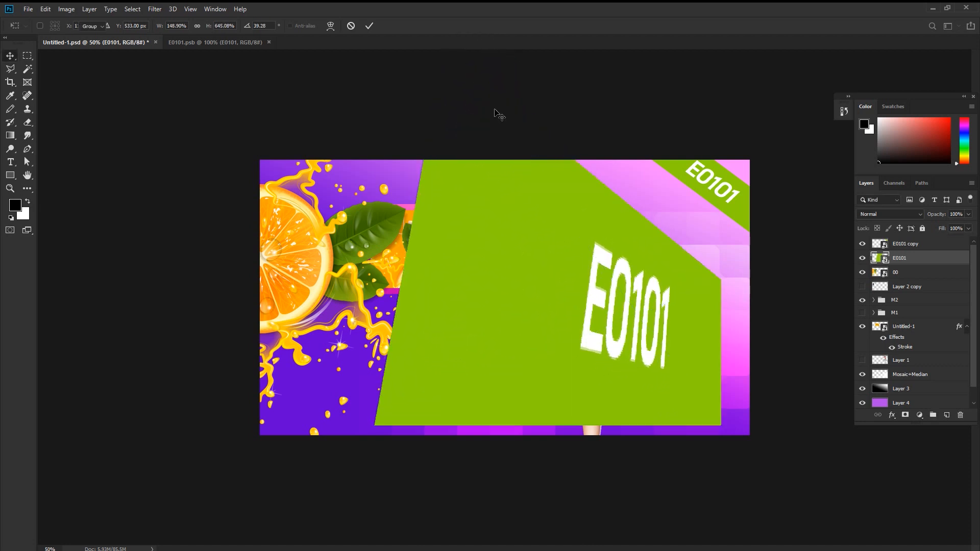
Shift the distorted label toward the banner's lower right and reorder the E0101 layer between Layer 3 and Layer 4
left_click_drag(596, 286, 632, 304)
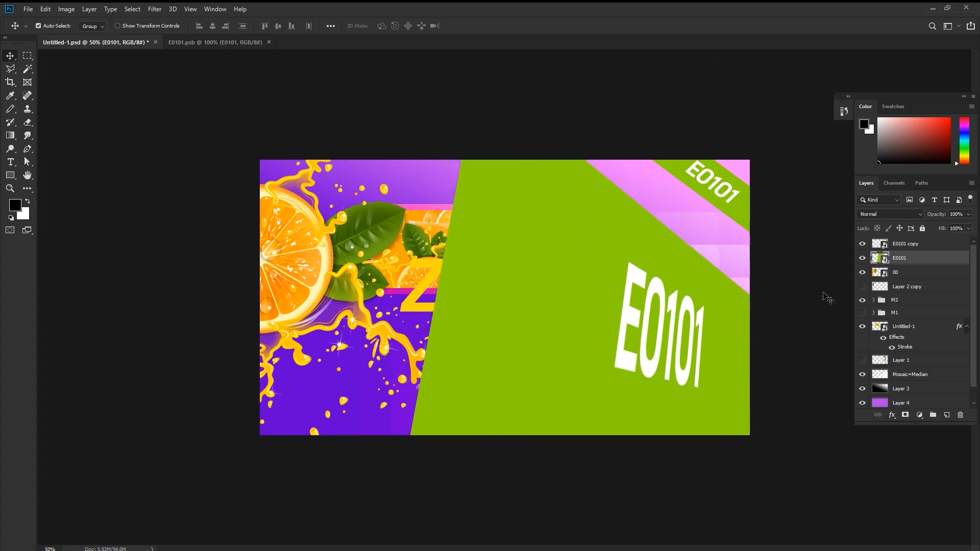
left_click_drag(914, 264, 899, 400)
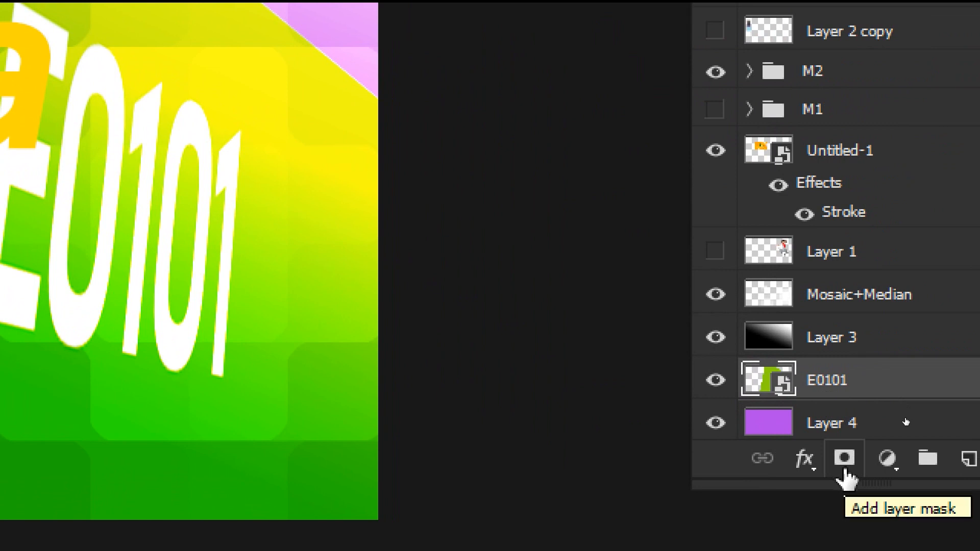
left_click(844, 459)
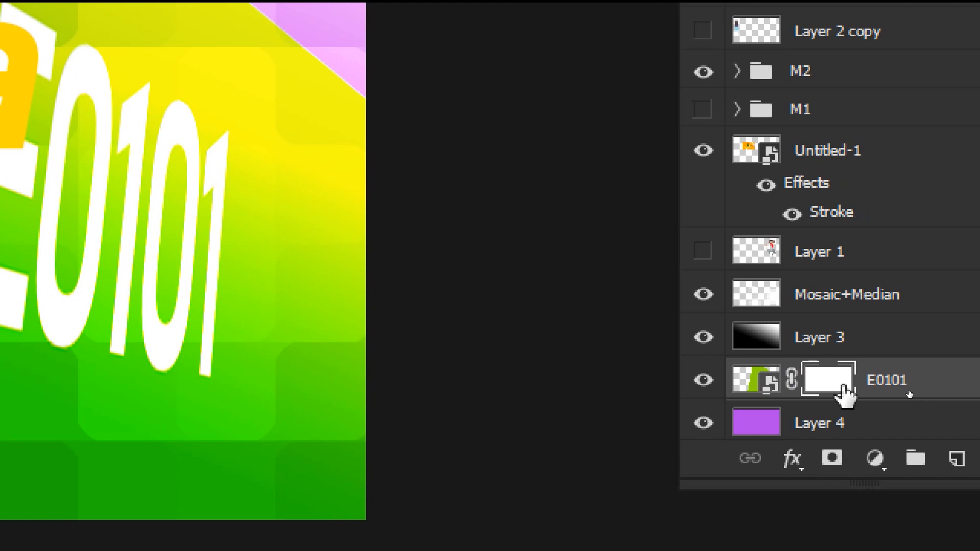
key("ctrl+z")
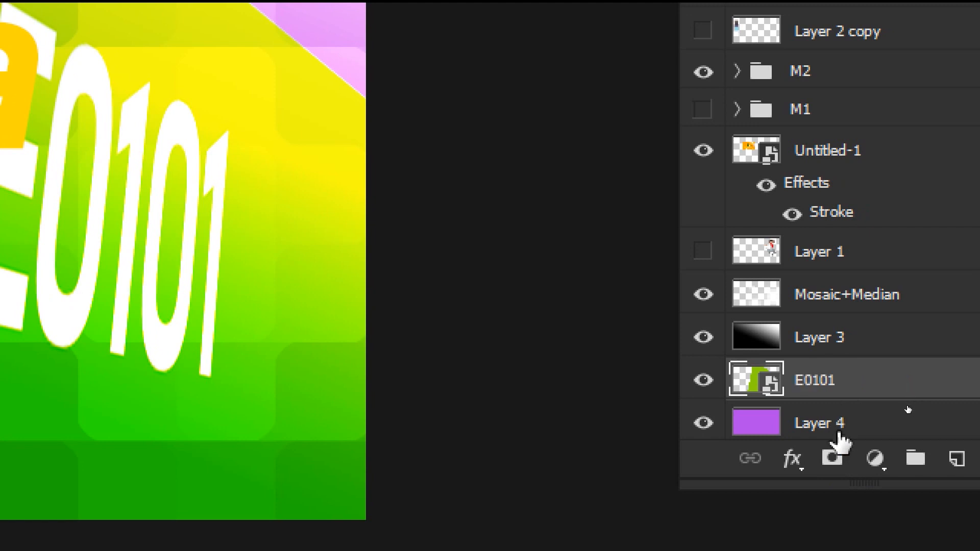
left_click(838, 463, "alt")
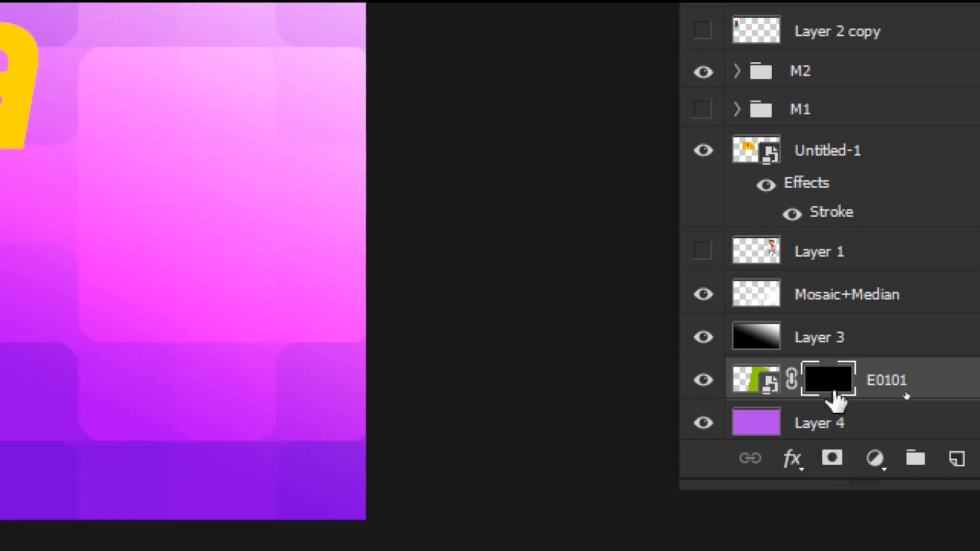
key("ctrl+z")
left_click(832, 468)
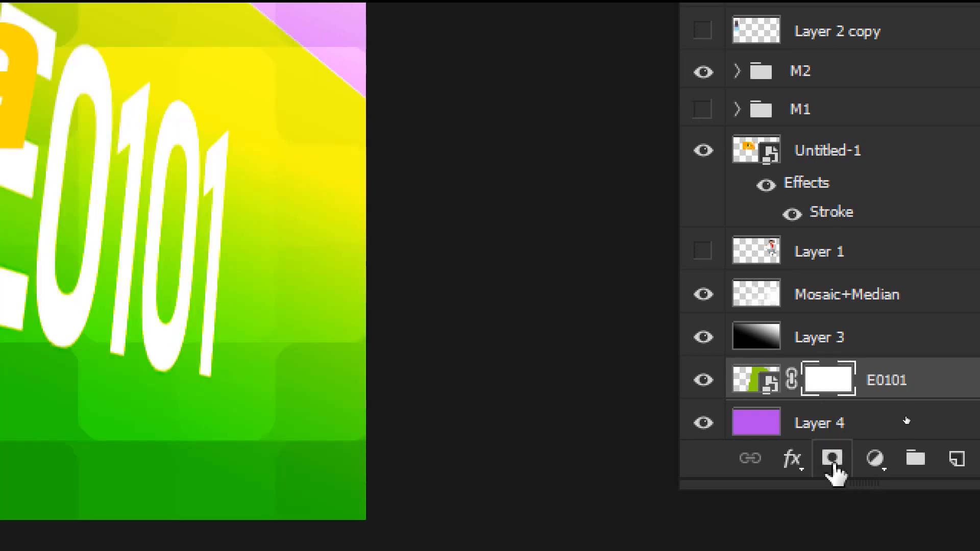
key("ctrl+z")
Add a black layer mask that hides the E0101 layer, and ready the Brush tool with white as the foreground color
left_click(832, 467, "alt")
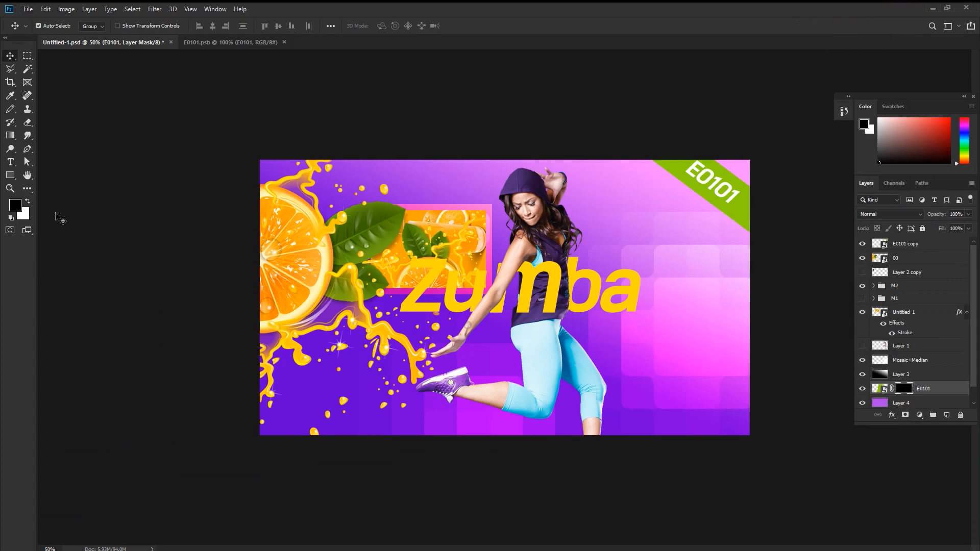
left_click(26, 202)
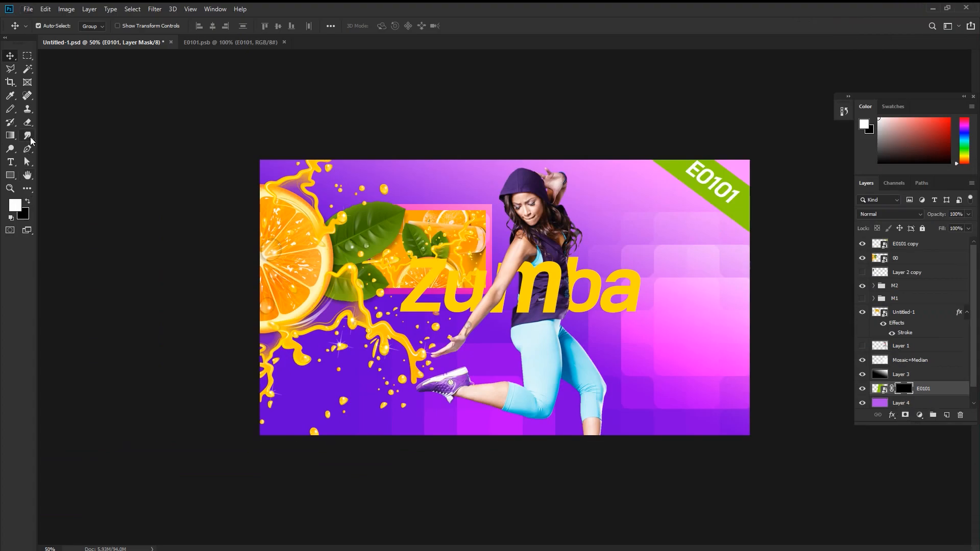
right_click(10, 109)
left_click(51, 110)
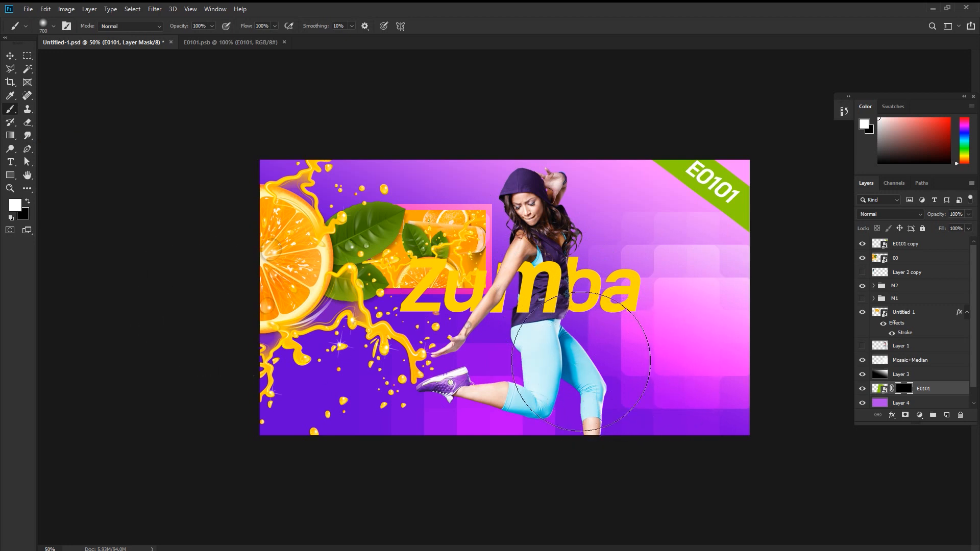
Paint white on the E0101 mask with the soft 700 px brush to reveal the label over the banner's lower right area
left_click(625, 374)
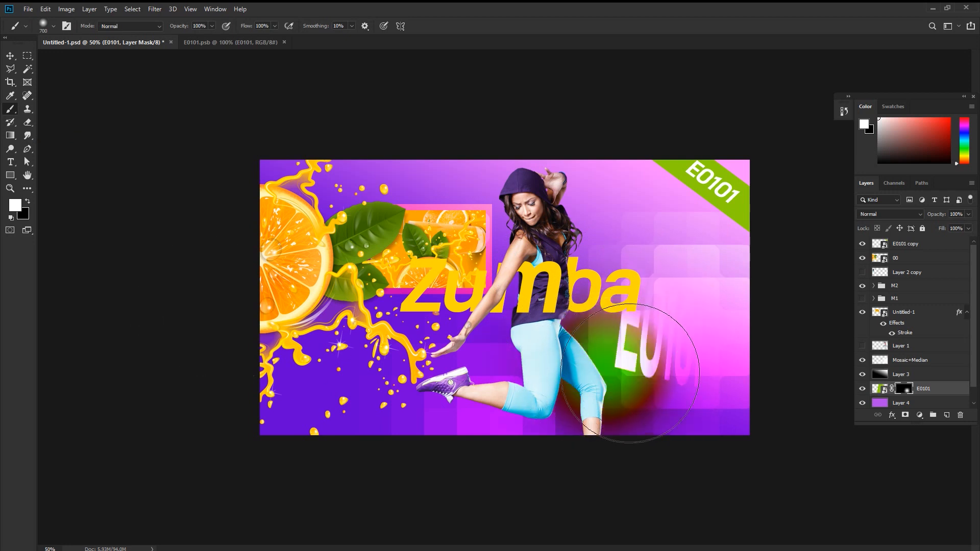
key("ctrl+z")
left_click(664, 335)
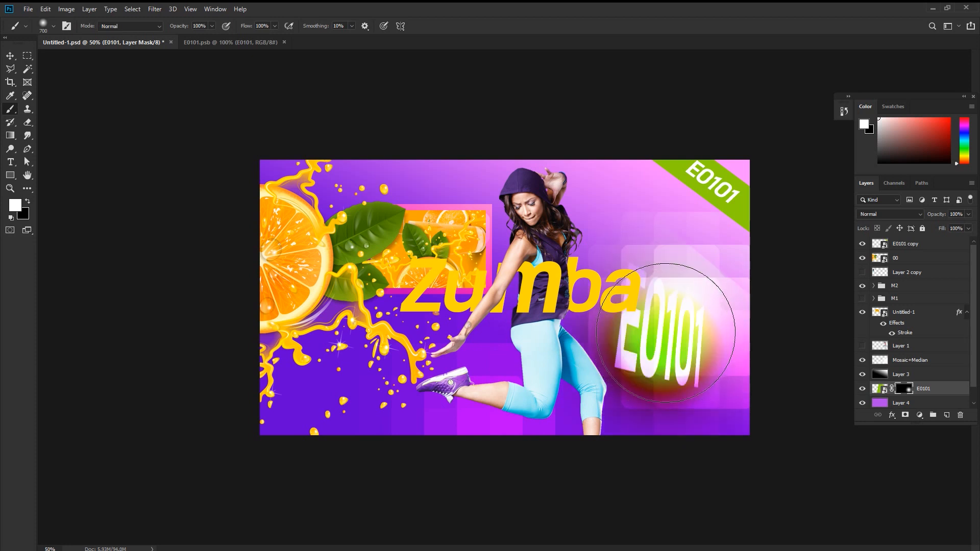
left_click(640, 299)
left_click(615, 277)
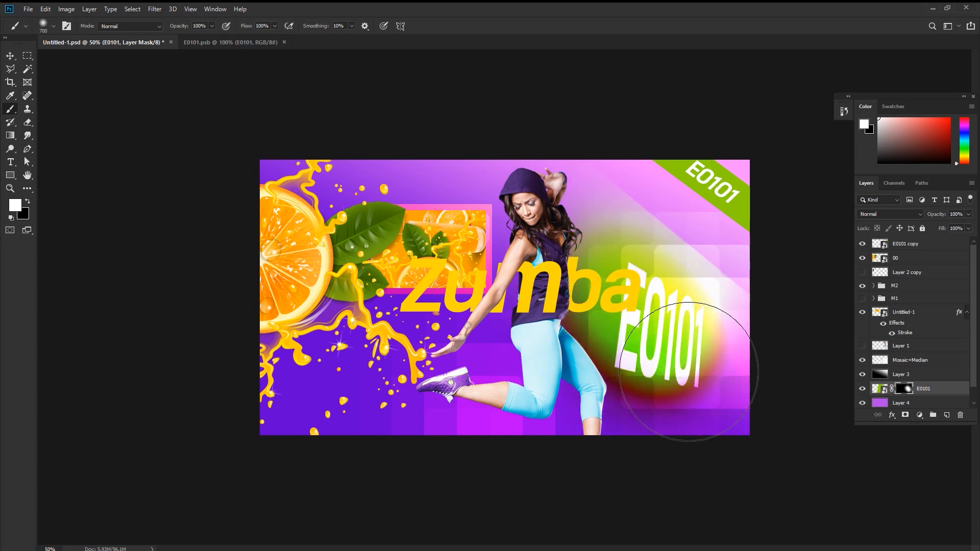
left_click(688, 371)
left_click(727, 402)
left_click(746, 426)
left_click(699, 400)
left_click(644, 369)
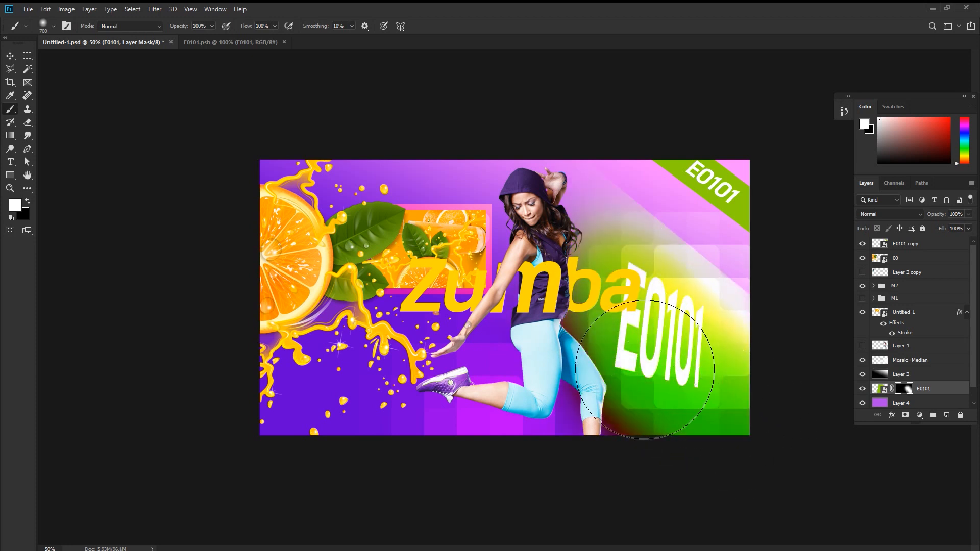
left_click(589, 335)
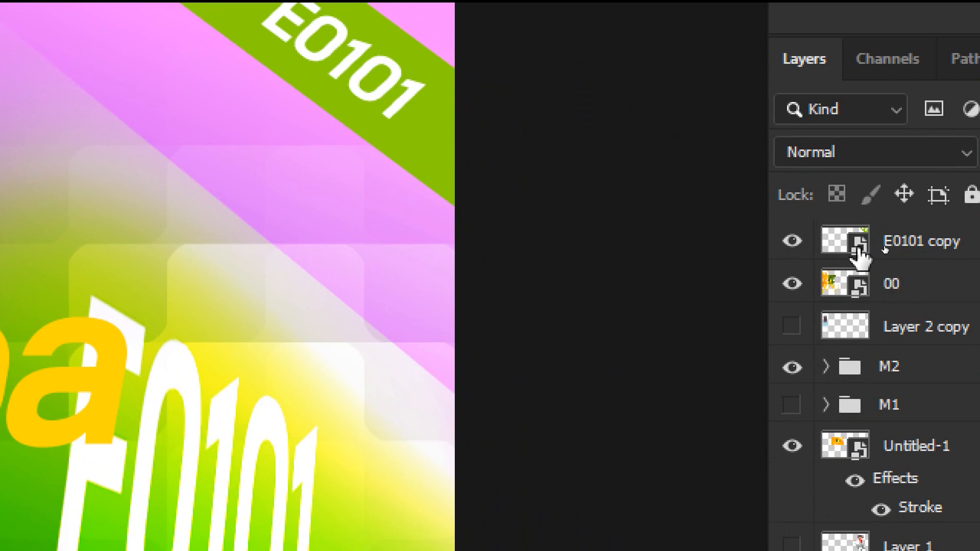
Open the E0101 copy's smart object contents and change the Rectangle 1 fill to bright pink
double_click(858, 249)
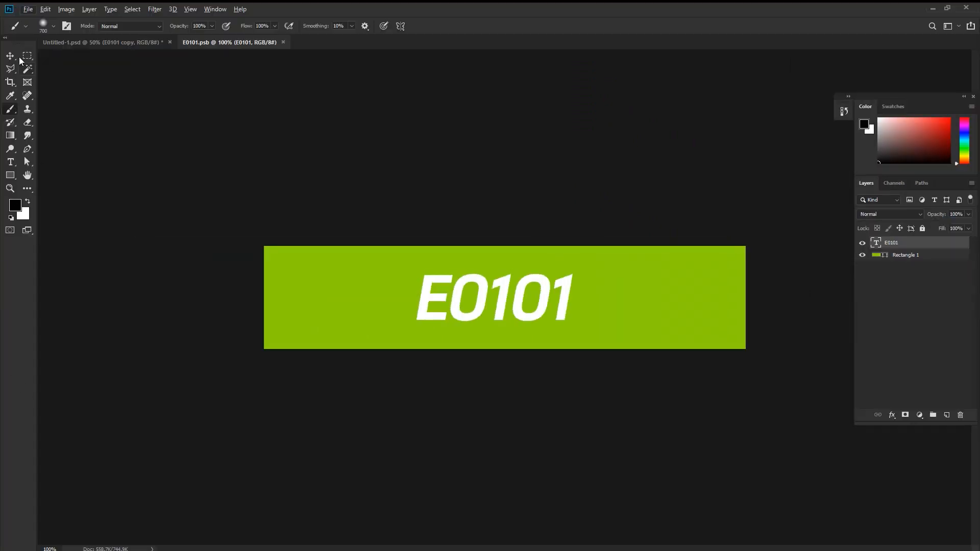
left_click(12, 56)
left_click(332, 277)
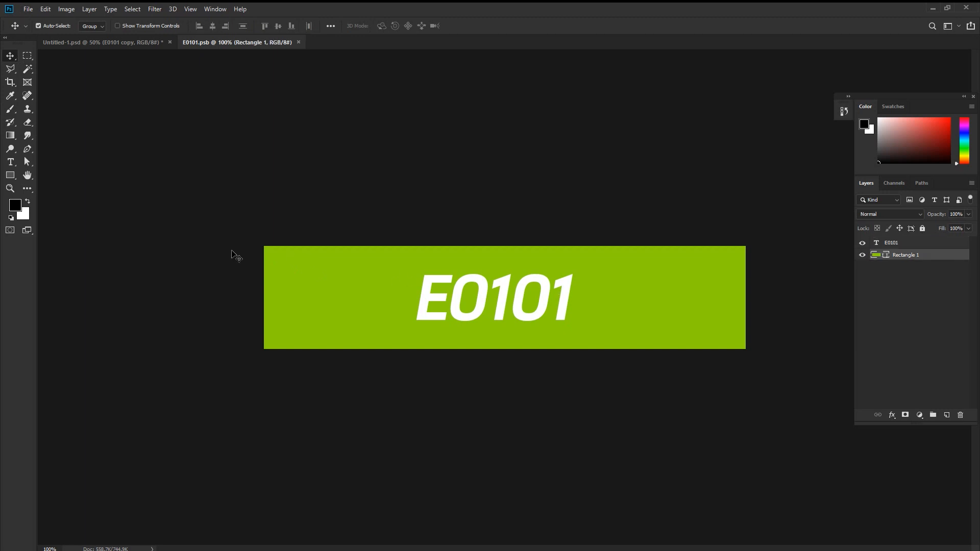
left_click(27, 162)
left_click_drag(241, 216, 301, 331)
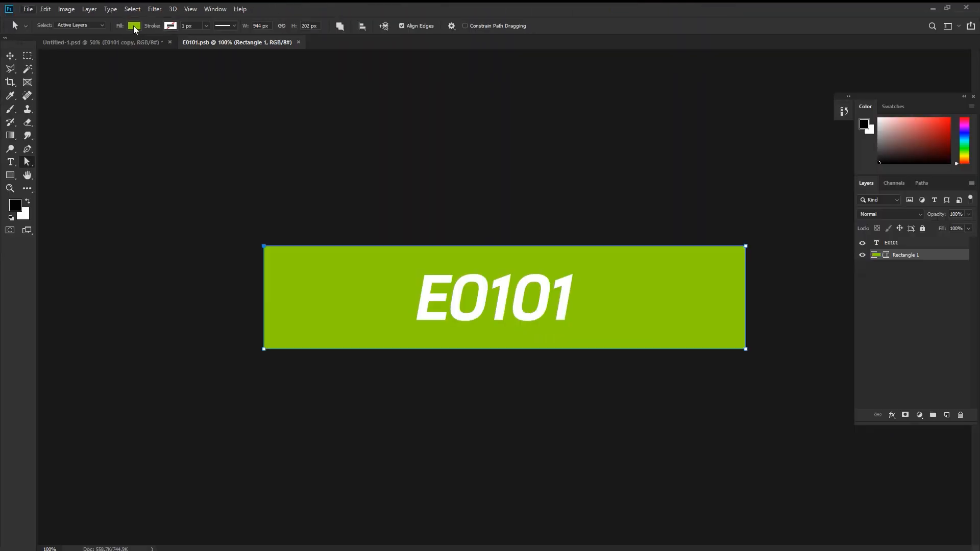
left_click(402, 72)
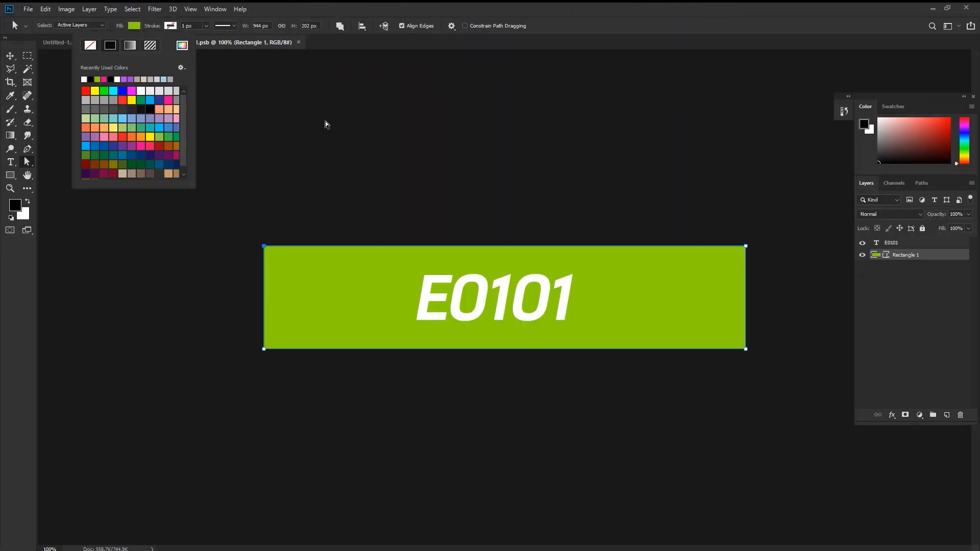
left_click(169, 100)
left_click(899, 320)
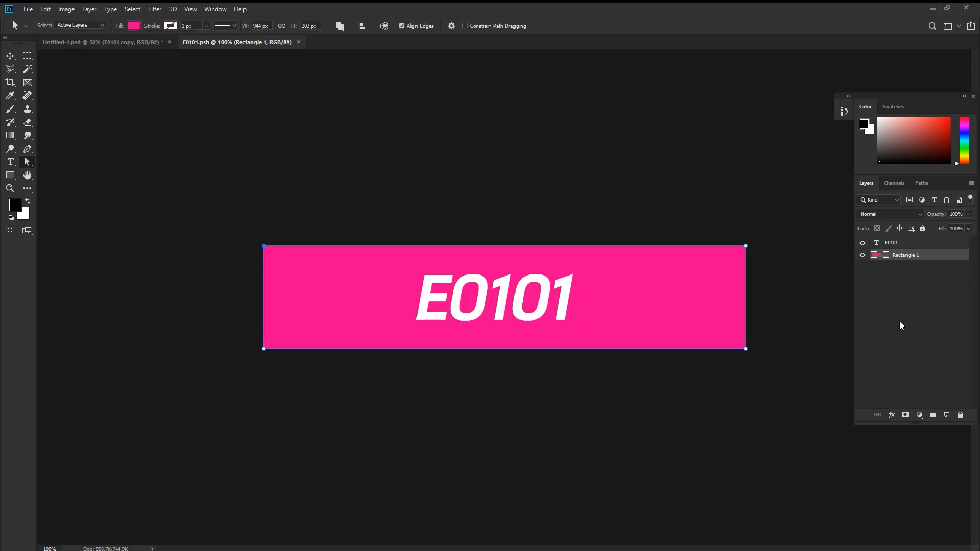
Change the E0101 text in the smart object to "Event" and save the contents
left_click(888, 243)
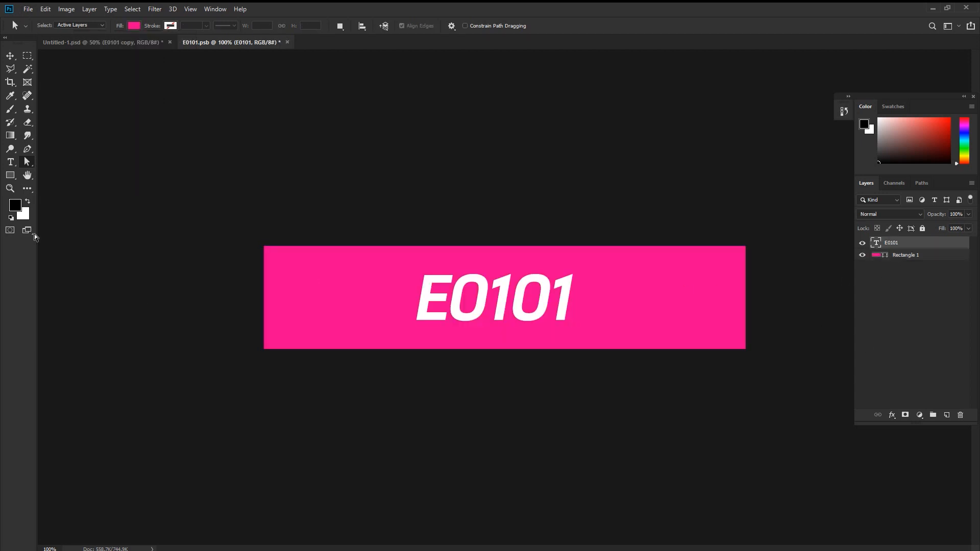
left_click(10, 161)
double_click(454, 298)
left_click_drag(448, 298, 764, 335)
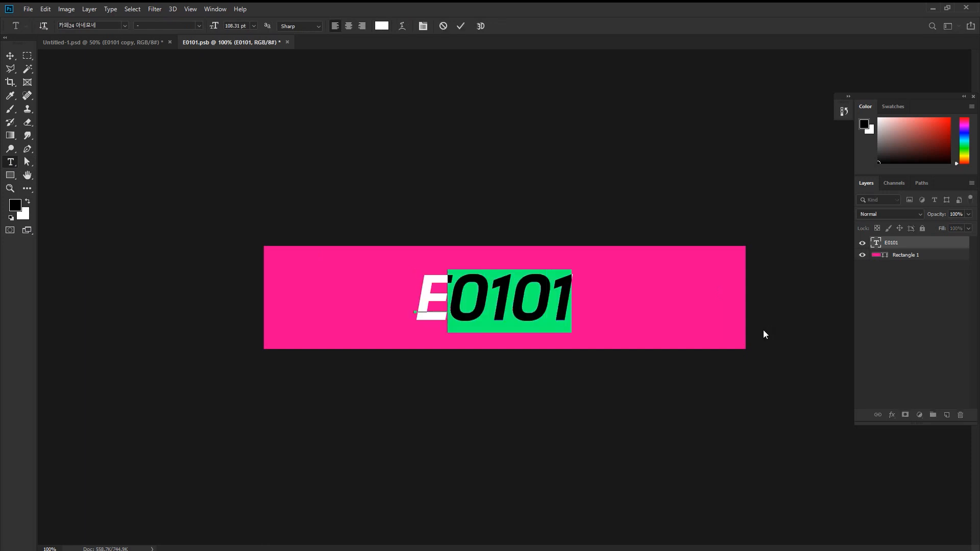
type("vent")
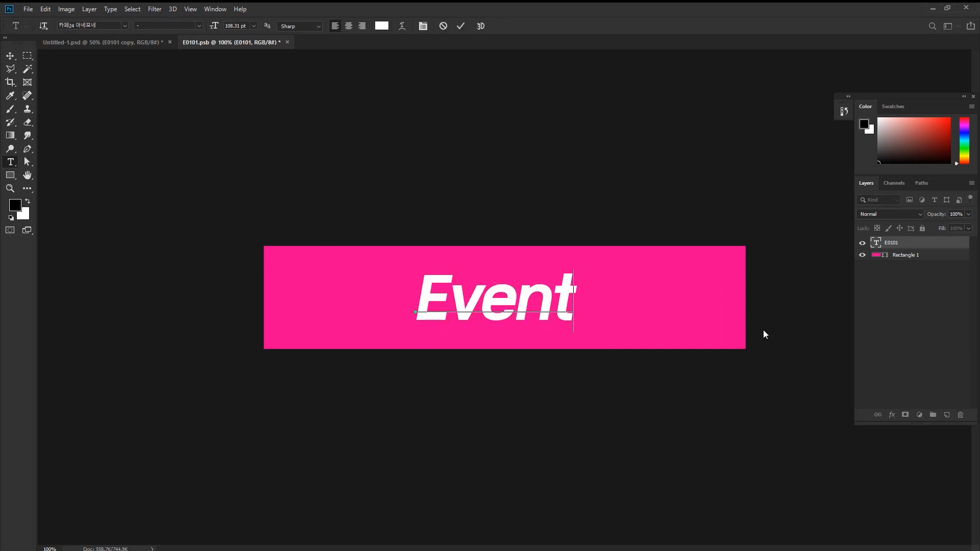
key("ctrl+a")
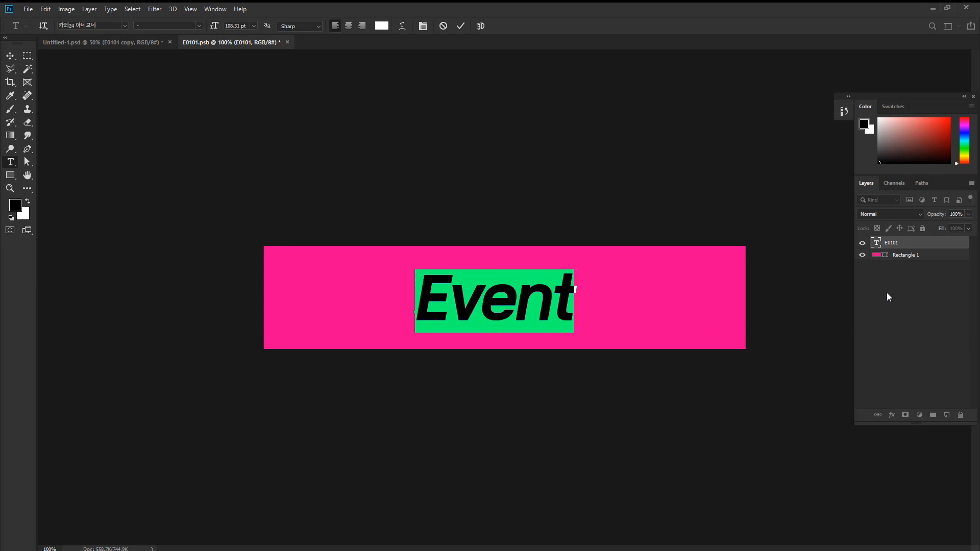
left_click(889, 248)
key("ctrl+s")
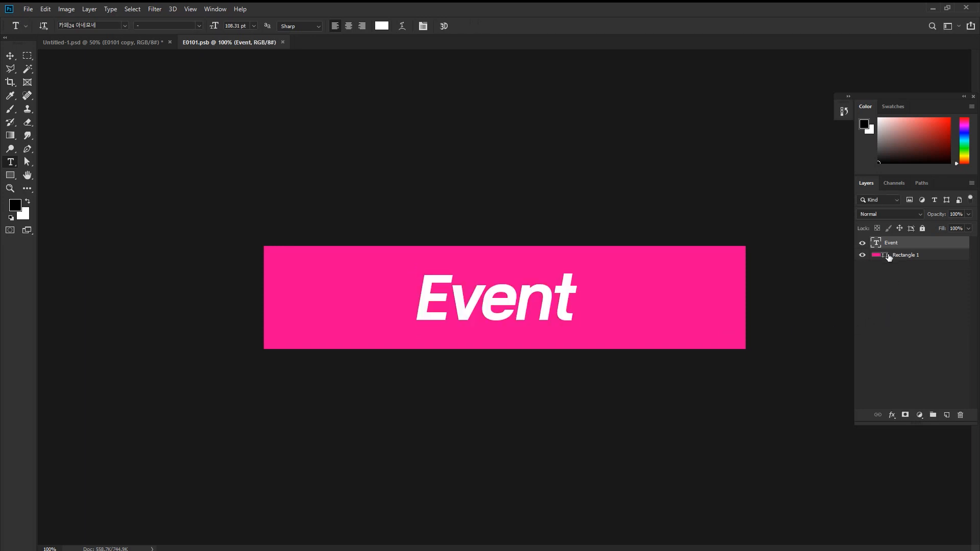
Return to the Untitled-1 banner, close the smart object document, and reposition the diagonal Event ribbon in the banner's upper right corner
left_click(131, 43)
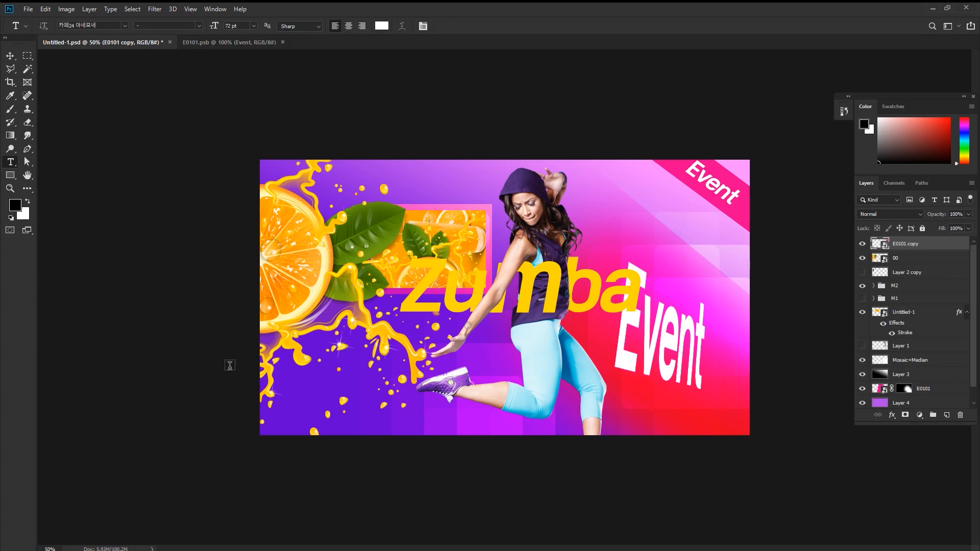
left_click(11, 55)
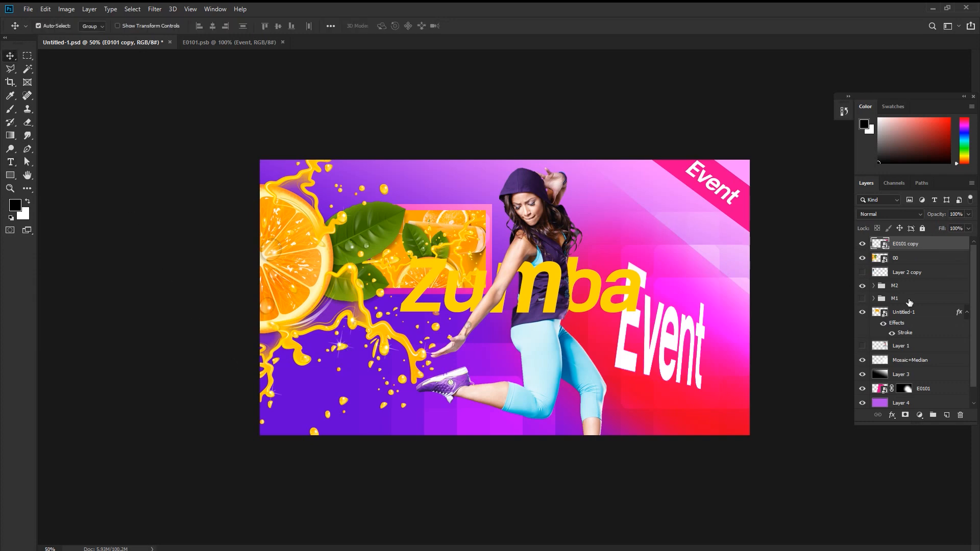
mouse_move(723, 192)
left_mouse_down()
mouse_move(719, 227)
mouse_move(724, 185)
mouse_move(715, 185)
left_mouse_up()
left_click_drag(673, 323, 657, 309)
key("ctrl+z")
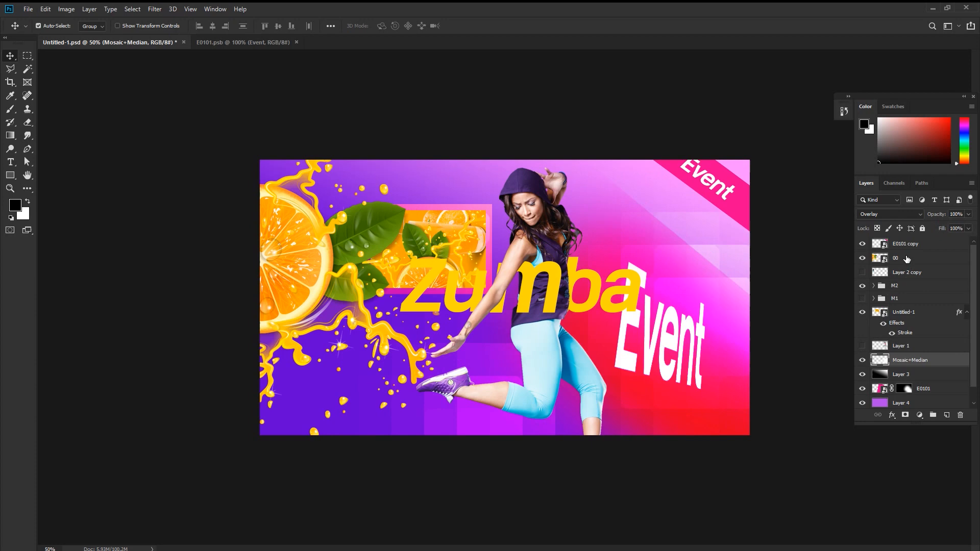
left_click(239, 43)
left_click(296, 43)
mouse_move(728, 198)
left_mouse_down()
mouse_move(738, 211)
mouse_move(729, 212)
left_mouse_up()
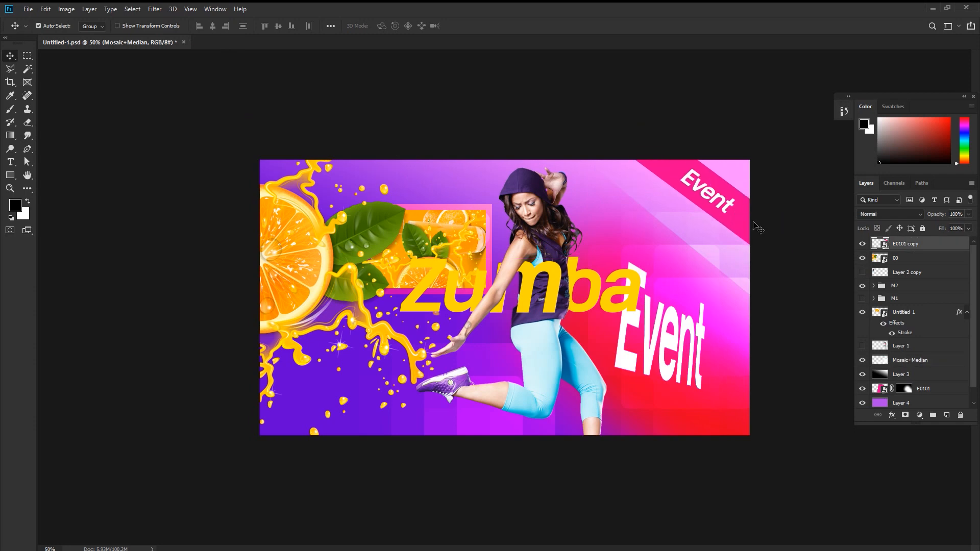
Open the E0101 copy's contents, apply All Caps to the Event text, and save the smart object
double_click(881, 244)
key("t")
double_click(552, 297)
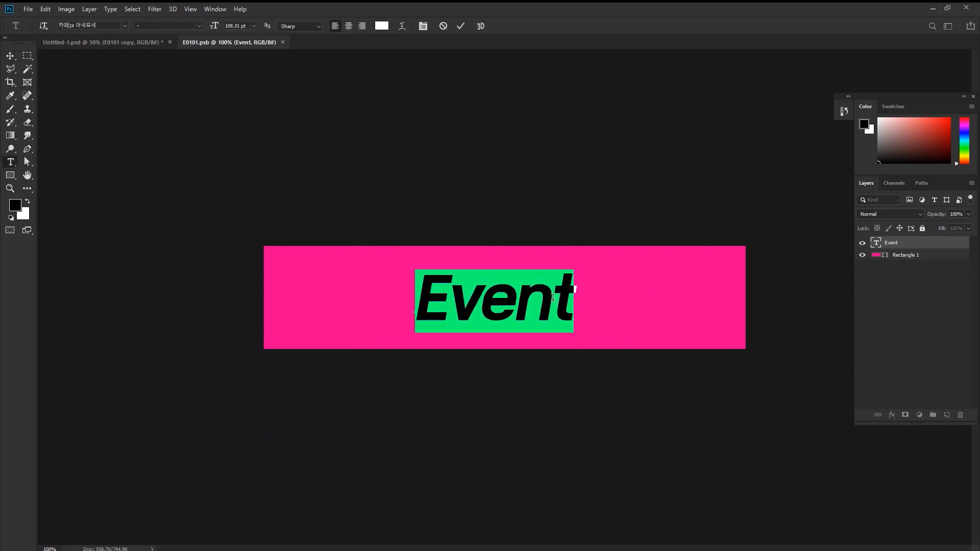
key("ctrl+t")
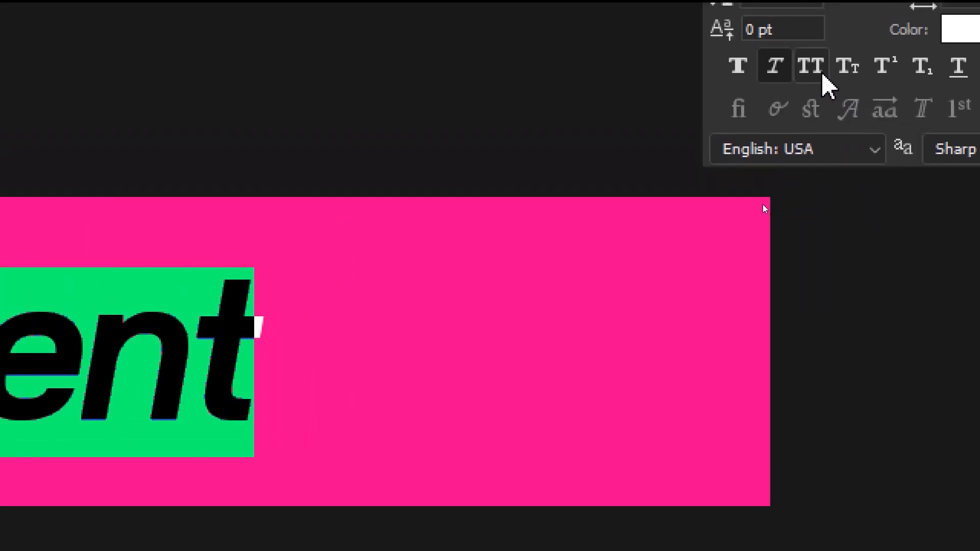
left_click(822, 75)
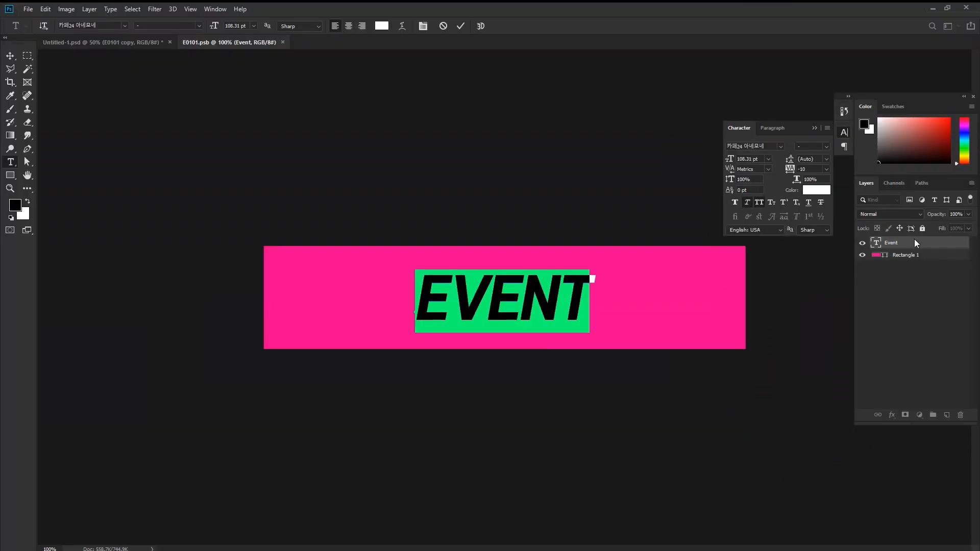
key("ctrl+Return")
key("v")
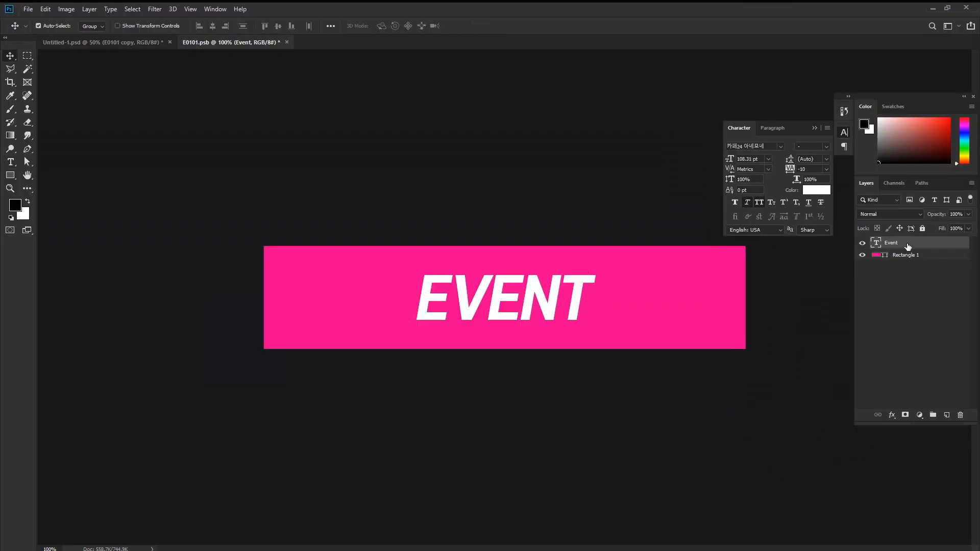
key("ctrl+s")
Select the Rectangle 1 layer, activate the Custom Shape Tool, enlarge its shape picker and choose the flower-like burst with rounded petals
left_click(619, 273, "ctrl")
left_click(10, 175)
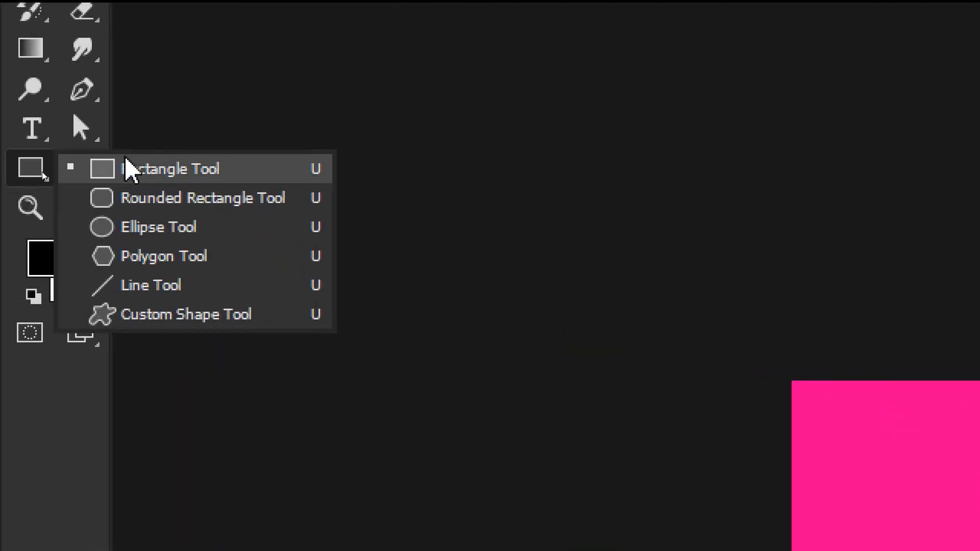
left_click(159, 316)
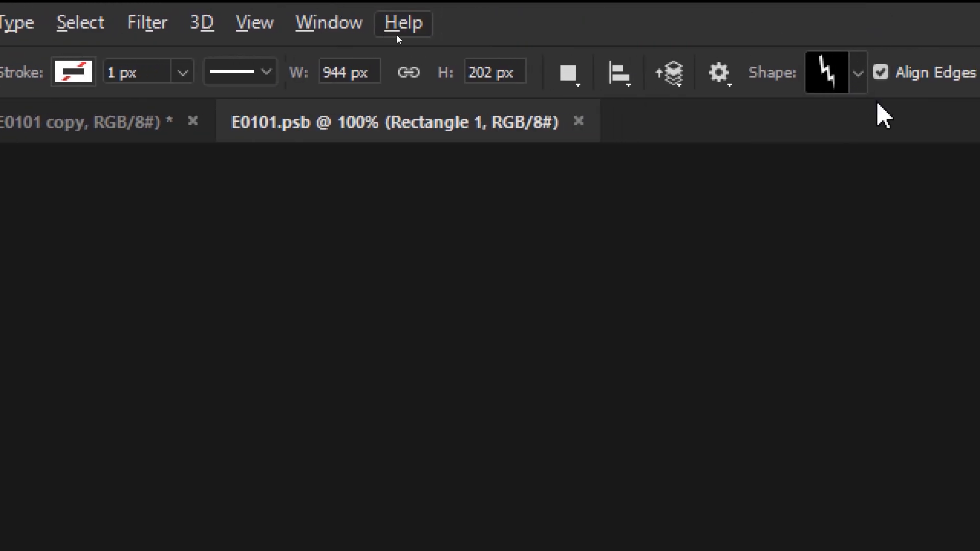
left_click(863, 81)
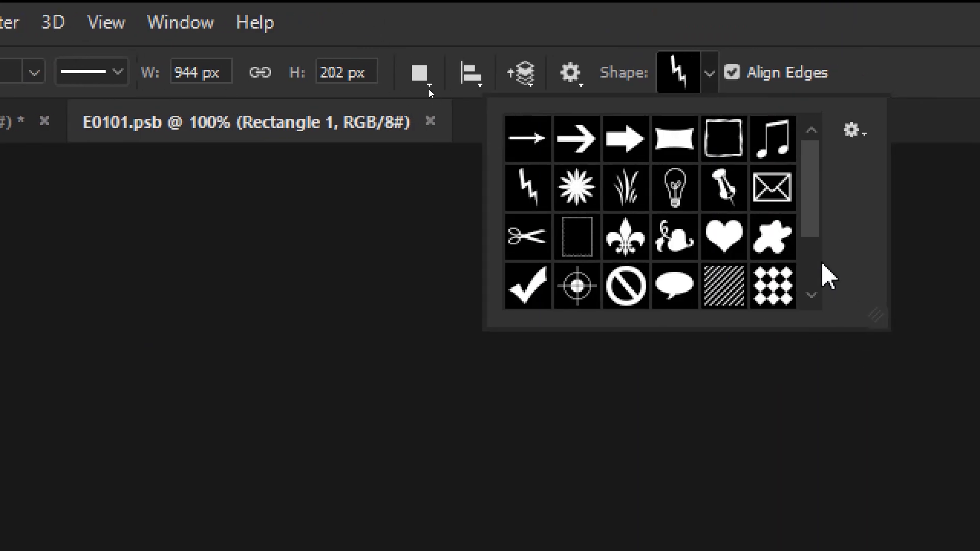
scroll(820, 255, "down", 2)
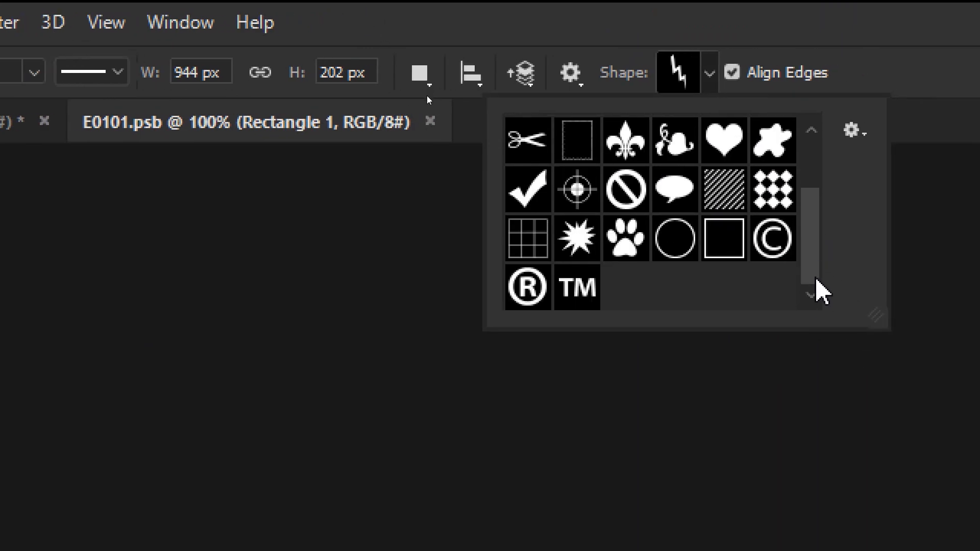
scroll(824, 311, "up", 2)
scroll(843, 265, "down", 3)
scroll(844, 229, "up", 3)
scroll(841, 269, "down", 2)
scroll(841, 189, "up", 2)
scroll(842, 285, "down", 3)
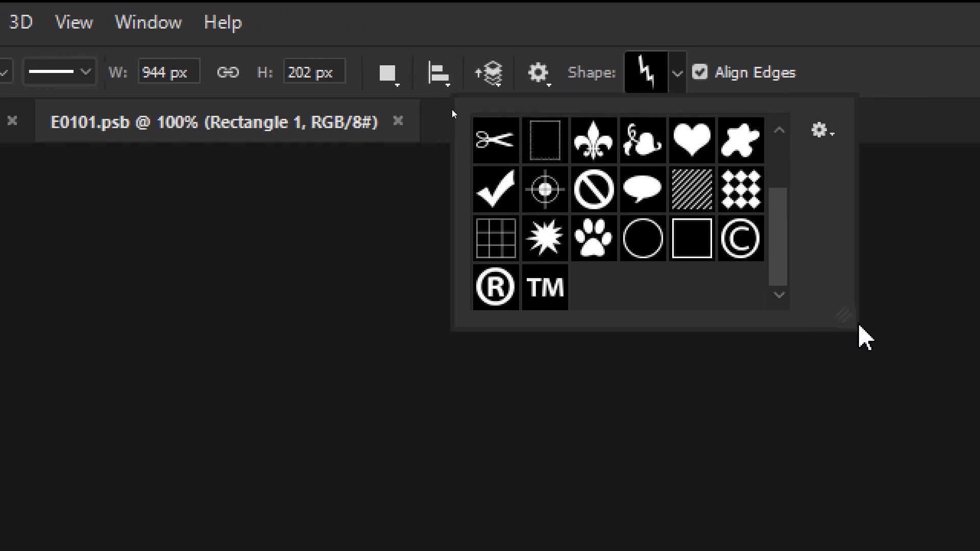
left_click_drag(873, 316, 944, 444)
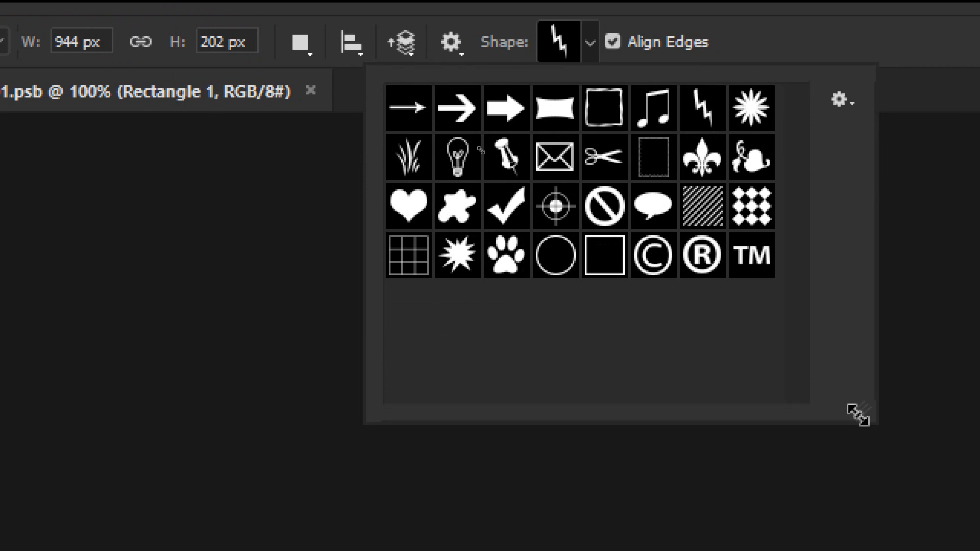
left_click_drag(857, 415, 860, 418)
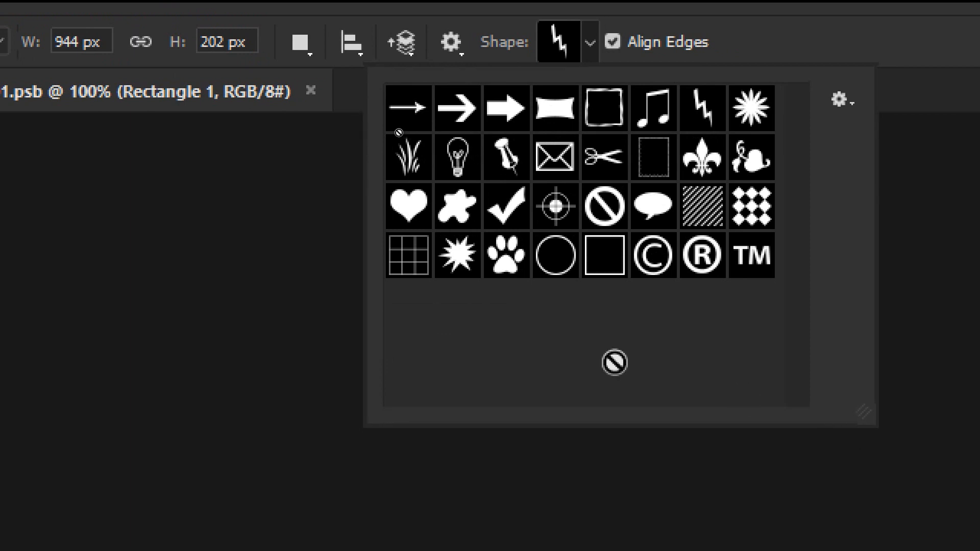
left_click(749, 117)
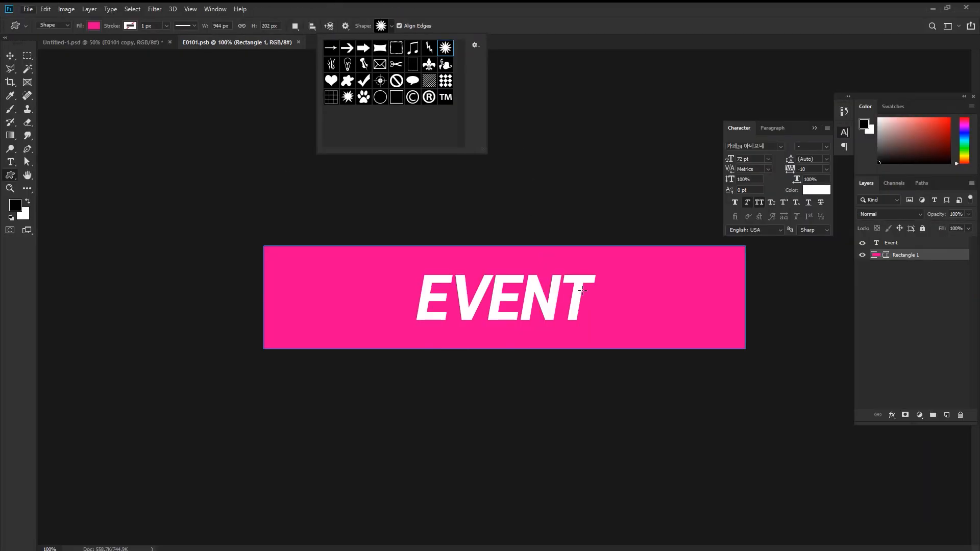
Add a new layer above Rectangle 1 and place a white flower about 121 px wide over the rectangle's upper edge, right of EVENT
left_click_drag(604, 260, 644, 314)
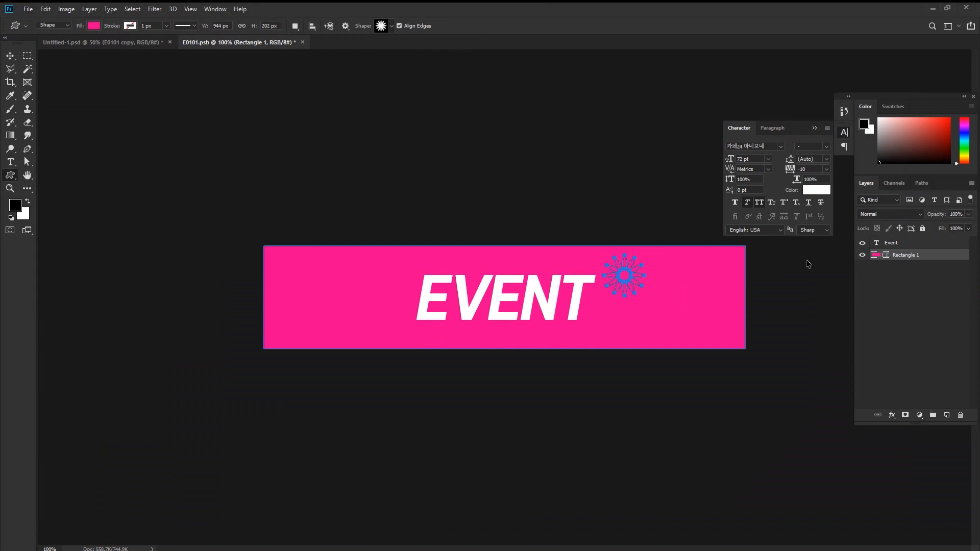
key("ctrl+z")
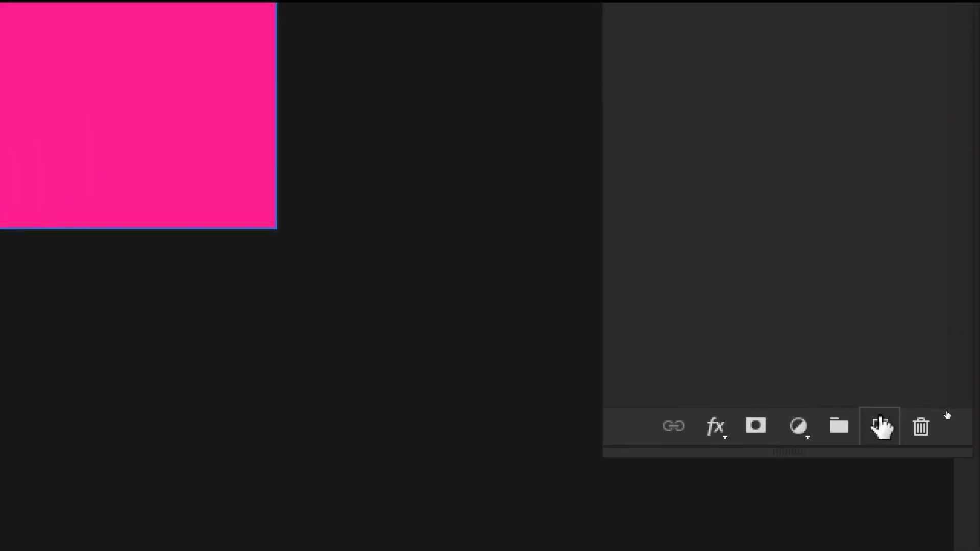
left_click(947, 414)
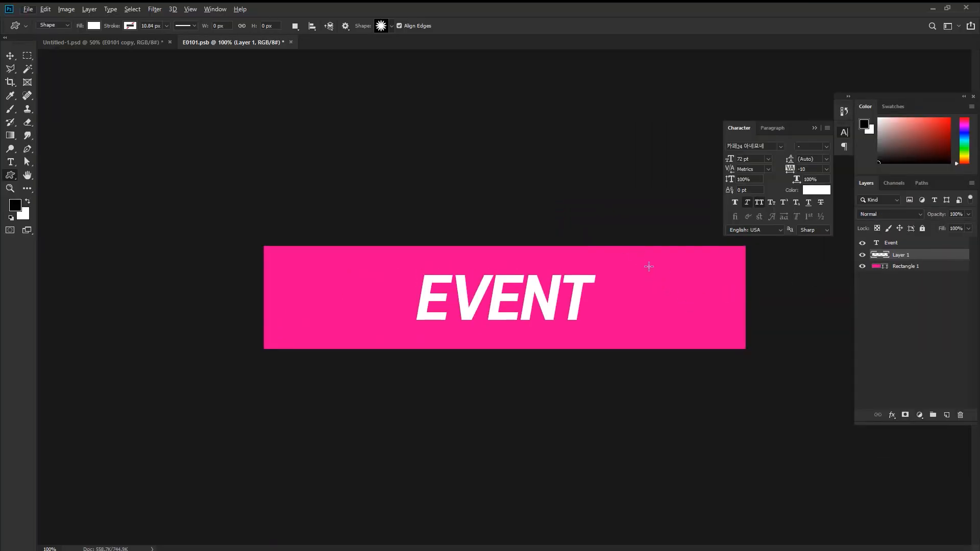
left_click_drag(616, 238, 677, 299)
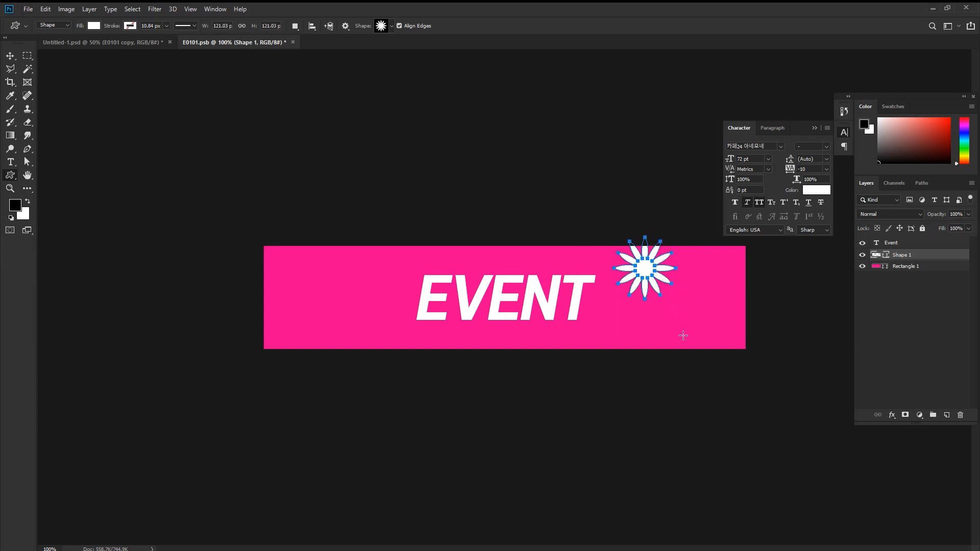
left_click(12, 56)
left_click_drag(646, 274, 636, 262)
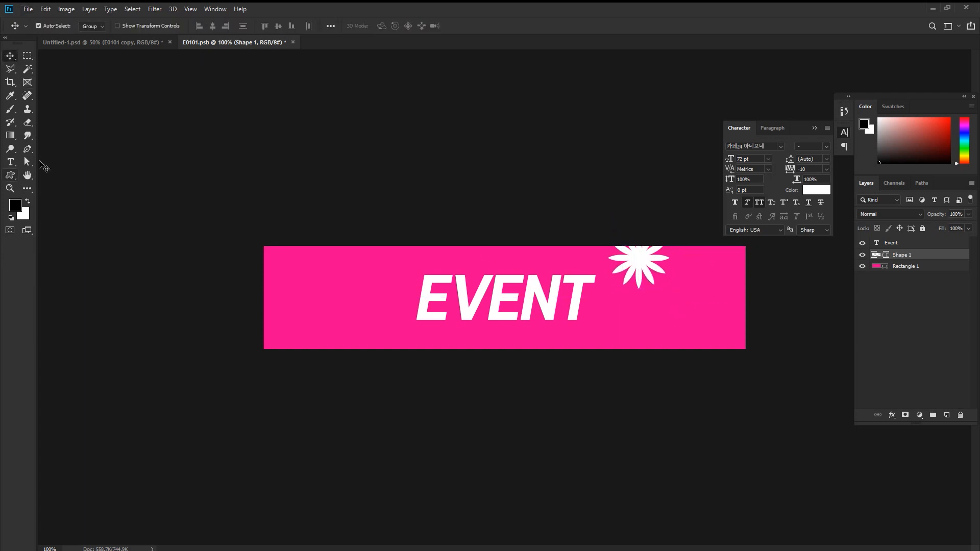
Change the flower shape's fill to bright yellow
left_click(28, 162)
left_click(139, 27)
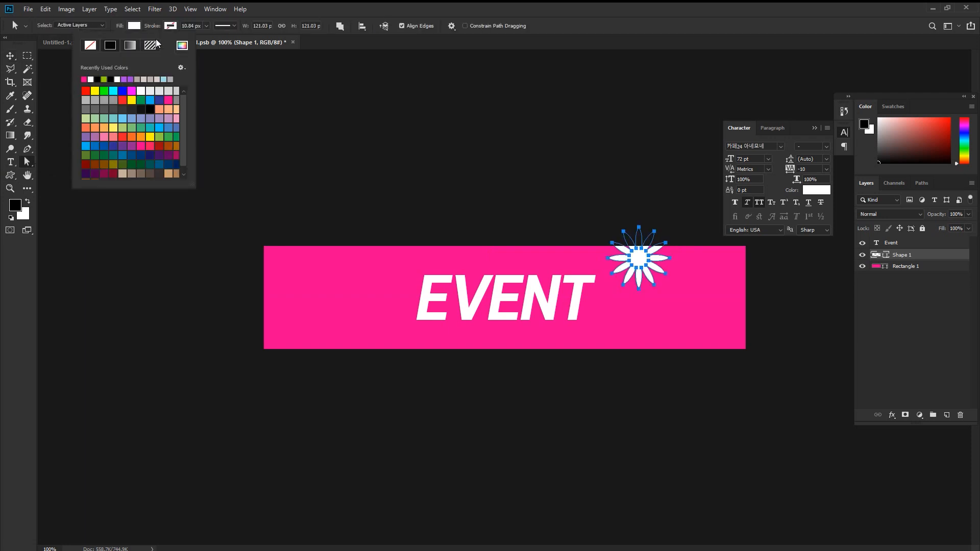
left_click(94, 90)
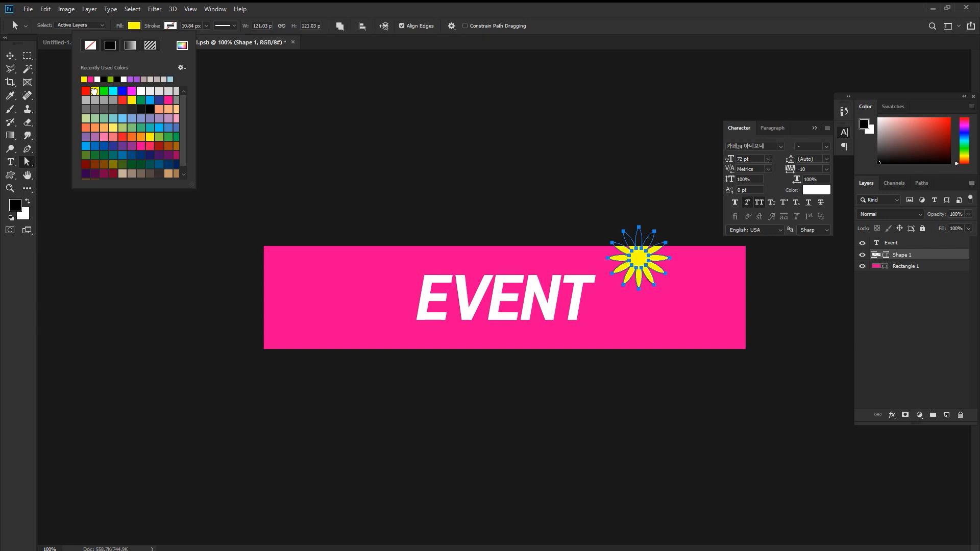
left_click(904, 265)
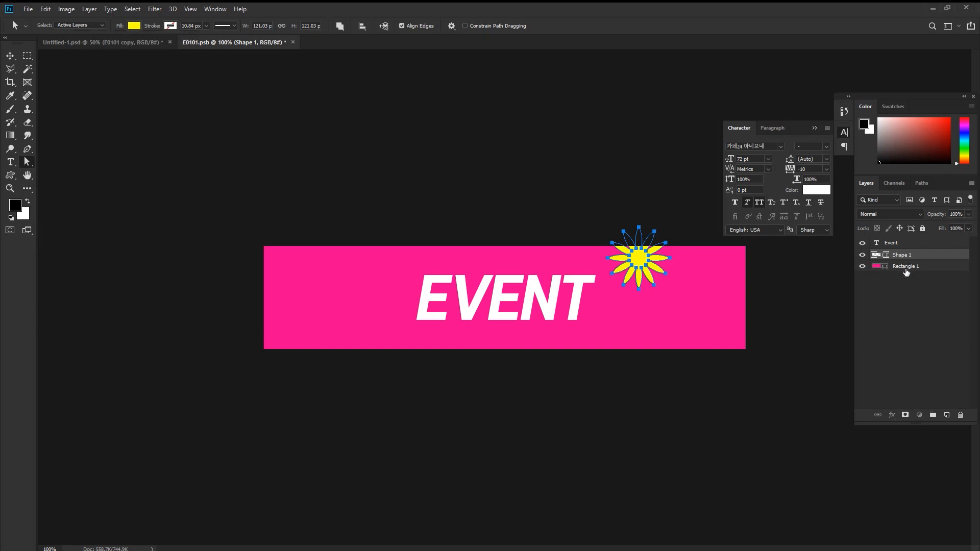
left_click(906, 268)
key("v")
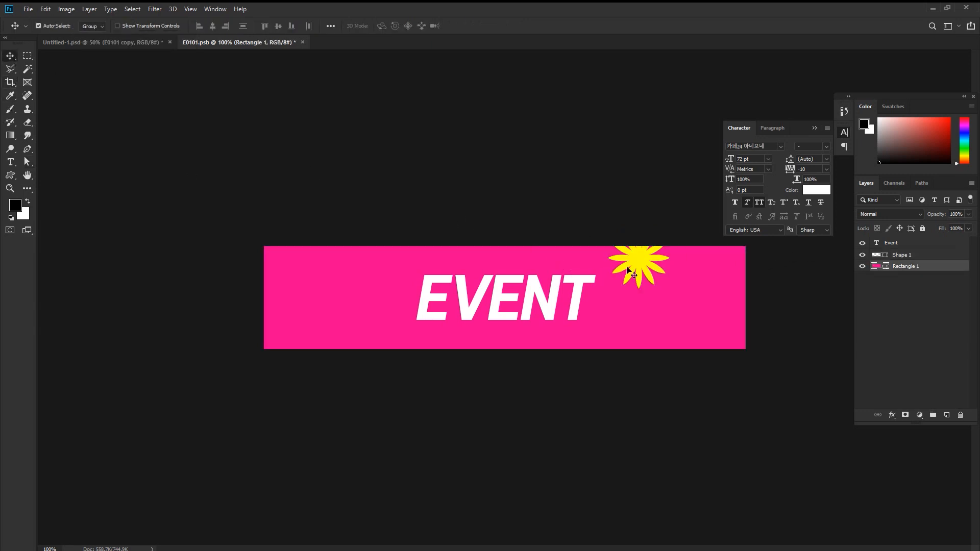
left_click_drag(630, 263, 359, 342)
key("ctrl+z")
Duplicate the yellow flower path within Shape 1 onto the rectangle's lower edge, left of the EVENT text
left_click(24, 164)
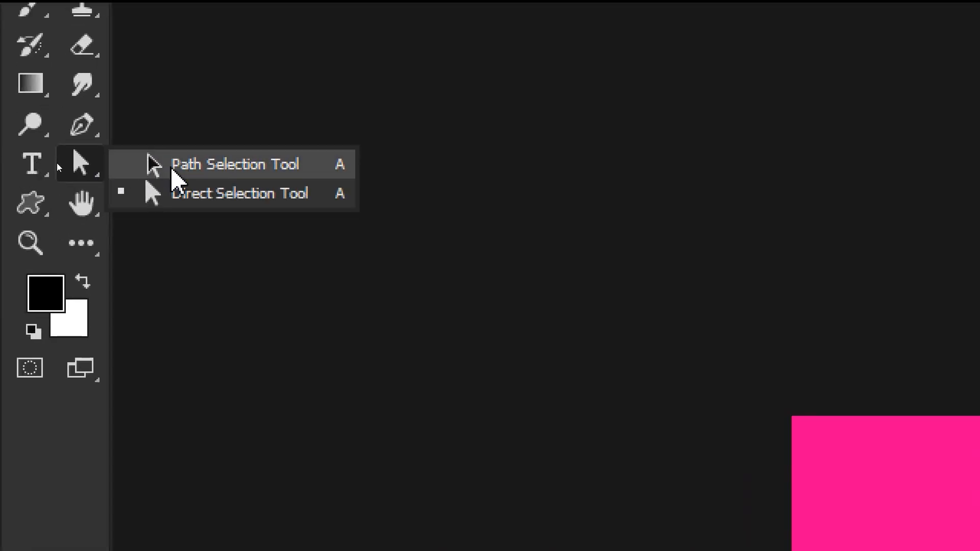
left_click(230, 192)
left_click(638, 261)
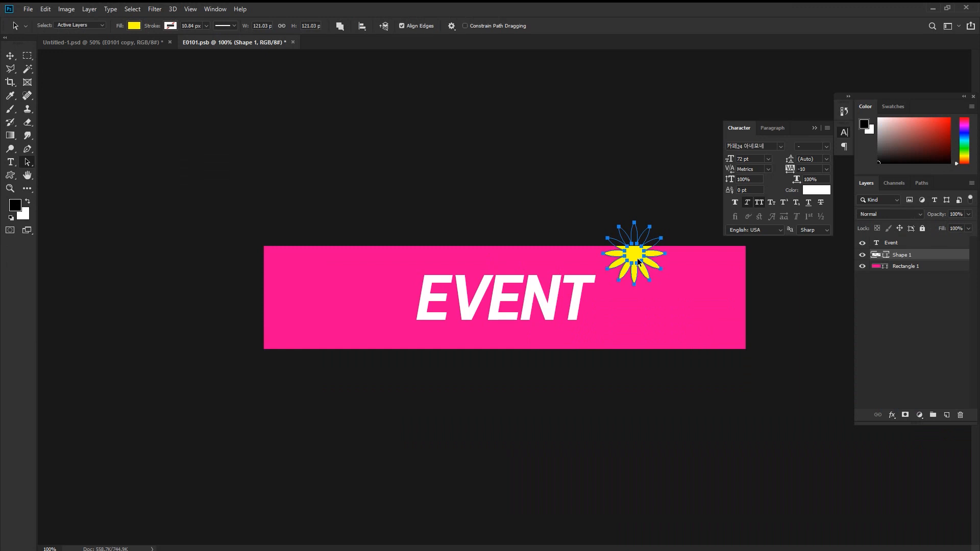
left_click_drag(638, 261, 380, 343)
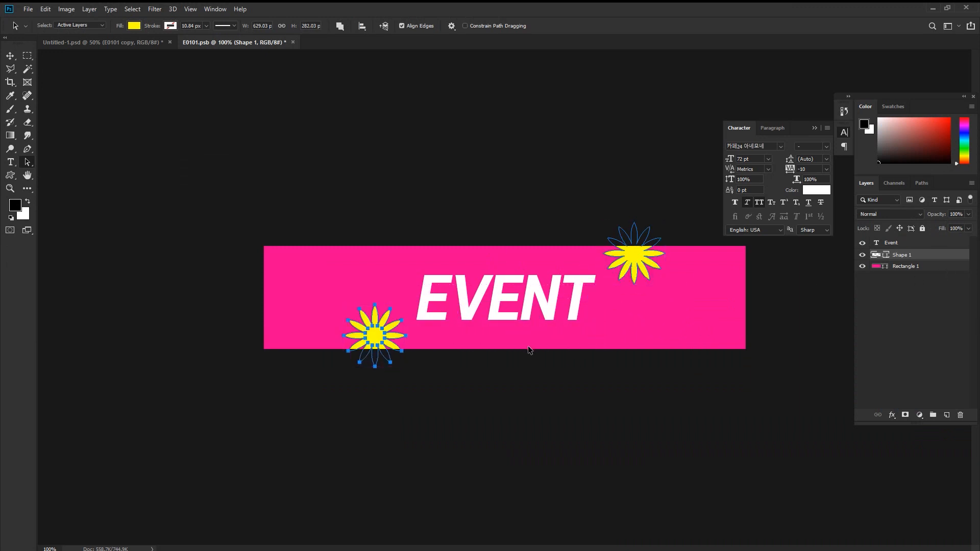
Scale the lower-left flower down to about two thirds of its size and shift the upper-right flower slightly down and right
key("ctrl+t")
left_click_drag(405, 305, 394, 316)
key("Return")
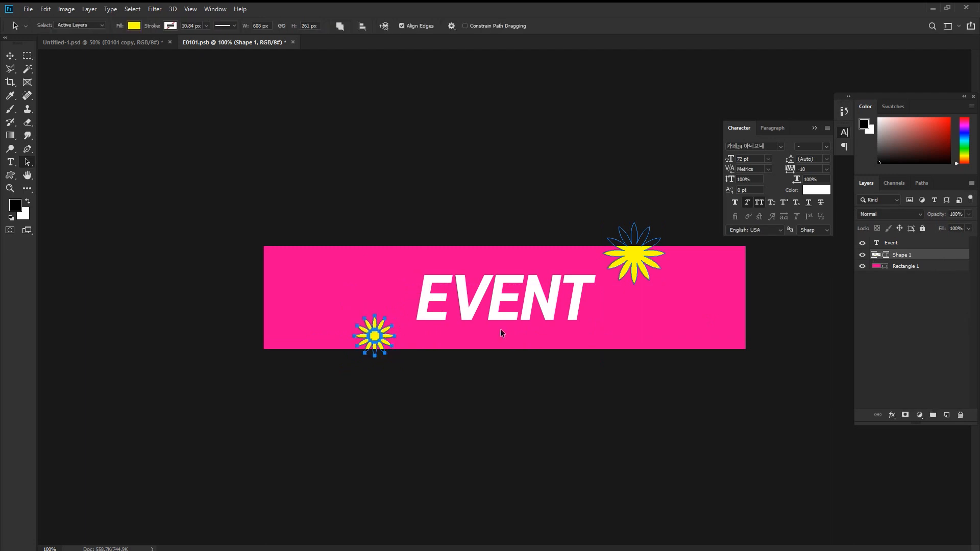
left_click_drag(642, 264, 648, 274)
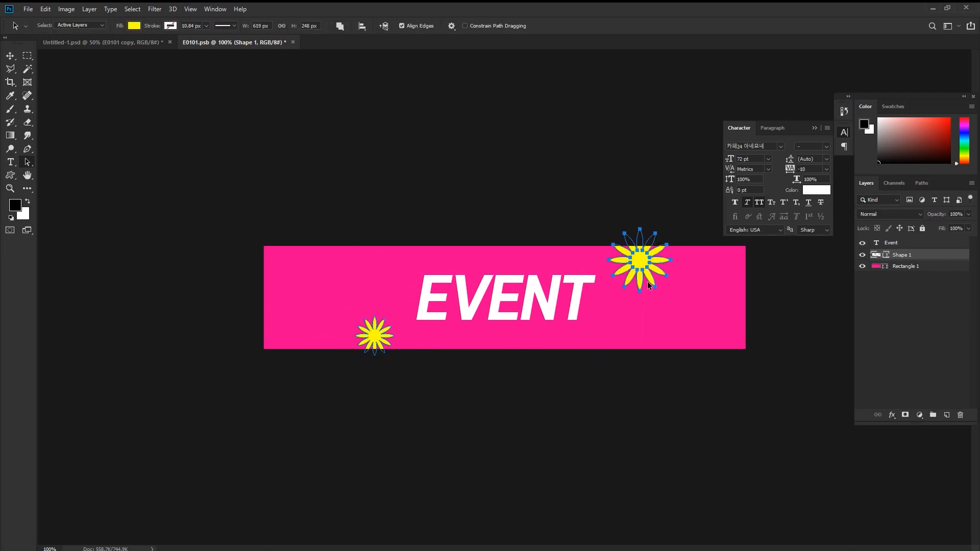
Save and close the E0101 smart object to update its copies in the banner, and collapse the Character panel covering the ribbon
key("ctrl+s")
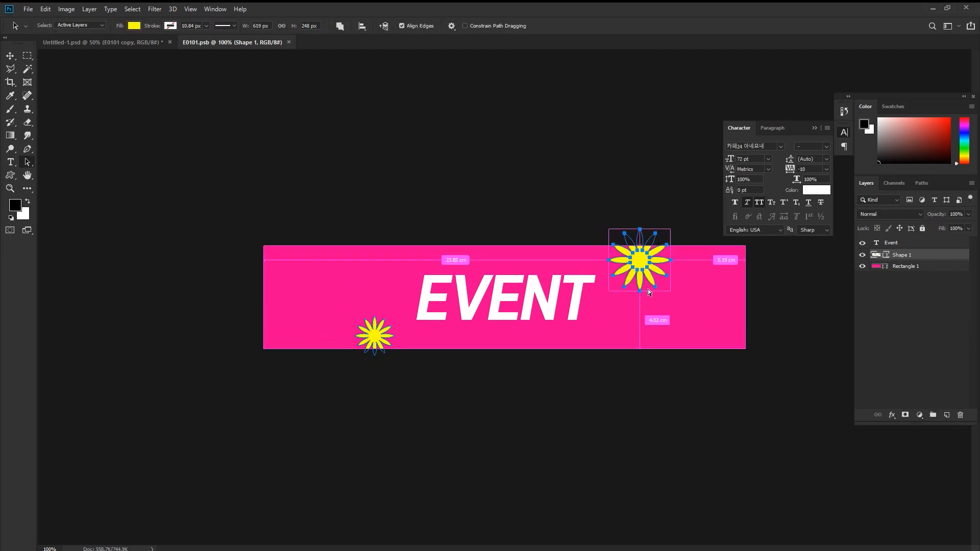
key("ctrl+w")
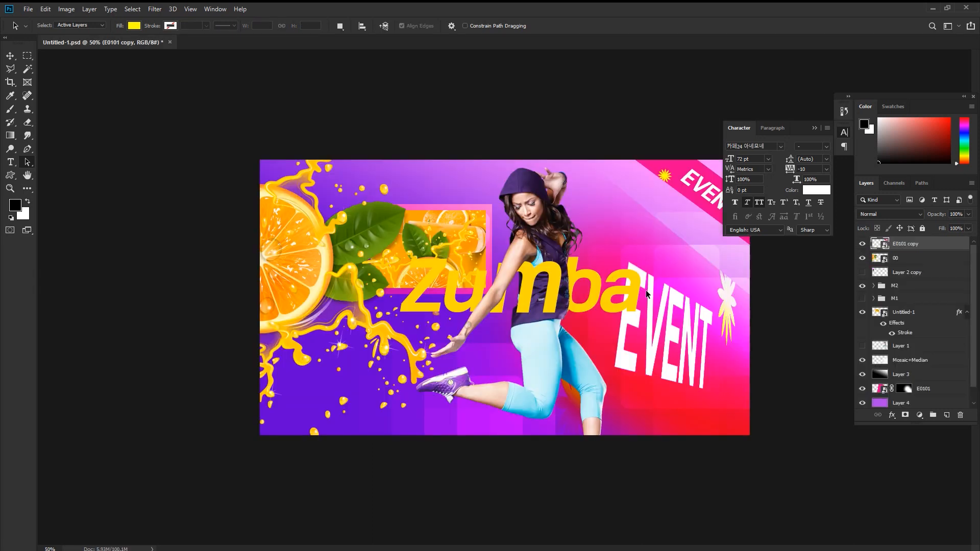
left_click(814, 128)
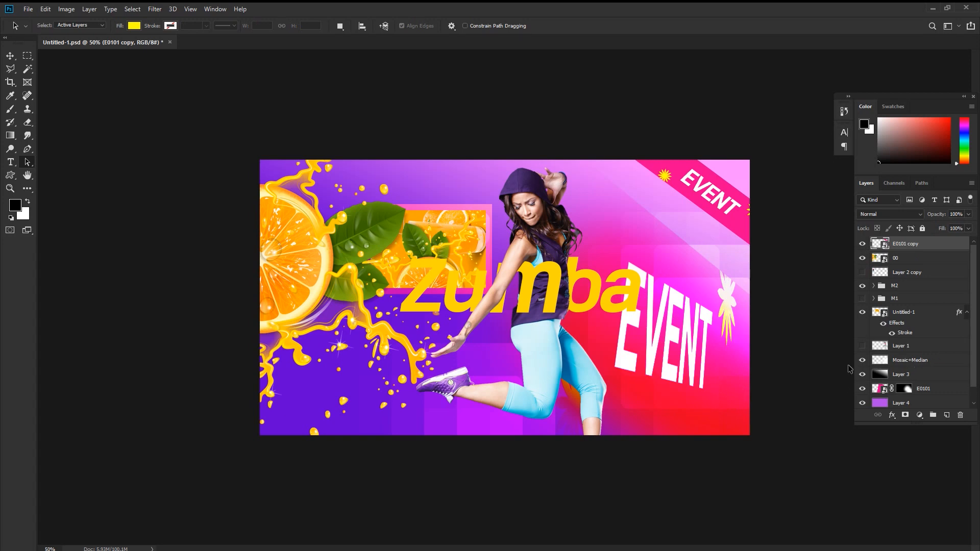
With the rulers shown, scale the framed orange picture to about 44% and place it above Zumba, partly behind the dancer's head
left_click(10, 56)
left_click_drag(447, 232, 438, 199)
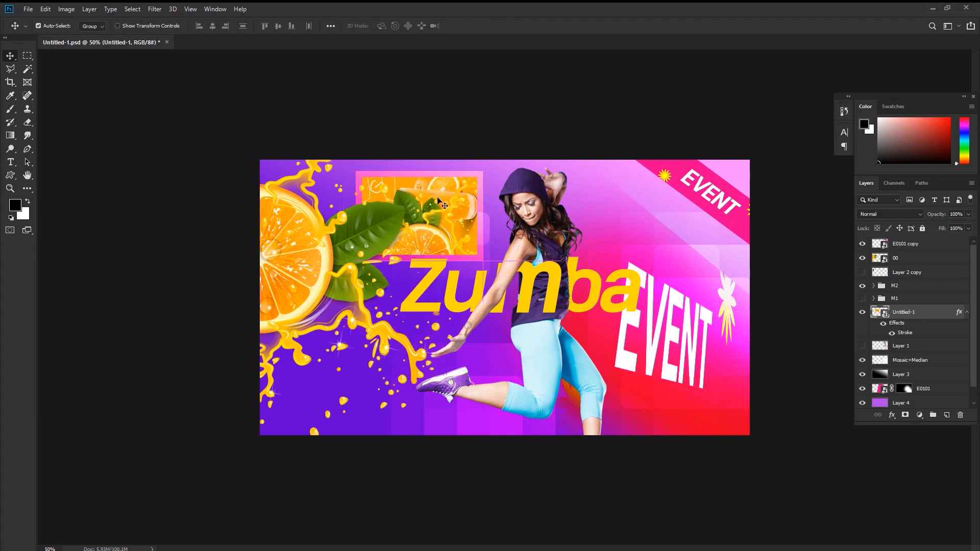
key("ctrl+r")
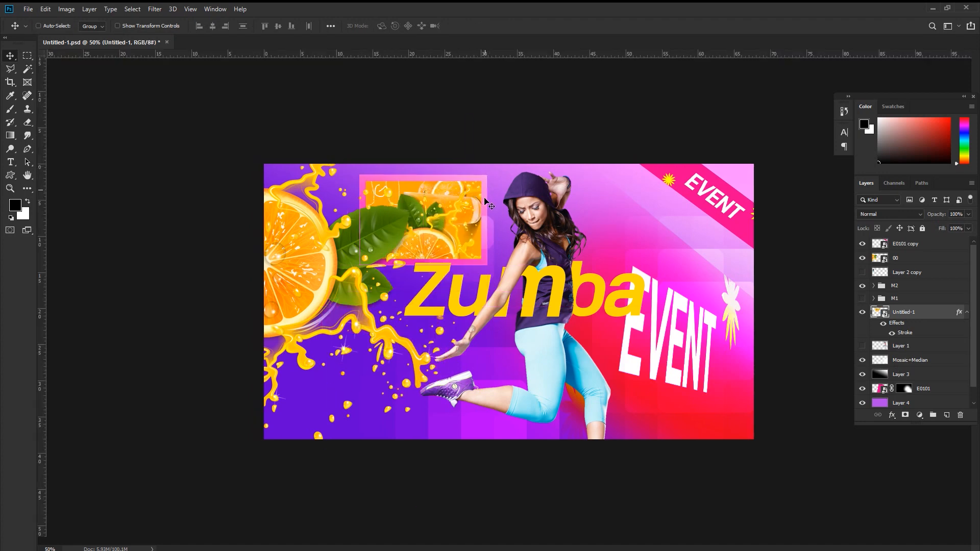
key("ctrl+t")
left_click_drag(487, 176, 475, 191)
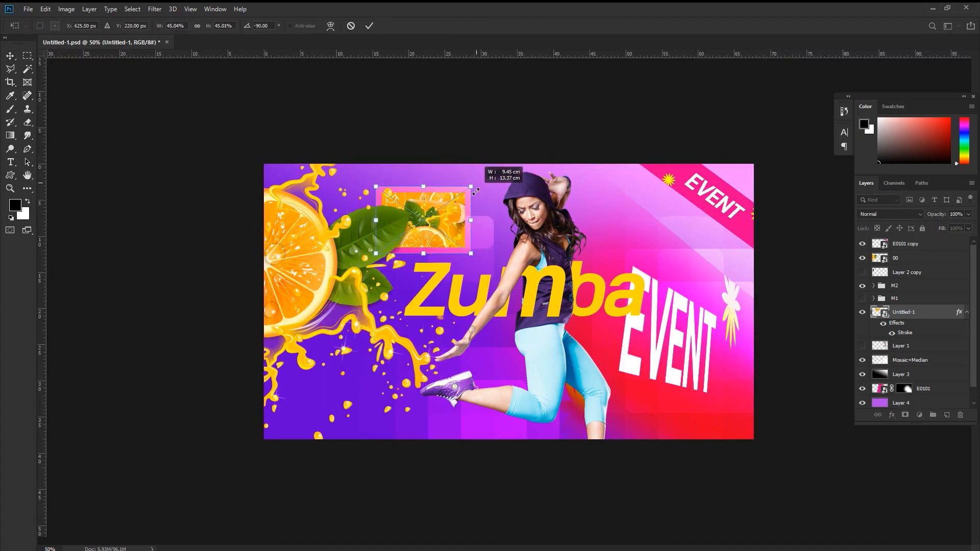
left_click_drag(433, 226, 503, 237)
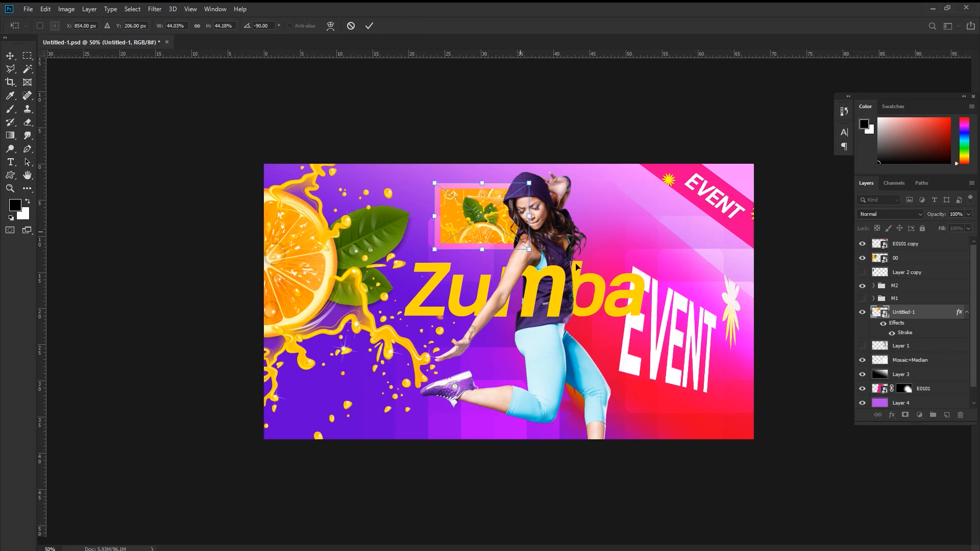
key("Return")
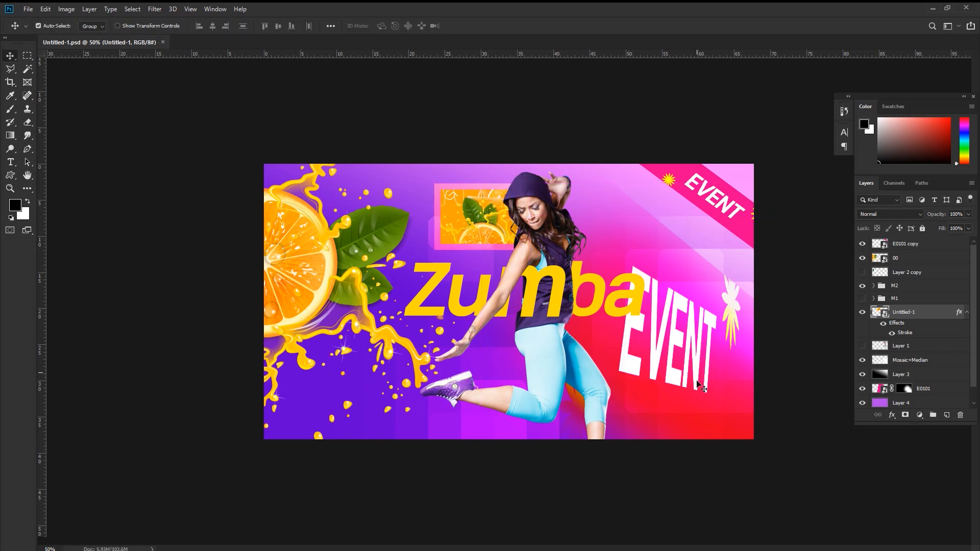